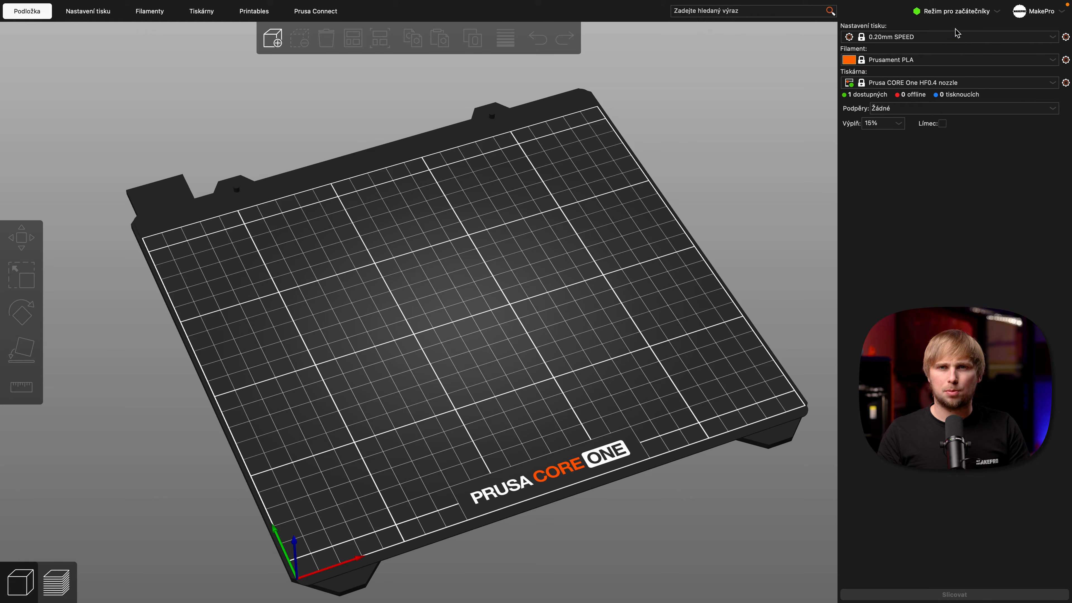
Switch the interface to normal mode and import TePe Stojánek_real.3mf from Downloads onto the print bed.
{"action": "left_click", "coordinate": [965, 16]}
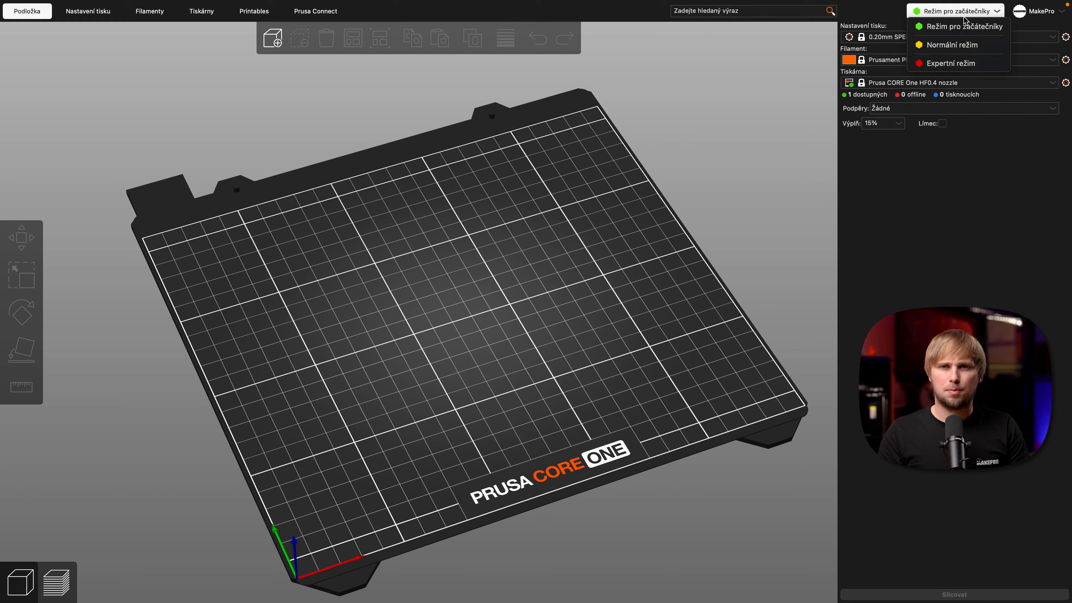
{"action": "left_click", "coordinate": [960, 45]}
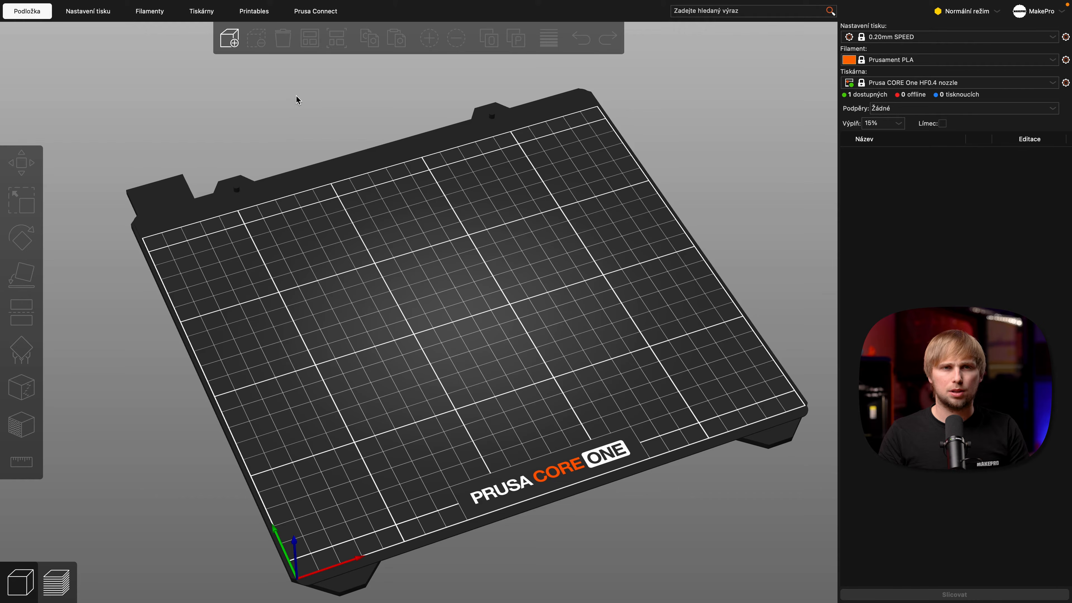
{"action": "left_click", "coordinate": [230, 39]}
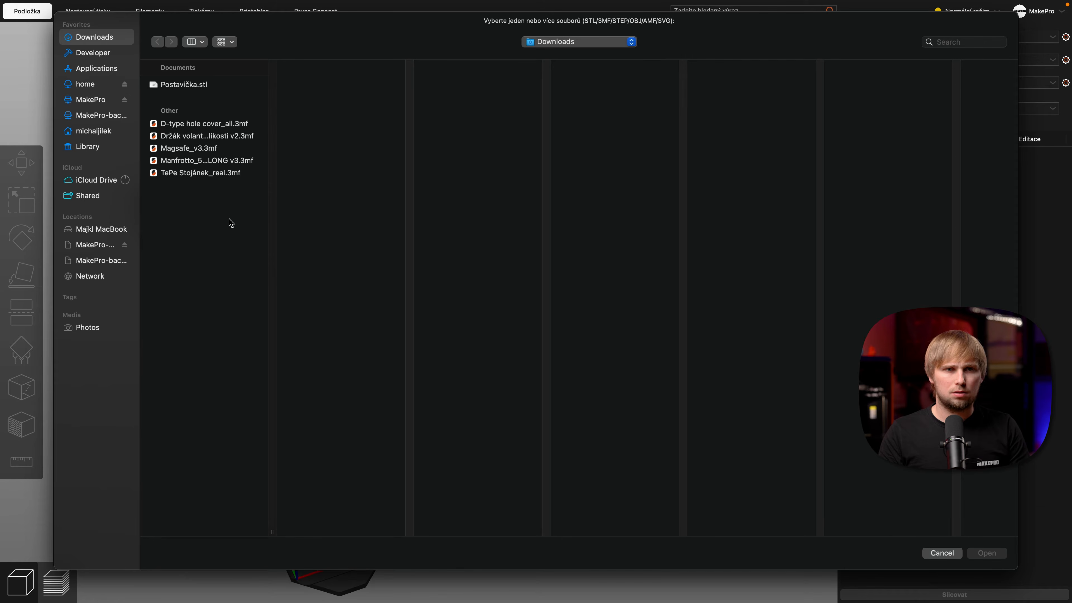
{"action": "left_click", "coordinate": [228, 173]}
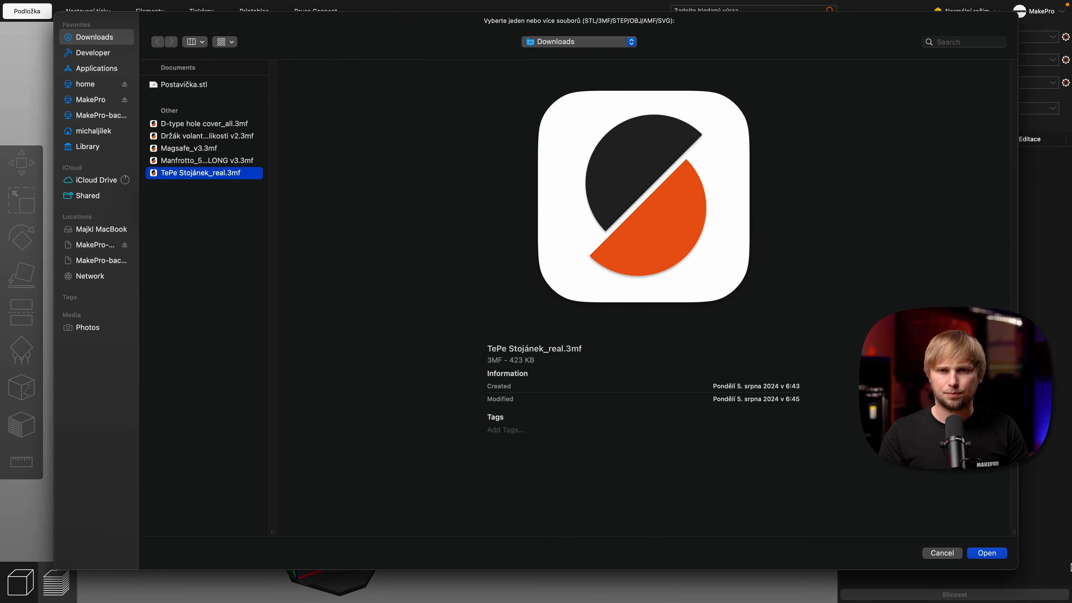
{"action": "left_click", "coordinate": [987, 553]}
{"action": "left_click", "coordinate": [684, 336]}
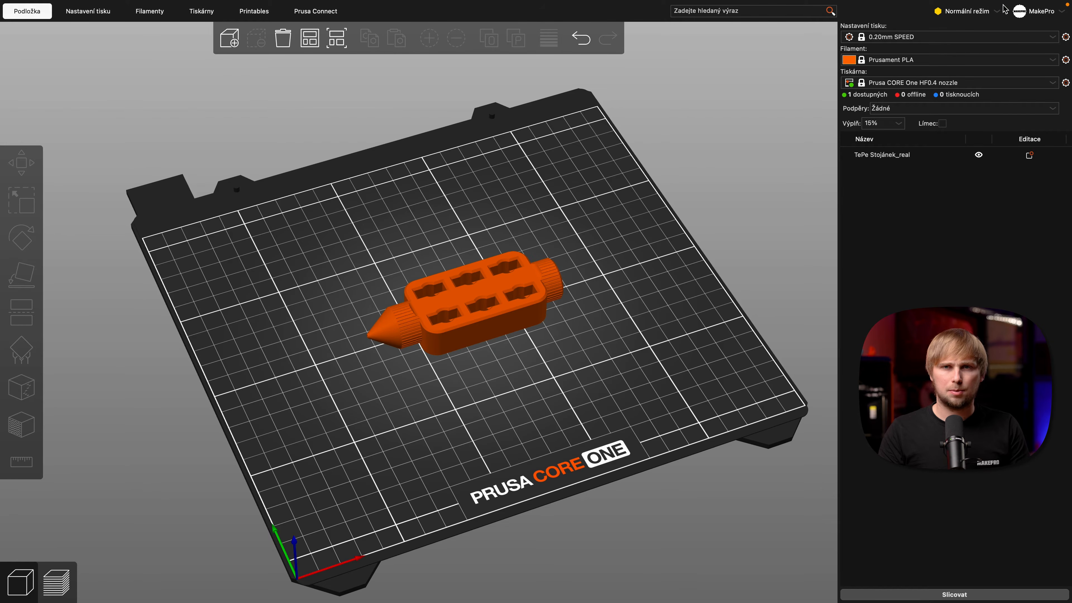
Show the selected model's manipulation values in beginner mode and return to normal mode.
{"action": "left_click", "coordinate": [997, 12]}
{"action": "left_click", "coordinate": [989, 32]}
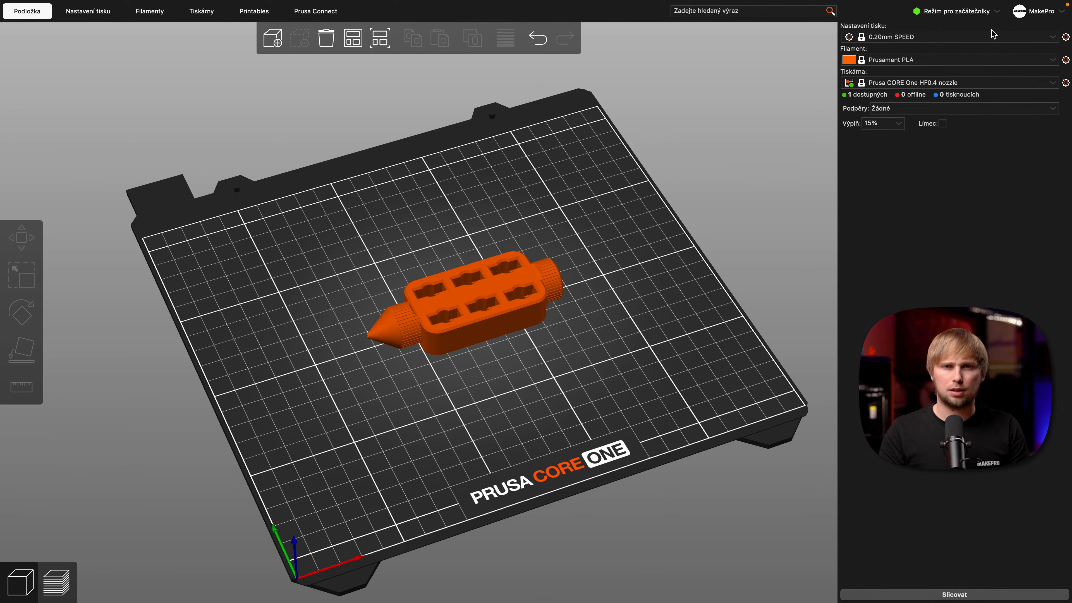
{"action": "key", "text": "super+a"}
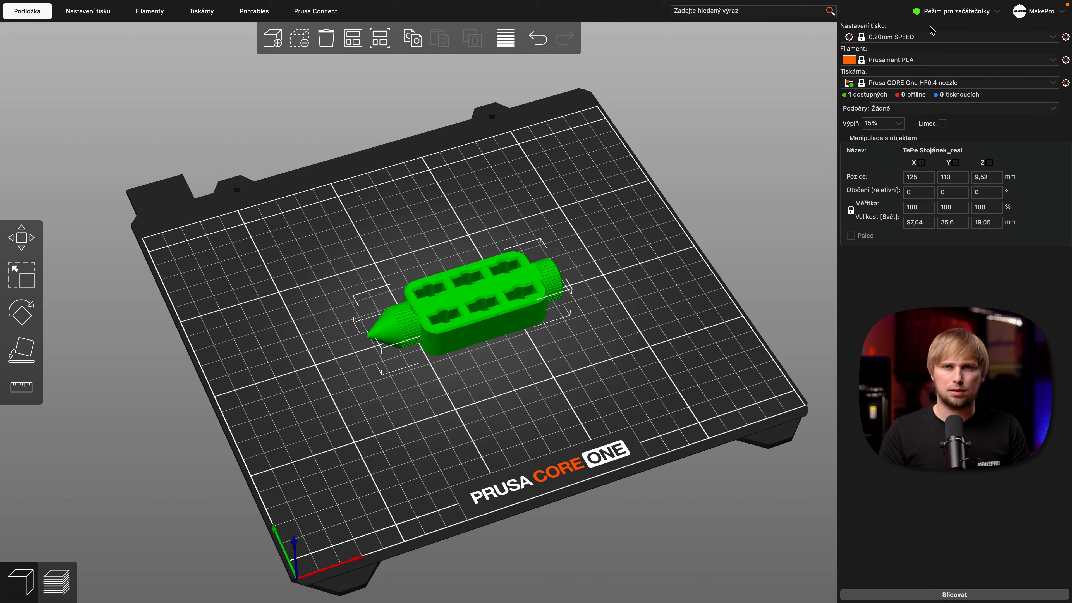
{"action": "left_click", "coordinate": [937, 12]}
{"action": "left_click", "coordinate": [952, 46]}
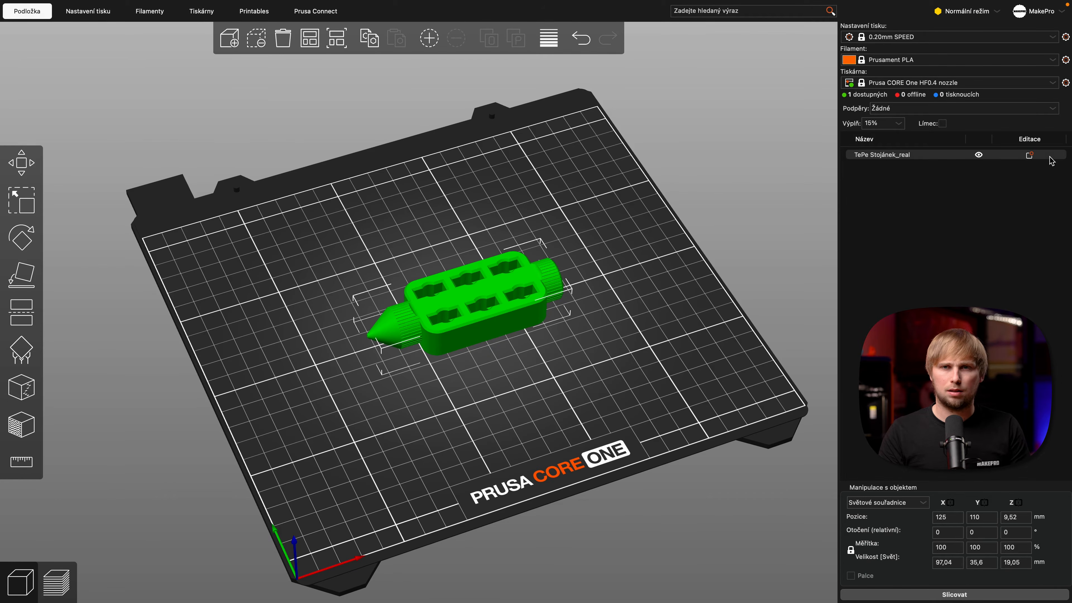
Toggle the model's printability off and back on in the object list.
{"action": "left_click", "coordinate": [980, 156]}
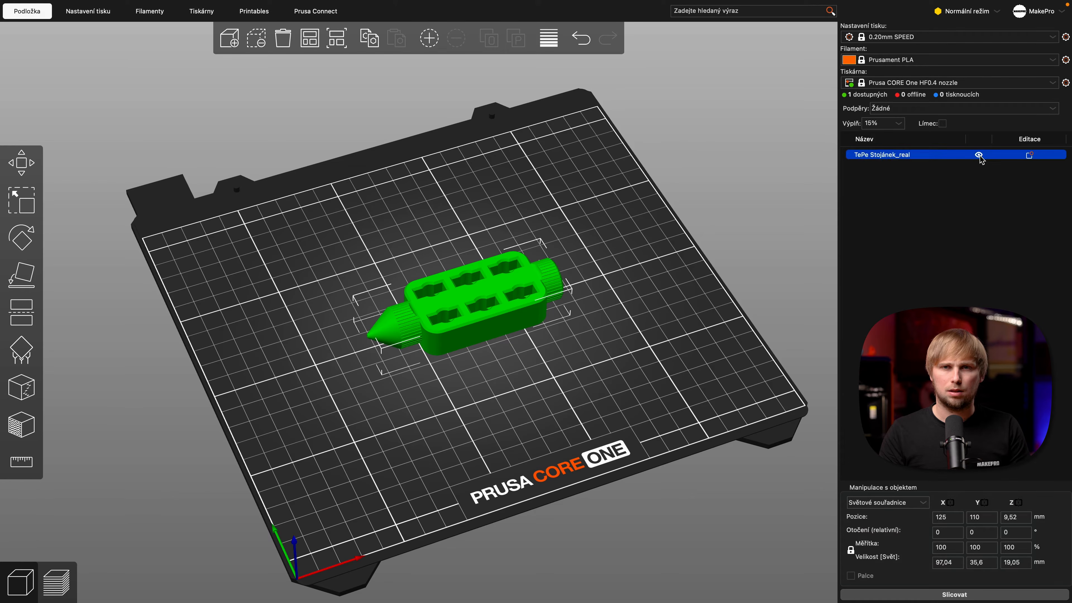
{"action": "left_click", "coordinate": [979, 155]}
{"action": "left_click", "coordinate": [979, 155]}
{"action": "left_click", "coordinate": [979, 155]}
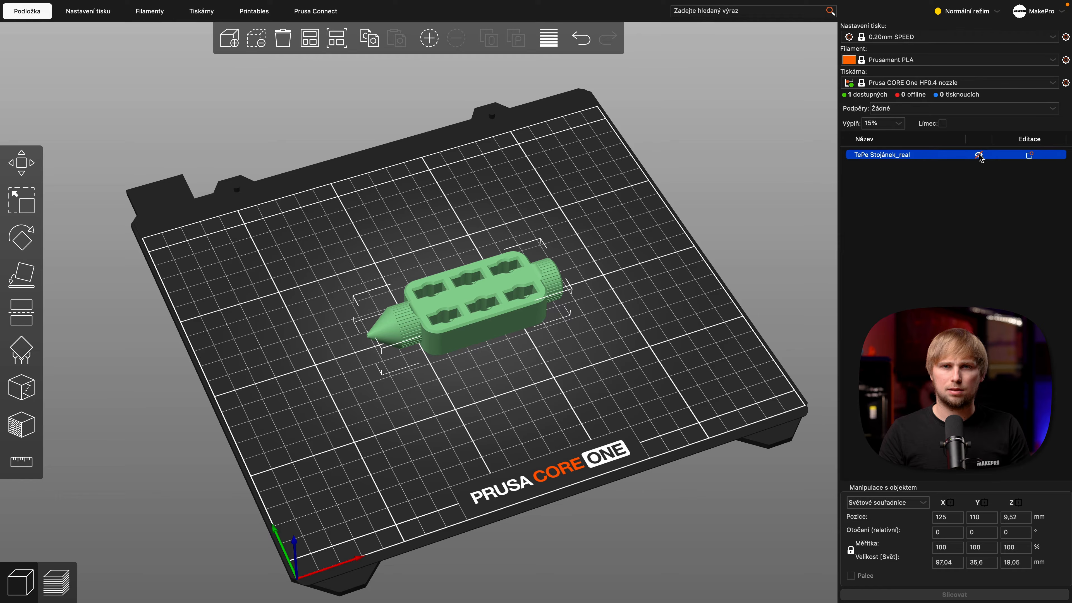
{"action": "left_click", "coordinate": [980, 156]}
Look through the model's editing options and close them without choosing one.
{"action": "left_click", "coordinate": [1033, 162]}
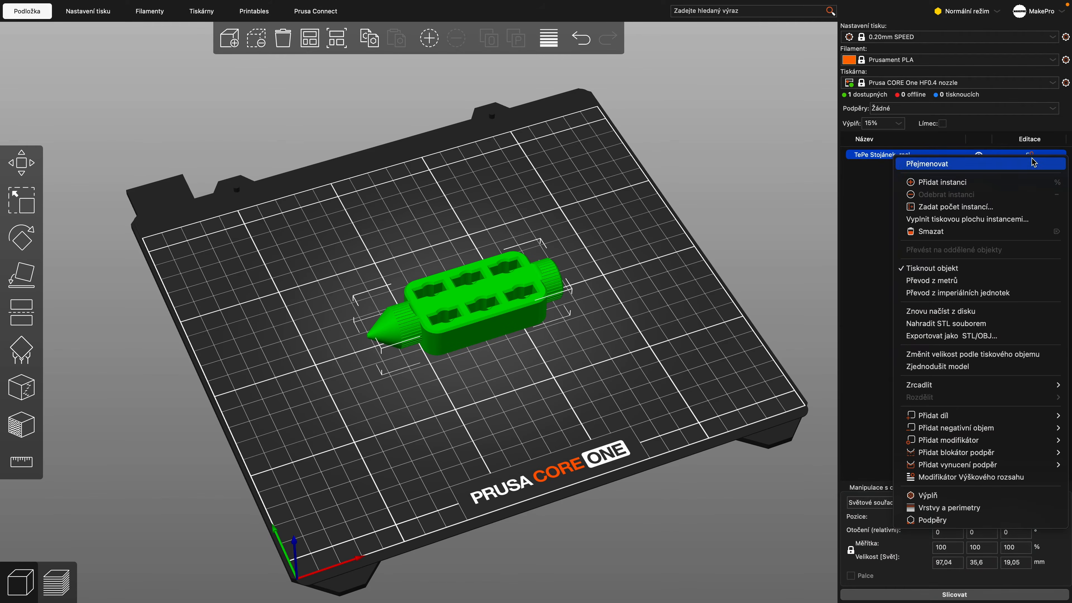
{"action": "left_click", "coordinate": [1031, 154]}
{"action": "left_click", "coordinate": [924, 166]}
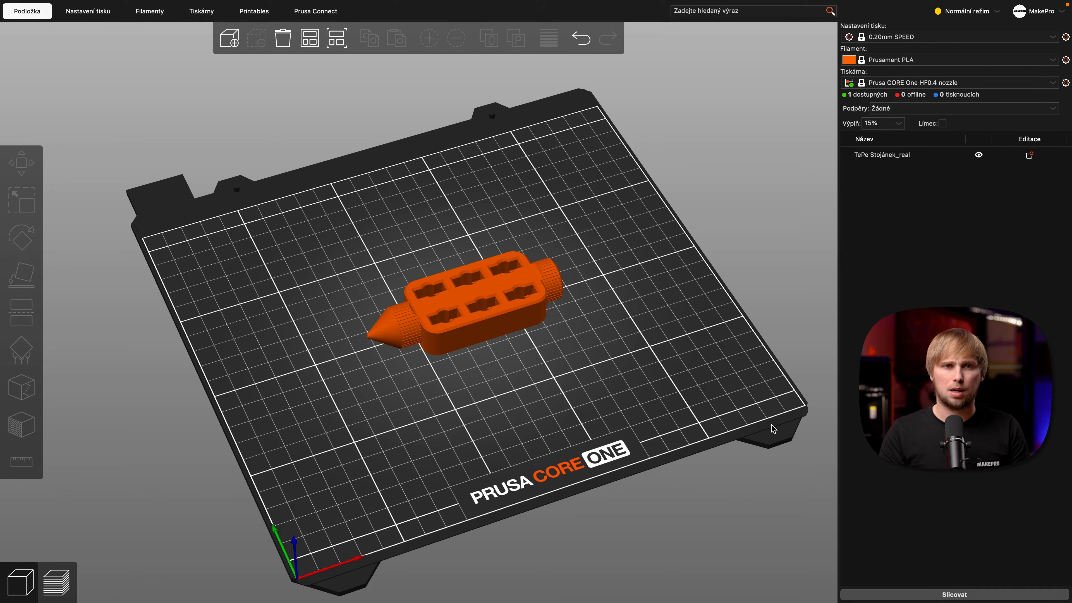
Copy the model on the bed and paste a duplicate of it as a separate object.
{"action": "left_click", "coordinate": [492, 311]}
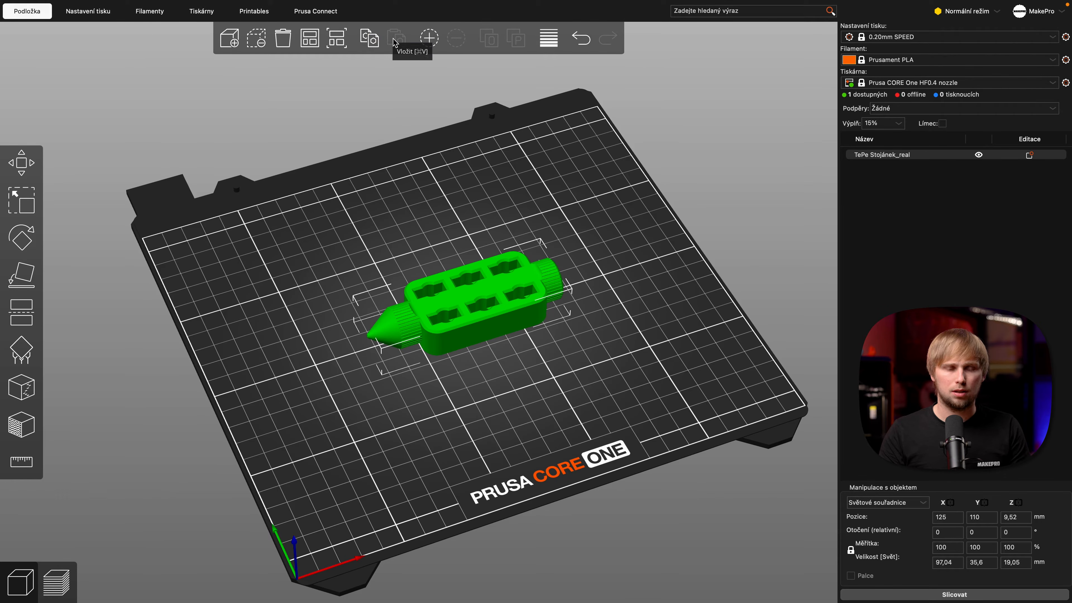
{"action": "key", "text": "super+c"}
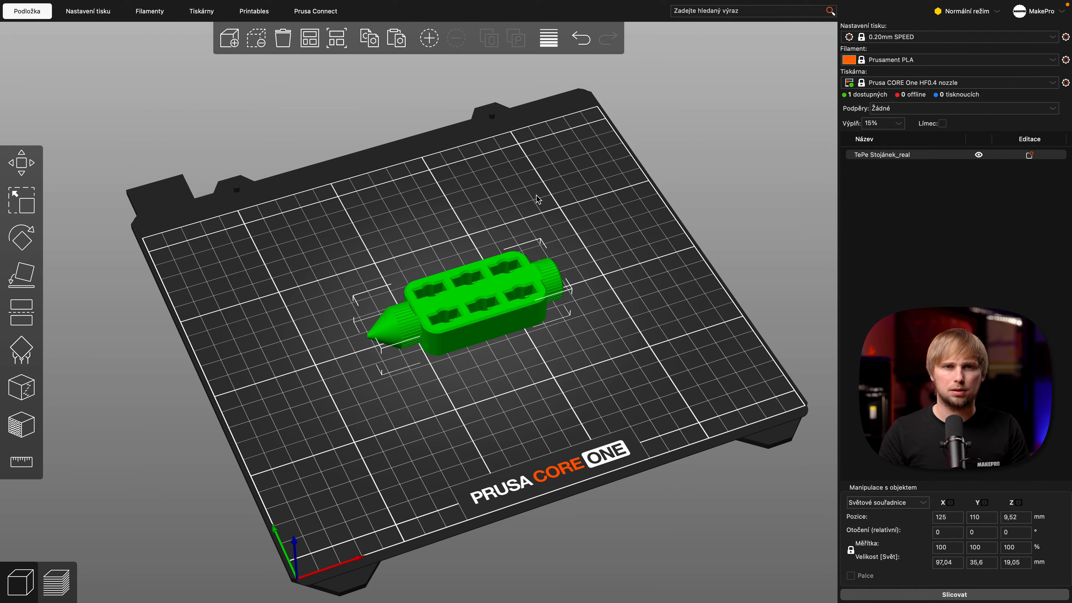
{"action": "key", "text": "super+v"}
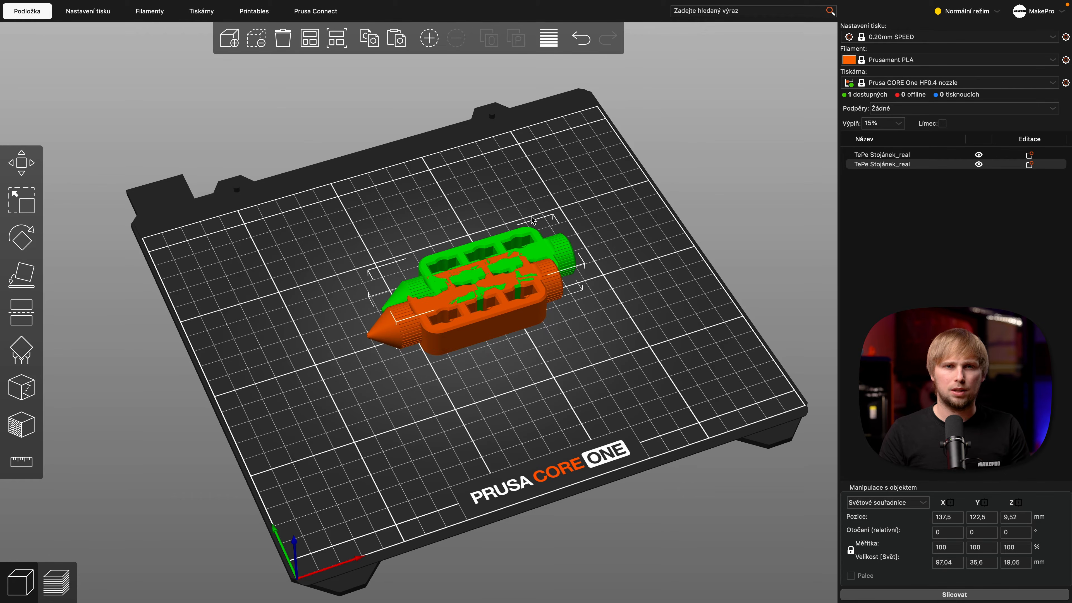
Move the duplicate towards the back of the bed and the original to about X 115, Y 98 mm so they do not overlap.
{"action": "left_click_drag", "start_coordinate": [534, 249], "coordinate": [483, 210]}
{"action": "left_click_drag", "start_coordinate": [509, 291], "coordinate": [519, 335]}
{"action": "left_click_drag", "start_coordinate": [465, 247], "coordinate": [532, 222]}
{"action": "left_click_drag", "start_coordinate": [492, 332], "coordinate": [407, 323]}
{"action": "left_click_drag", "start_coordinate": [488, 230], "coordinate": [514, 233]}
{"action": "left_click_drag", "start_coordinate": [479, 325], "coordinate": [545, 312]}
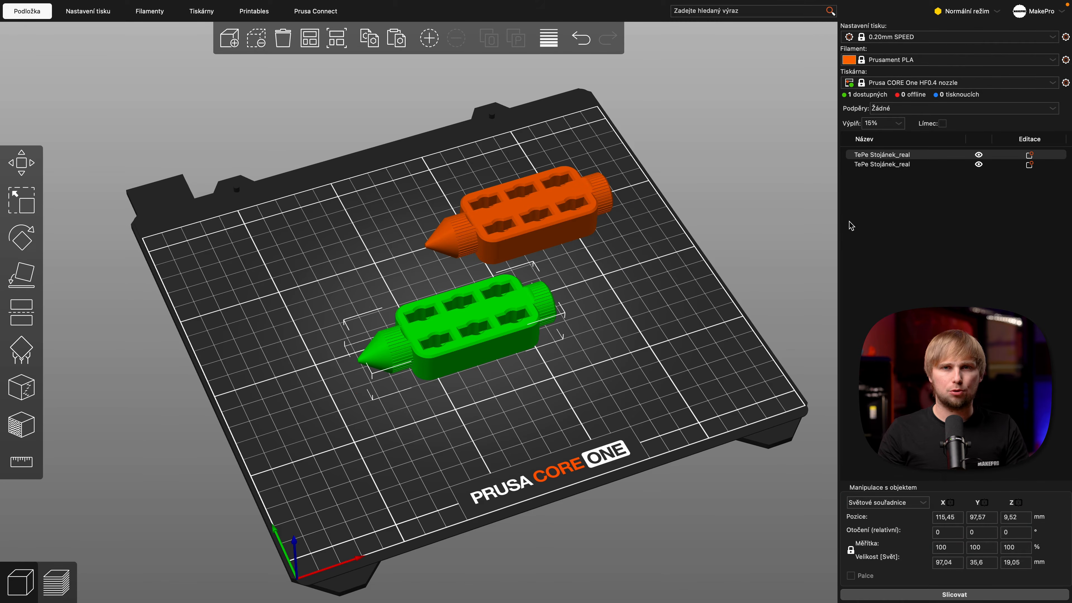
Select the two separate objects in the list and delete the duplicate near the back of the bed.
{"action": "left_click", "coordinate": [912, 172]}
{"action": "left_click", "coordinate": [913, 165]}
{"action": "left_click", "coordinate": [914, 155]}
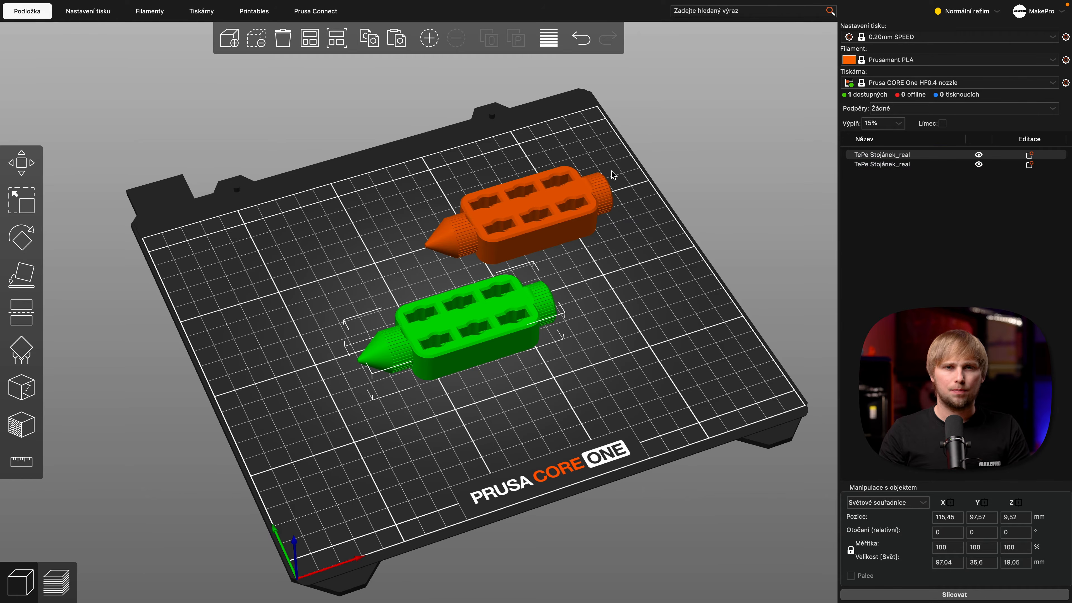
{"action": "left_click", "coordinate": [549, 204]}
{"action": "key", "text": "Delete"}
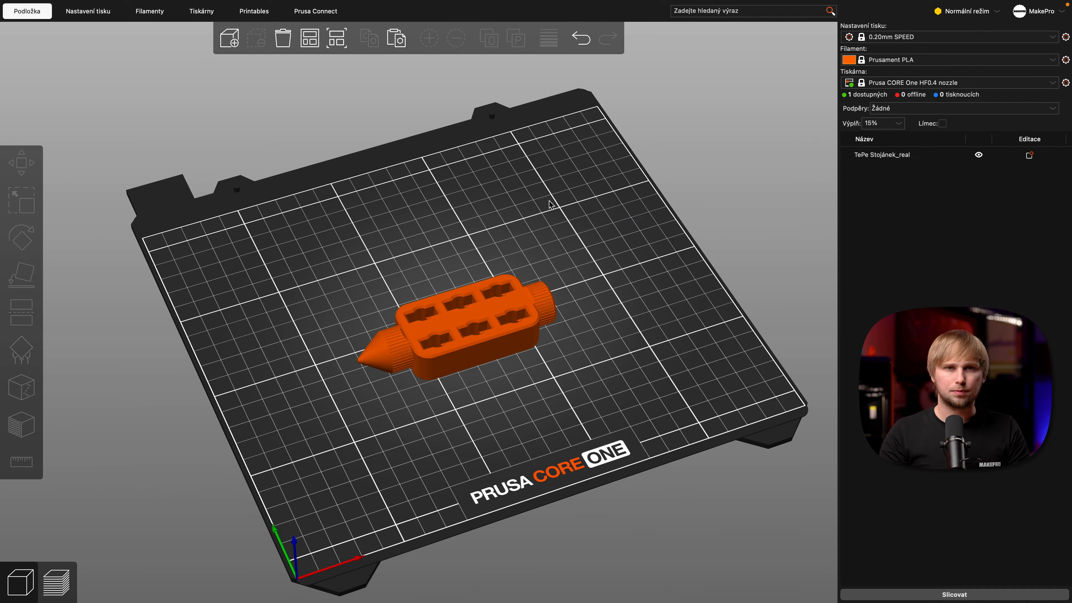
Auto-arrange the remaining model on the bed and add a second instance of it.
{"action": "key", "text": "ctrl+a"}
{"action": "key", "text": "a"}
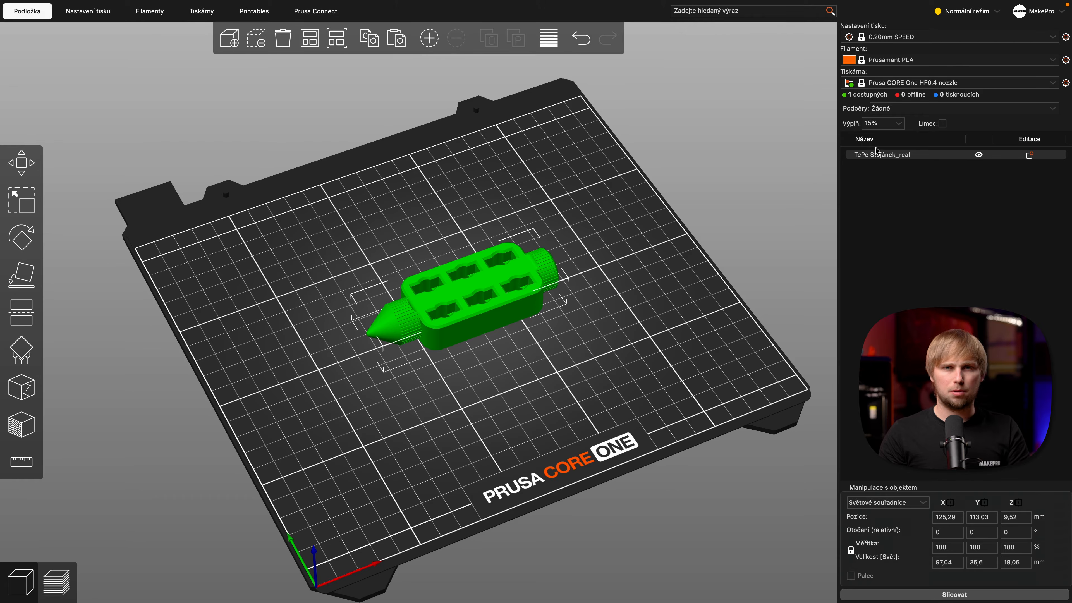
{"action": "left_click", "coordinate": [434, 44]}
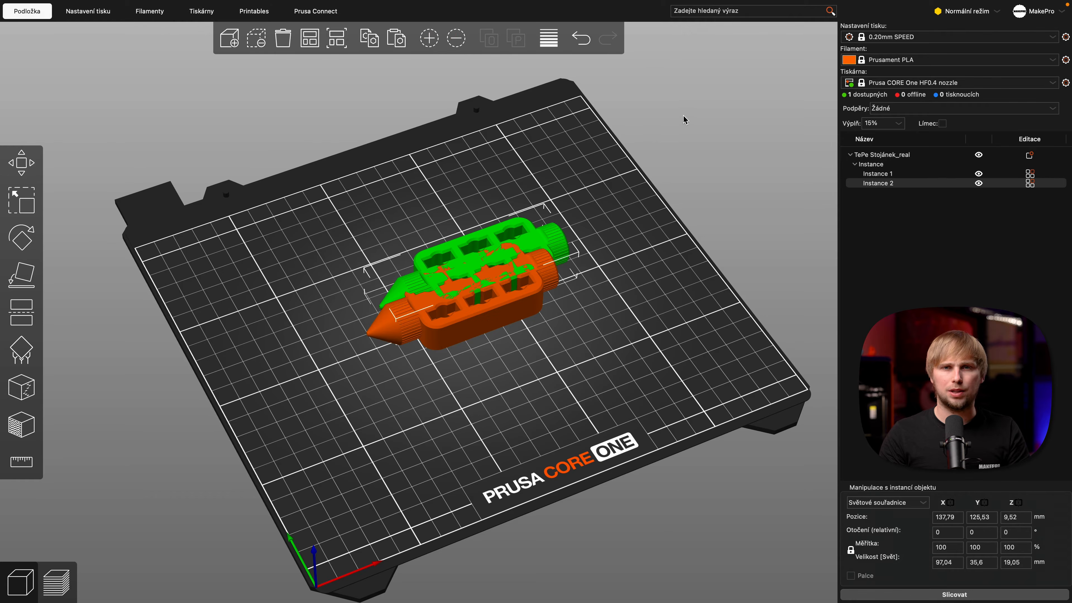
{"action": "left_click", "coordinate": [851, 156]}
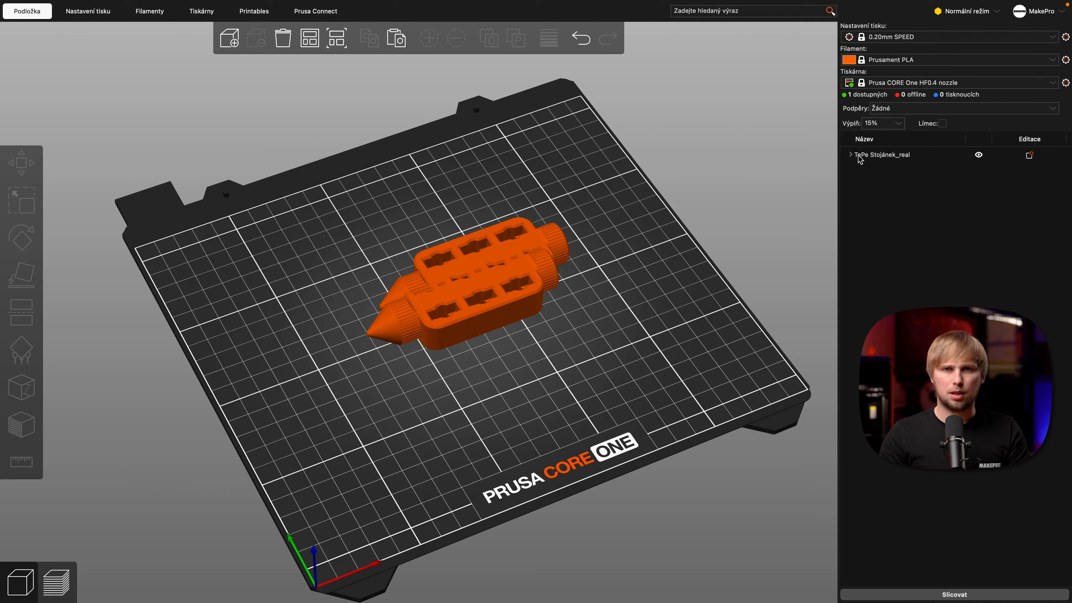
{"action": "left_click", "coordinate": [851, 155]}
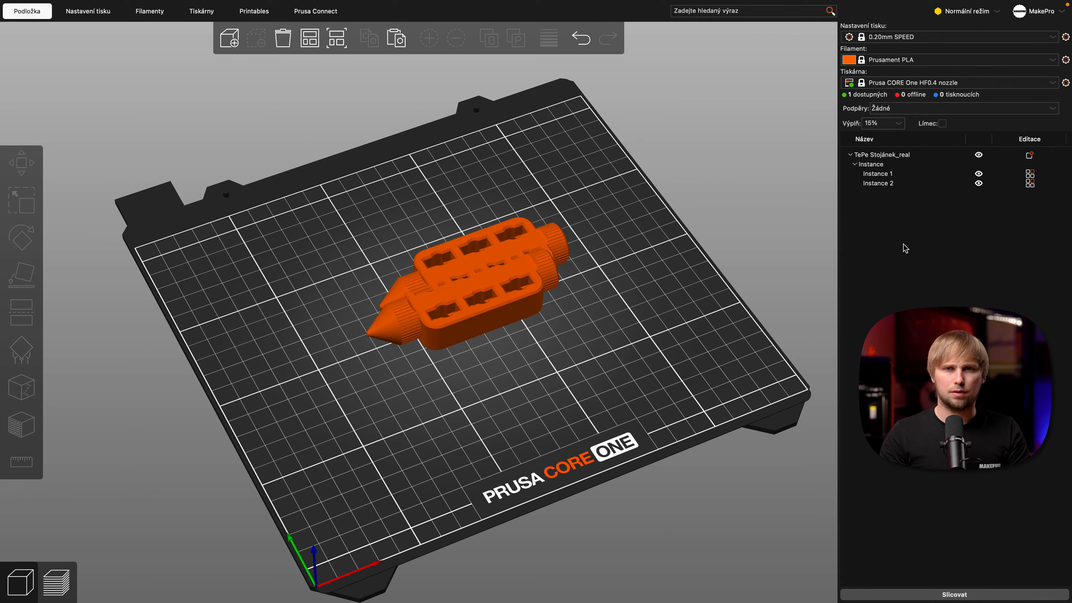
Move the two overlapping instances apart, placing the first at about X 118, Y 100 mm.
{"action": "left_click_drag", "start_coordinate": [456, 245], "coordinate": [429, 225]}
{"action": "left_click_drag", "start_coordinate": [462, 287], "coordinate": [447, 260]}
{"action": "left_click_drag", "start_coordinate": [506, 304], "coordinate": [477, 312]}
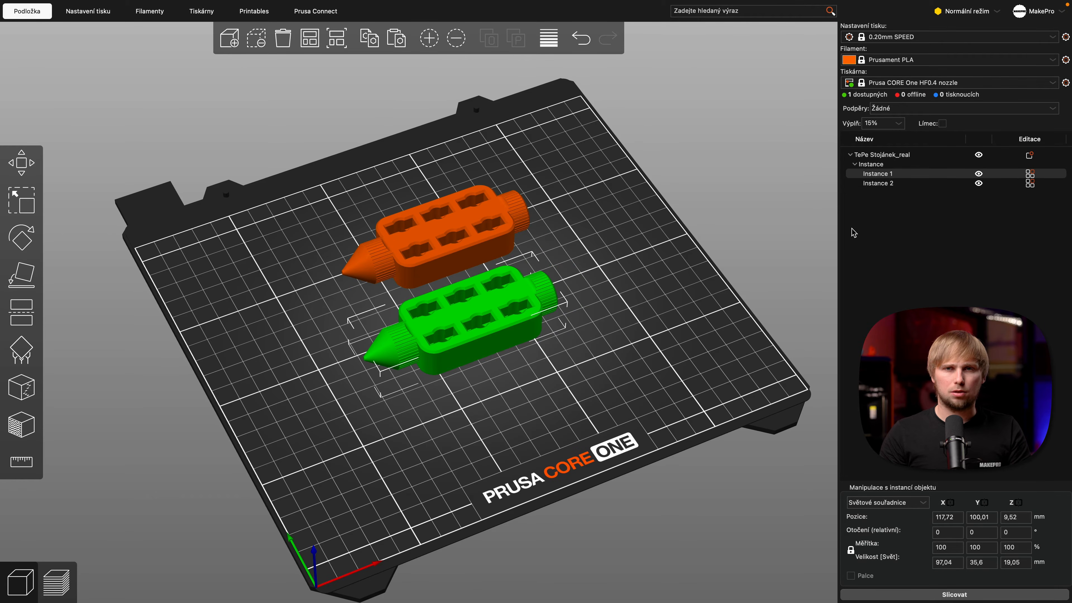
Add two more instances of the model and auto-arrange all four on the bed.
{"action": "left_click", "coordinate": [429, 39]}
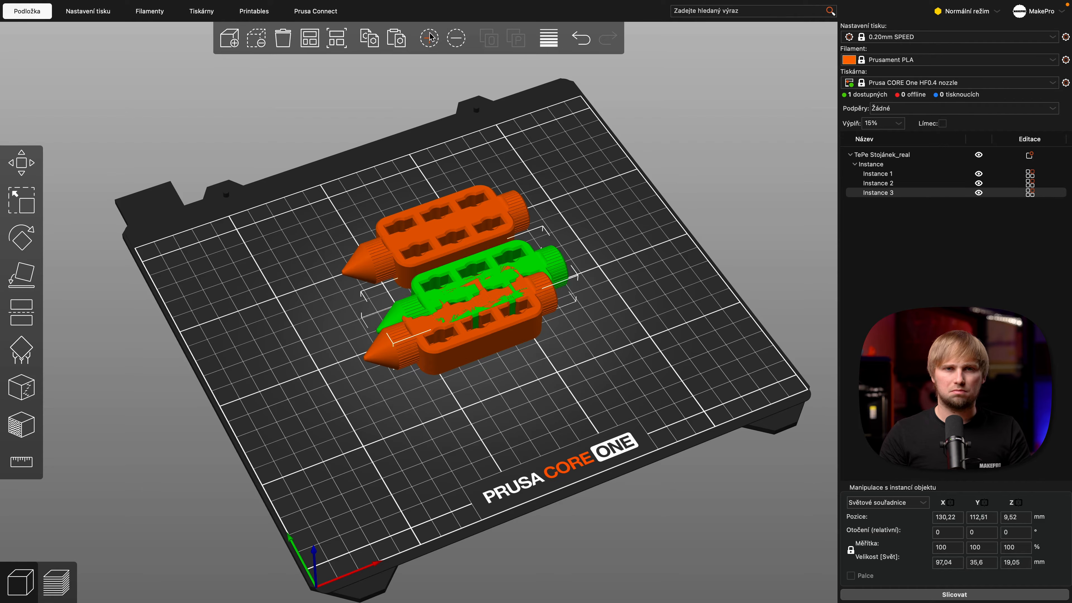
{"action": "left_click", "coordinate": [429, 39]}
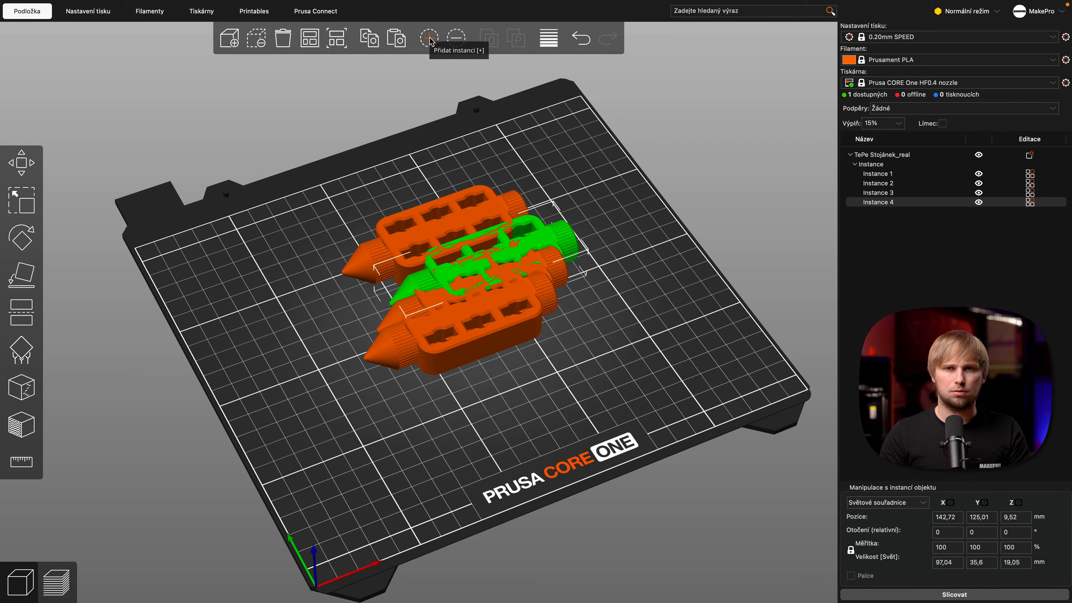
{"action": "left_click", "coordinate": [311, 41]}
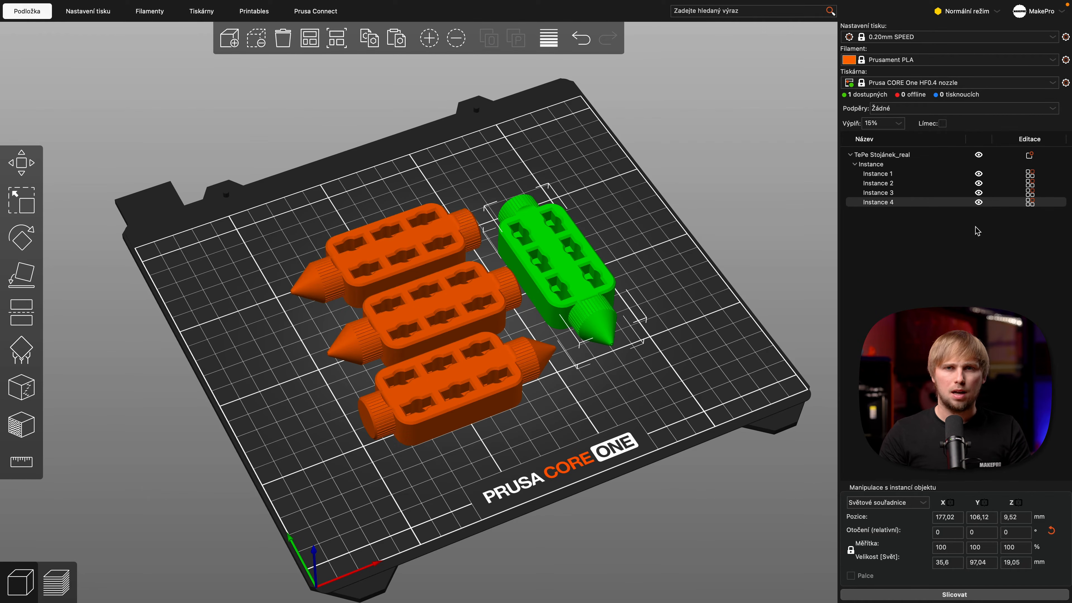
Examine which models on the bed belong to the whole object and to its instances 1, 3 and 4.
{"action": "key", "text": "ctrl+a"}
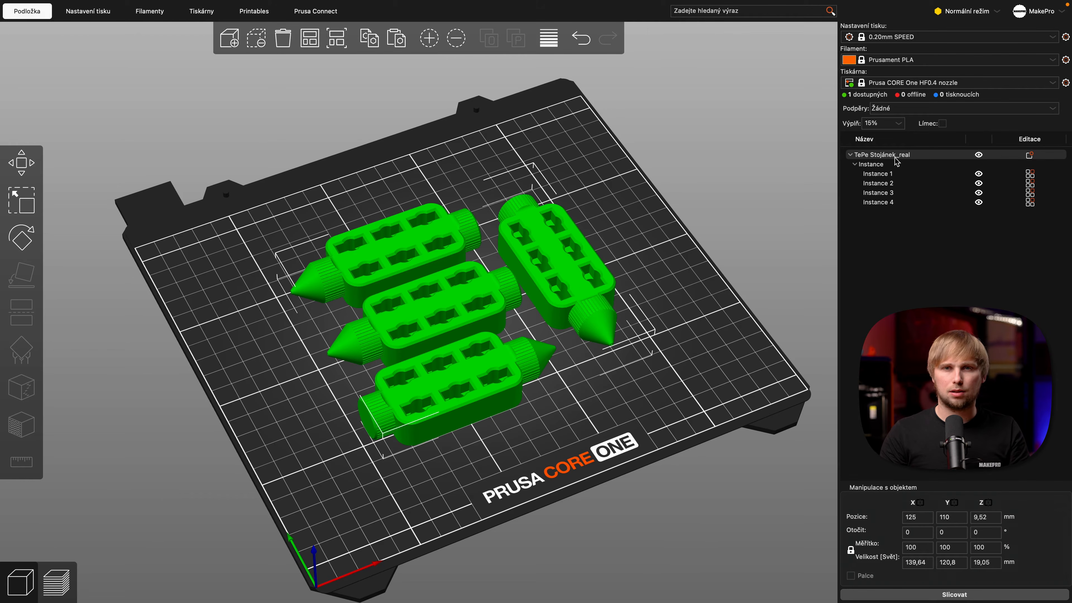
{"action": "left_click", "coordinate": [890, 224]}
{"action": "left_click", "coordinate": [912, 157]}
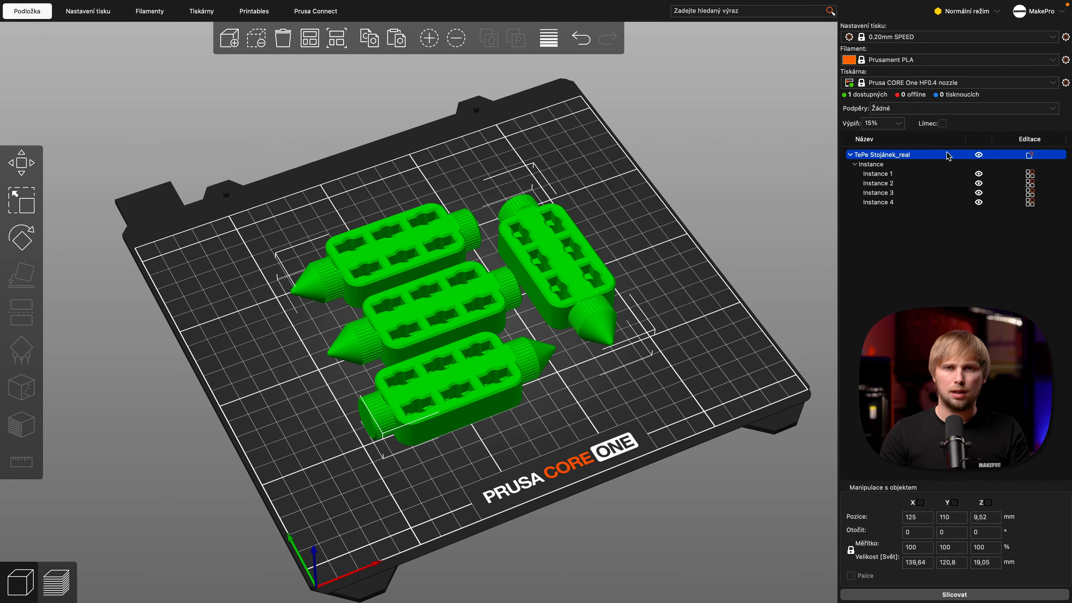
{"action": "left_click", "coordinate": [885, 174]}
{"action": "left_click", "coordinate": [886, 192]}
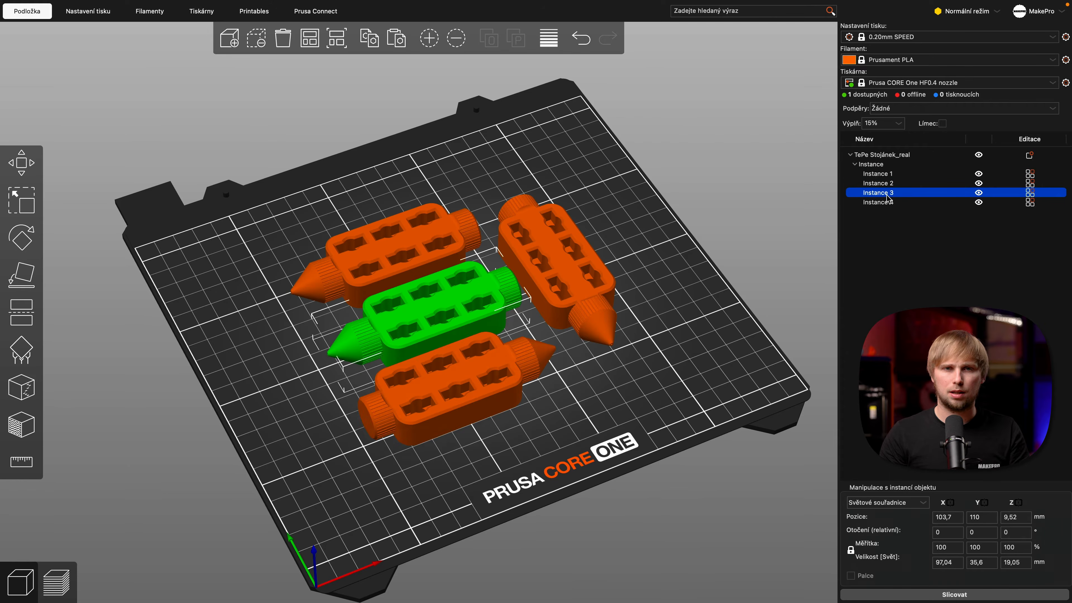
{"action": "left_click", "coordinate": [886, 203]}
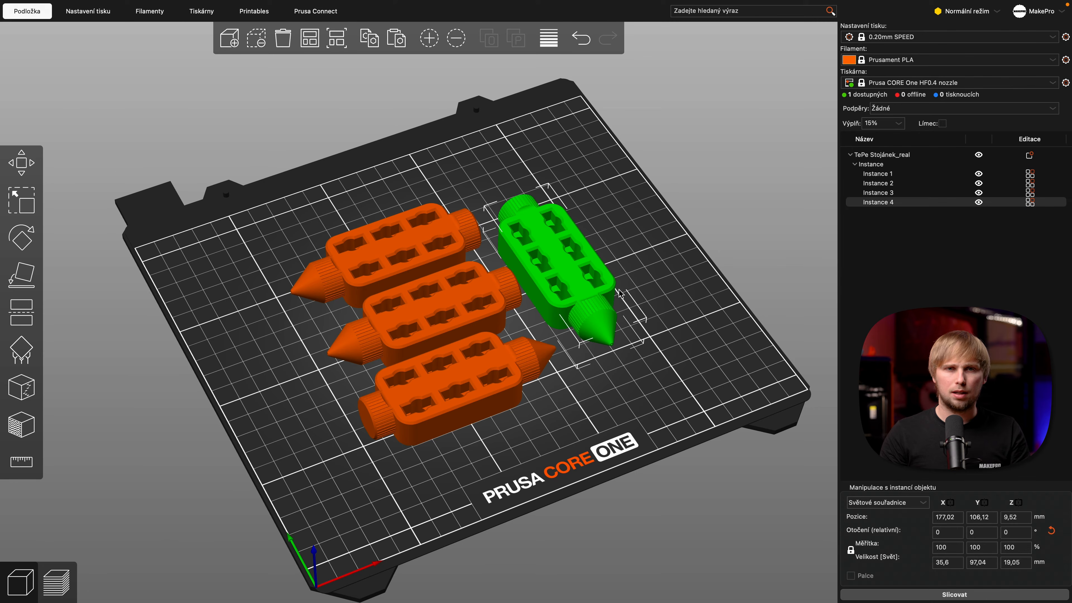
Duplicate the rotated fourth instance as a separate object and move it beside the others, to about X 211, Y 119 mm.
{"action": "left_click", "coordinate": [627, 232]}
{"action": "left_click", "coordinate": [603, 255]}
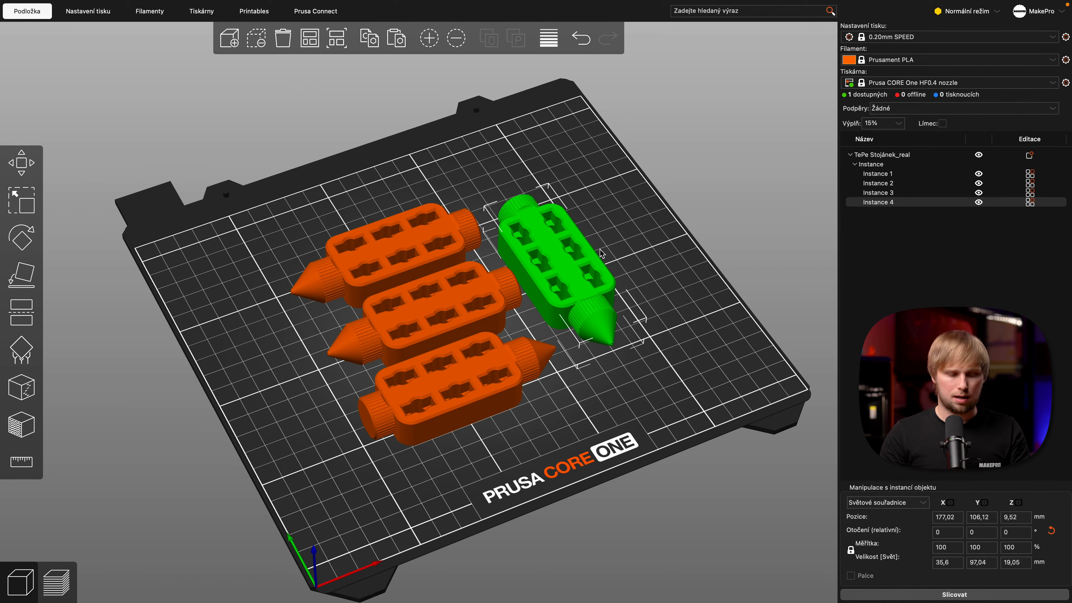
{"action": "key", "text": "ctrl+v"}
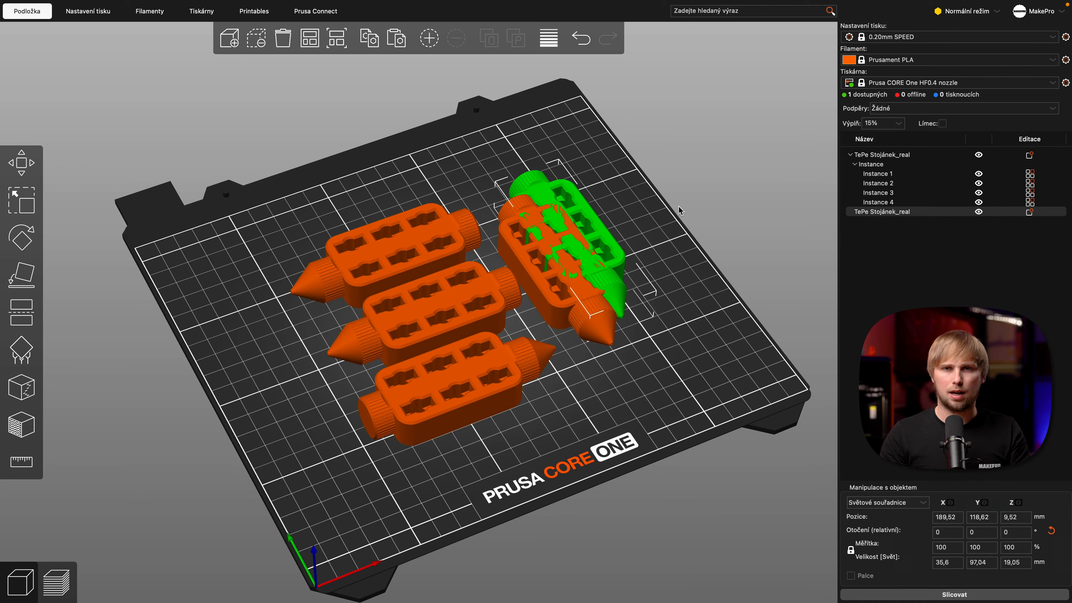
{"action": "left_click_drag", "start_coordinate": [607, 249], "coordinate": [644, 234]}
{"action": "left_click", "coordinate": [588, 273]}
{"action": "left_click", "coordinate": [1020, 297]}
Move the four-instance object as one group to about X 104, Y 129 mm, and select the separate copy.
{"action": "left_click", "coordinate": [901, 156]}
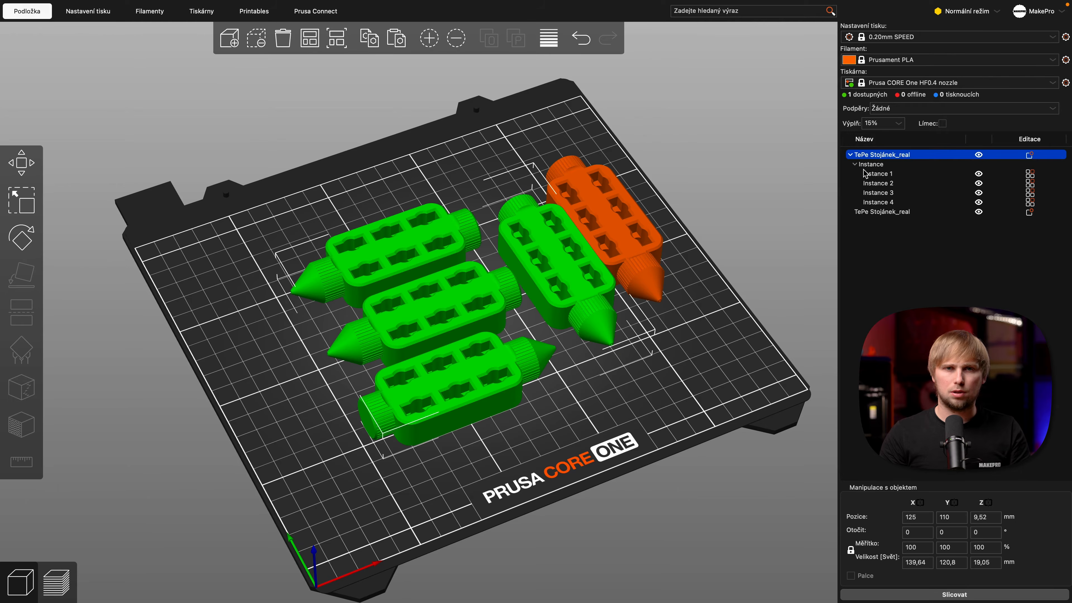
{"action": "left_click_drag", "start_coordinate": [484, 299], "coordinate": [427, 290]}
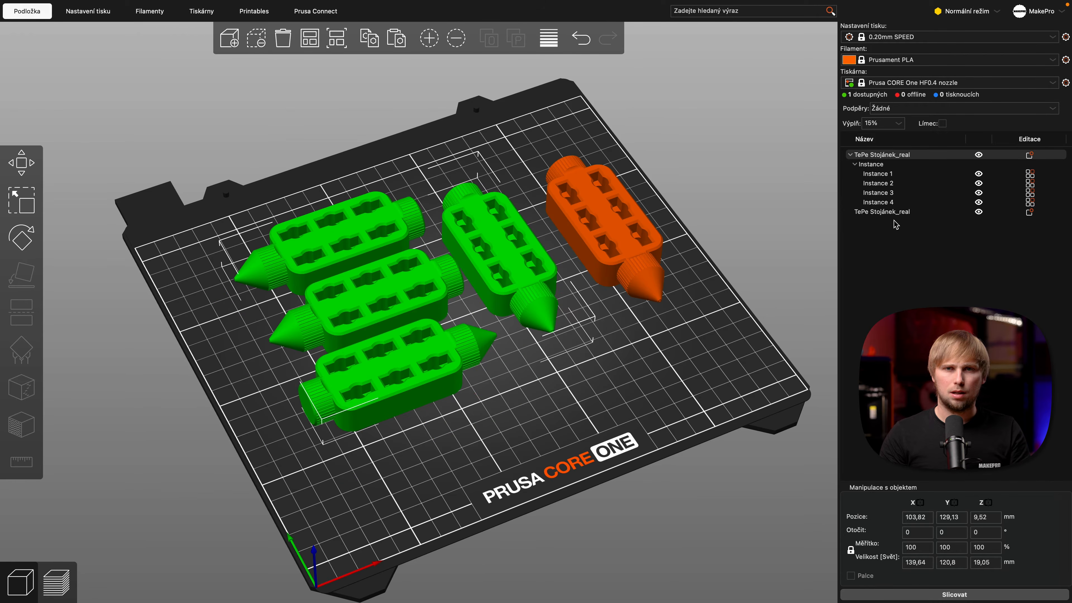
{"action": "left_click", "coordinate": [905, 213]}
{"action": "mouse_move", "coordinate": [637, 233]}
{"action": "left_mouse_down"}
{"action": "mouse_move", "coordinate": [619, 219]}
{"action": "mouse_move", "coordinate": [638, 235]}
{"action": "left_mouse_up"}
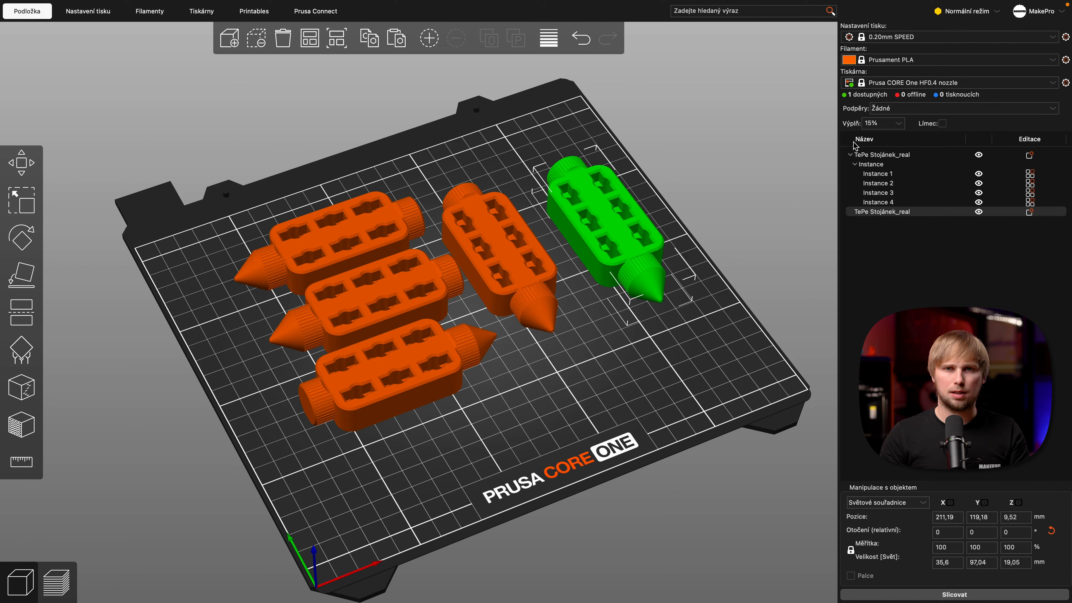
Remove three instances from the four-instance object one after another, and delete its last remaining model.
{"action": "left_click", "coordinate": [481, 196]}
{"action": "left_click", "coordinate": [455, 38]}
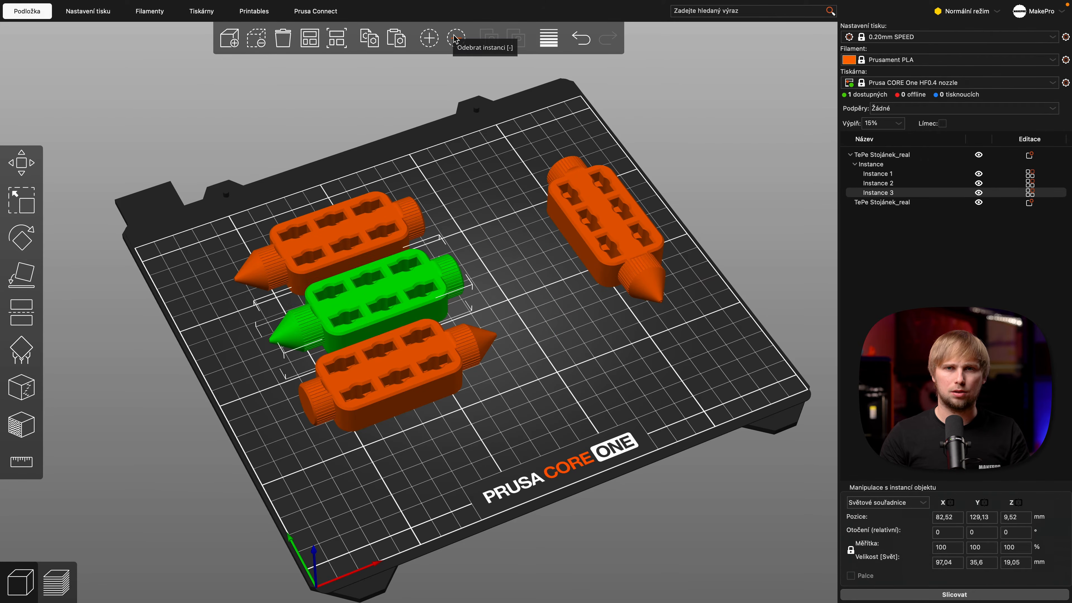
{"action": "left_click", "coordinate": [456, 38]}
{"action": "left_click", "coordinate": [455, 38]}
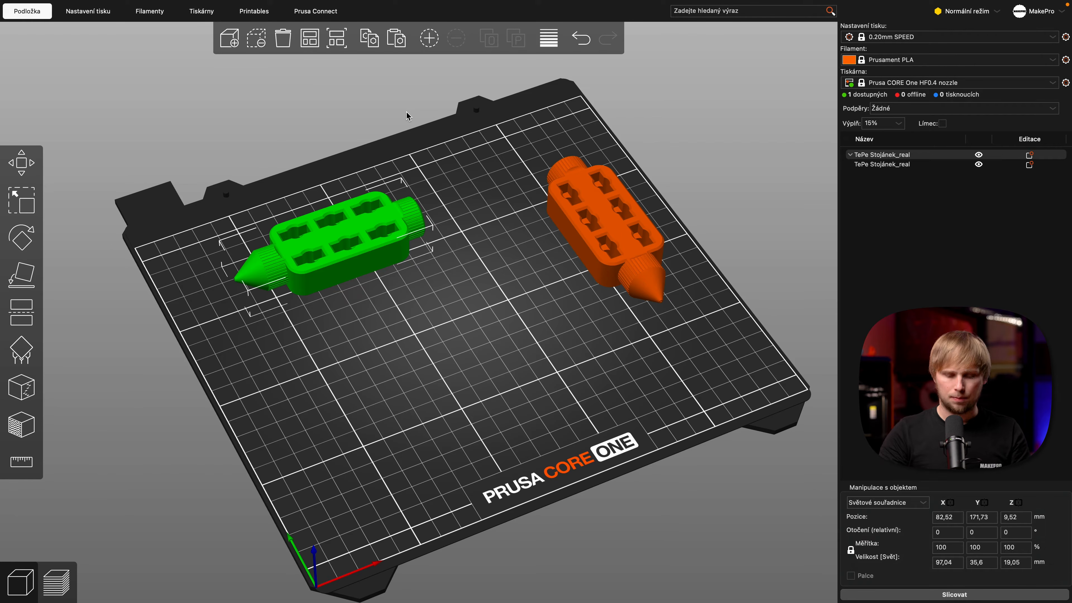
{"action": "key", "text": "Delete"}
Move the remaining model to about X 119, Y 117 mm and auto-arrange it on the bed.
{"action": "left_click_drag", "start_coordinate": [543, 199], "coordinate": [420, 279]}
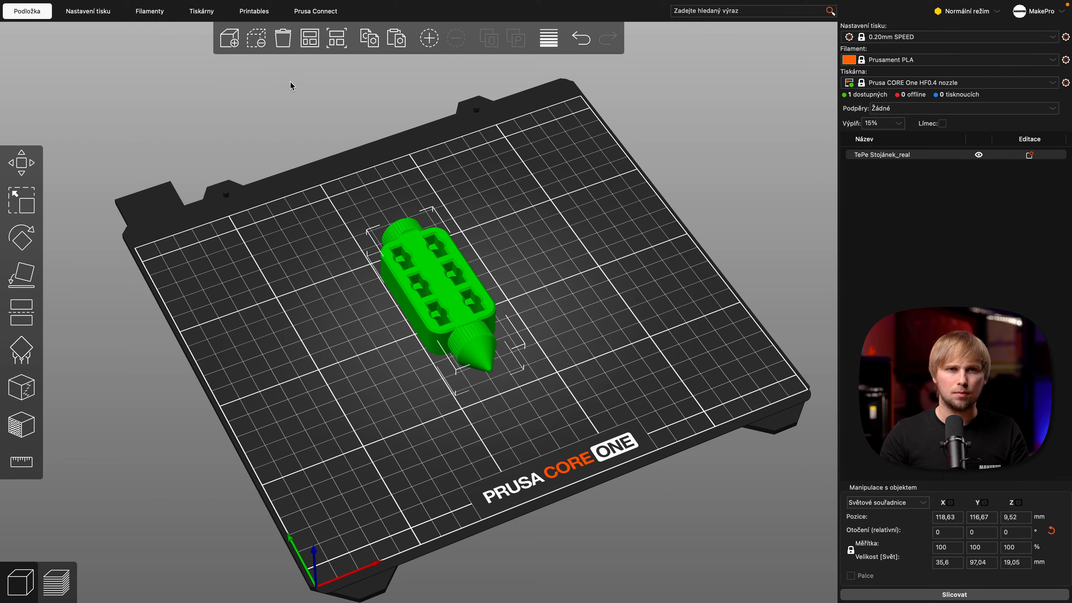
{"action": "left_click", "coordinate": [322, 39]}
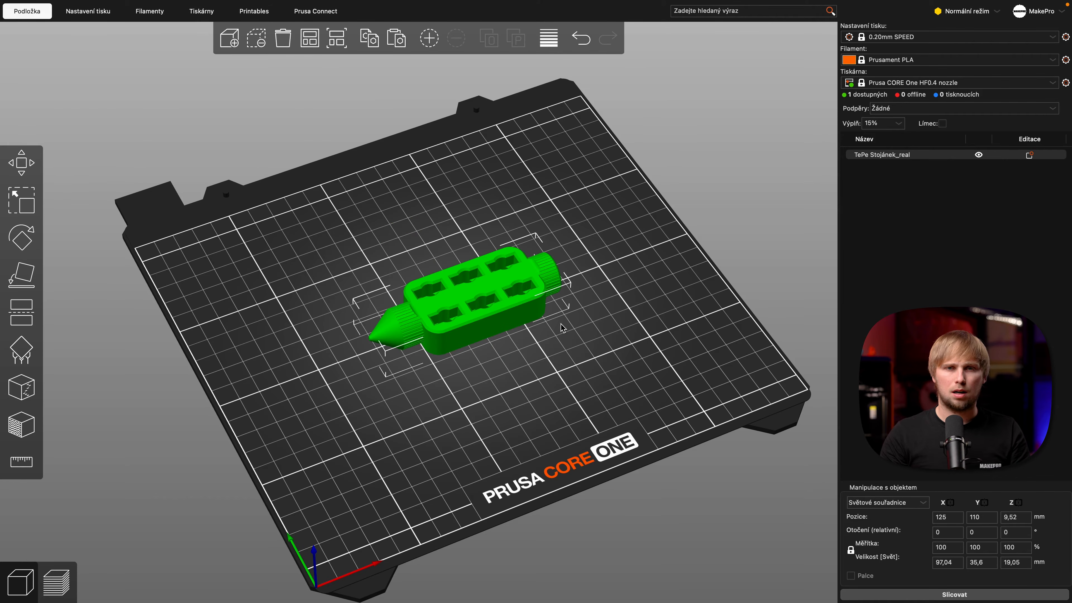
{"action": "left_click", "coordinate": [563, 341]}
{"action": "key", "text": "super+a"}
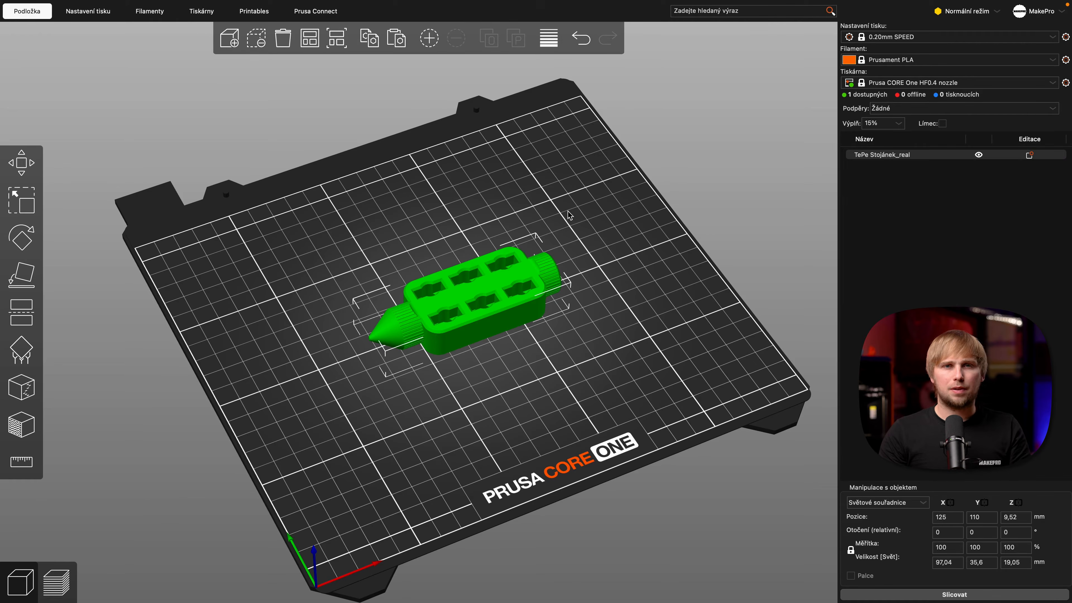
Open variable layer height for the model, examine its settings and the model up close, and leave the tool without changes.
{"action": "left_click", "coordinate": [550, 38]}
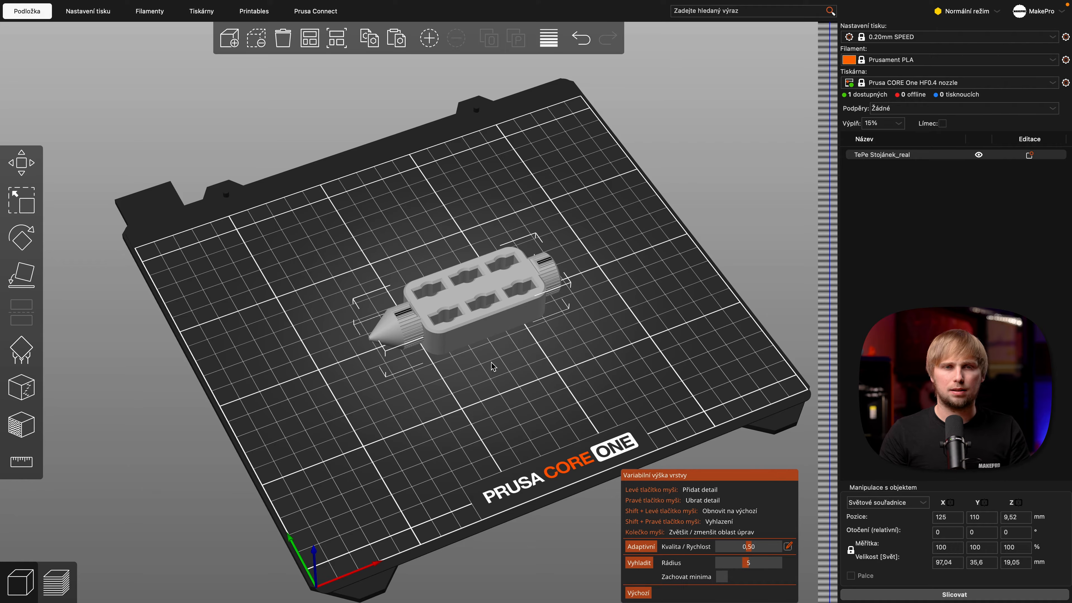
{"action": "scroll", "coordinate": [546, 365], "scroll_direction": "up", "scroll_amount": 8}
{"action": "left_click_drag", "start_coordinate": [572, 431], "coordinate": [568, 419]}
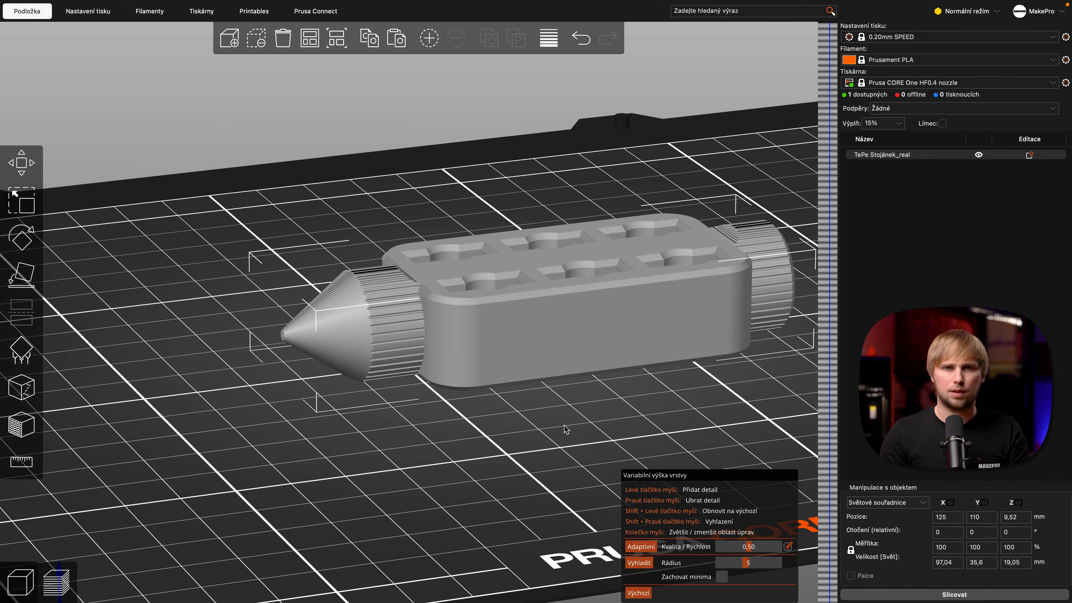
{"action": "scroll", "coordinate": [566, 430], "scroll_direction": "down", "scroll_amount": 10}
{"action": "left_click_drag", "start_coordinate": [570, 428], "coordinate": [567, 429]}
{"action": "right_click_drag", "start_coordinate": [580, 411], "coordinate": [541, 399]}
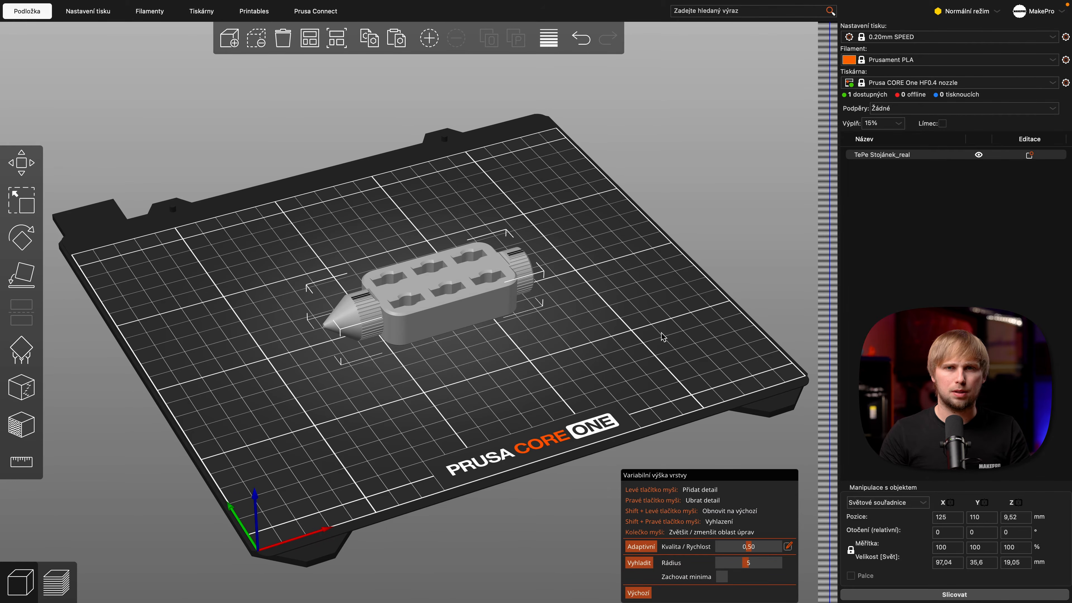
{"action": "left_click", "coordinate": [692, 290]}
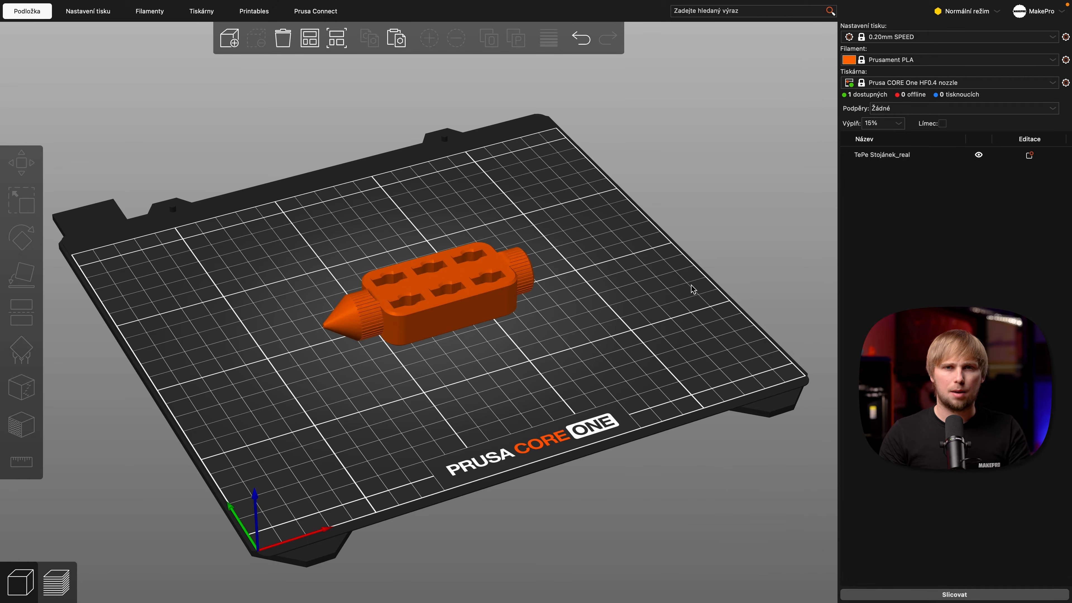
{"action": "left_click", "coordinate": [479, 264]}
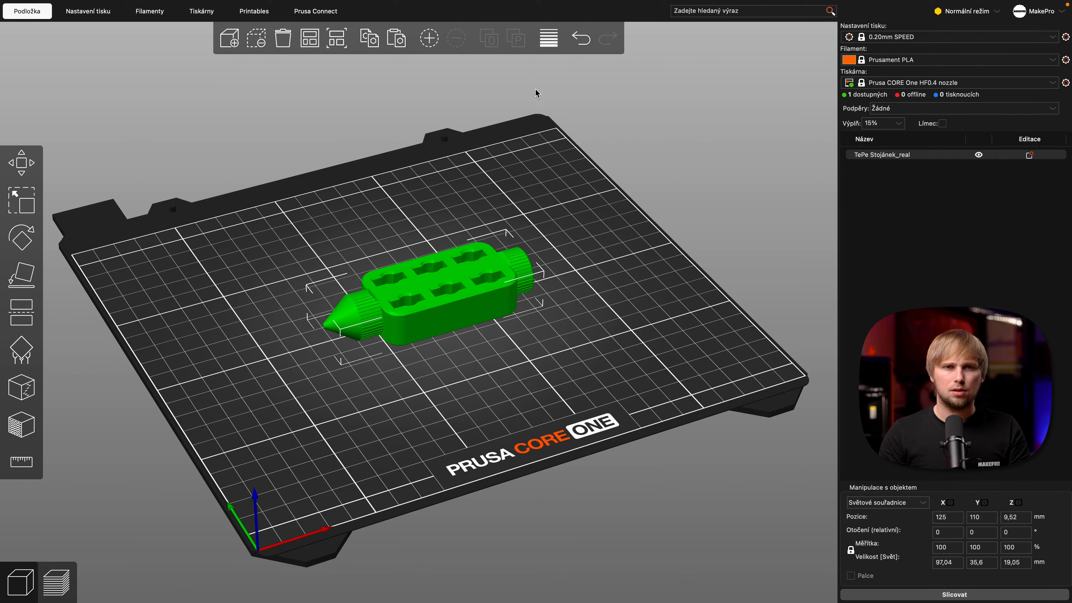
{"action": "left_click", "coordinate": [629, 252]}
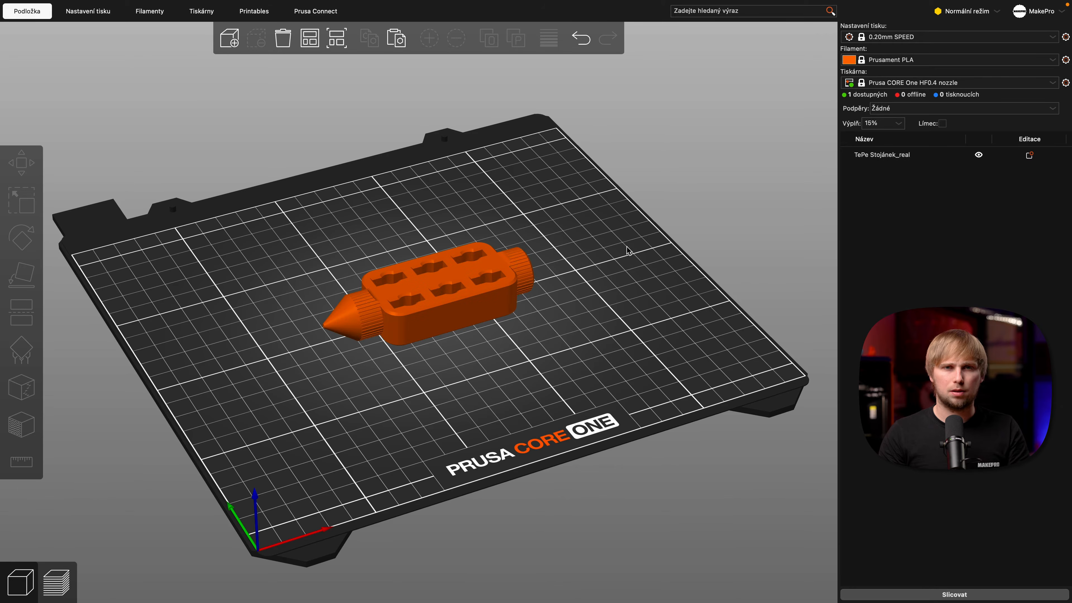
{"action": "left_click", "coordinate": [460, 308]}
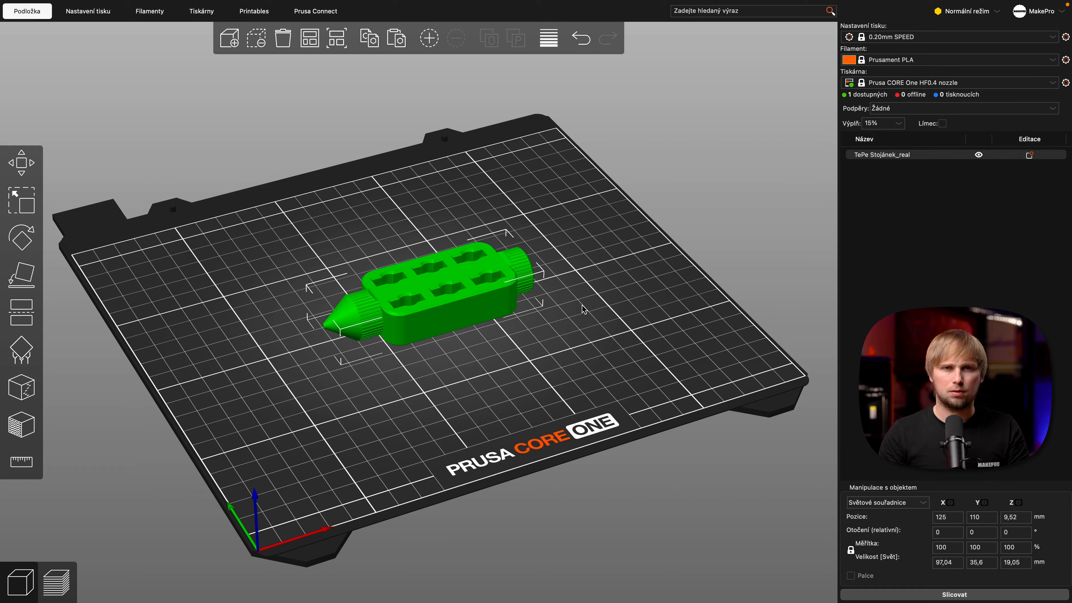
{"action": "left_click", "coordinate": [626, 295]}
{"action": "left_click", "coordinate": [499, 281]}
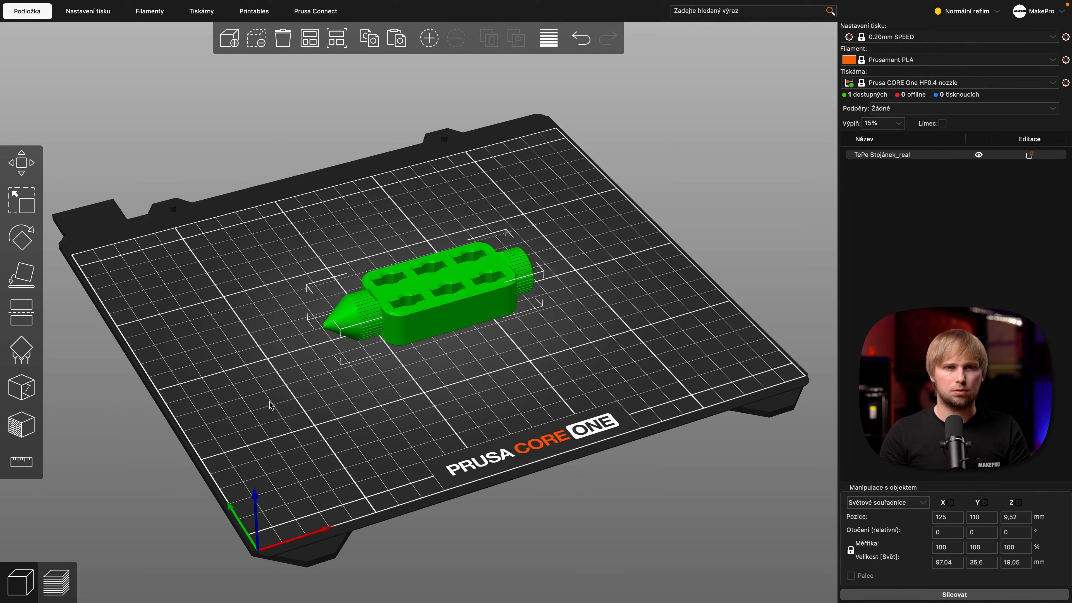
{"action": "left_click", "coordinate": [226, 368]}
Start the Cut tool on the model, lower the planar cut to Z 7.64 mm, and flip the two sides there and back.
{"action": "left_click", "coordinate": [392, 302]}
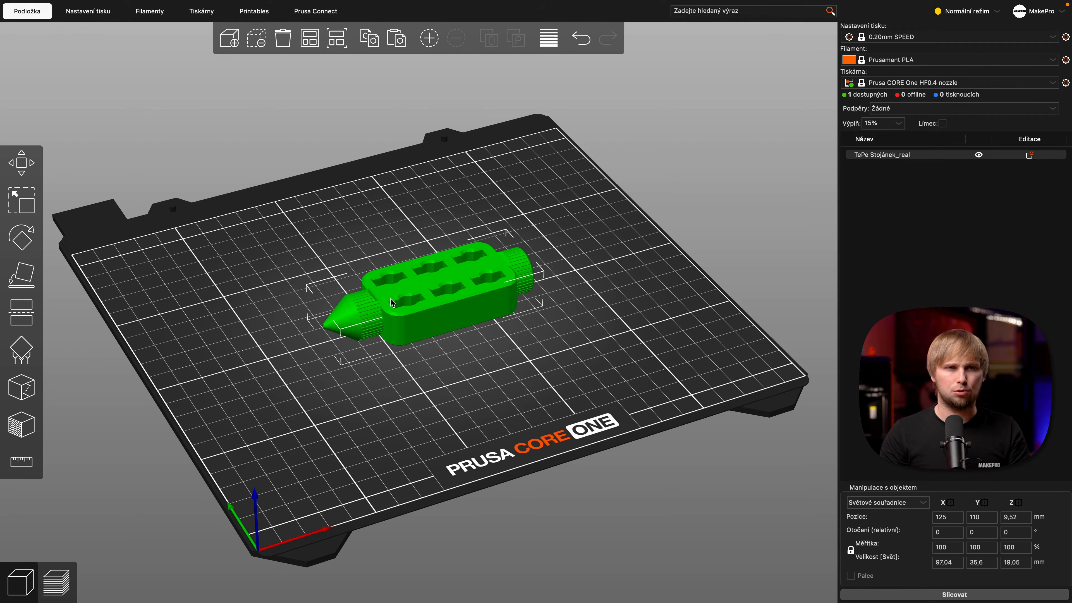
{"action": "left_click", "coordinate": [14, 315]}
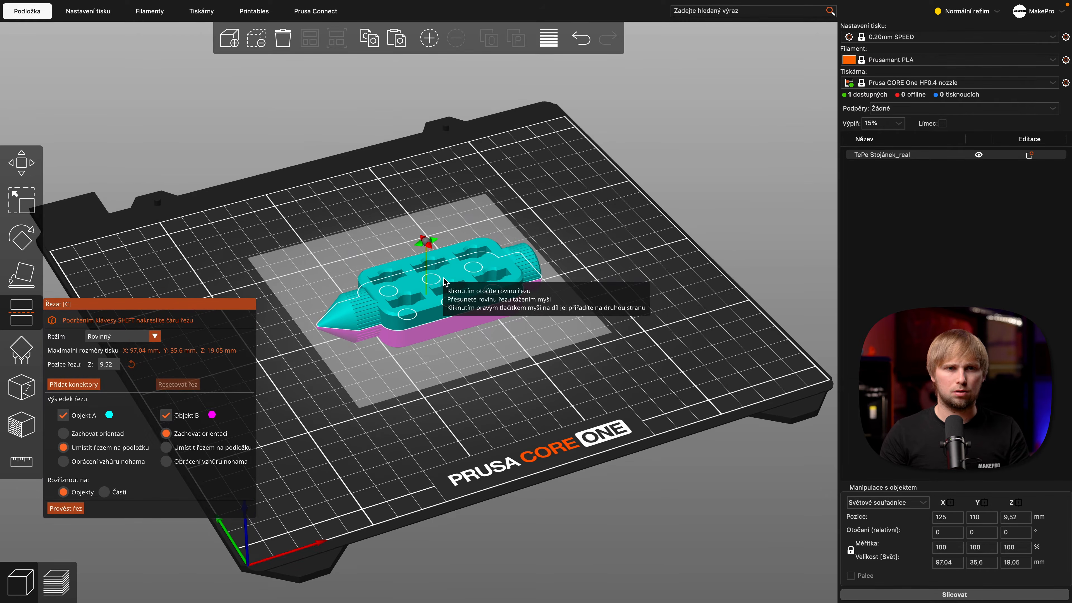
{"action": "scroll", "coordinate": [448, 281], "scroll_direction": "up", "scroll_amount": 5}
{"action": "scroll", "coordinate": [450, 278], "scroll_direction": "down", "scroll_amount": 5}
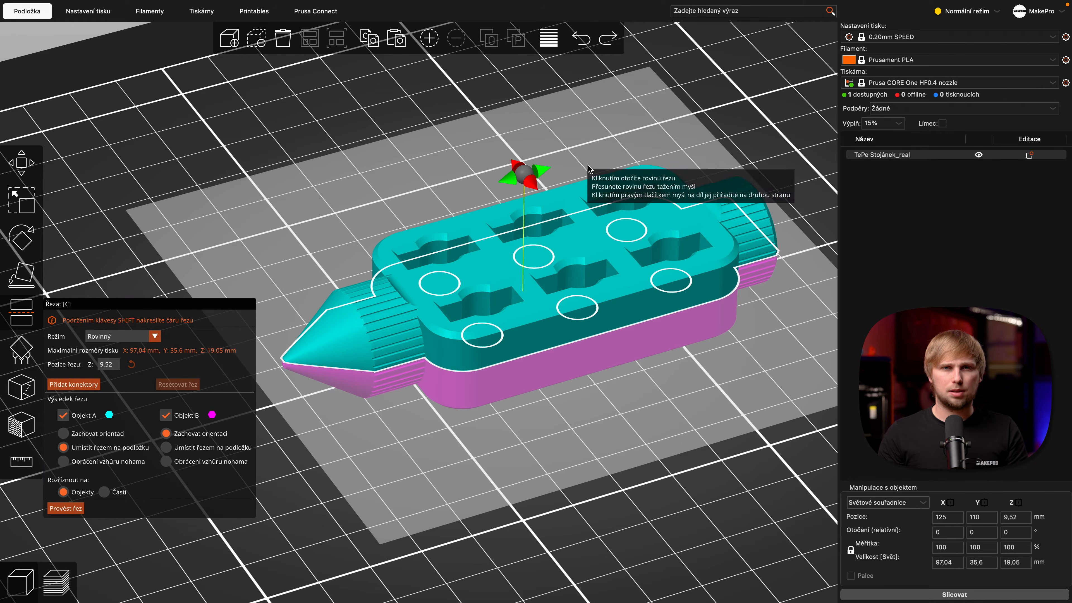
{"action": "left_click_drag", "start_coordinate": [540, 186], "coordinate": [527, 252]}
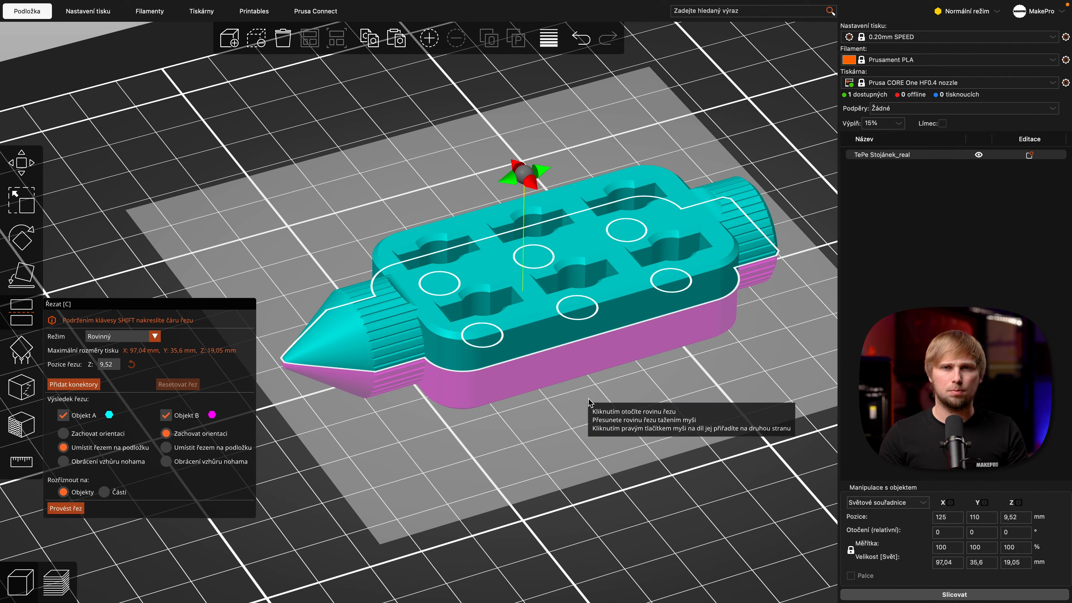
{"action": "mouse_move", "coordinate": [531, 181]}
{"action": "left_mouse_down"}
{"action": "mouse_move", "coordinate": [558, 282]}
{"action": "mouse_move", "coordinate": [527, 207]}
{"action": "mouse_move", "coordinate": [528, 153]}
{"action": "mouse_move", "coordinate": [527, 215]}
{"action": "mouse_move", "coordinate": [527, 132]}
{"action": "mouse_move", "coordinate": [534, 188]}
{"action": "left_mouse_up"}
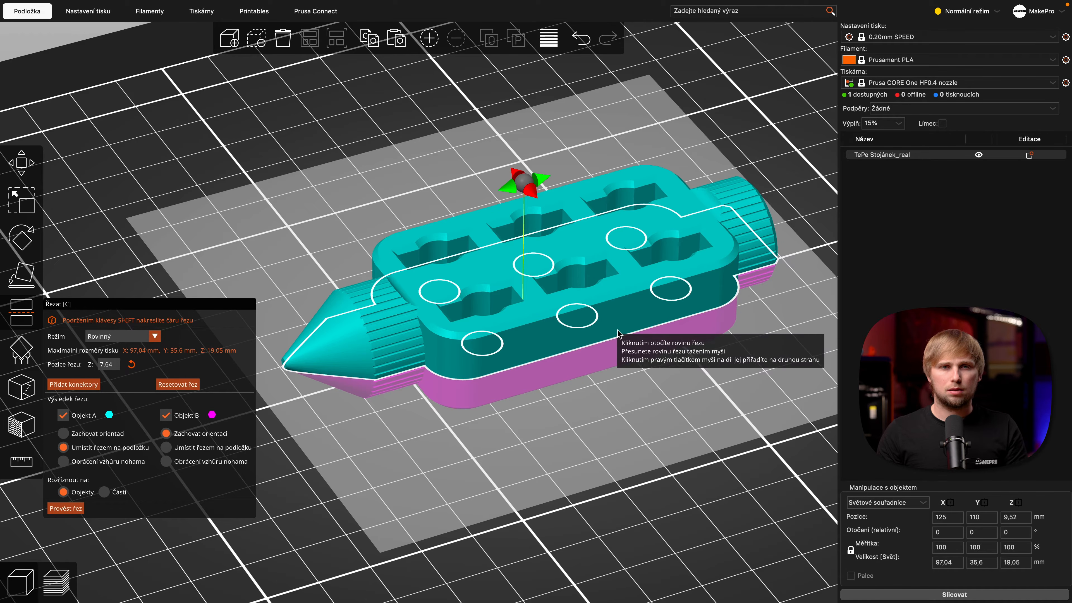
{"action": "left_click", "coordinate": [583, 407]}
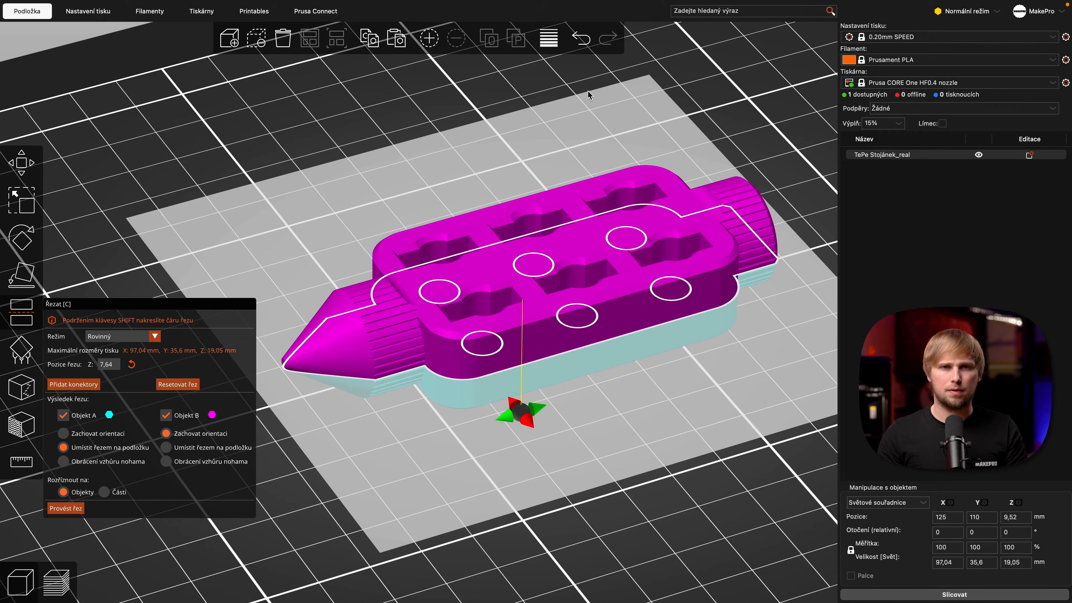
{"action": "left_click", "coordinate": [533, 382]}
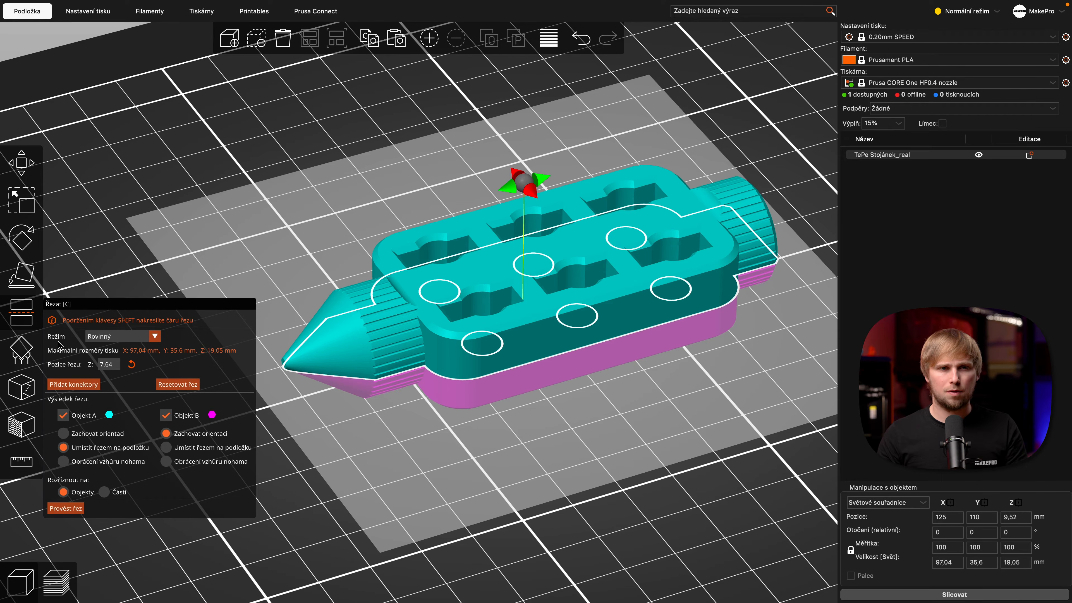
Switch the cut mode to dovetail joint (Rybinový spoj) and perform the cut at Z 7.64 mm.
{"action": "left_click", "coordinate": [136, 340]}
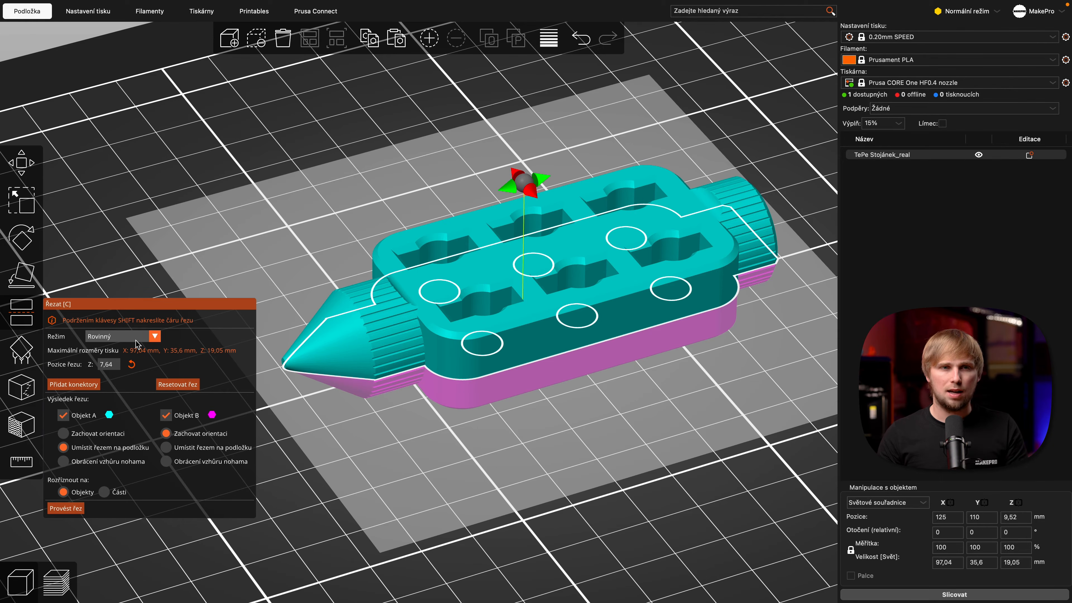
{"action": "left_click", "coordinate": [141, 362]}
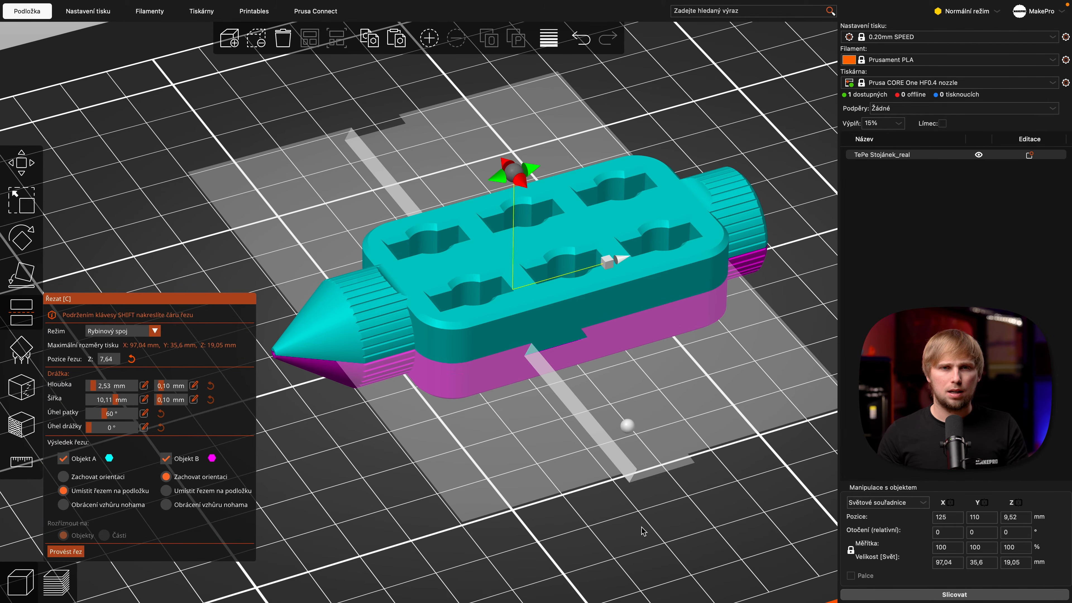
{"action": "key", "text": "3"}
{"action": "mouse_move", "coordinate": [626, 516]}
{"action": "left_mouse_down"}
{"action": "mouse_move", "coordinate": [629, 447]}
{"action": "mouse_move", "coordinate": [646, 514]}
{"action": "mouse_move", "coordinate": [698, 527]}
{"action": "mouse_move", "coordinate": [635, 524]}
{"action": "left_mouse_up"}
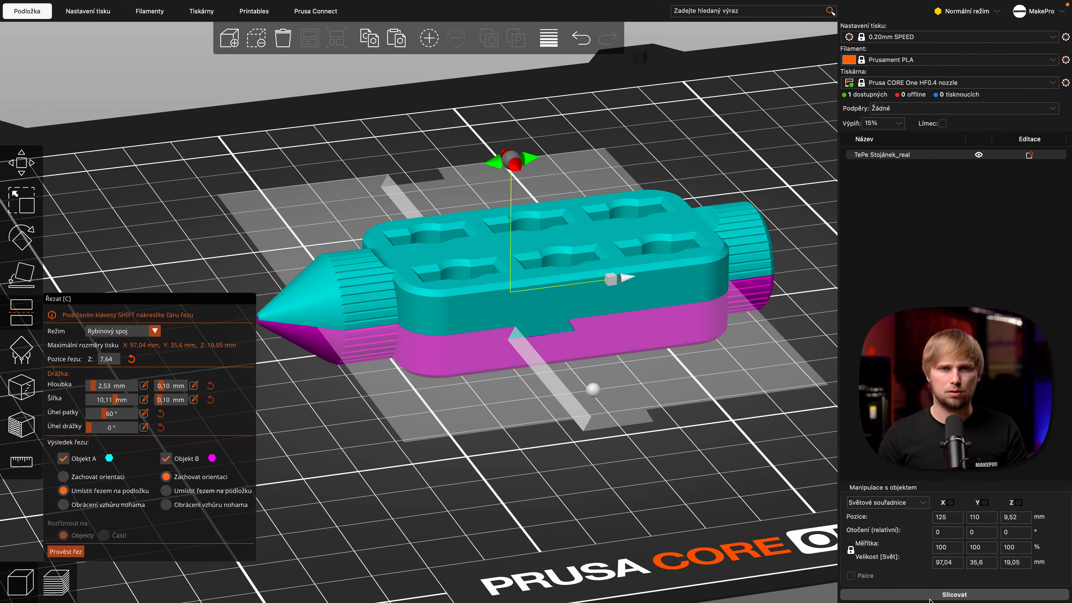
{"action": "left_click", "coordinate": [66, 552]}
Examine the dovetail groove and the undersides of the two cut halves from several angles.
{"action": "left_click_drag", "start_coordinate": [373, 418], "coordinate": [527, 424]}
{"action": "left_click_drag", "start_coordinate": [467, 523], "coordinate": [473, 516]}
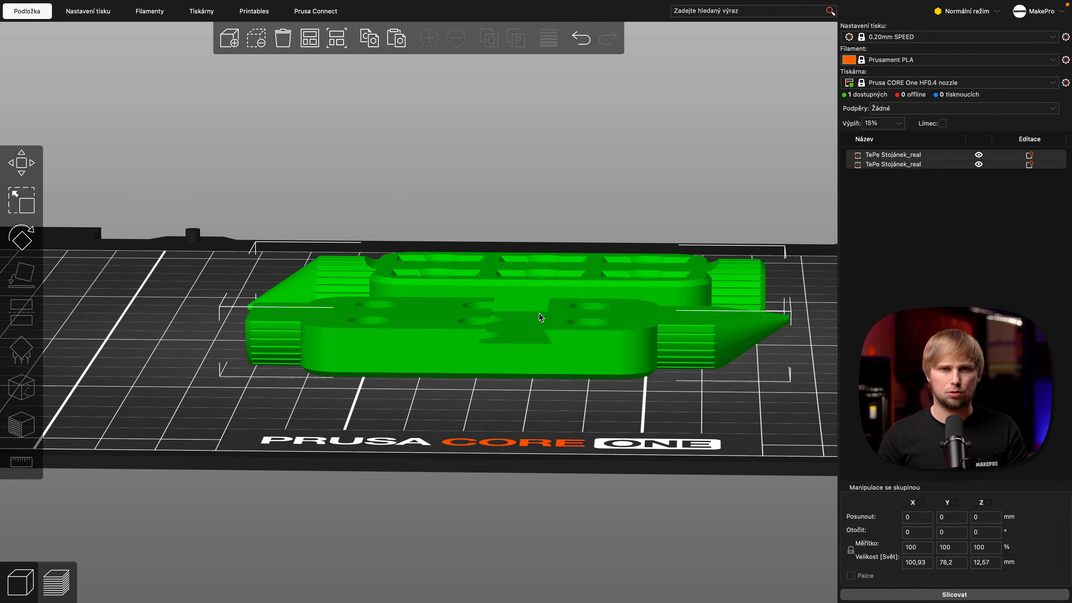
{"action": "left_click_drag", "start_coordinate": [554, 529], "coordinate": [537, 432]}
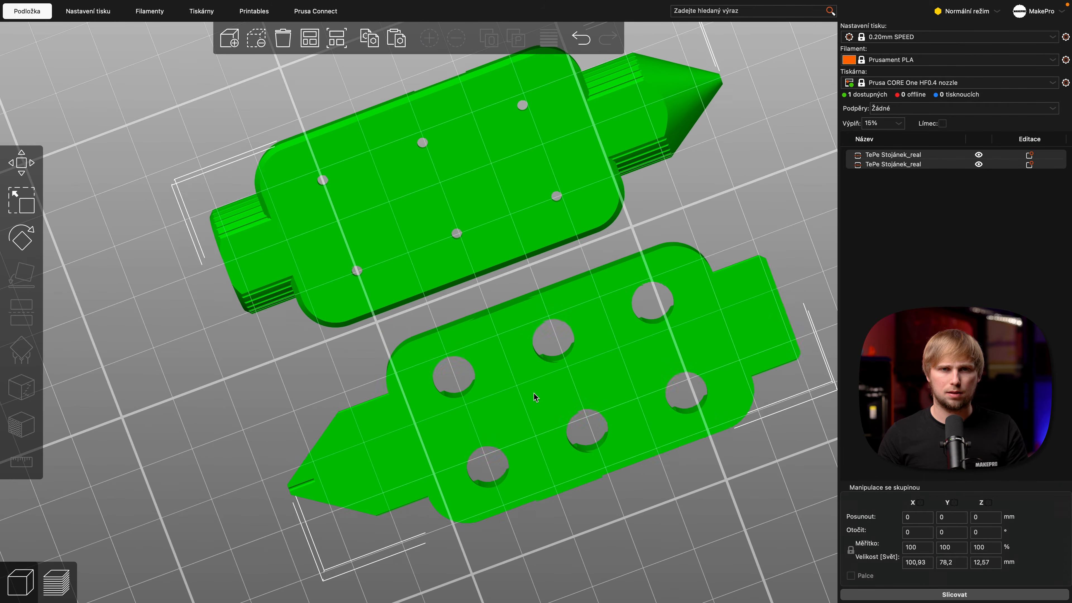
{"action": "left_click_drag", "start_coordinate": [651, 278], "coordinate": [597, 331]}
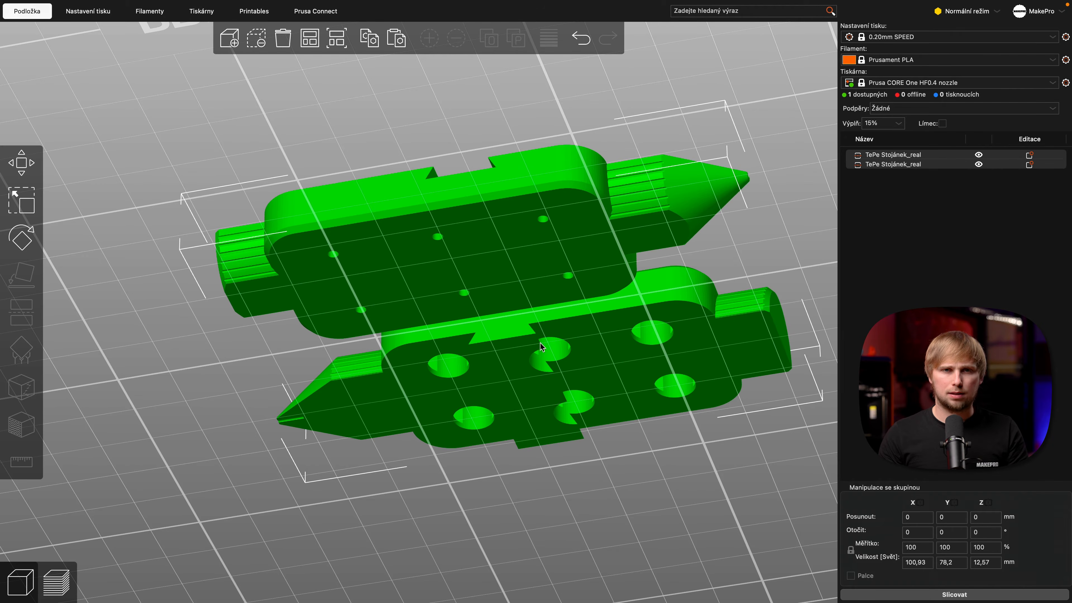
{"action": "left_click_drag", "start_coordinate": [586, 154], "coordinate": [647, 282]}
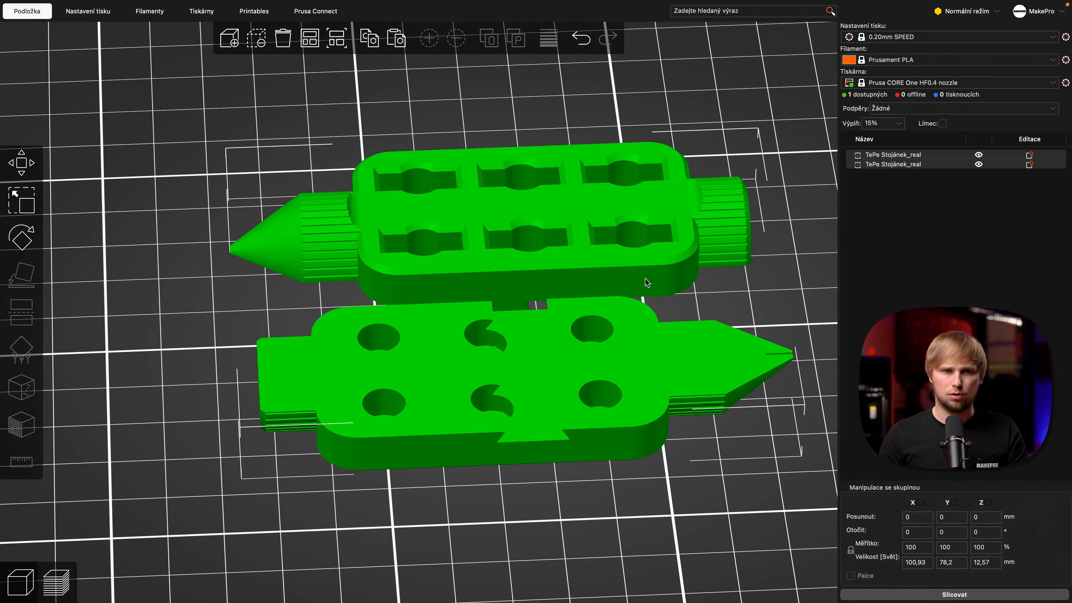
Undo the dovetail cut and reopen the Cut tool on the whole model in planar mode (Rovinný).
{"action": "key", "text": "super+z"}
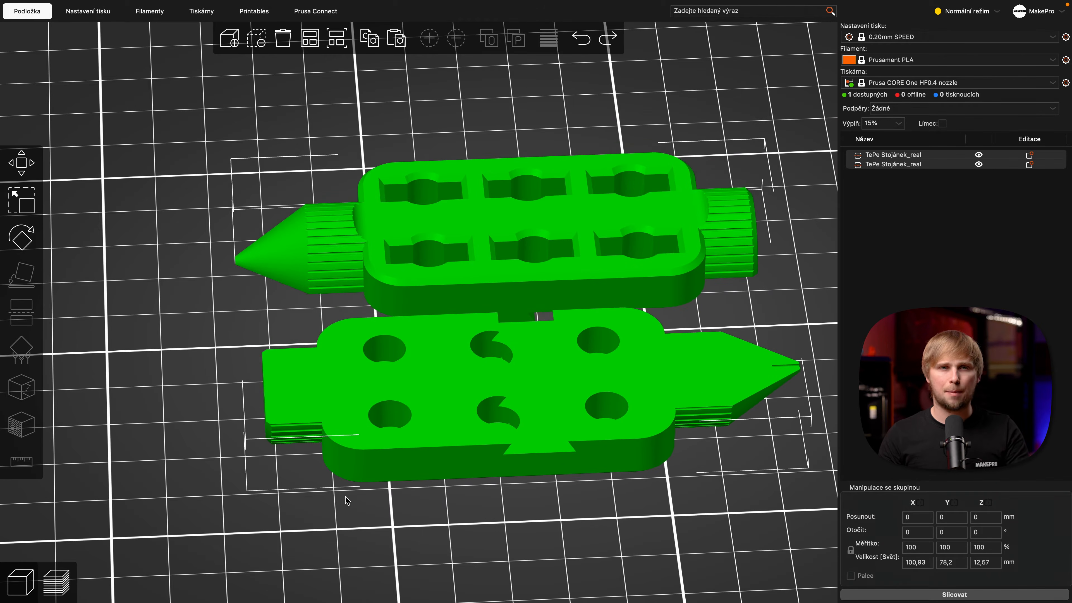
{"action": "key", "text": "super+z"}
{"action": "left_click", "coordinate": [26, 315]}
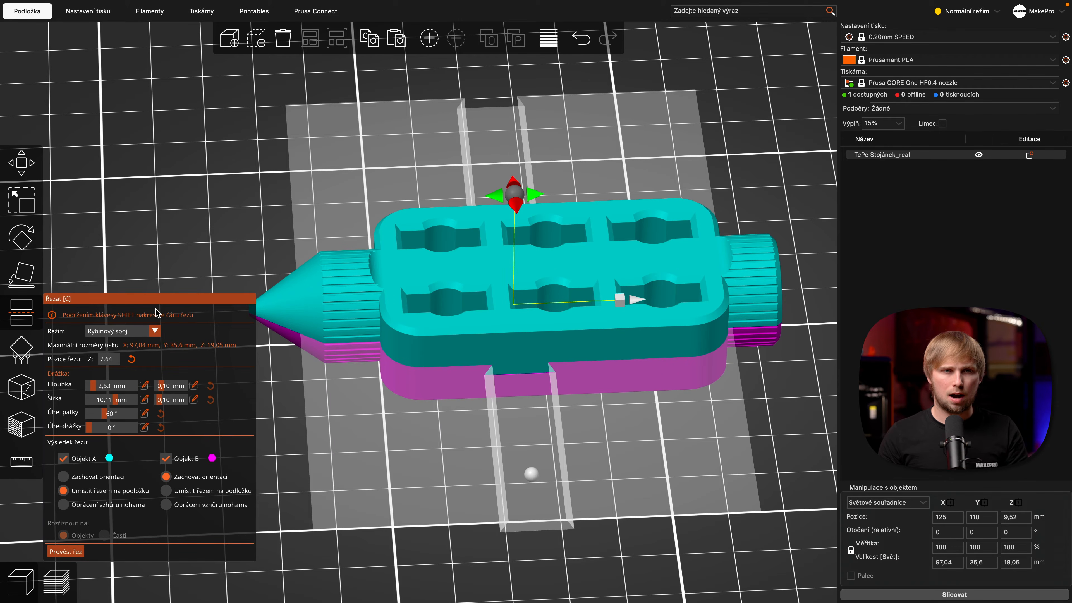
{"action": "left_click", "coordinate": [154, 331]}
{"action": "left_click", "coordinate": [155, 344]}
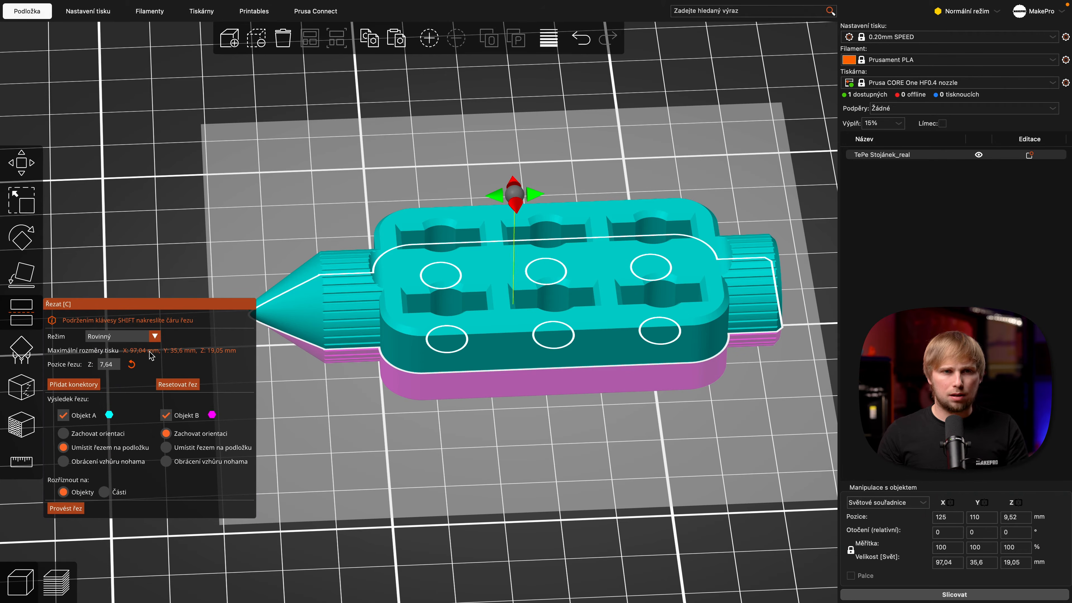
Move the horizontal cutting plane to Z 7.71 mm.
{"action": "left_click_drag", "start_coordinate": [369, 464], "coordinate": [383, 463]}
{"action": "left_click_drag", "start_coordinate": [505, 578], "coordinate": [425, 526]}
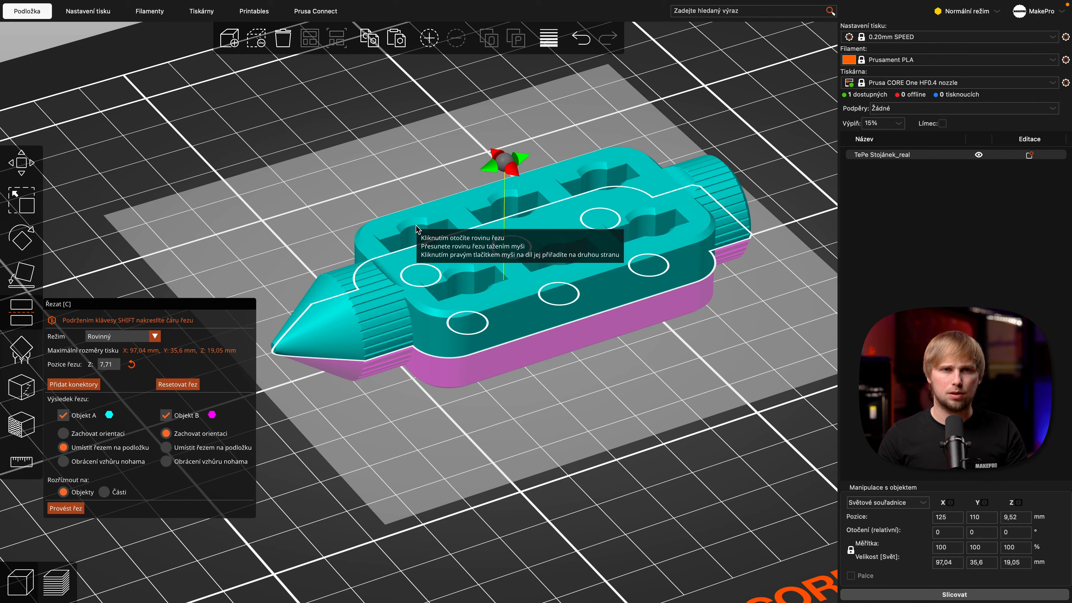
{"action": "left_click_drag", "start_coordinate": [391, 81], "coordinate": [395, 102]}
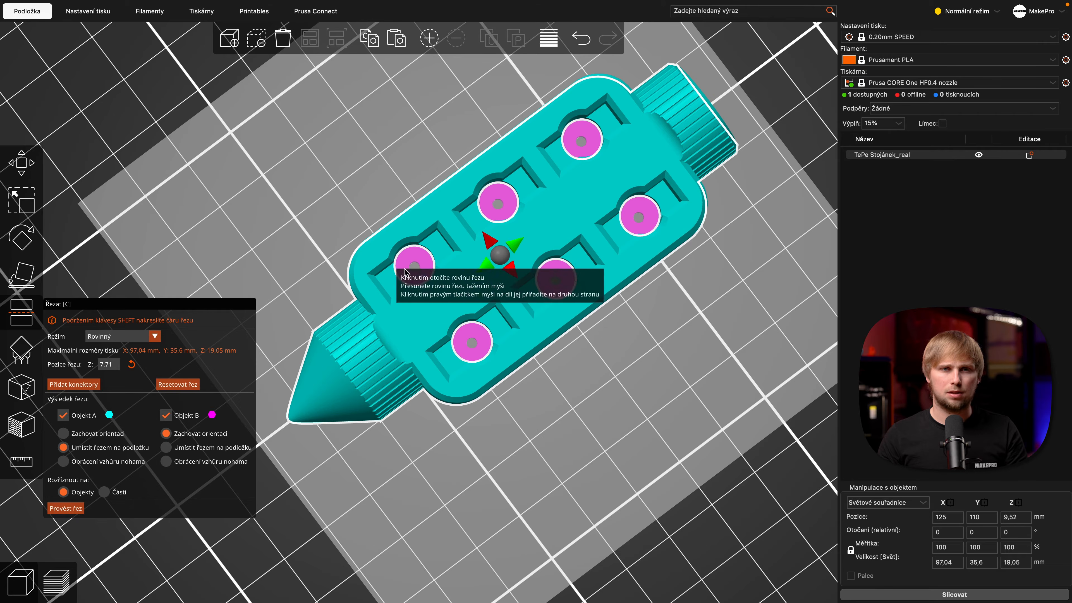
Rotate the cutting plane 90° so it stands upright across the model, and shift it slightly towards the pointed end.
{"action": "left_click_drag", "start_coordinate": [205, 99], "coordinate": [332, 166]}
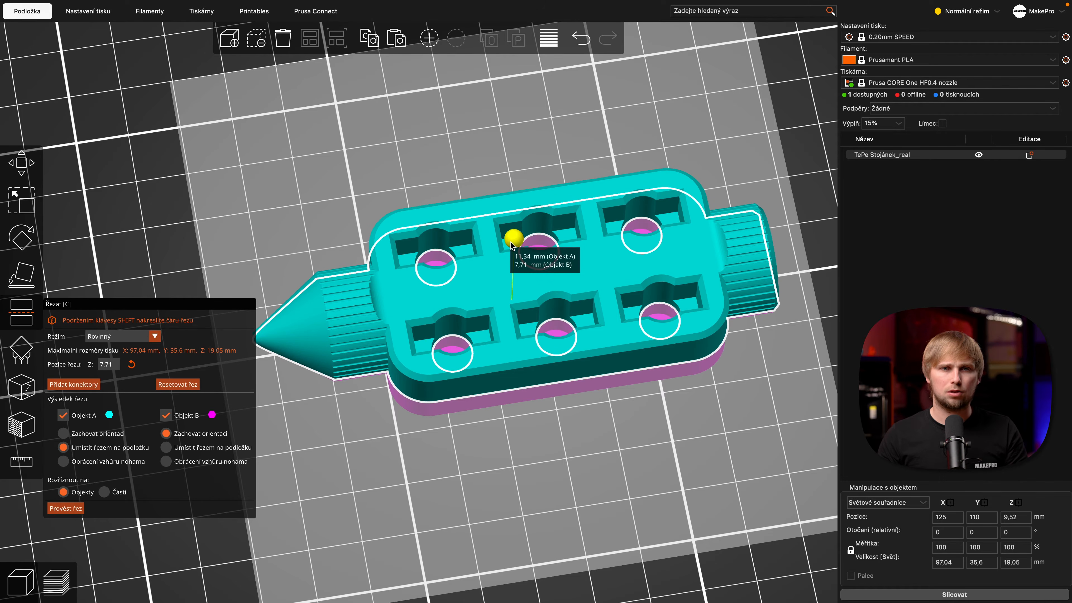
{"action": "left_click_drag", "start_coordinate": [518, 268], "coordinate": [438, 325]}
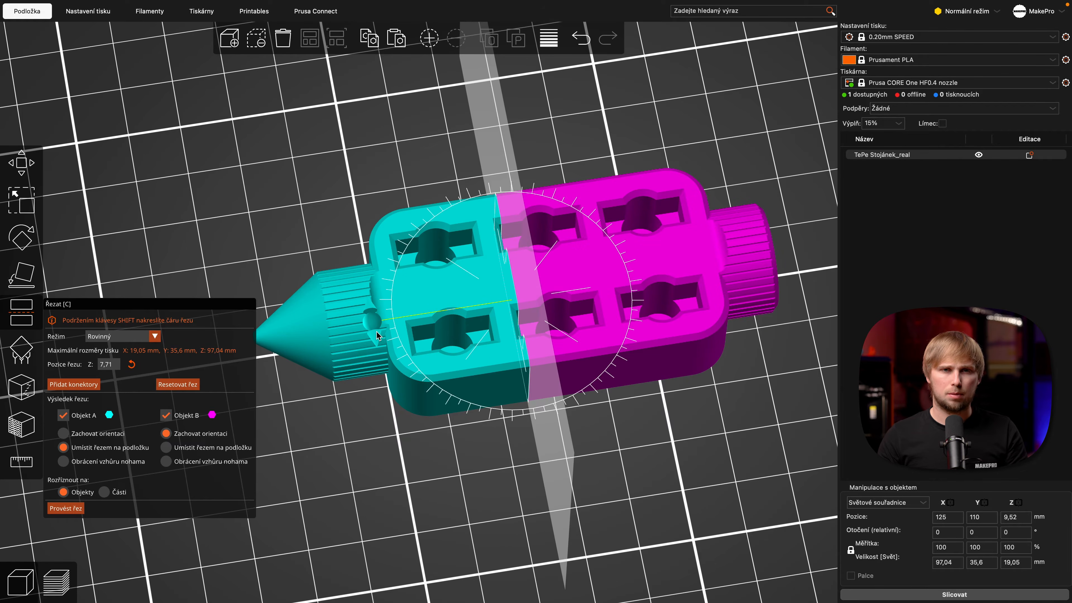
{"action": "left_click_drag", "start_coordinate": [371, 322], "coordinate": [356, 330]}
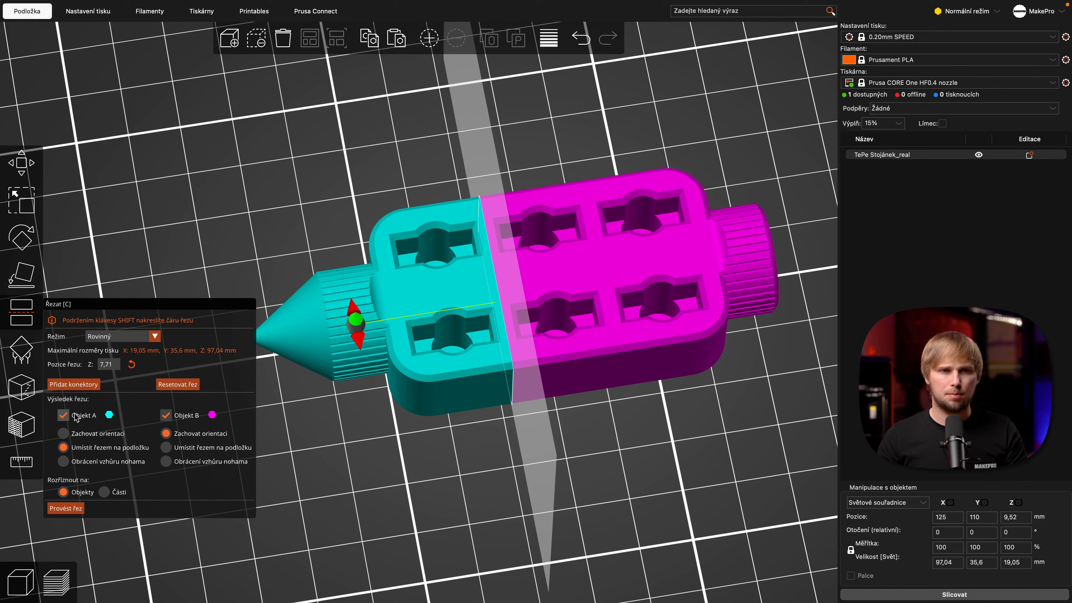
Exclude Object B from the cut result so only Object A is kept, and inspect the upright cutting plane from several angles.
{"action": "left_click", "coordinate": [165, 415]}
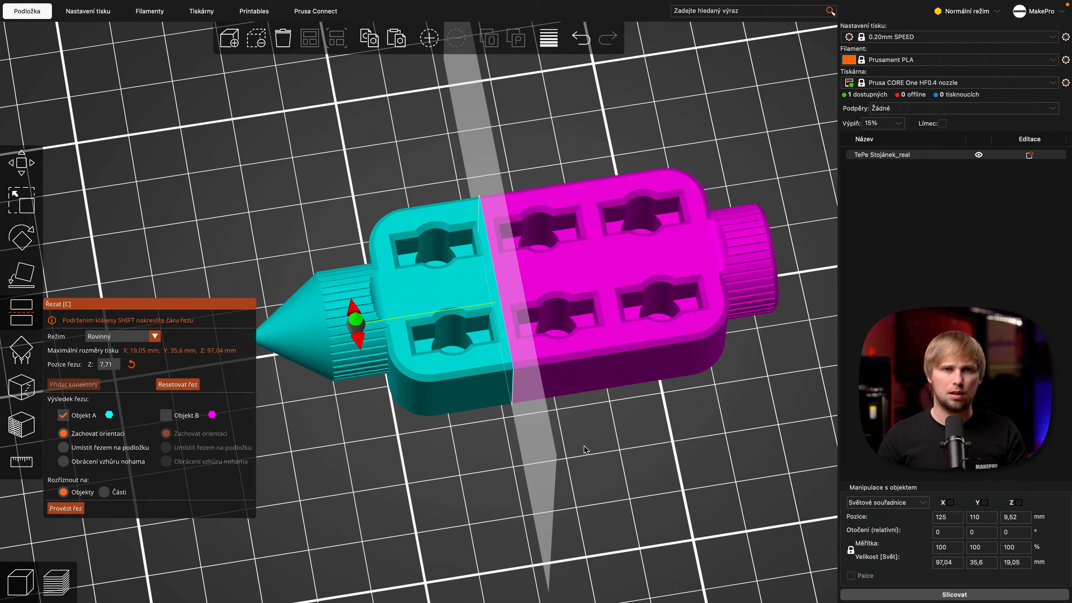
{"action": "left_click_drag", "start_coordinate": [588, 447], "coordinate": [573, 443]}
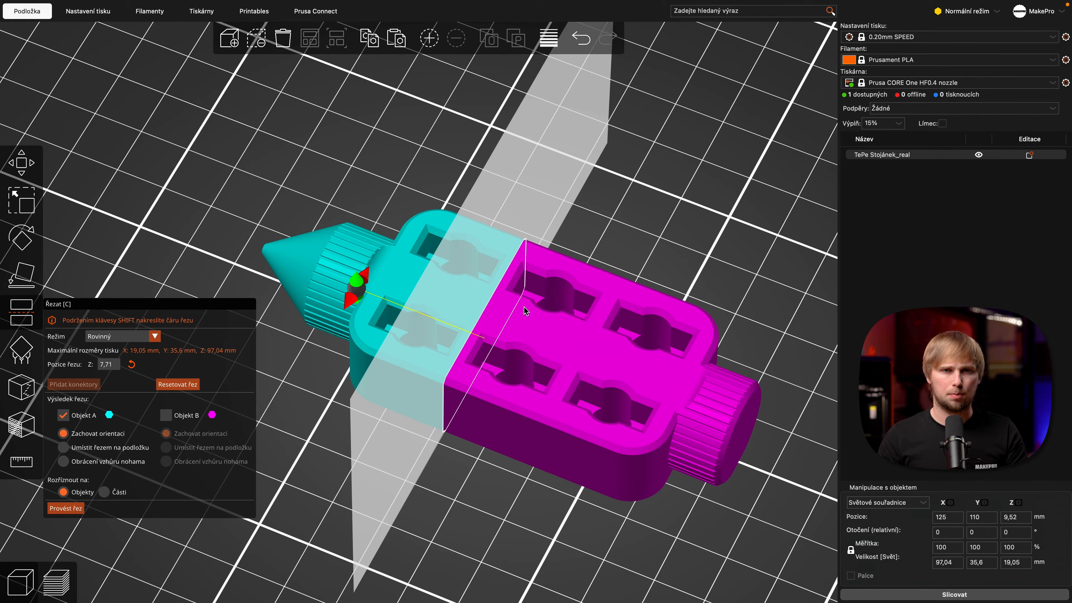
{"action": "left_click_drag", "start_coordinate": [487, 342], "coordinate": [481, 461]}
{"action": "left_click_drag", "start_coordinate": [489, 509], "coordinate": [509, 511]}
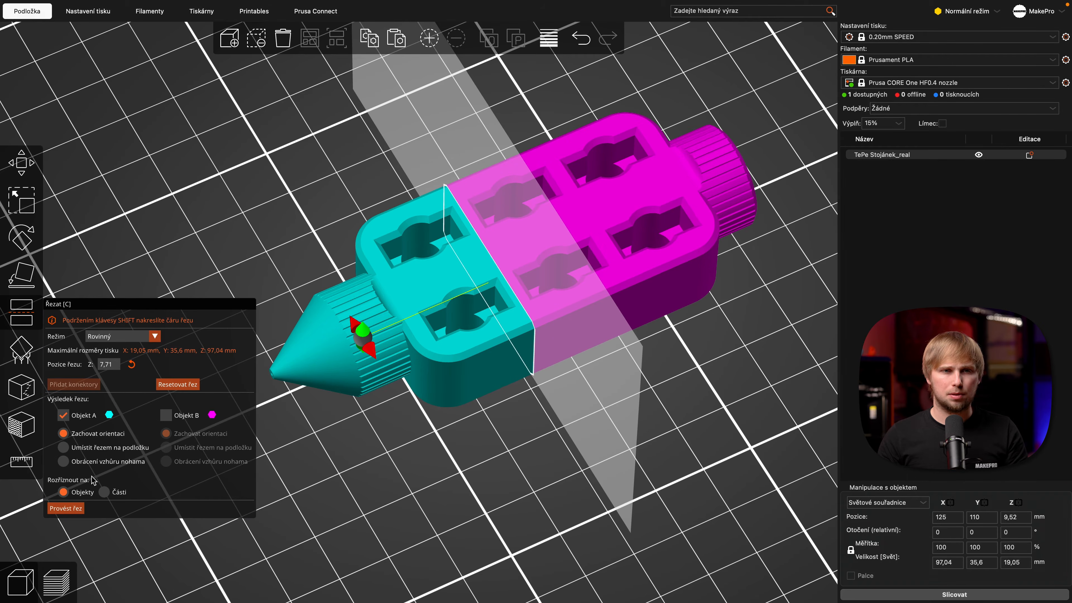
Cut the model at the upright plane into parts (Části) of one object instead of separate objects.
{"action": "left_click", "coordinate": [113, 494]}
{"action": "left_click", "coordinate": [80, 495]}
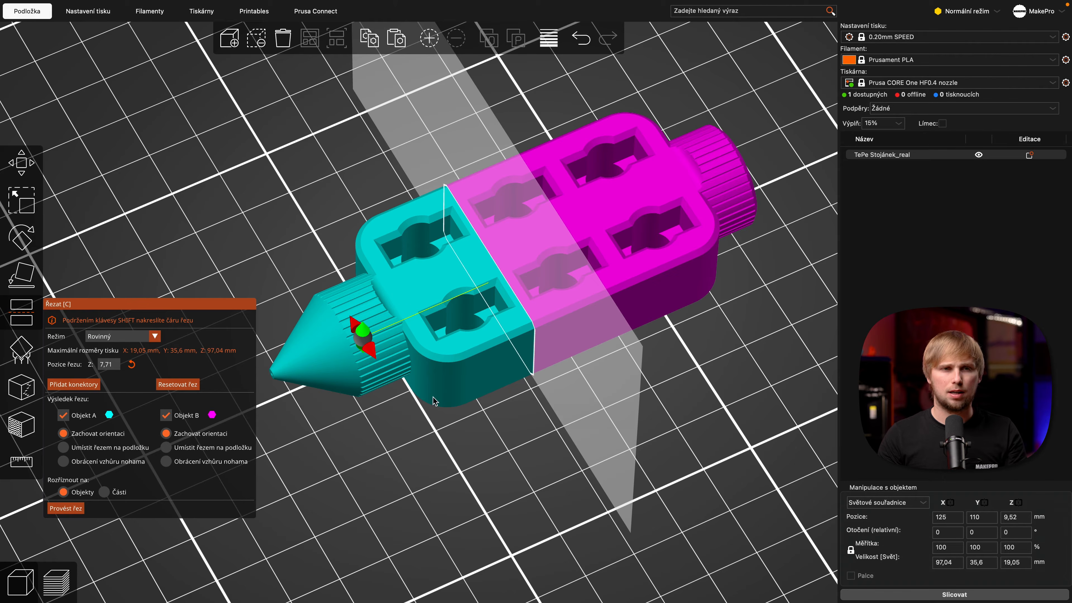
{"action": "left_click", "coordinate": [104, 492]}
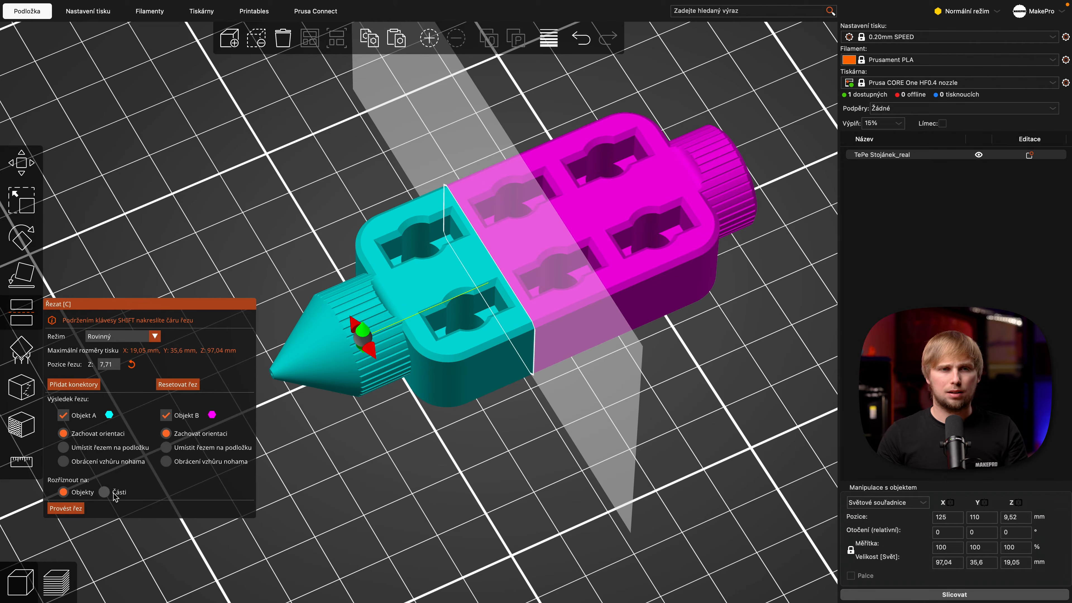
{"action": "left_click", "coordinate": [66, 509]}
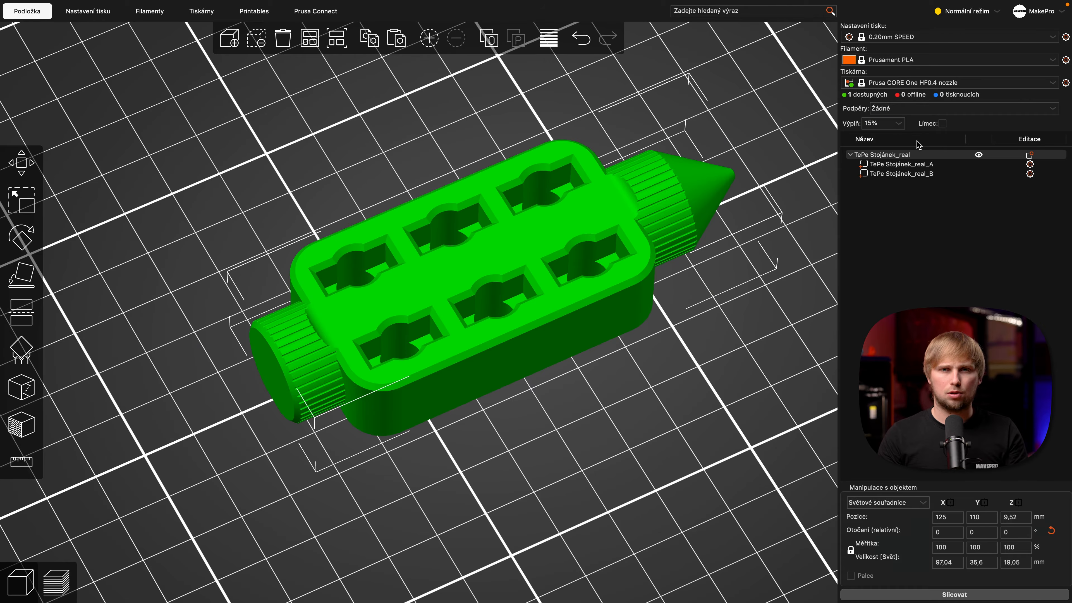
{"action": "left_click", "coordinate": [907, 214]}
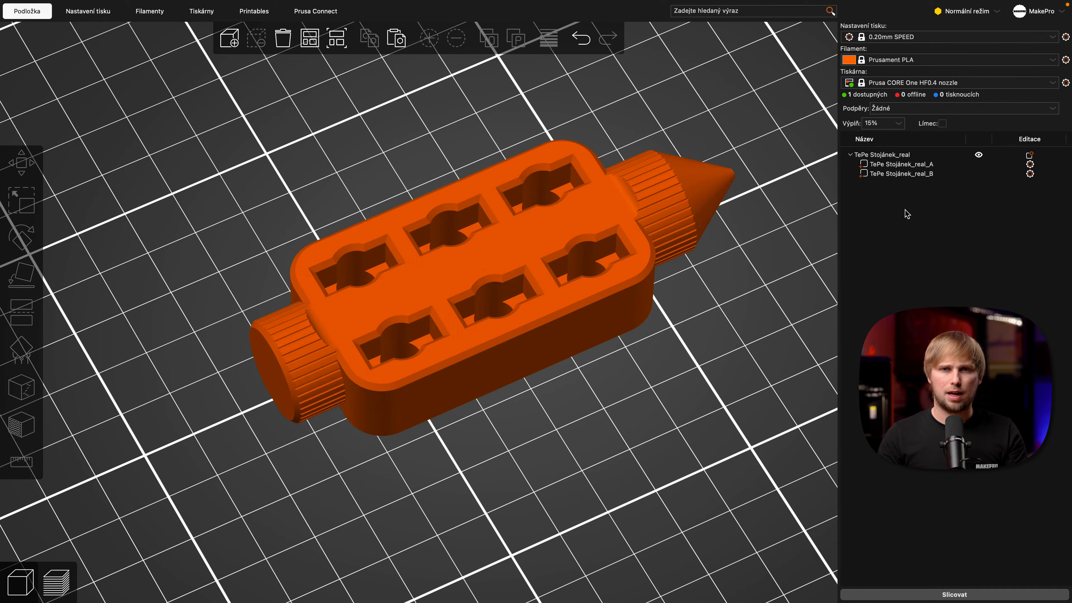
Examine the whole object and its two cut parts, A and B, by selecting each one in turn.
{"action": "left_click", "coordinate": [912, 155]}
{"action": "left_click", "coordinate": [914, 164]}
{"action": "left_click", "coordinate": [914, 174]}
{"action": "left_click", "coordinate": [917, 164]}
{"action": "left_click", "coordinate": [922, 155]}
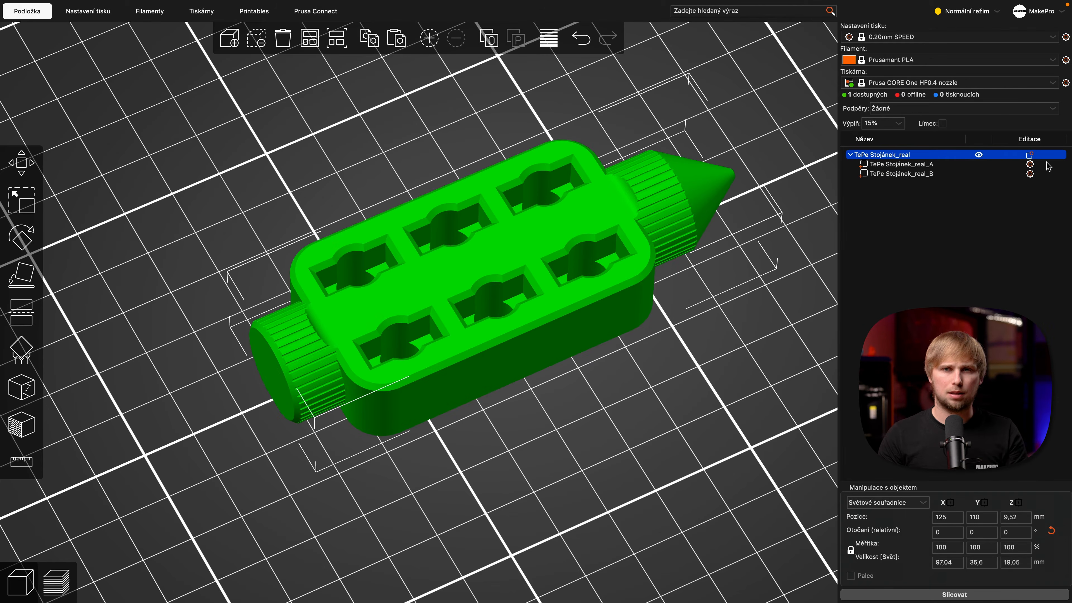
{"action": "left_click", "coordinate": [950, 166]}
{"action": "left_click", "coordinate": [950, 183]}
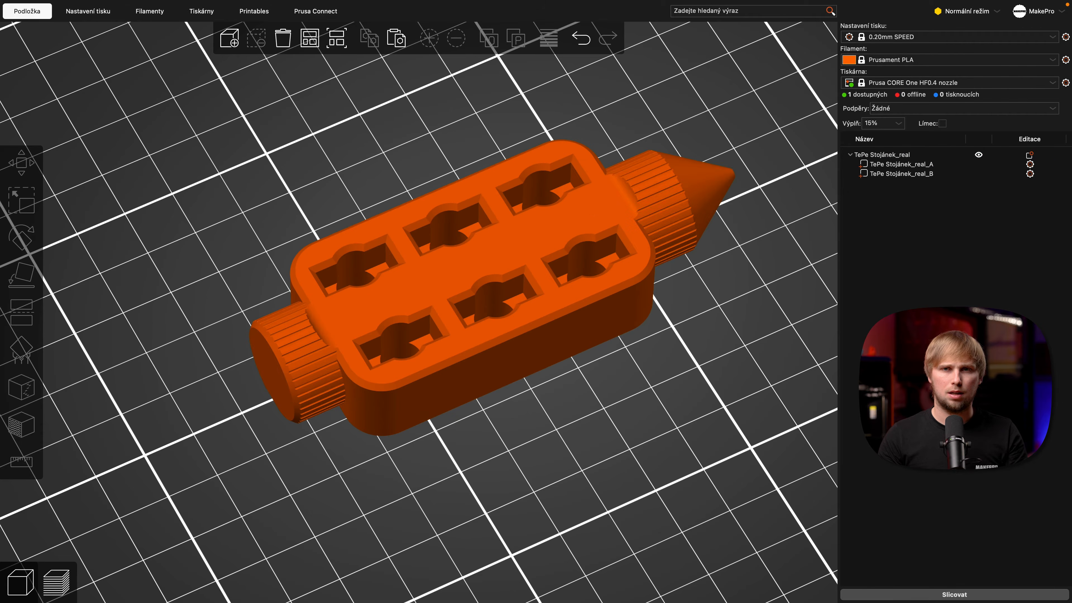
{"action": "left_click", "coordinate": [944, 174]}
{"action": "left_click", "coordinate": [945, 165]}
{"action": "left_click", "coordinate": [1031, 165]}
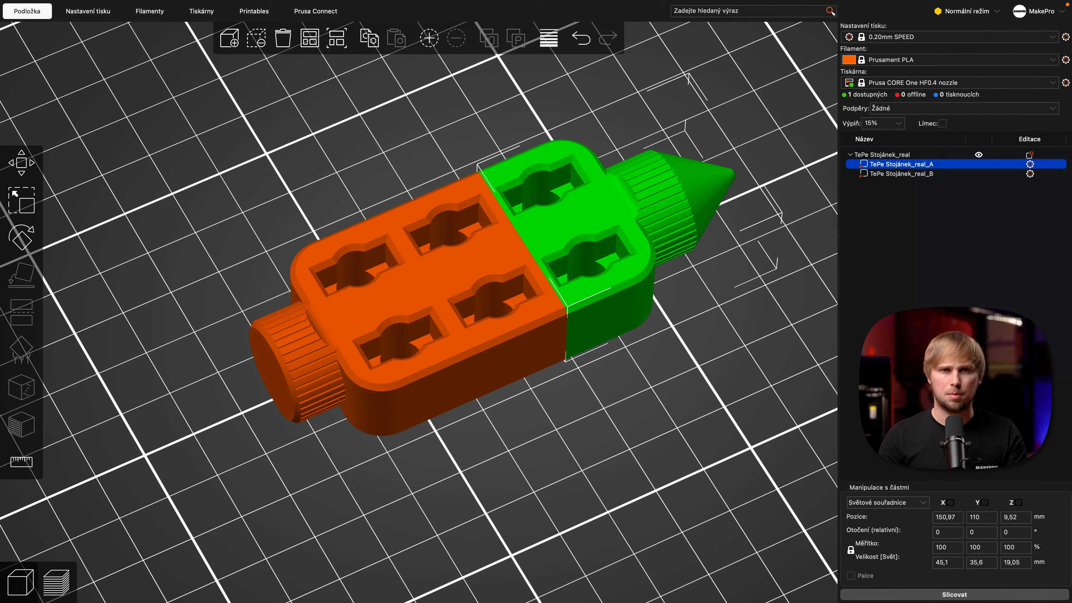
Undo the cut into parts to get back the single uncut model.
{"action": "key", "text": "ctrl+z"}
{"action": "key", "text": "super+z"}
{"action": "key", "text": "super+z"}
{"action": "key", "text": "super+z"}
{"action": "key", "text": "super+z"}
{"action": "key", "text": "super+z"}
{"action": "key", "text": "super+z"}
{"action": "key", "text": "super+z"}
{"action": "key", "text": "super+z"}
{"action": "key", "text": "super+z"}
{"action": "key", "text": "super+z"}
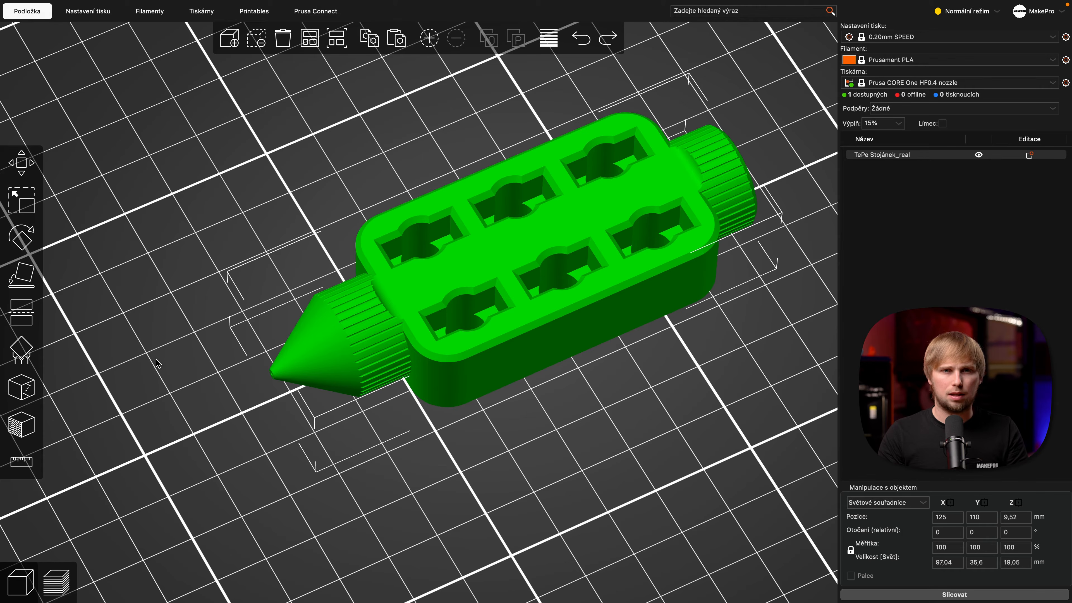
{"action": "left_click", "coordinate": [168, 394]}
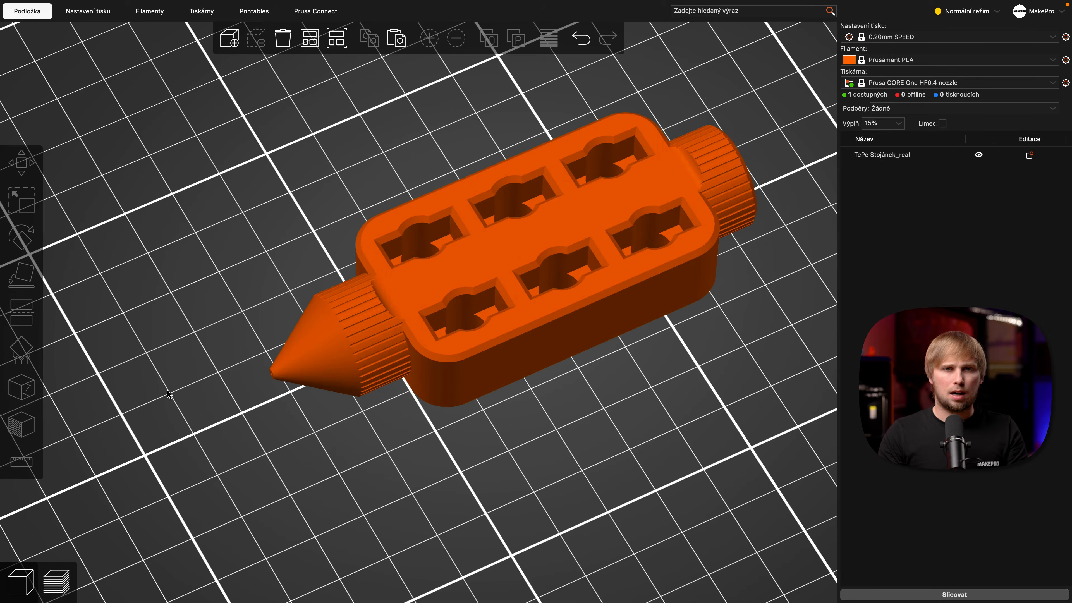
Perform the upright planar cut into separate objects (Objekty), keeping only Object A, the half with the pointed end.
{"action": "left_click", "coordinate": [373, 262]}
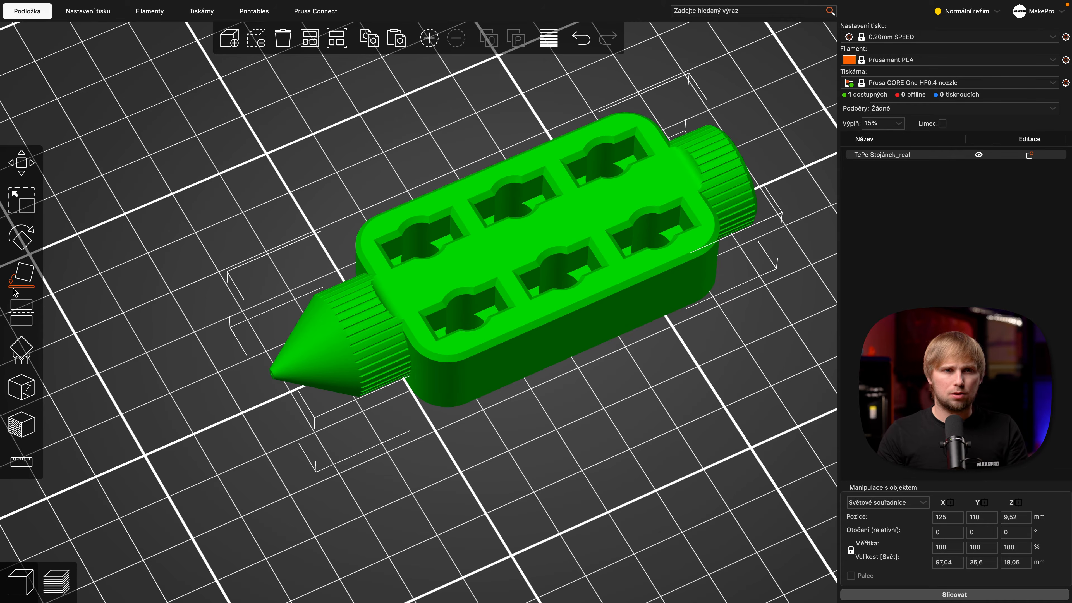
{"action": "left_click", "coordinate": [20, 312]}
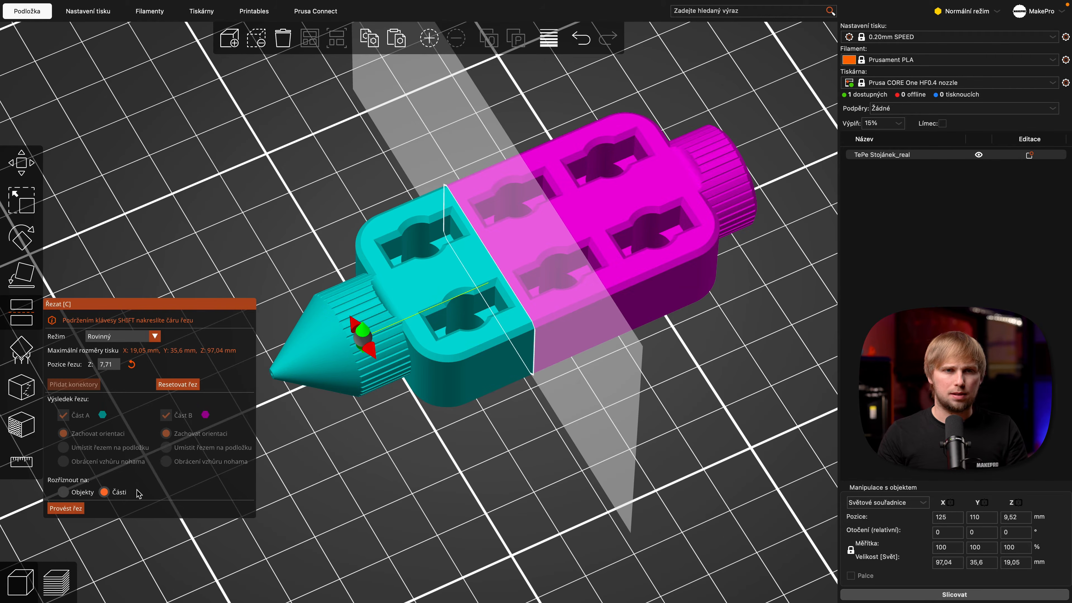
{"action": "left_click", "coordinate": [83, 496]}
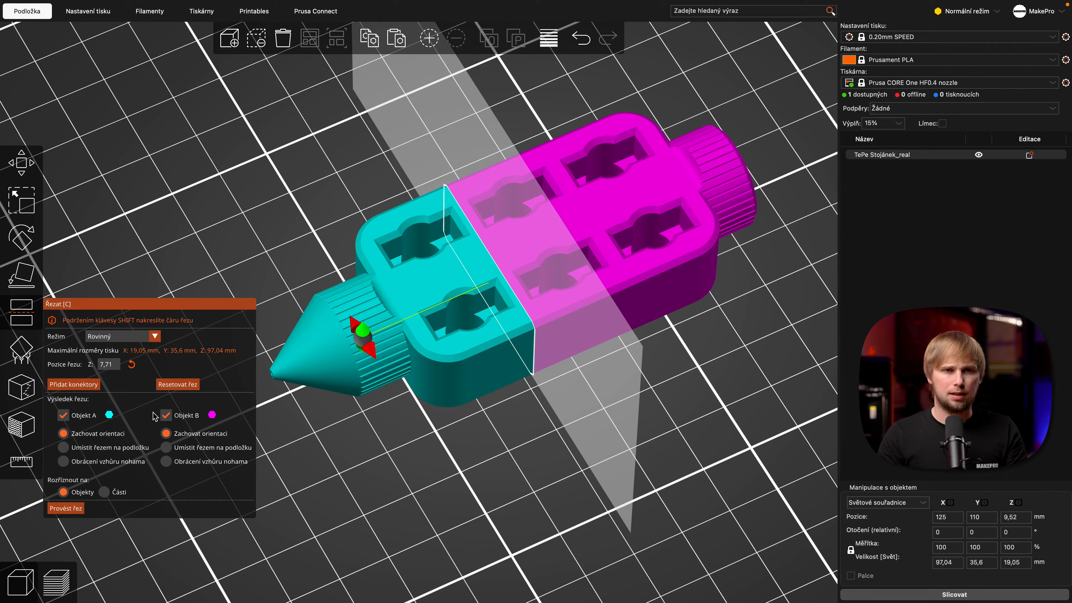
{"action": "left_click", "coordinate": [166, 415]}
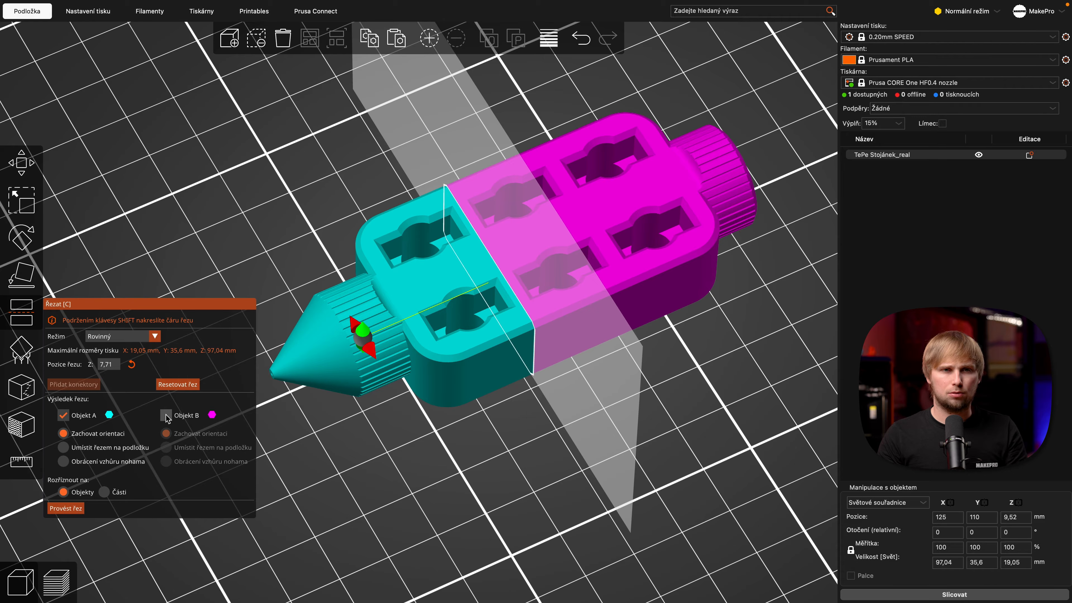
{"action": "left_click", "coordinate": [65, 508]}
{"action": "left_click_drag", "start_coordinate": [391, 495], "coordinate": [424, 496]}
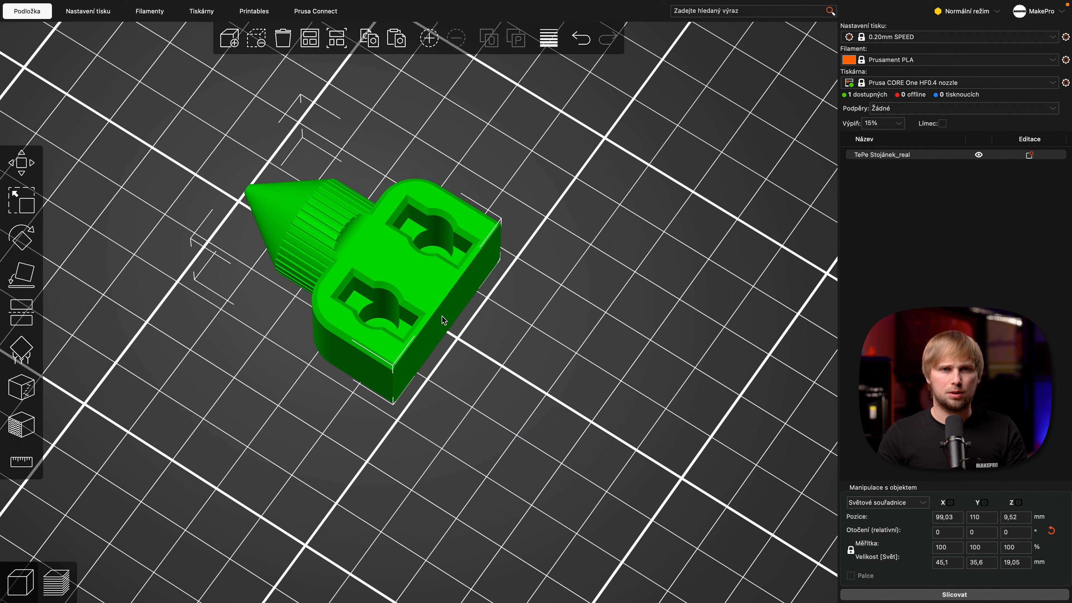
Cut the pointed tip and ribbed collar off the remaining piece with an upright planar cut, keeping only Object B with the two holes.
{"action": "left_click", "coordinate": [21, 313]}
{"action": "left_click_drag", "start_coordinate": [348, 222], "coordinate": [297, 220]}
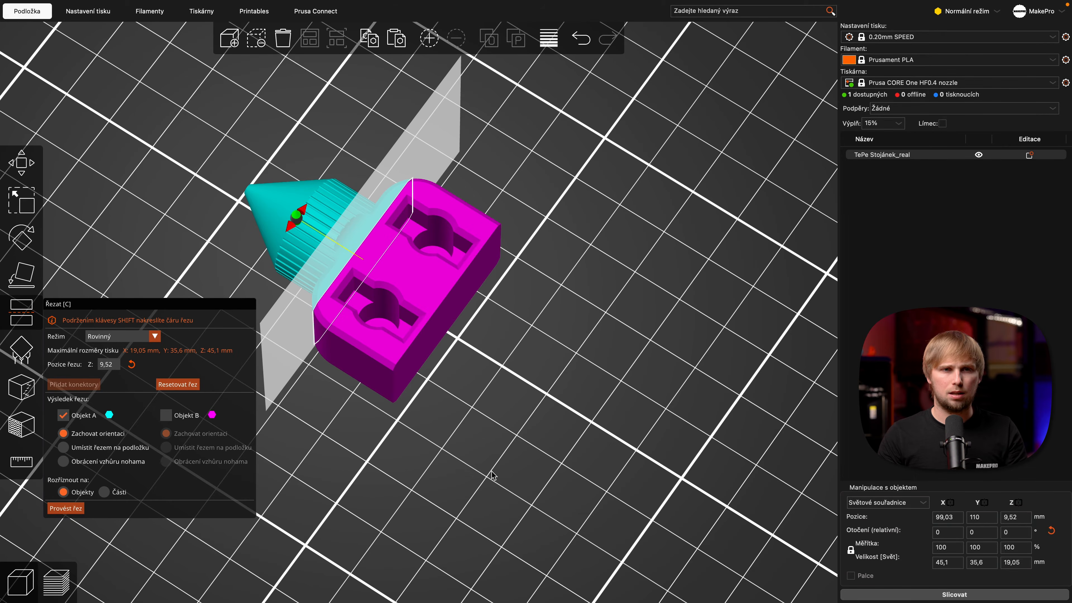
{"action": "left_click_drag", "start_coordinate": [493, 475], "coordinate": [509, 477]}
{"action": "left_click", "coordinate": [70, 417]}
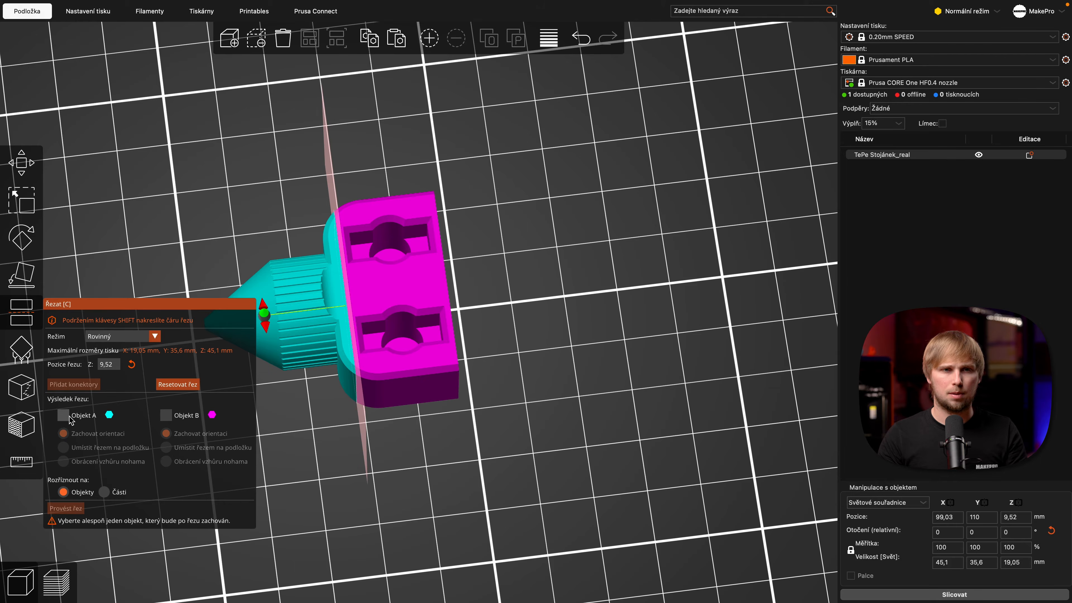
{"action": "left_click", "coordinate": [166, 415]}
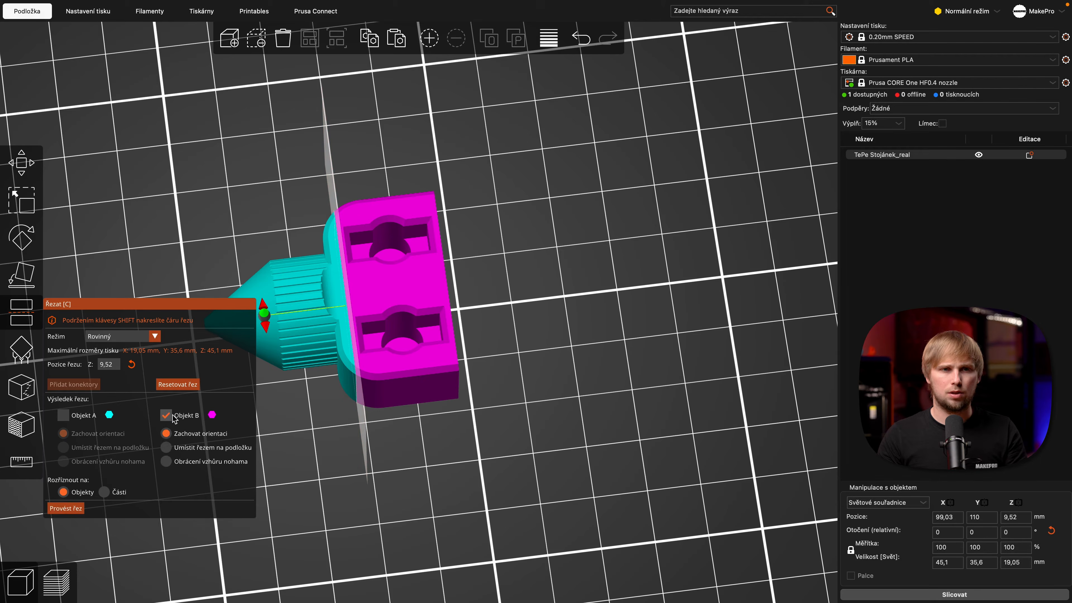
{"action": "left_click", "coordinate": [67, 508]}
{"action": "left_click_drag", "start_coordinate": [469, 388], "coordinate": [494, 381]}
{"action": "left_click", "coordinate": [520, 277]}
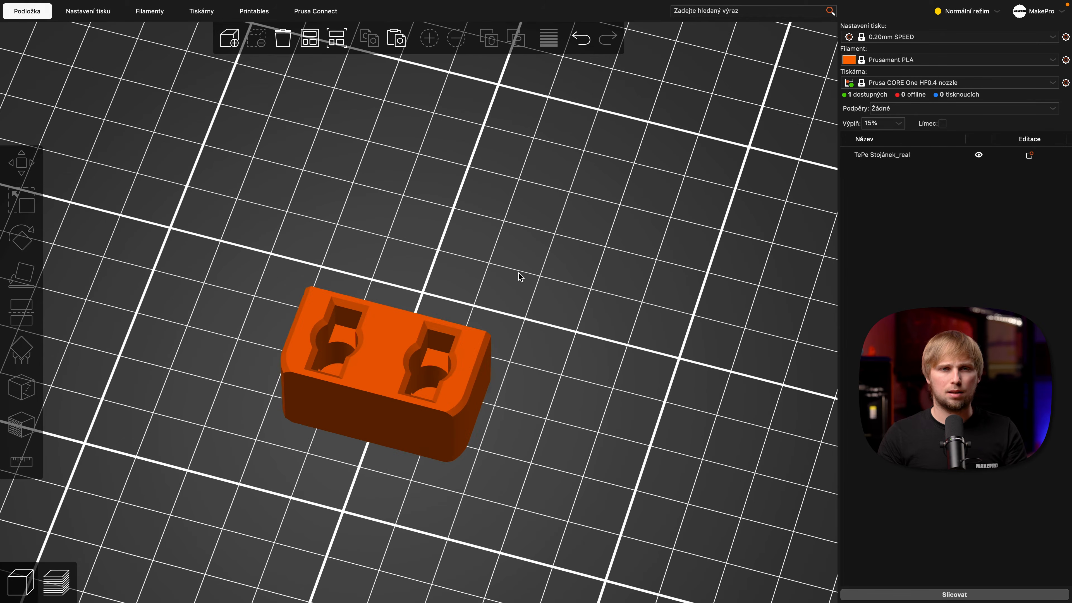
Cut the two-hole block midway between its holes with an upright planar cut, keeping only Object B.
{"action": "left_click", "coordinate": [456, 370]}
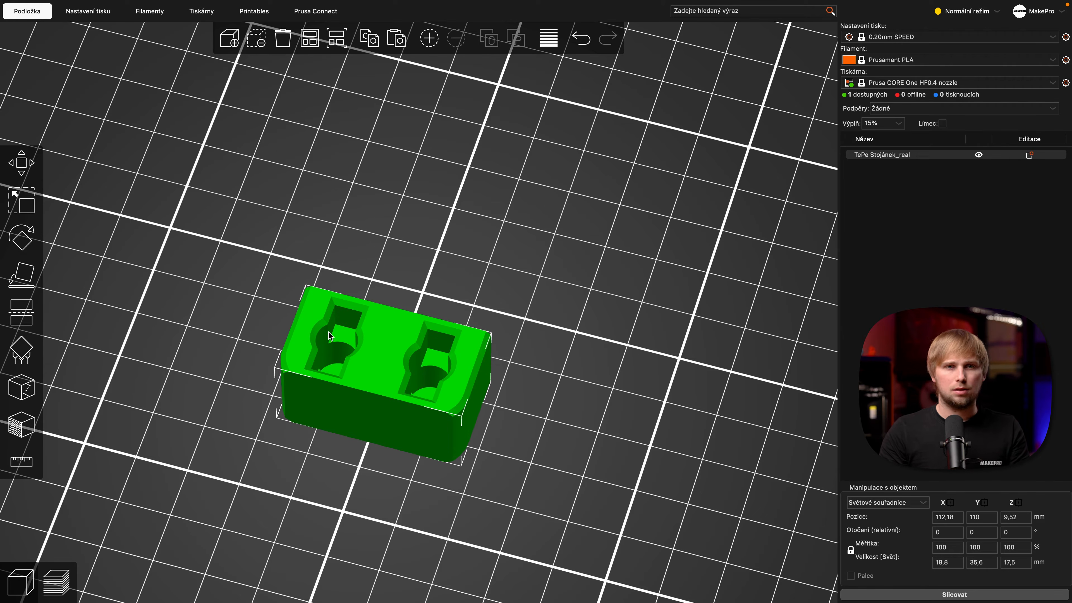
{"action": "left_click", "coordinate": [21, 312]}
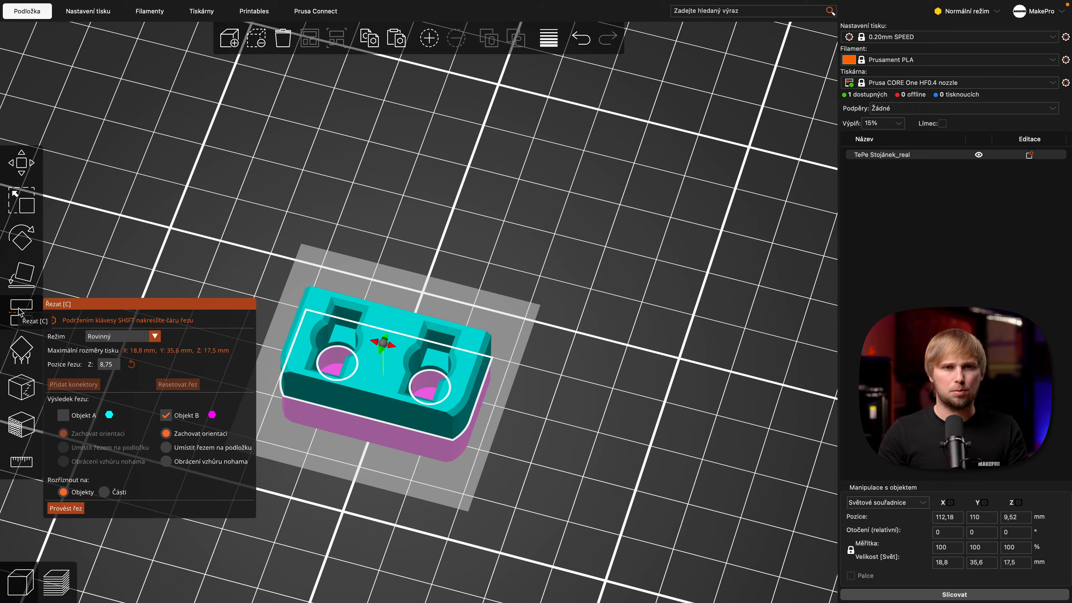
{"action": "left_click_drag", "start_coordinate": [379, 307], "coordinate": [365, 374]}
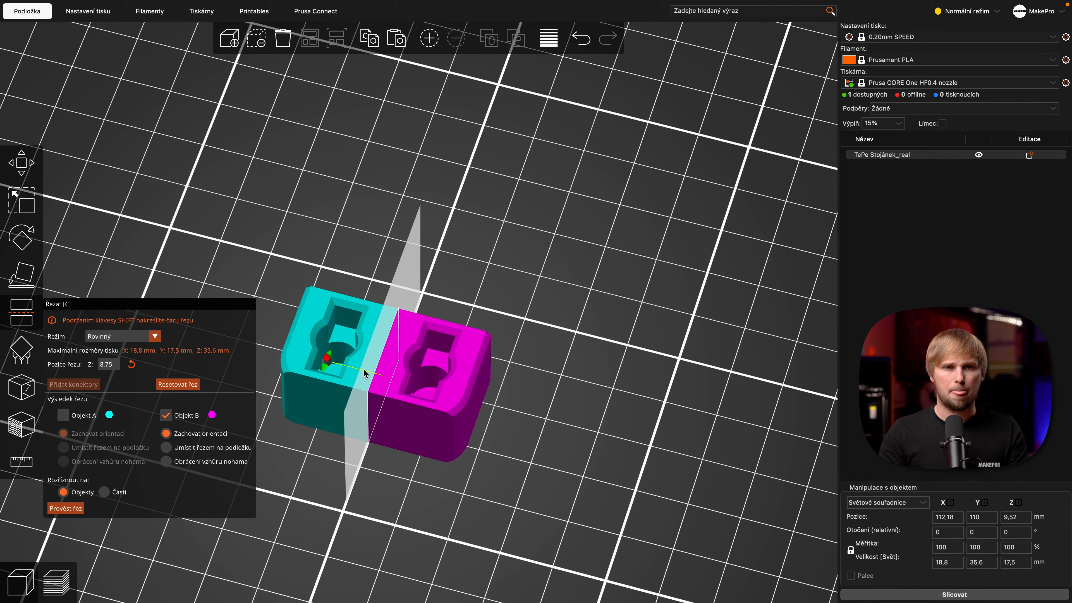
{"action": "left_click", "coordinate": [82, 509]}
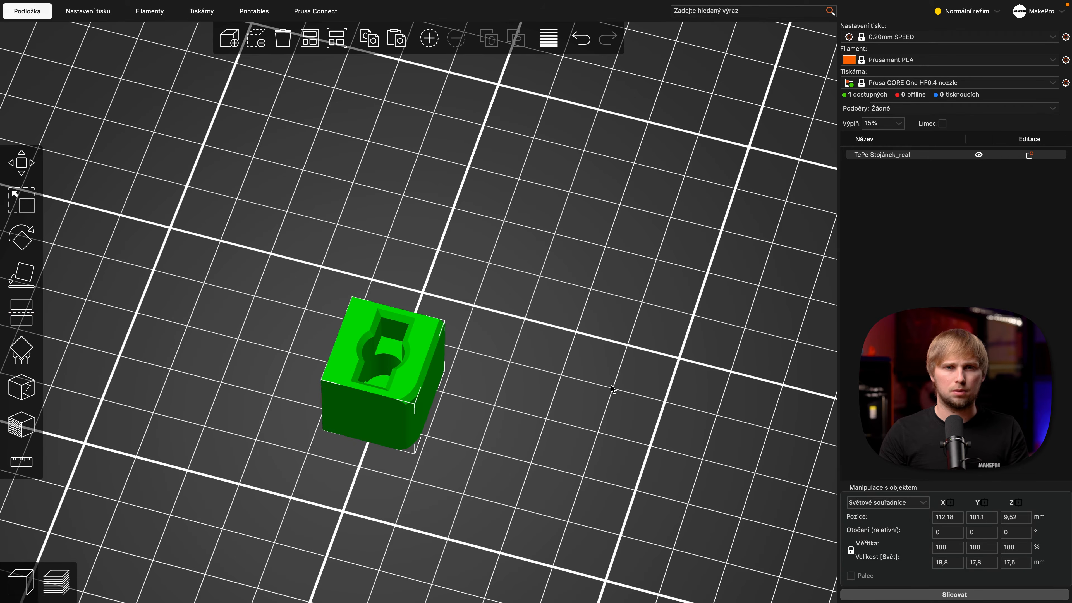
{"action": "left_click", "coordinate": [599, 376]}
{"action": "mouse_move", "coordinate": [599, 354]}
{"action": "left_mouse_down"}
{"action": "mouse_move", "coordinate": [613, 346]}
{"action": "mouse_move", "coordinate": [582, 355]}
{"action": "mouse_move", "coordinate": [663, 353]}
{"action": "mouse_move", "coordinate": [566, 388]}
{"action": "mouse_move", "coordinate": [591, 368]}
{"action": "left_mouse_up"}
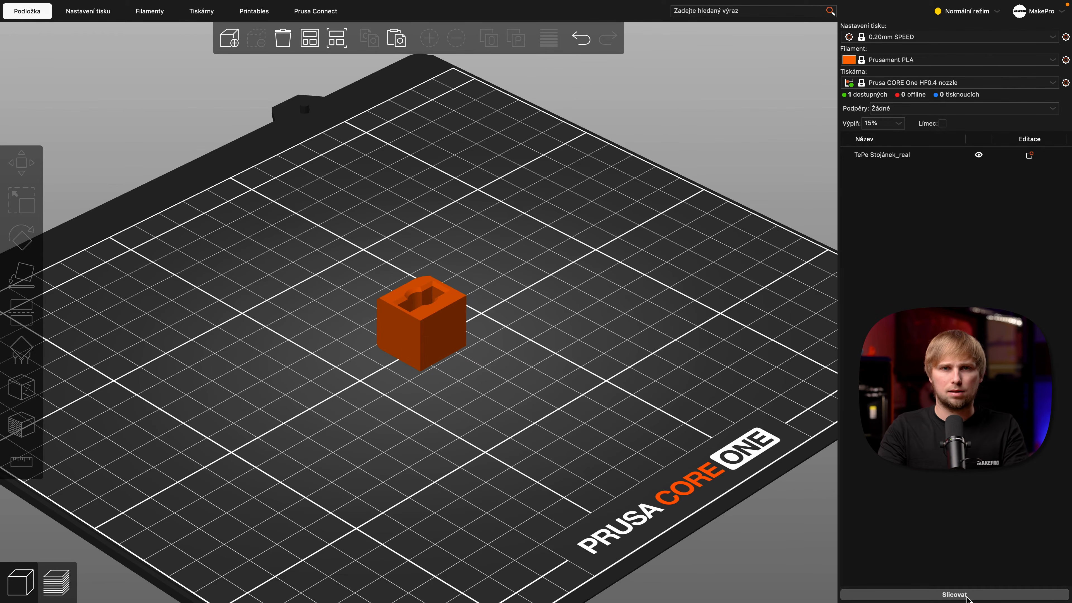
Slice the single-hole block, view its layer preview, and return to the 3D editor.
{"action": "left_click", "coordinate": [955, 595]}
{"action": "mouse_move", "coordinate": [616, 312]}
{"action": "left_mouse_down"}
{"action": "mouse_move", "coordinate": [622, 328]}
{"action": "mouse_move", "coordinate": [613, 330]}
{"action": "mouse_move", "coordinate": [614, 297]}
{"action": "mouse_move", "coordinate": [615, 316]}
{"action": "left_mouse_up"}
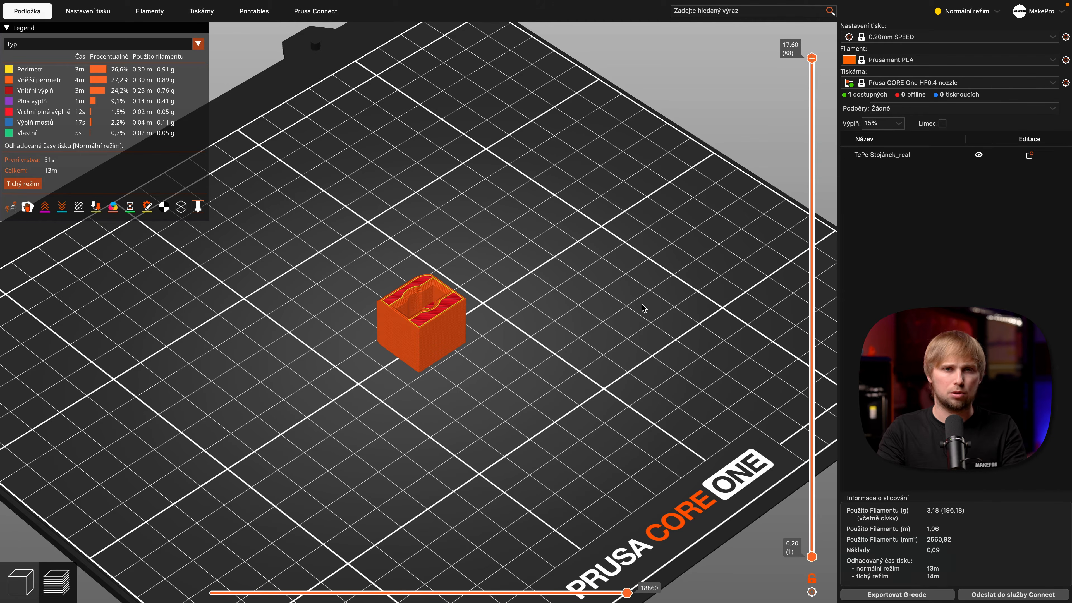
{"action": "left_click", "coordinate": [26, 571]}
Cut the top off the single-hole block with a horizontal plane at Z 14.14 mm, keeping only the lower Object B.
{"action": "left_click", "coordinate": [389, 324]}
{"action": "left_click_drag", "start_coordinate": [467, 272], "coordinate": [507, 247]}
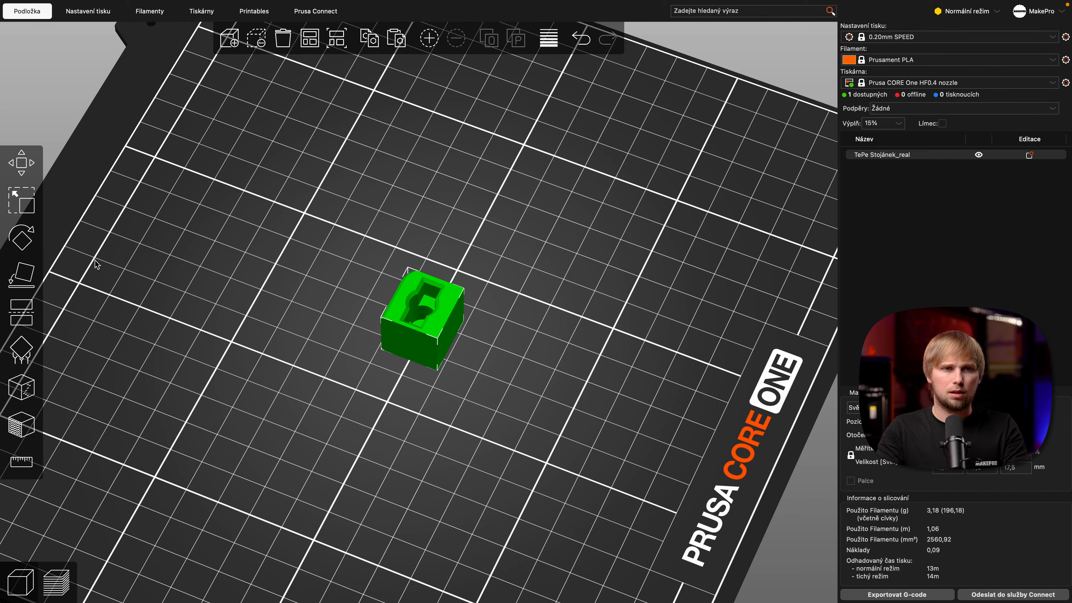
{"action": "key", "text": "0"}
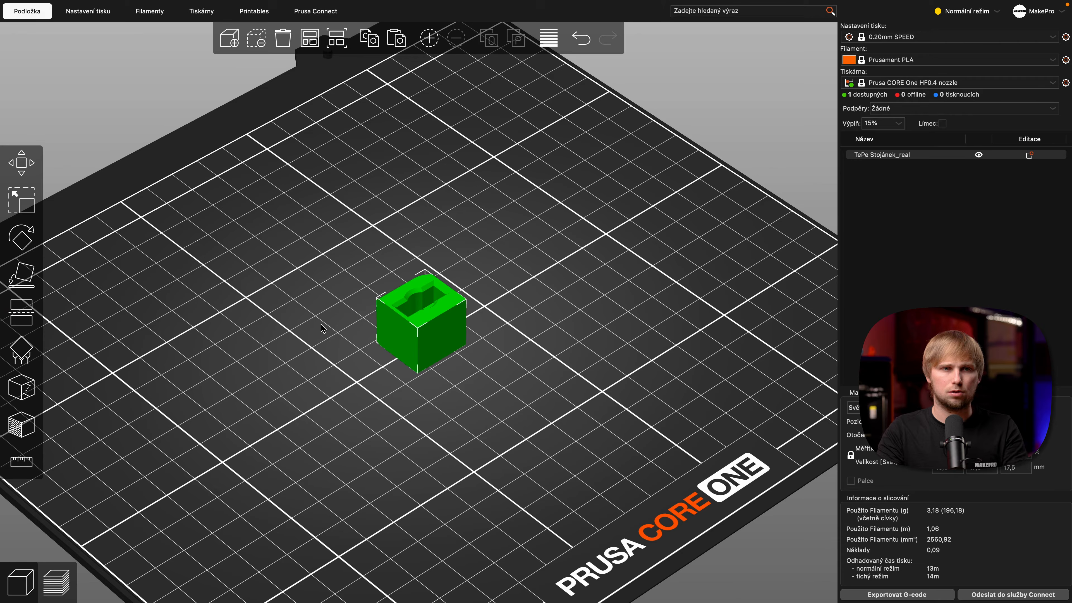
{"action": "left_click", "coordinate": [19, 321]}
{"action": "scroll", "coordinate": [477, 332], "scroll_direction": "up", "scroll_amount": 5}
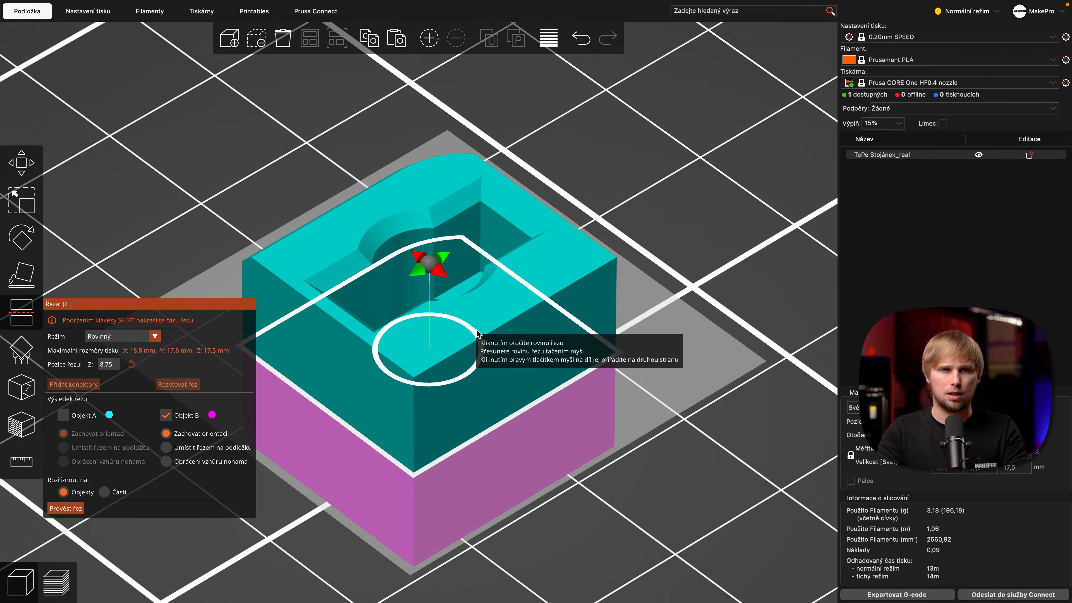
{"action": "left_click_drag", "start_coordinate": [652, 234], "coordinate": [660, 239]}
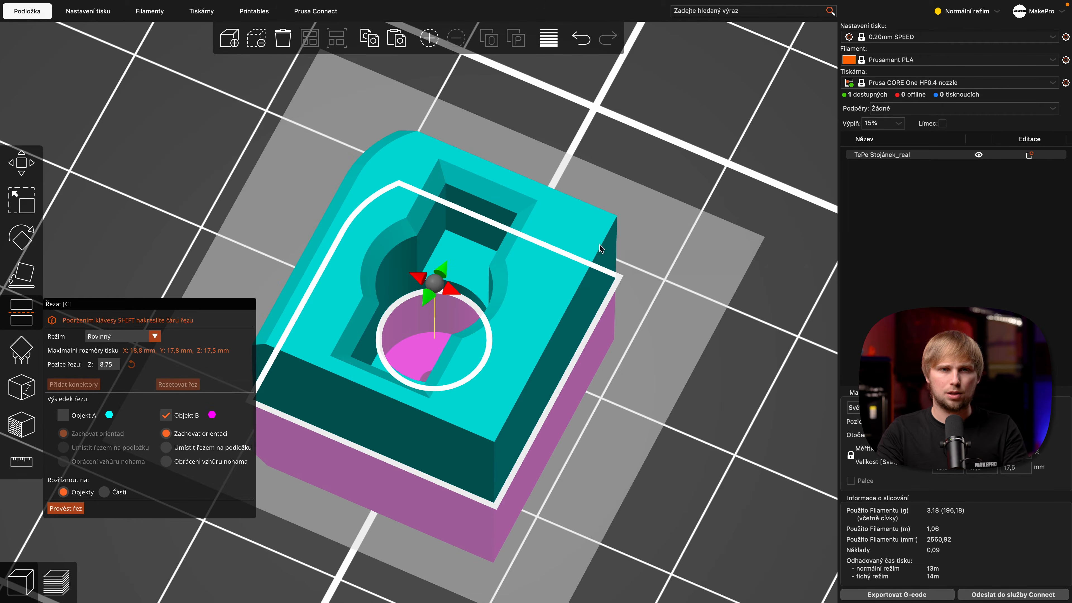
{"action": "left_click_drag", "start_coordinate": [435, 282], "coordinate": [436, 240]}
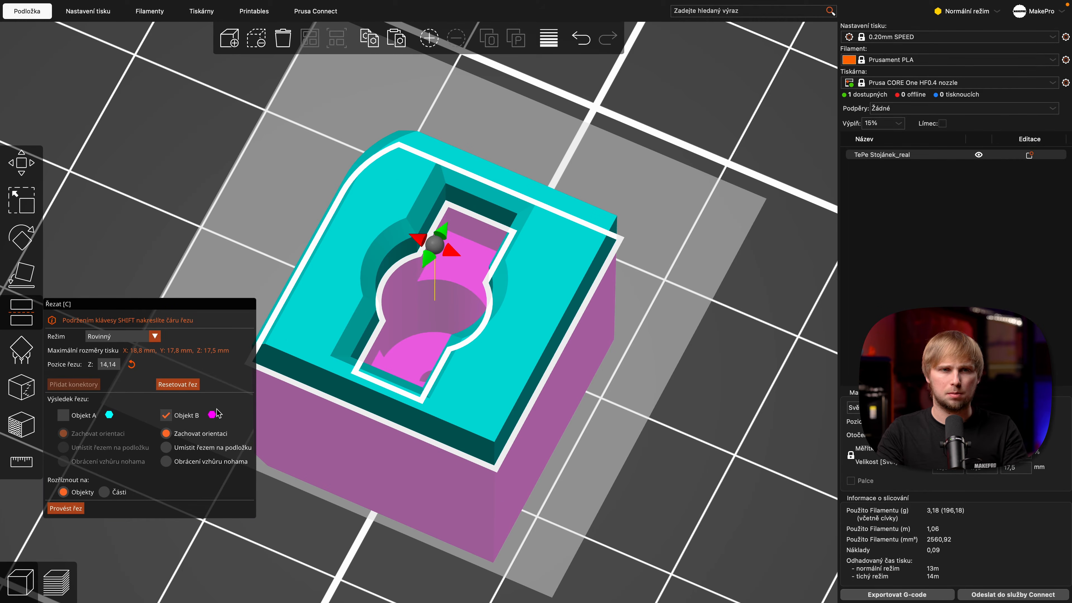
{"action": "left_click", "coordinate": [78, 509]}
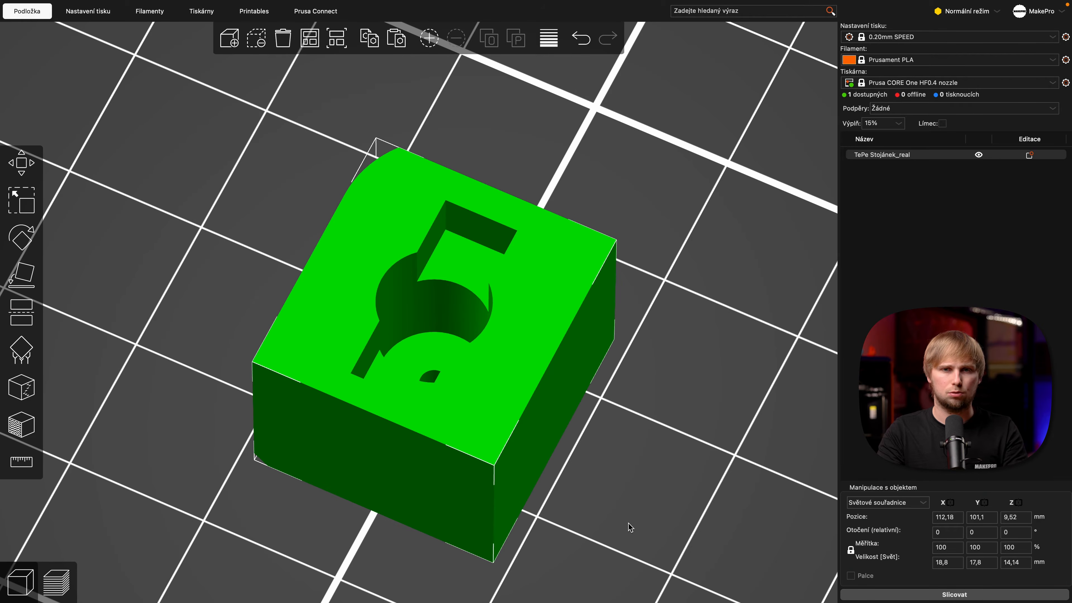
Slice the shortened block again and go back to the 3D editor.
{"action": "left_click", "coordinate": [918, 594]}
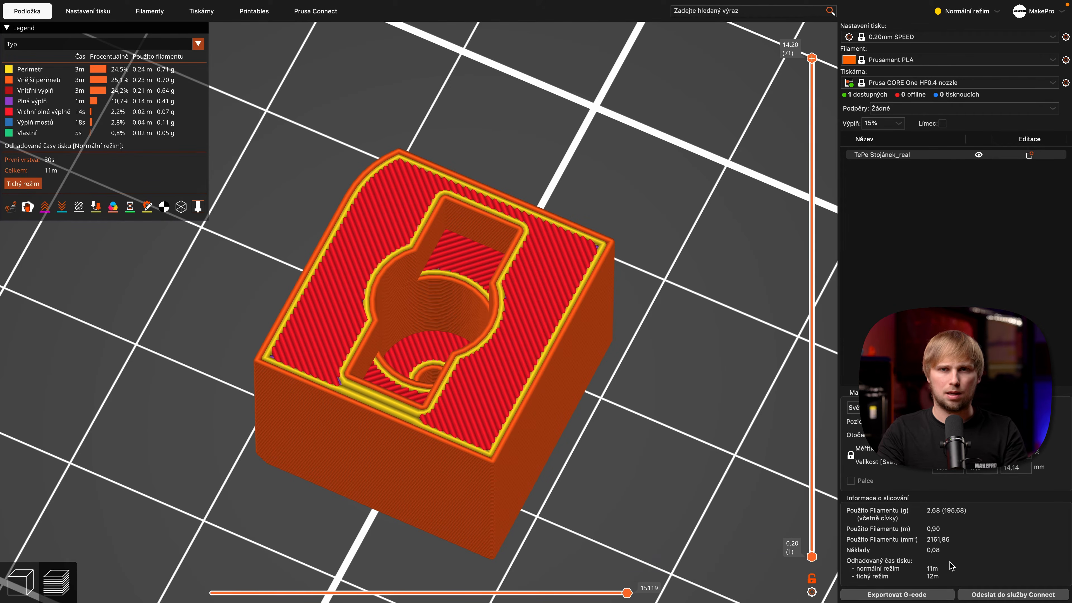
{"action": "left_click", "coordinate": [26, 576]}
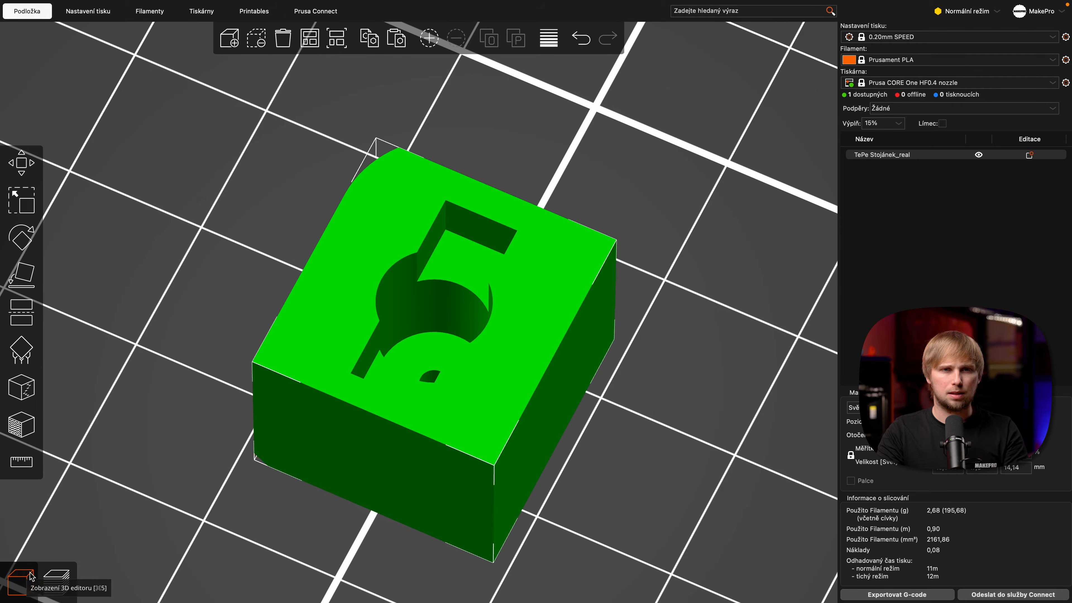
Undo the cuts all the way back to the complete, uncut six-hole TePe Stojánek_real model.
{"action": "scroll", "coordinate": [628, 405], "scroll_direction": "down", "scroll_amount": 10}
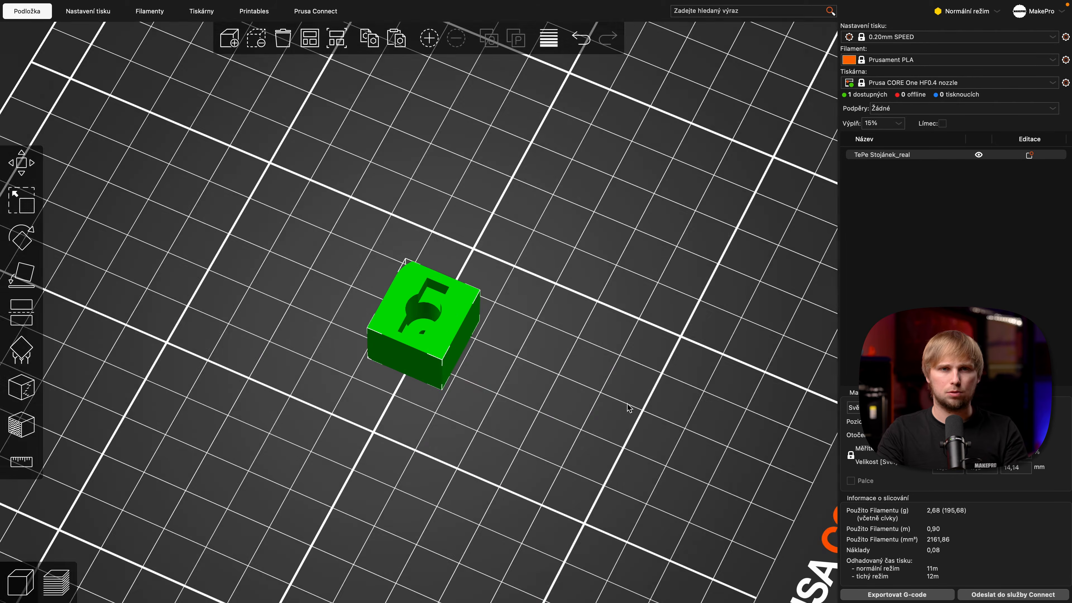
{"action": "key", "text": "super+z"}
{"action": "key", "text": "super+z"}
{"action": "key", "text": "super+z"}
{"action": "key", "text": "super+z"}
{"action": "key", "text": "super+z"}
{"action": "key", "text": "super+z"}
{"action": "key", "text": "super+z"}
{"action": "key", "text": "super+z"}
{"action": "key", "text": "super+z"}
{"action": "key", "text": "super+z"}
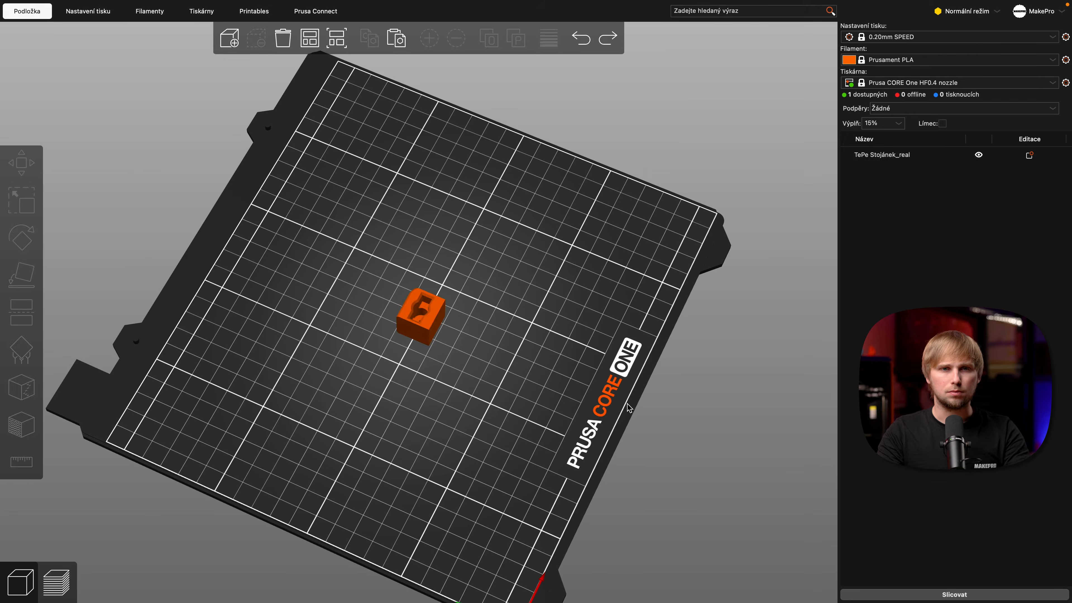
{"action": "key", "text": "super+z"}
{"action": "key", "text": "super+z"}
{"action": "key", "text": "super+z"}
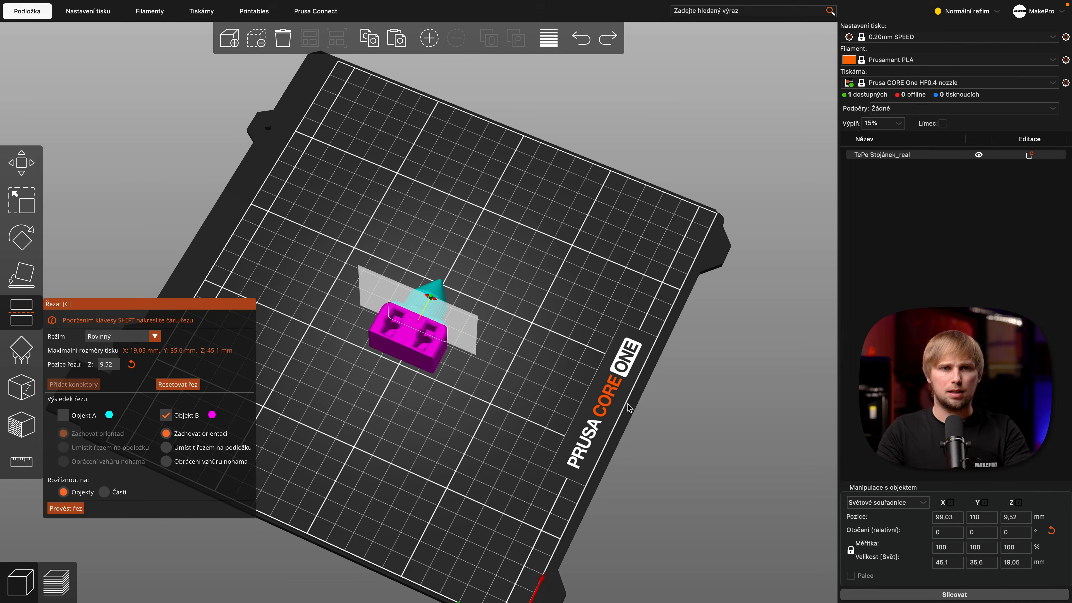
{"action": "key", "text": "super+z"}
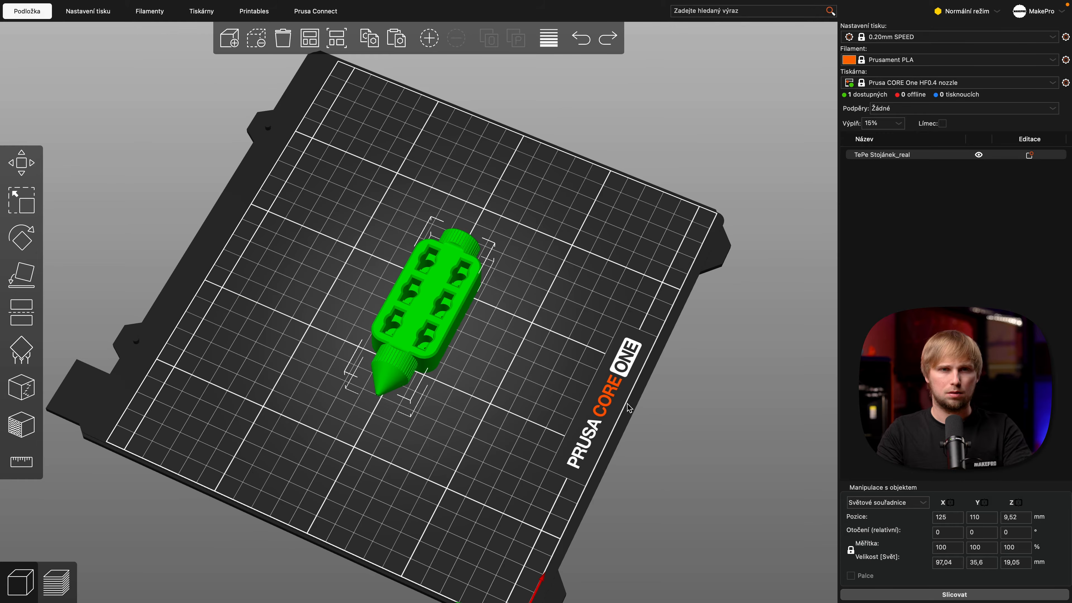
Slice the complete holder, inspect its layer preview, and return to the 3D editor.
{"action": "left_click", "coordinate": [591, 403]}
{"action": "left_click", "coordinate": [955, 595]}
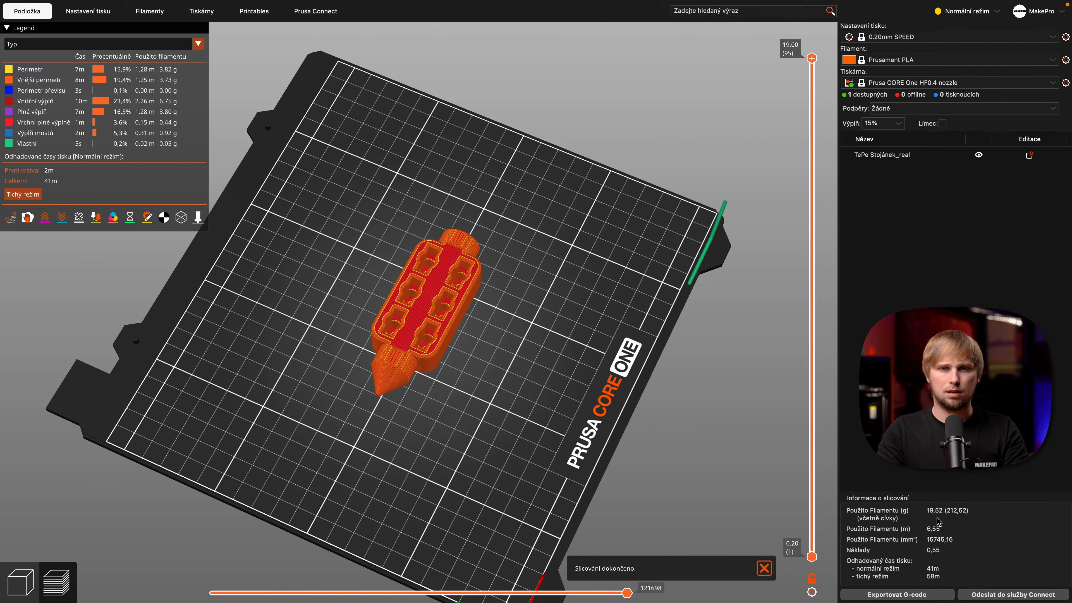
{"action": "left_click_drag", "start_coordinate": [630, 347], "coordinate": [569, 331]}
{"action": "scroll", "coordinate": [477, 322], "scroll_direction": "up", "scroll_amount": 5}
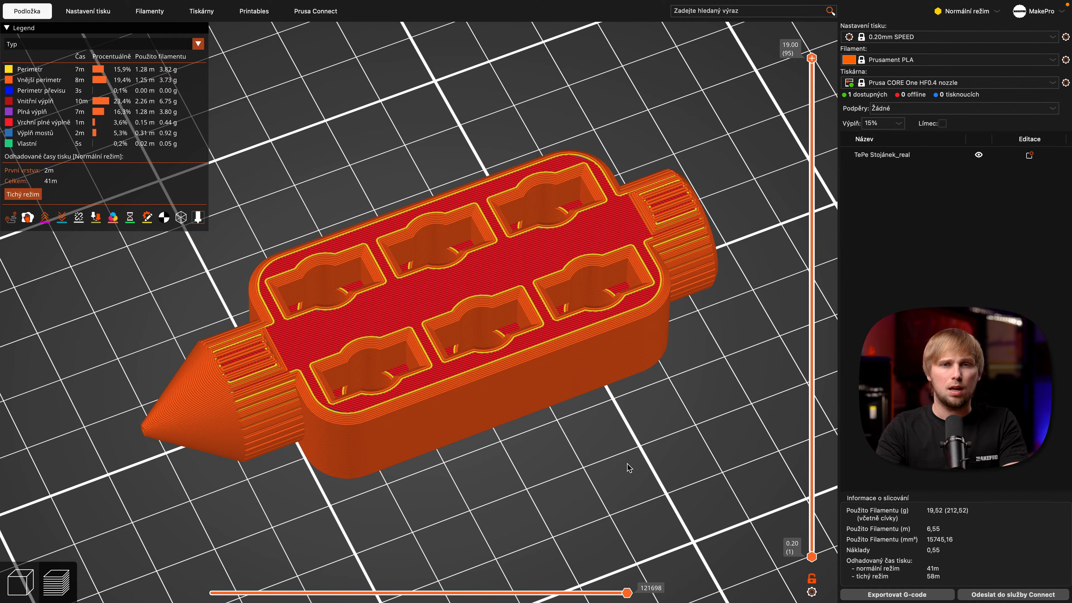
{"action": "left_click", "coordinate": [21, 582]}
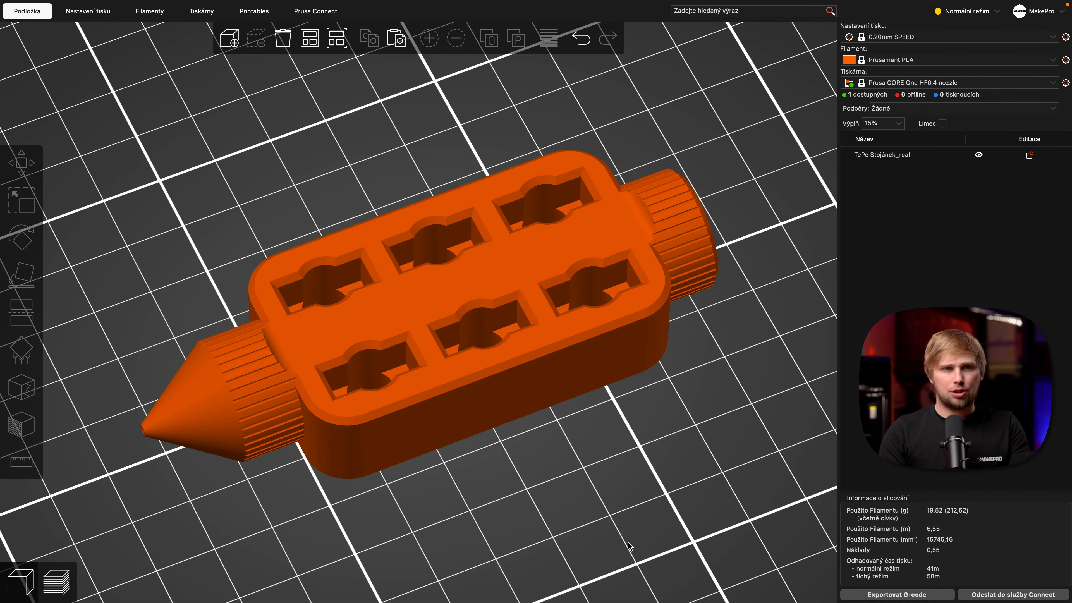
Start a planar cut on the complete holder, keeping both Object A and Object B, and reset the cutting plane.
{"action": "left_click", "coordinate": [542, 361]}
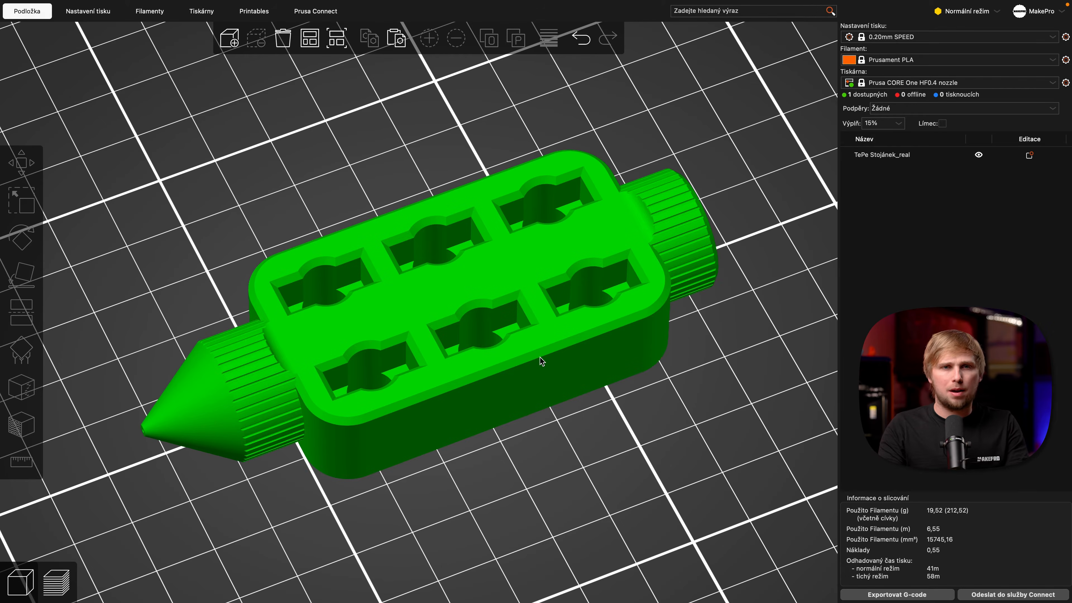
{"action": "left_click", "coordinate": [541, 361]}
{"action": "left_click", "coordinate": [21, 310]}
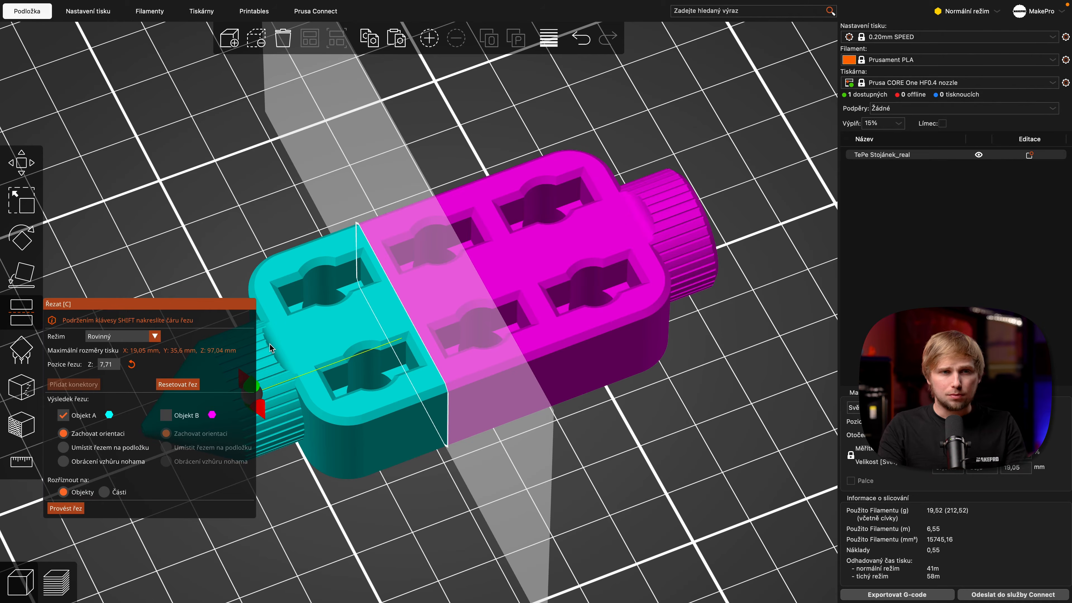
{"action": "left_click", "coordinate": [166, 416]}
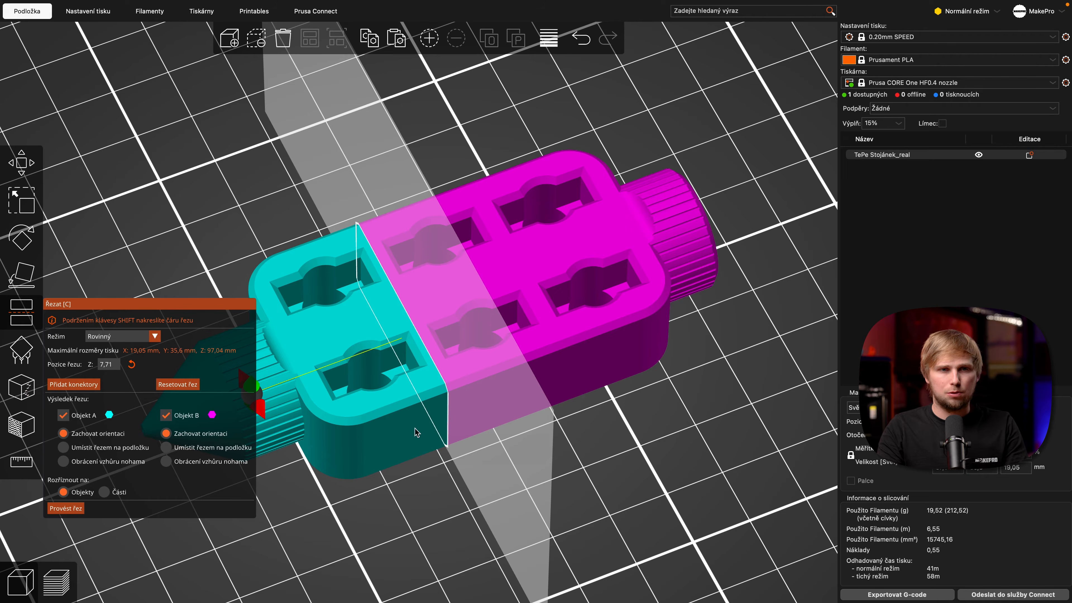
{"action": "left_click", "coordinate": [184, 387]}
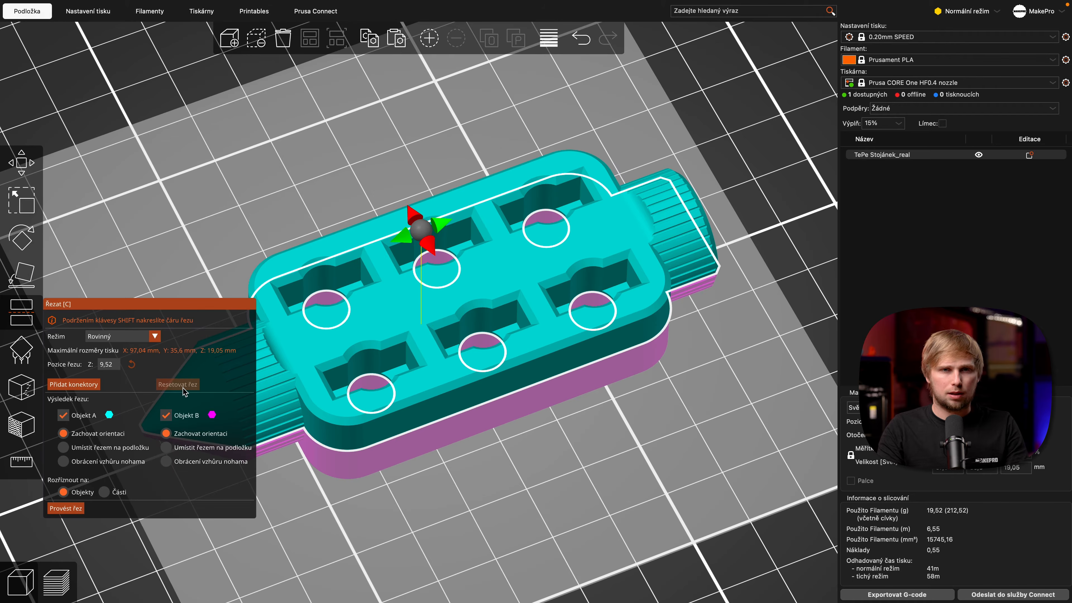
Turn the cutting plane upright across the holder and position it between the two holes nearest the cone and the other four.
{"action": "scroll", "coordinate": [631, 503], "scroll_direction": "down", "scroll_amount": 2}
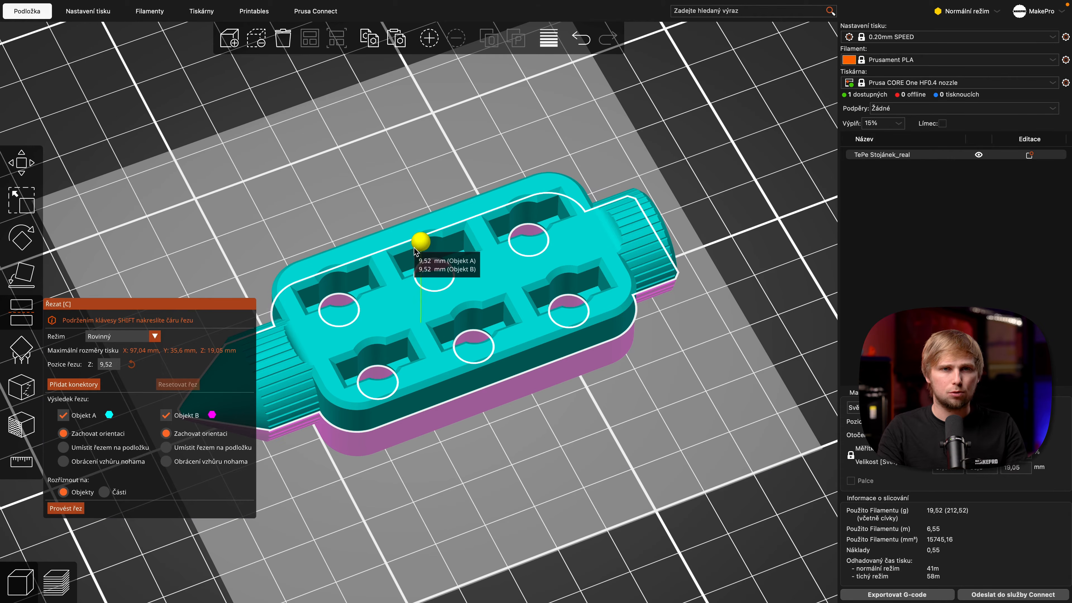
{"action": "left_click_drag", "start_coordinate": [419, 240], "coordinate": [363, 355]}
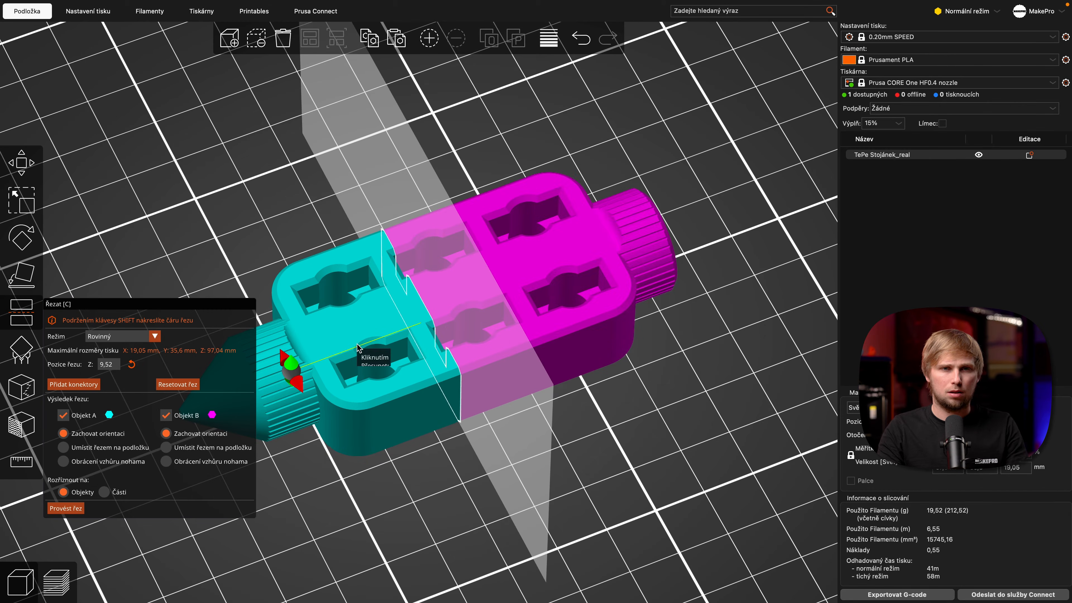
{"action": "left_click_drag", "start_coordinate": [287, 372], "coordinate": [277, 385]}
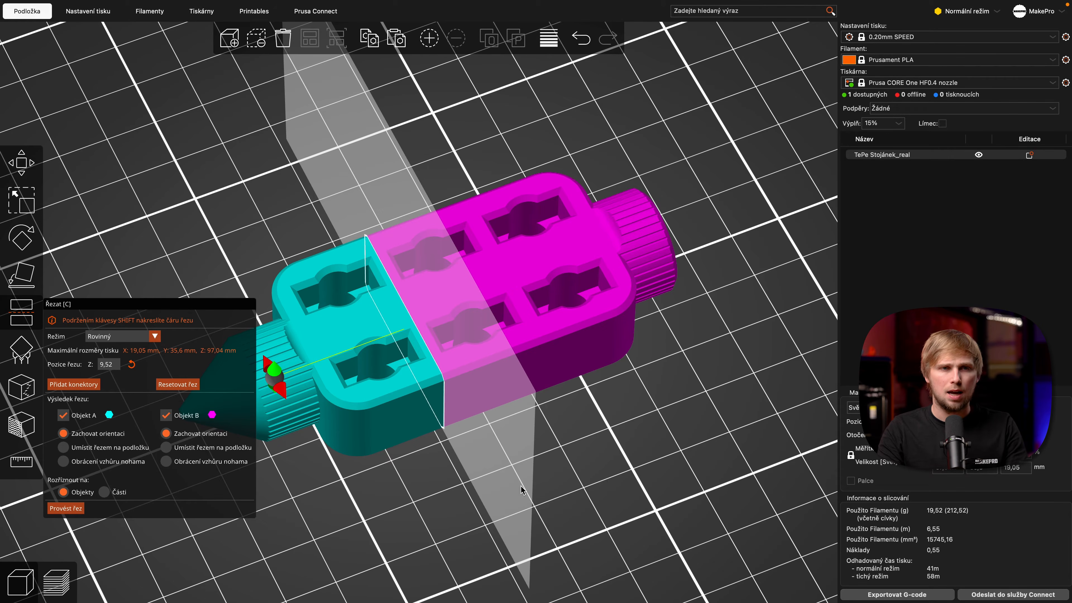
Add one round prism plug connector, 3 mm deep and 2.5 mm in size, off-centre on the cut face.
{"action": "left_click", "coordinate": [75, 386]}
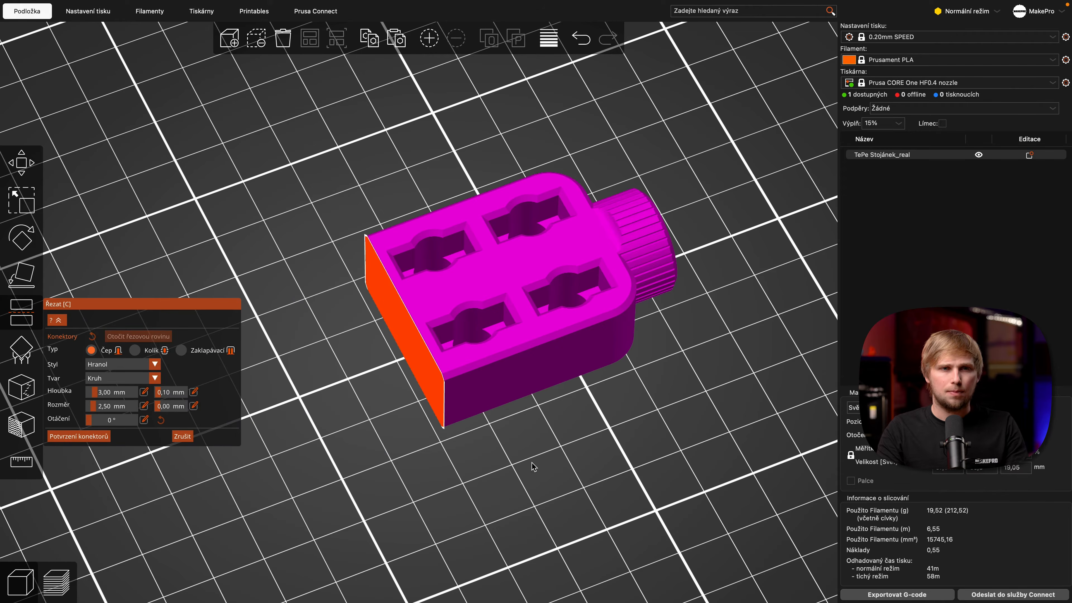
{"action": "left_click_drag", "start_coordinate": [535, 476], "coordinate": [606, 475]}
{"action": "scroll", "coordinate": [516, 382], "scroll_direction": "up", "scroll_amount": 4}
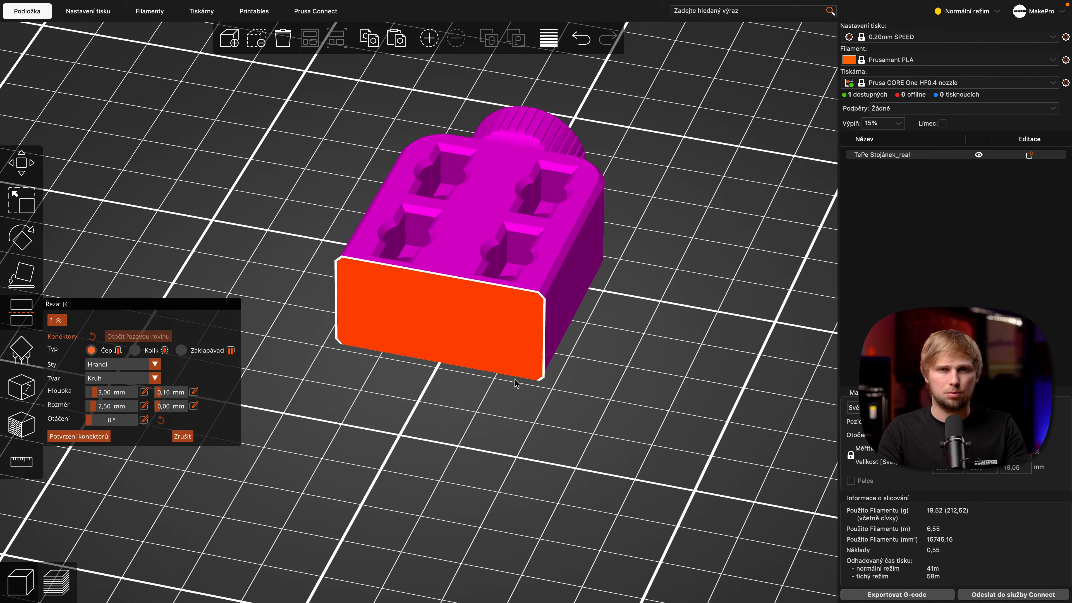
{"action": "scroll", "coordinate": [577, 459], "scroll_direction": "up", "scroll_amount": 3}
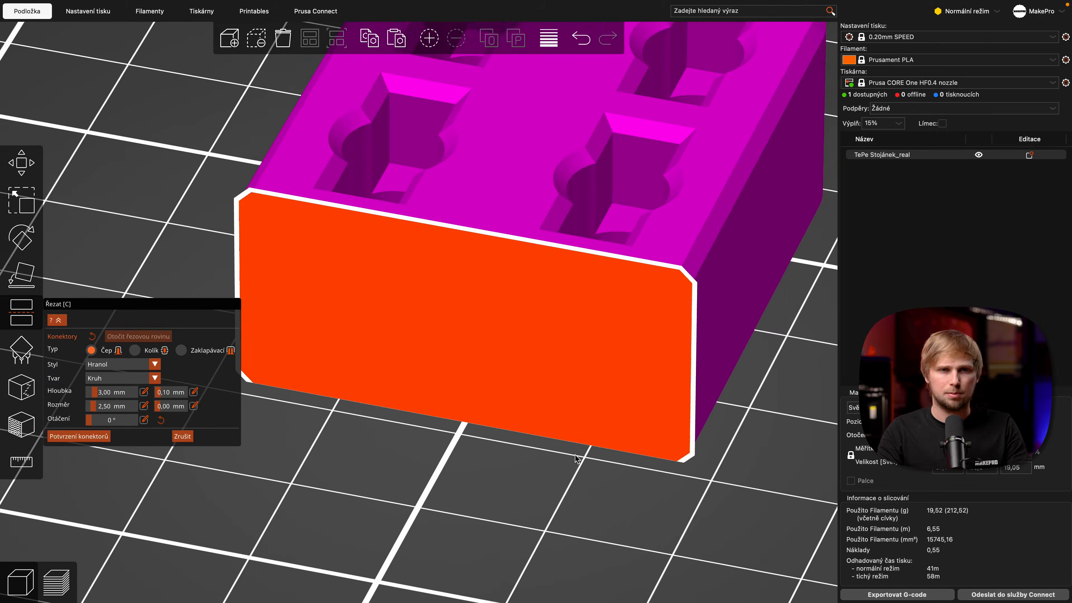
{"action": "middle_click_drag", "start_coordinate": [597, 487], "coordinate": [607, 486]}
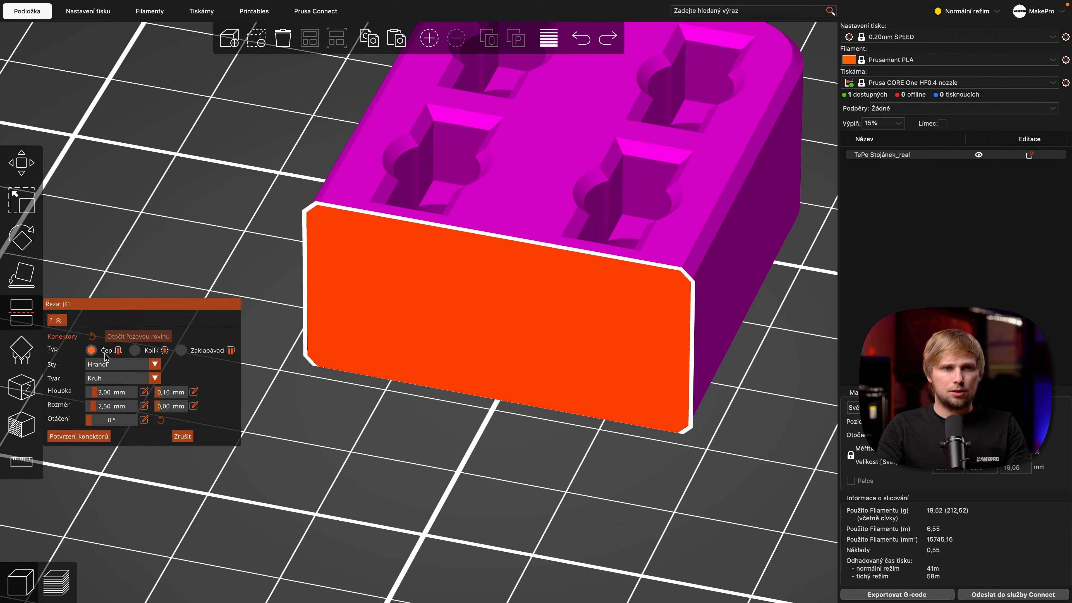
{"action": "left_click", "coordinate": [56, 320]}
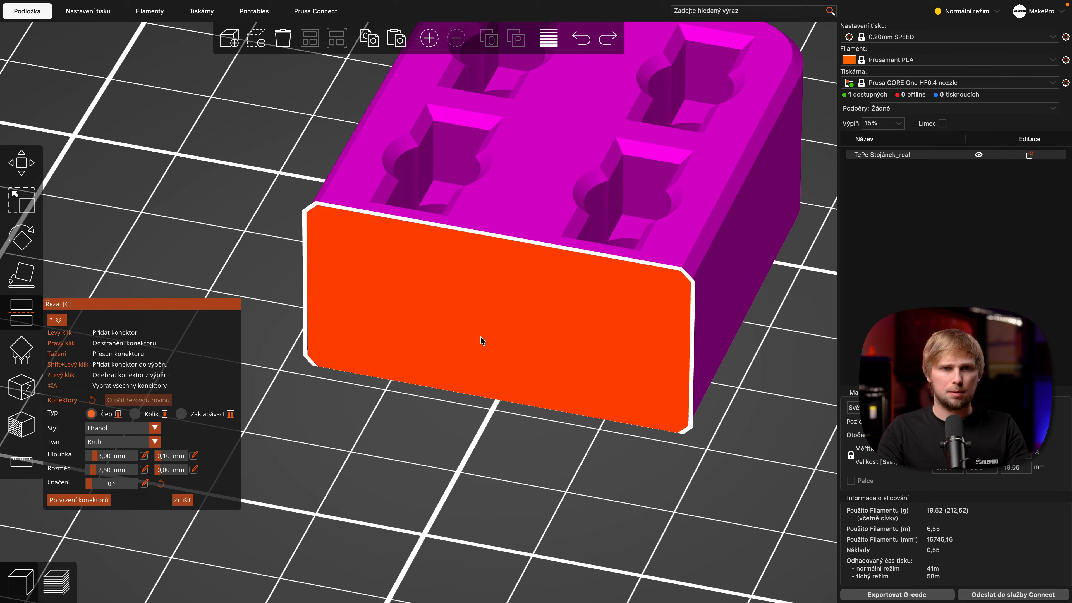
{"action": "left_click", "coordinate": [390, 311]}
{"action": "left_click_drag", "start_coordinate": [481, 460], "coordinate": [523, 431]}
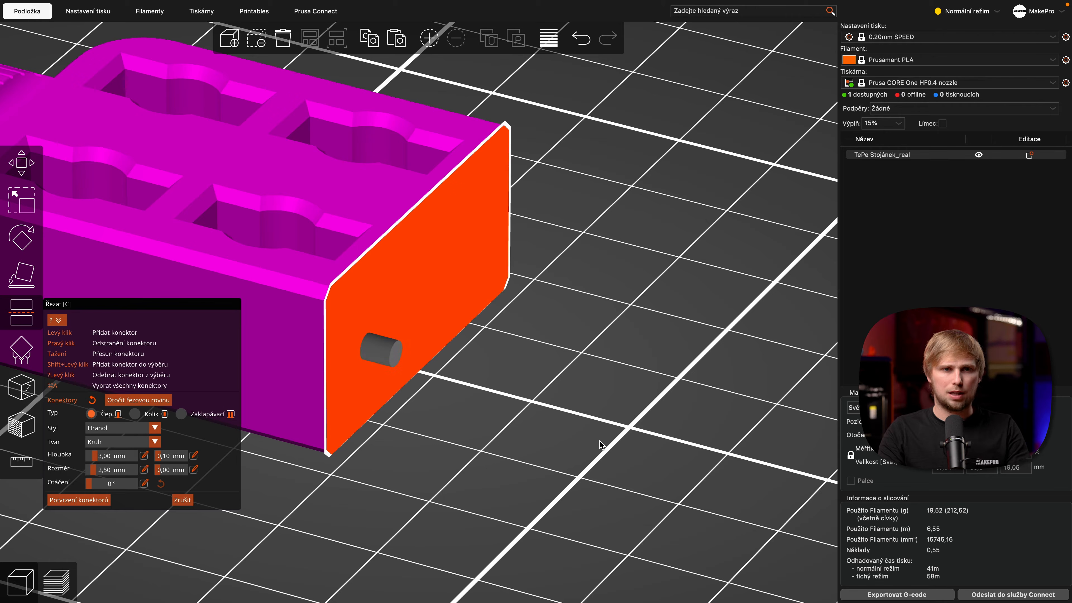
Confirm the connector and perform the cut, splitting the holder into a part with a plug and a part with a matching hole.
{"action": "left_click", "coordinate": [70, 501]}
{"action": "left_click", "coordinate": [401, 533]}
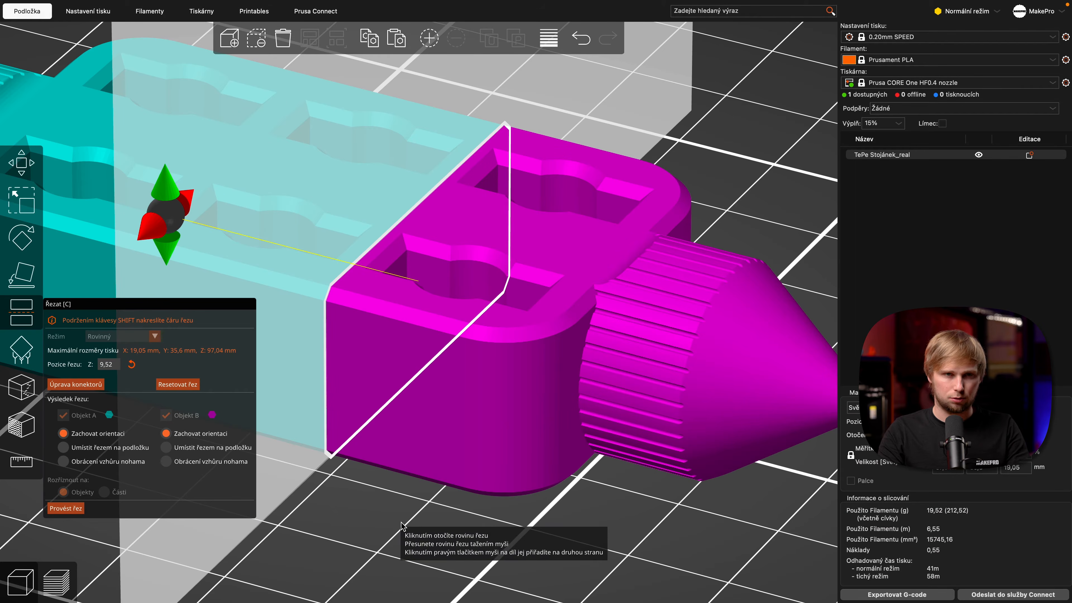
{"action": "left_click", "coordinate": [75, 509]}
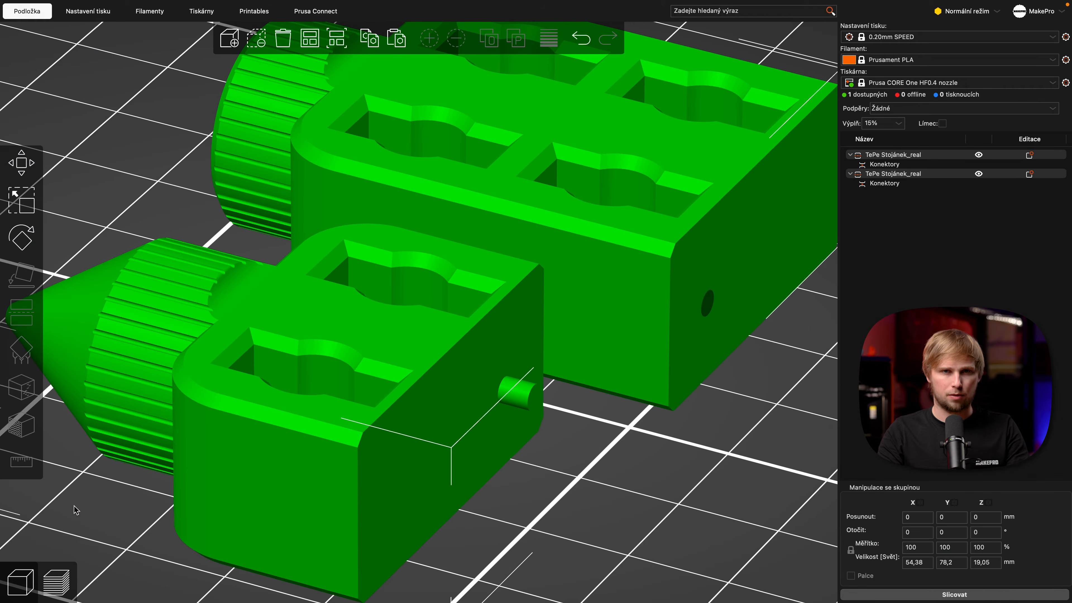
{"action": "left_click_drag", "start_coordinate": [559, 483], "coordinate": [468, 446]}
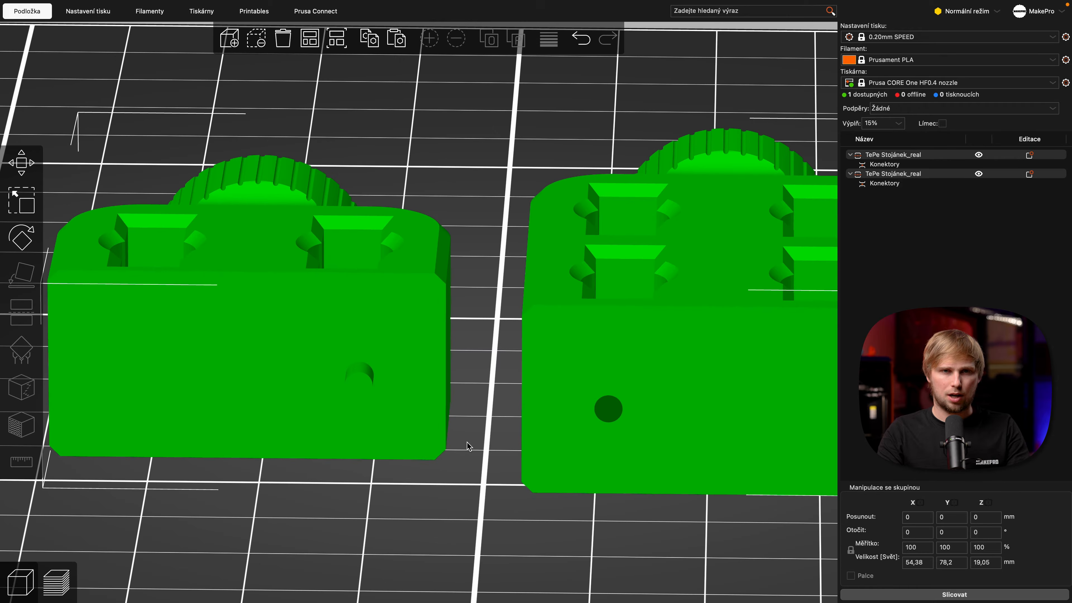
Slice both connector parts, inspect the plug and hole in the layer preview, and return to the 3D editor.
{"action": "left_click", "coordinate": [976, 596]}
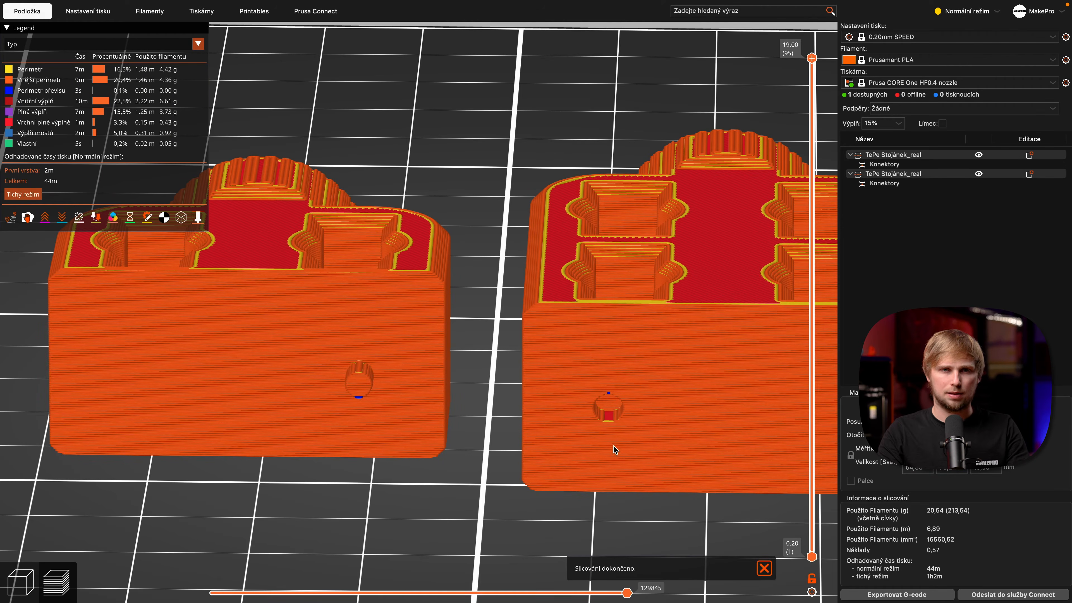
{"action": "left_click_drag", "start_coordinate": [530, 525], "coordinate": [529, 533]}
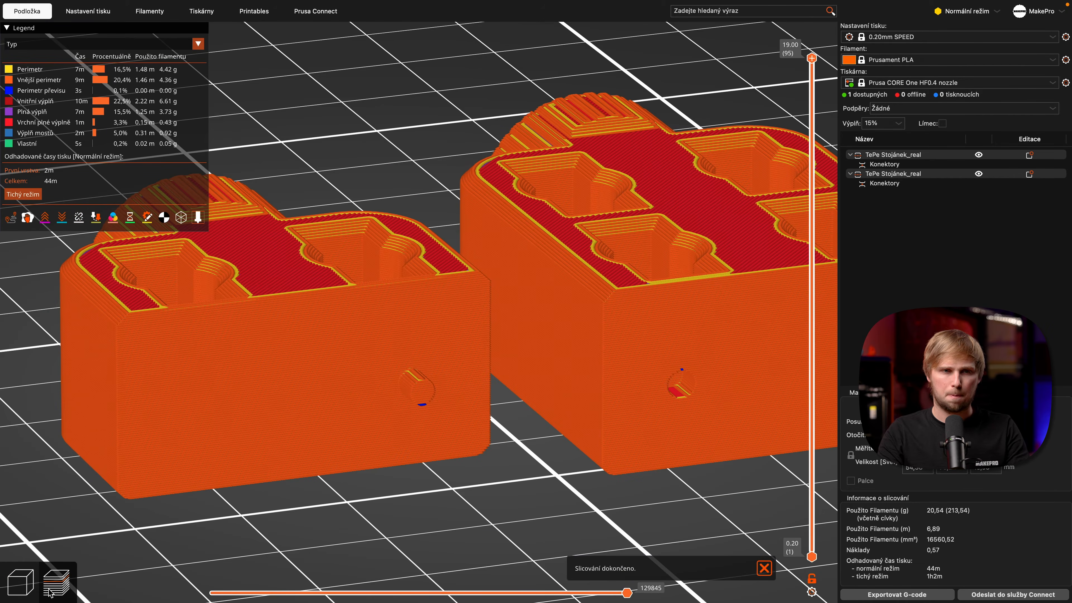
{"action": "left_click", "coordinate": [26, 585]}
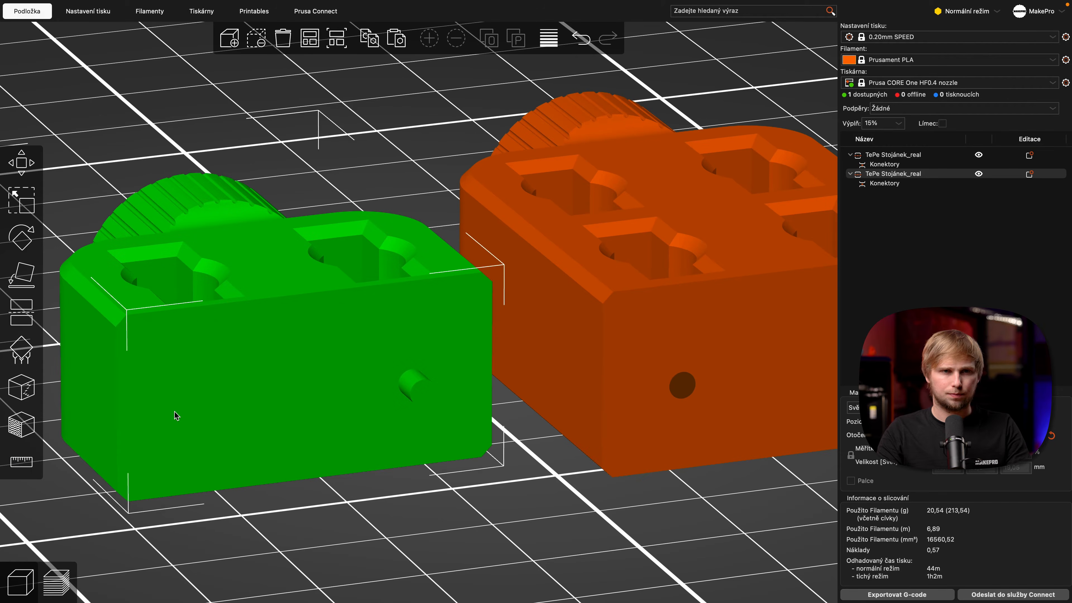
Measure the diameters of the plug on the two-hole part and the socket on the four-hole part.
{"action": "key", "text": "u"}
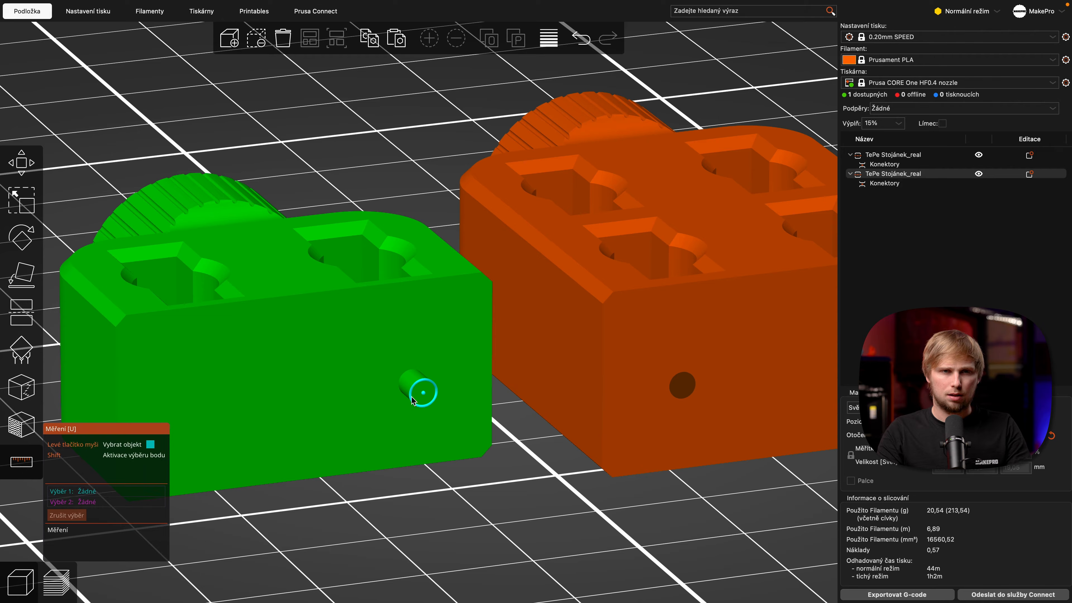
{"action": "left_click", "coordinate": [411, 397]}
{"action": "scroll", "coordinate": [411, 396], "scroll_direction": "up", "scroll_amount": 2}
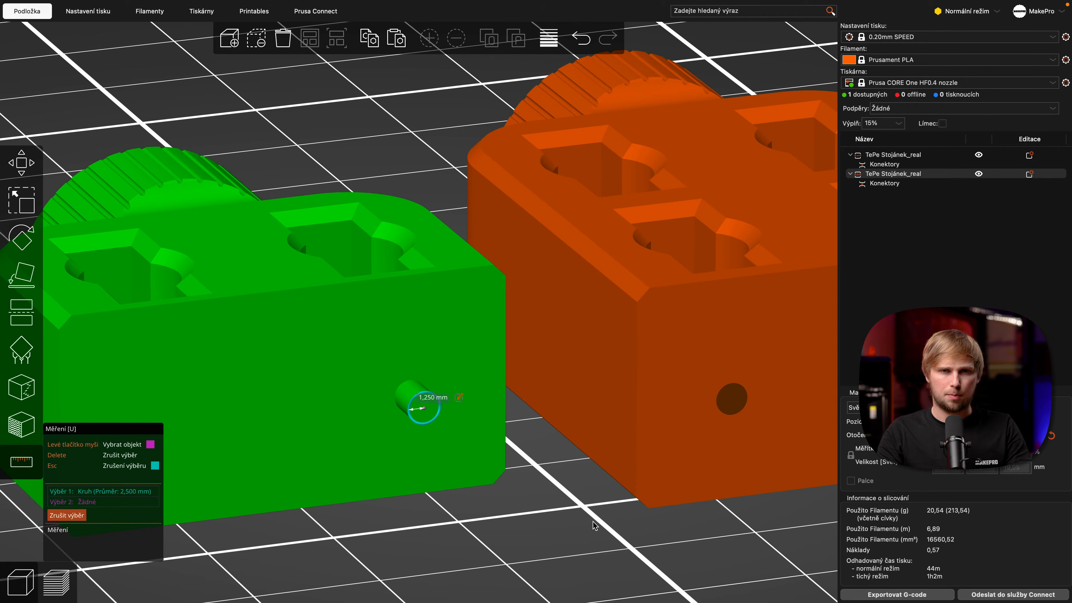
{"action": "left_click", "coordinate": [747, 399]}
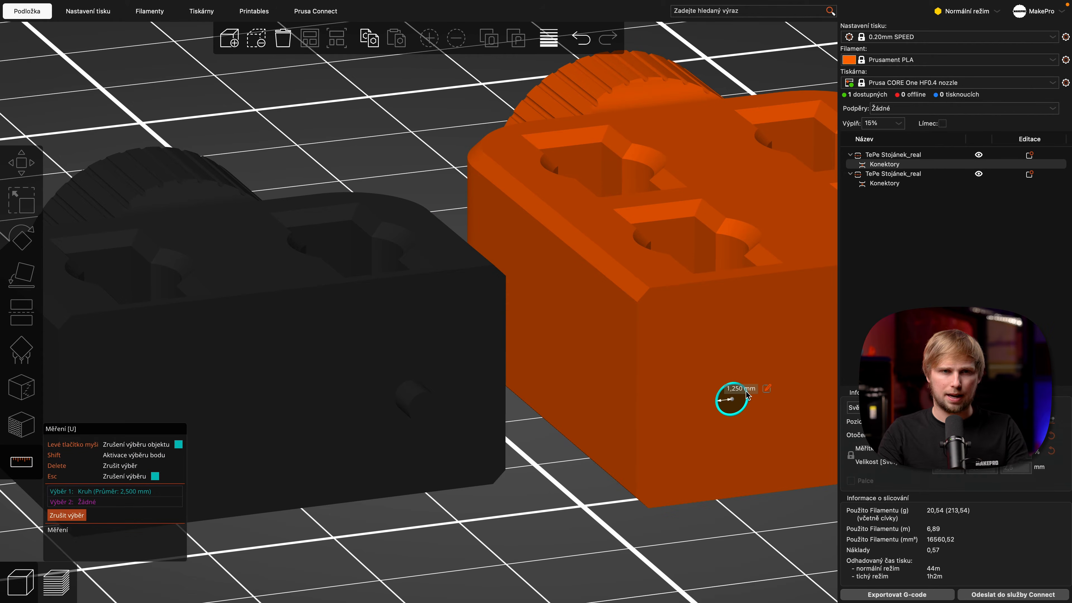
{"action": "key", "text": "Escape"}
{"action": "key", "text": "Escape"}
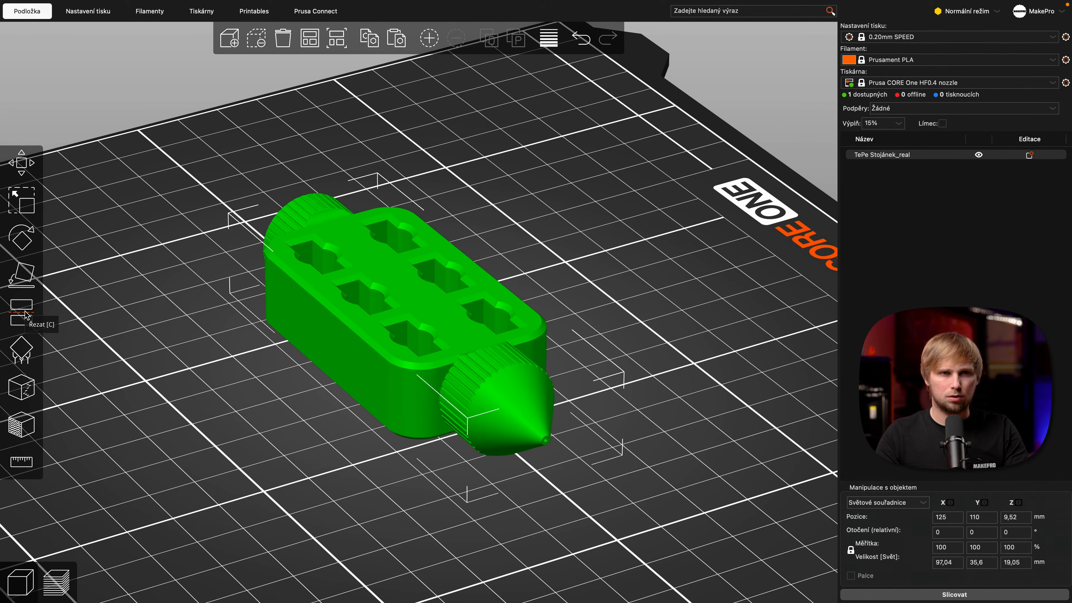
Reopen the upright cut on the whole holder, open its truncated-cone plug connector for editing, and flip the cutting plane.
{"action": "left_click", "coordinate": [21, 312]}
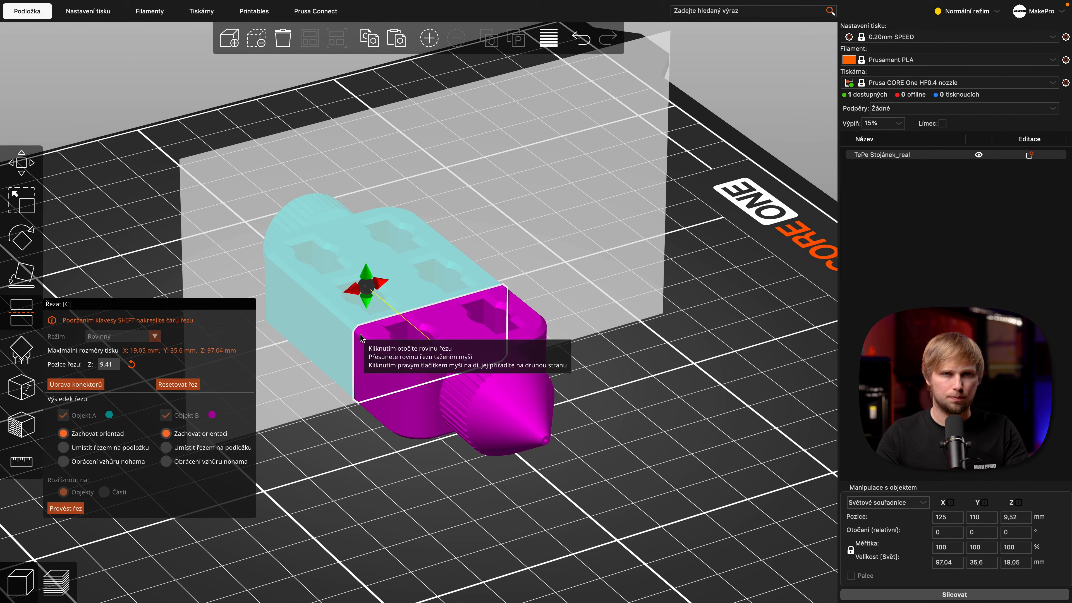
{"action": "left_click", "coordinate": [319, 323]}
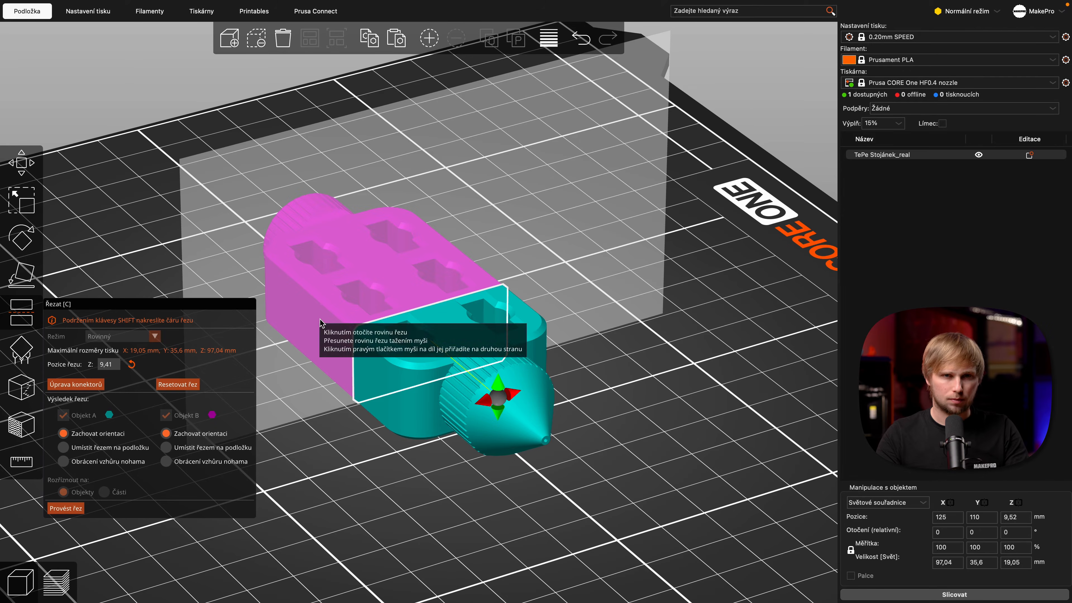
{"action": "left_click", "coordinate": [98, 385]}
{"action": "scroll", "coordinate": [399, 364], "scroll_direction": "up", "scroll_amount": 8}
{"action": "scroll", "coordinate": [399, 365], "scroll_direction": "down", "scroll_amount": 3}
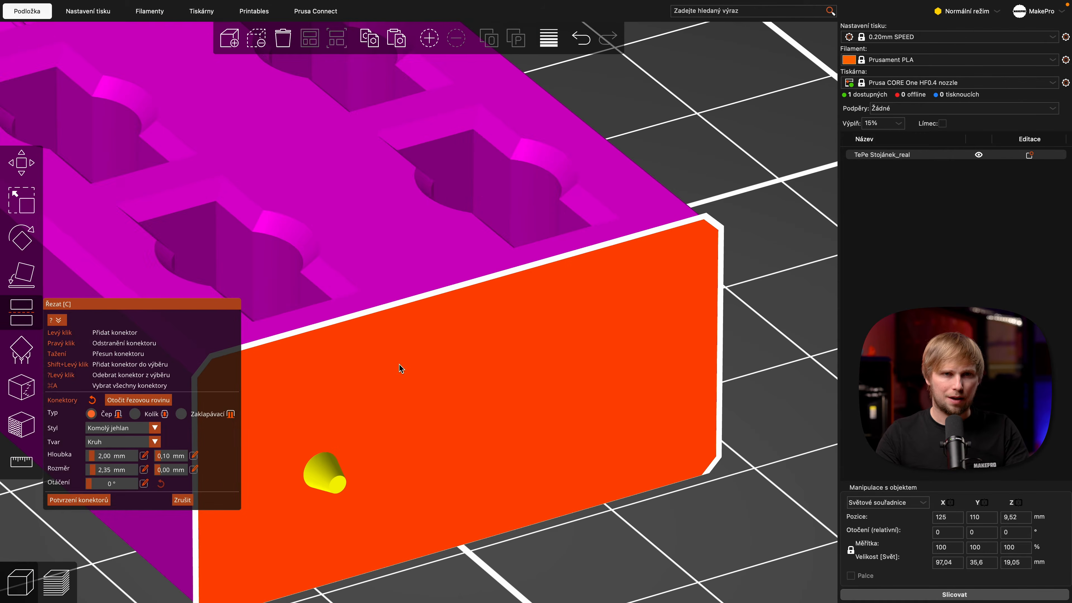
{"action": "scroll", "coordinate": [436, 478], "scroll_direction": "down", "scroll_amount": 3}
{"action": "right_click_drag", "start_coordinate": [534, 491], "coordinate": [564, 490]}
{"action": "scroll", "coordinate": [362, 407], "scroll_direction": "up", "scroll_amount": 1}
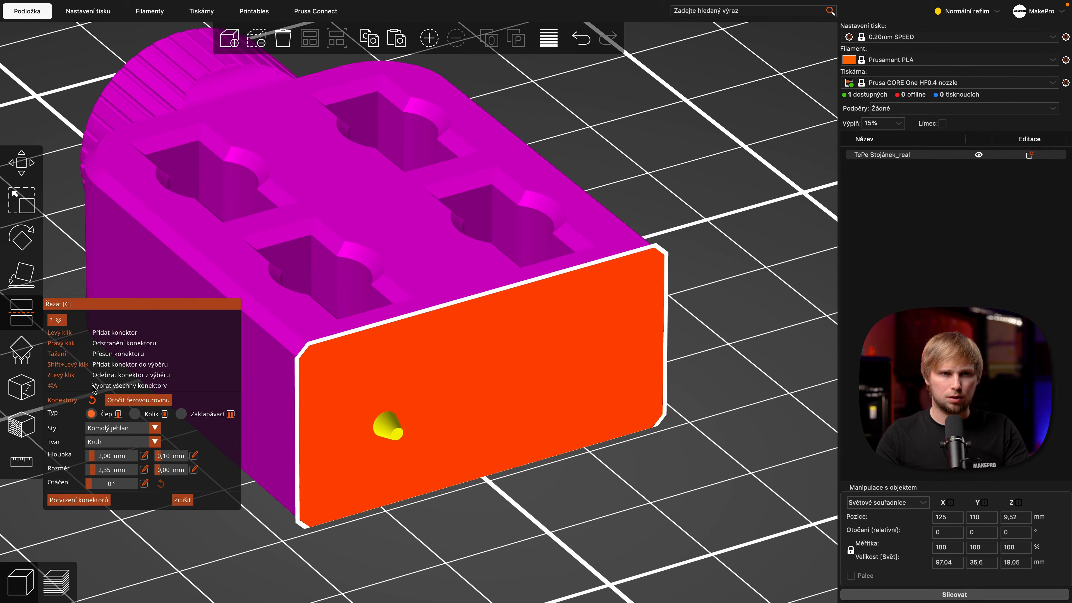
{"action": "left_click", "coordinate": [122, 401]}
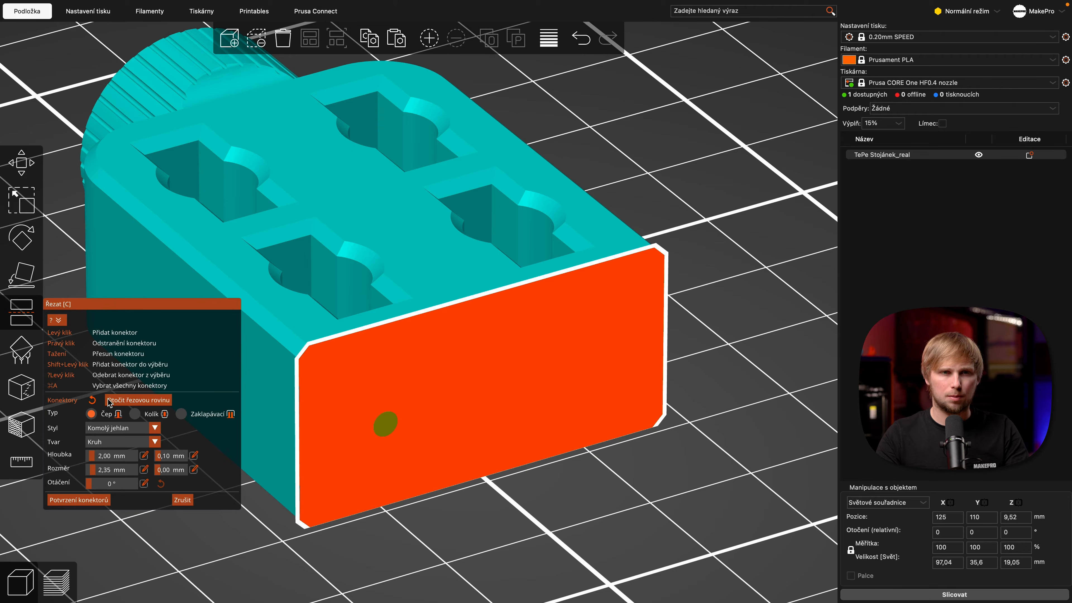
Flip the cutting plane back and forth to compare the connector's plug side with its hole side.
{"action": "left_click", "coordinate": [110, 403]}
{"action": "left_click", "coordinate": [114, 403]}
{"action": "left_click", "coordinate": [117, 405]}
{"action": "left_click", "coordinate": [120, 405]}
{"action": "left_click", "coordinate": [120, 405]}
{"action": "left_click", "coordinate": [120, 405]}
{"action": "left_click", "coordinate": [121, 405]}
{"action": "left_click", "coordinate": [120, 405]}
{"action": "left_click", "coordinate": [121, 405]}
{"action": "left_click", "coordinate": [120, 404]}
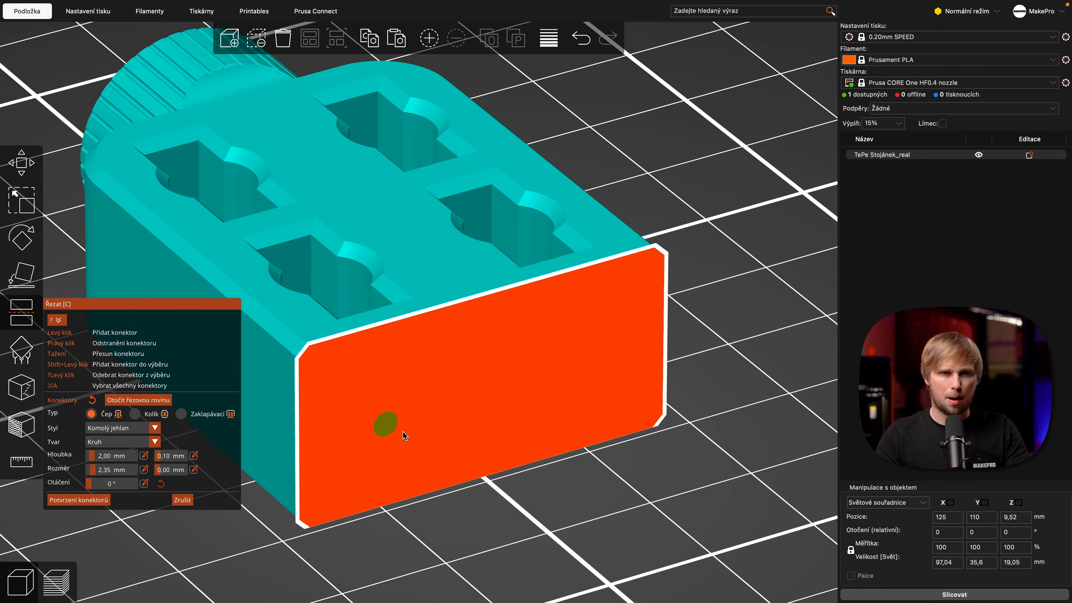
Set the connector's style to Hranol (prism), try the Šestihran and Čtverec shapes, and choose Kruh as the shape.
{"action": "left_click", "coordinate": [392, 428]}
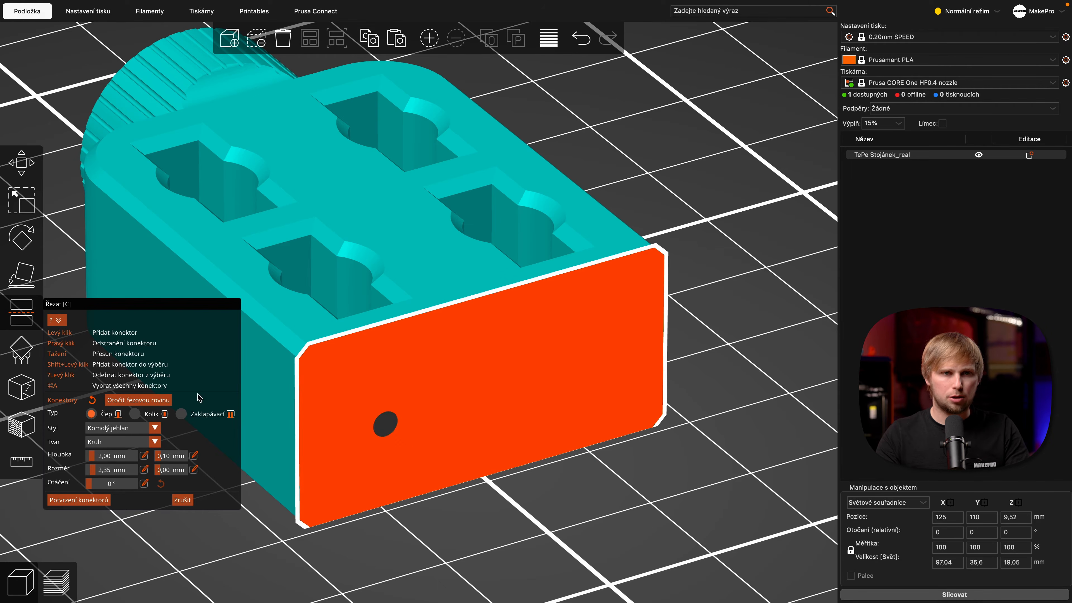
{"action": "left_click", "coordinate": [155, 430]}
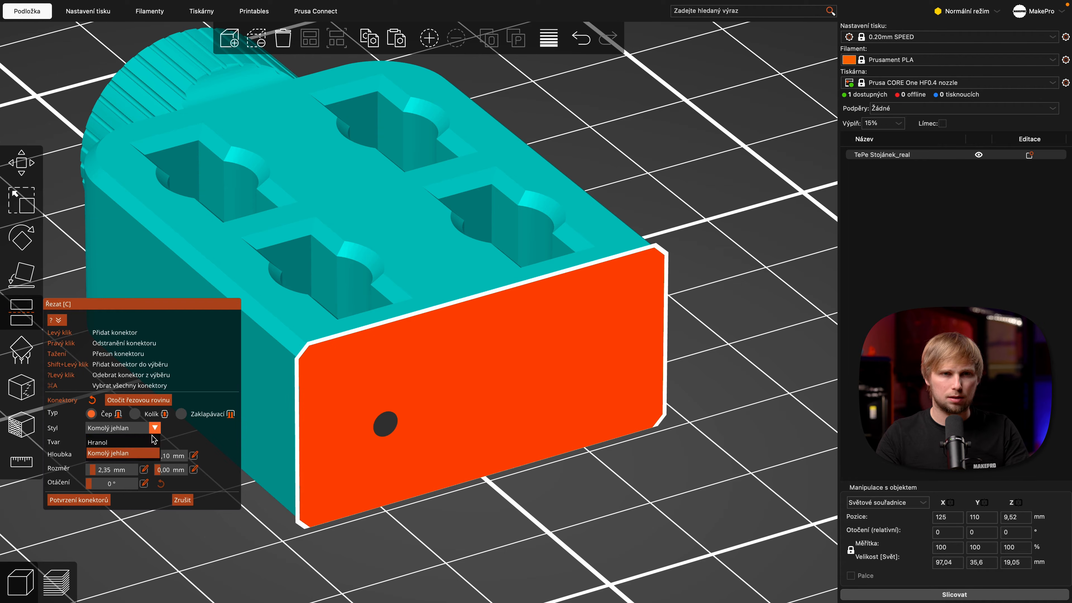
{"action": "left_click", "coordinate": [152, 442]}
{"action": "left_click", "coordinate": [156, 442]}
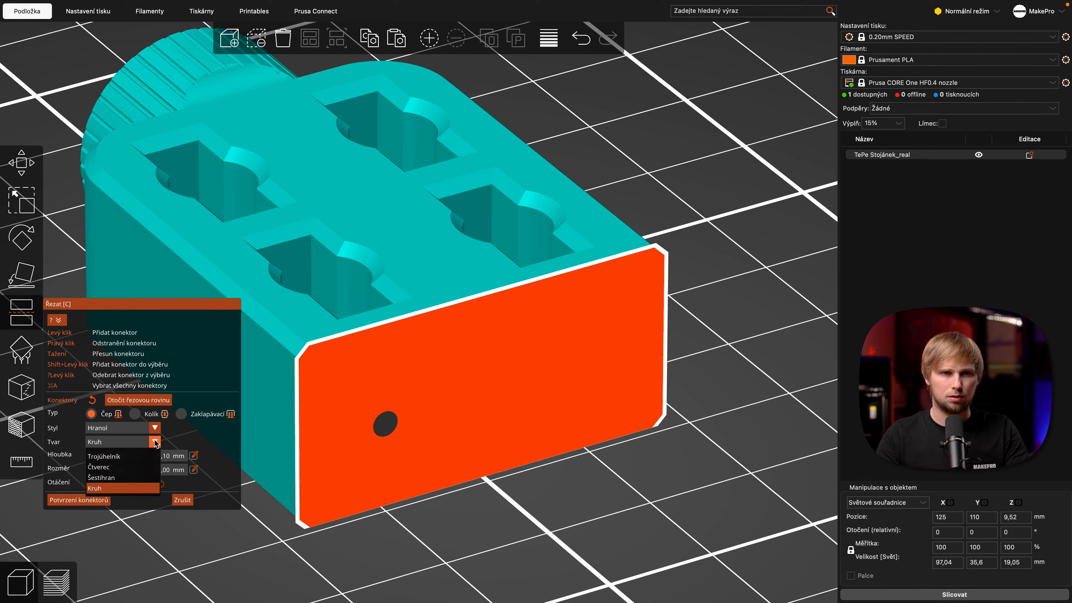
{"action": "left_click", "coordinate": [135, 478]}
{"action": "left_click", "coordinate": [158, 445]}
{"action": "left_click", "coordinate": [109, 467]}
{"action": "left_click", "coordinate": [155, 442]}
{"action": "left_click", "coordinate": [103, 488]}
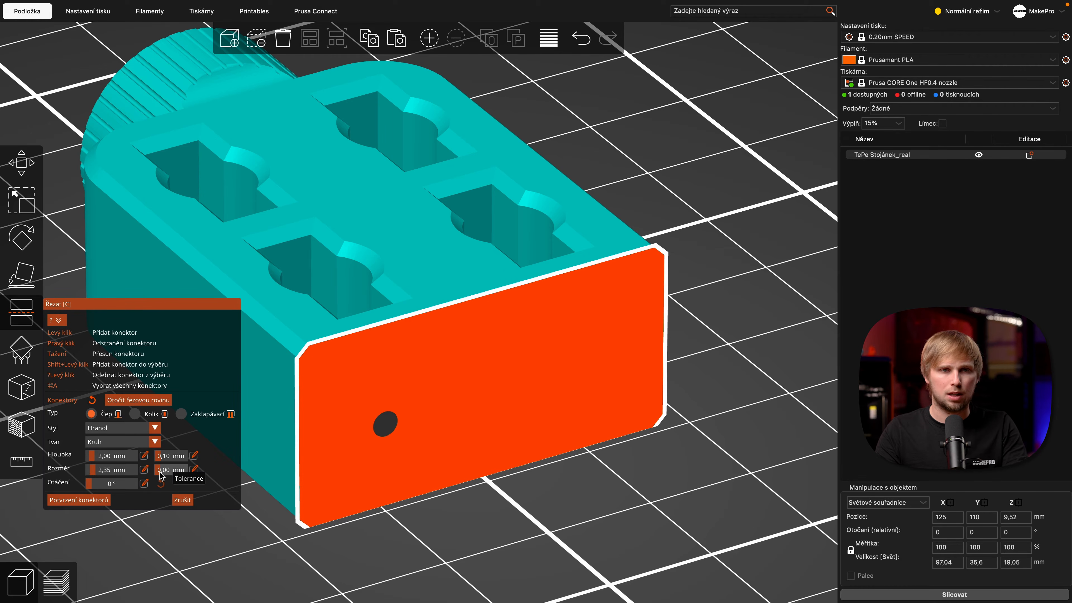
Set the connector's size tolerance and depth tolerance to 0.1 mm each.
{"action": "mouse_move", "coordinate": [161, 476]}
{"action": "left_mouse_down"}
{"action": "mouse_move", "coordinate": [180, 476]}
{"action": "mouse_move", "coordinate": [167, 472]}
{"action": "left_mouse_up"}
{"action": "left_click", "coordinate": [193, 471]}
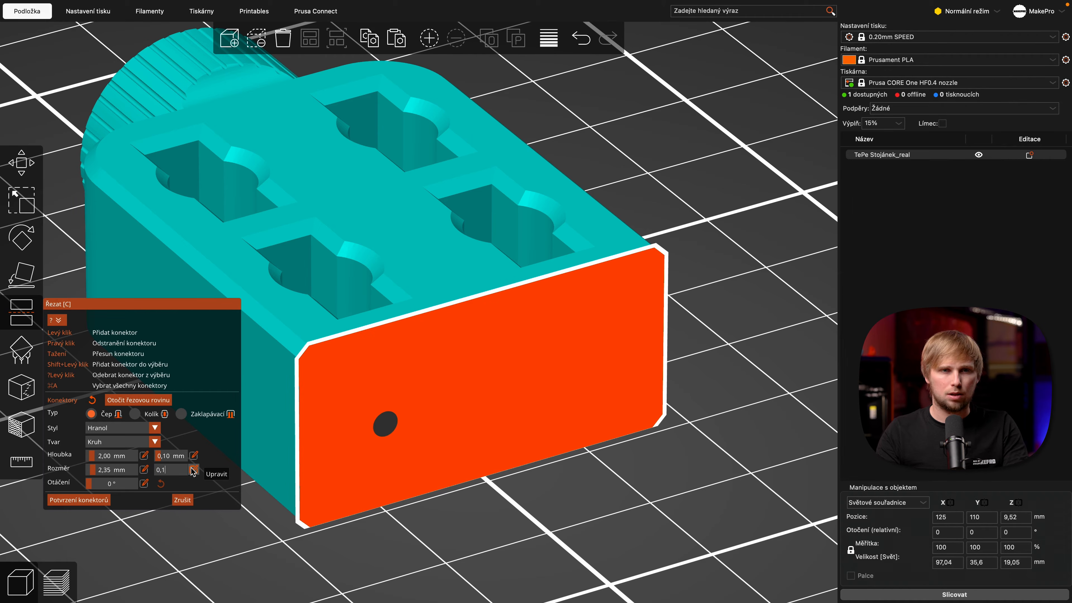
{"action": "key", "text": "Return"}
{"action": "left_click", "coordinate": [163, 457]}
{"action": "left_click_drag", "start_coordinate": [163, 457], "coordinate": [155, 457]}
{"action": "left_click", "coordinate": [194, 456]}
{"action": "type", "text": "0,1"}
{"action": "key", "text": "Return"}
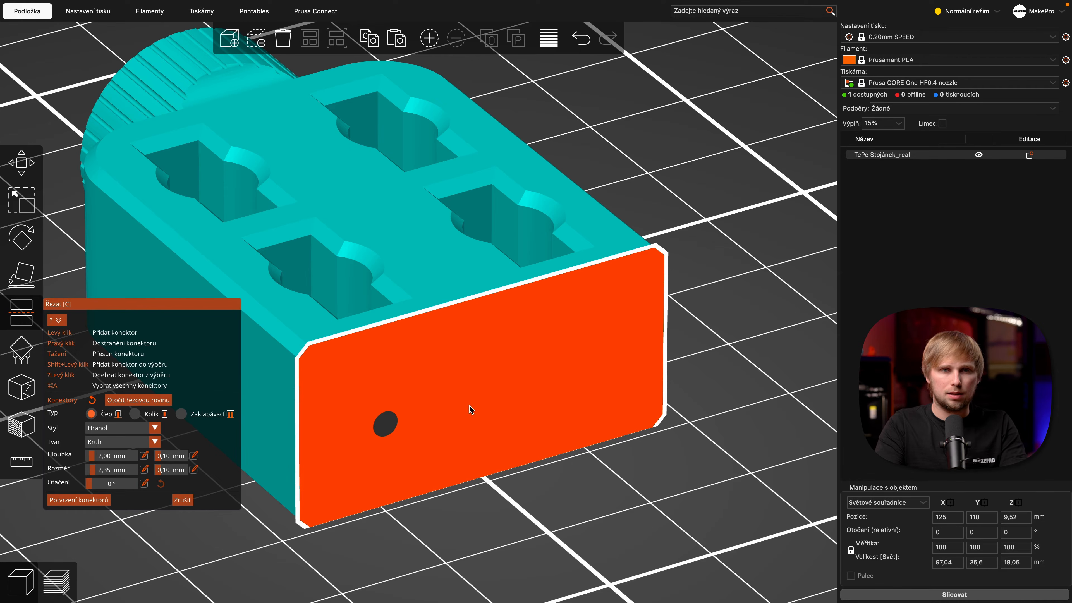
Add a second connector near the middle of the cut face and enlarge the first to about 6.96 mm depth and 7.34 mm size.
{"action": "left_click", "coordinate": [523, 388]}
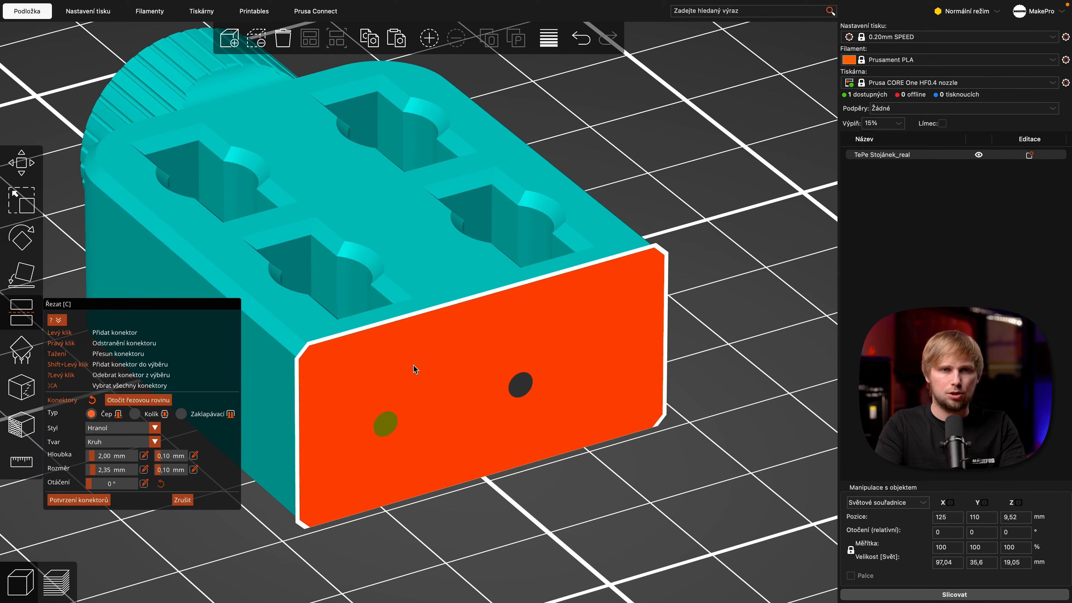
{"action": "left_click", "coordinate": [389, 425]}
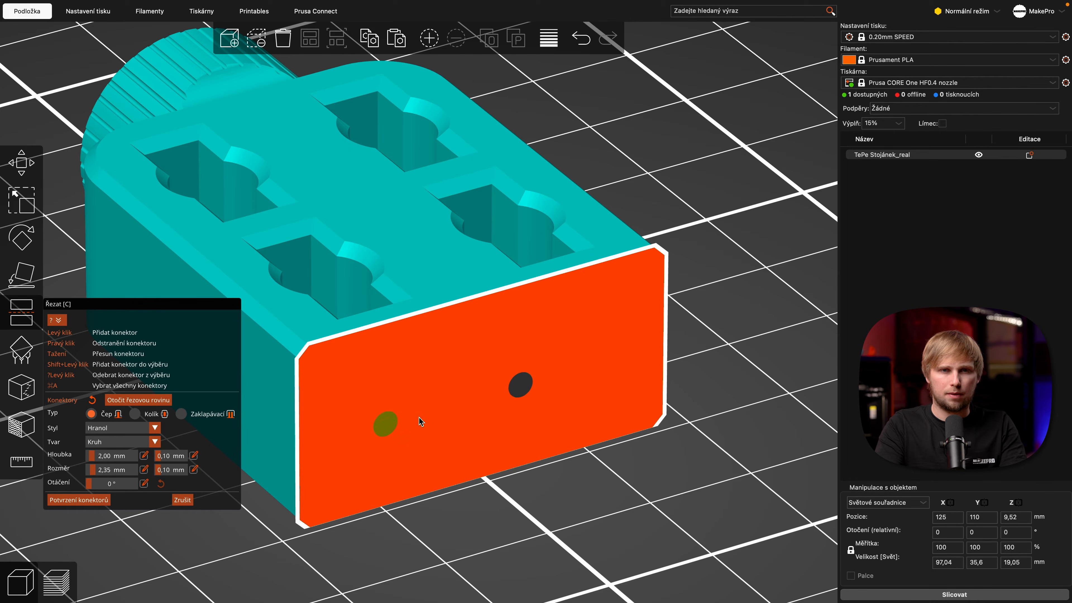
{"action": "left_click_drag", "start_coordinate": [92, 456], "coordinate": [105, 468]}
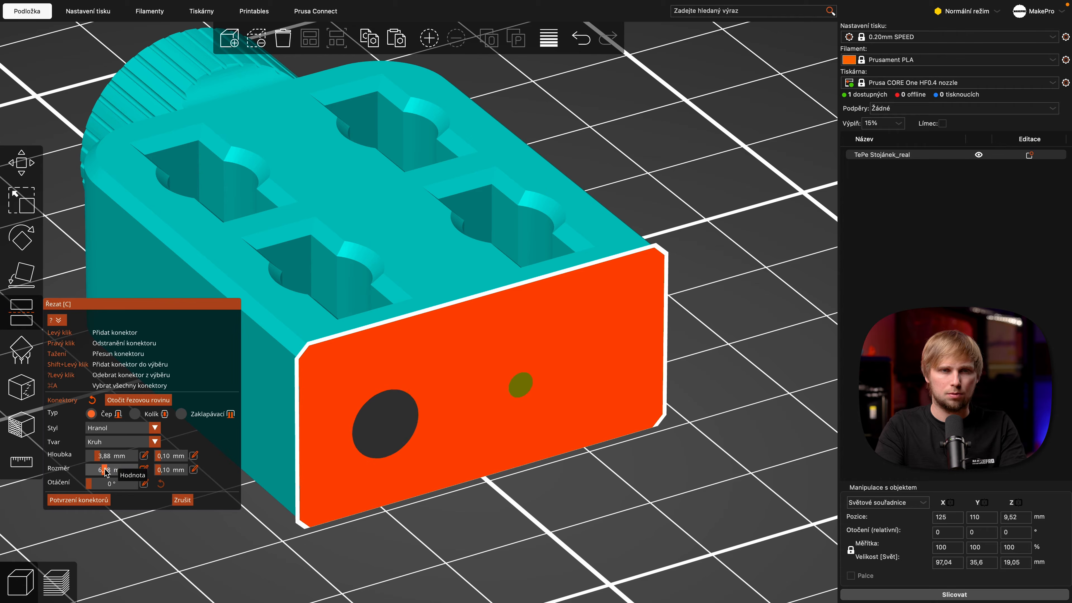
{"action": "left_click", "coordinate": [115, 401]}
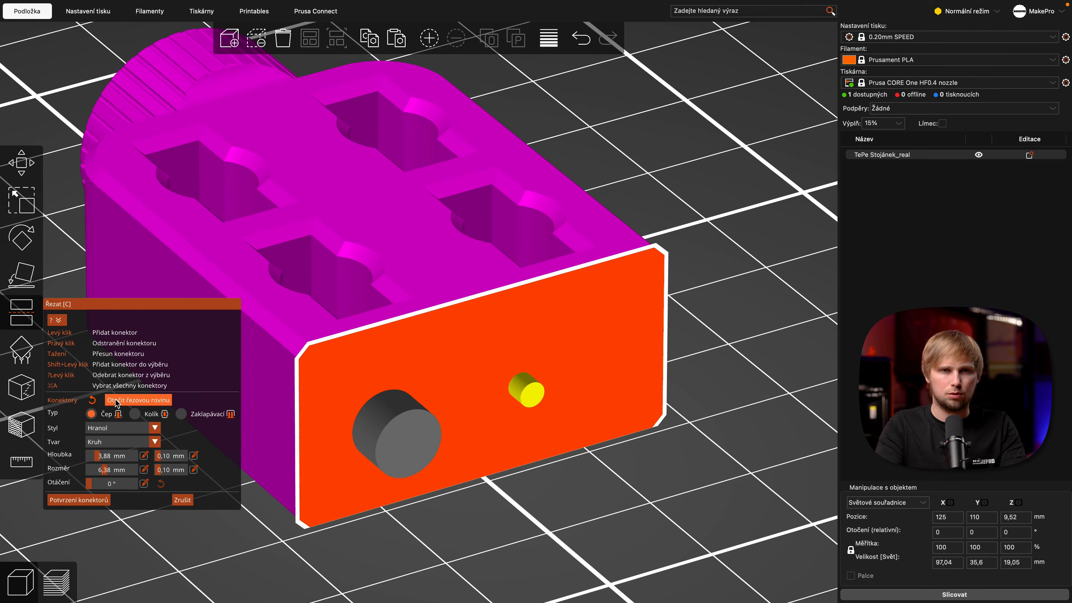
{"action": "left_click_drag", "start_coordinate": [105, 470], "coordinate": [108, 457]}
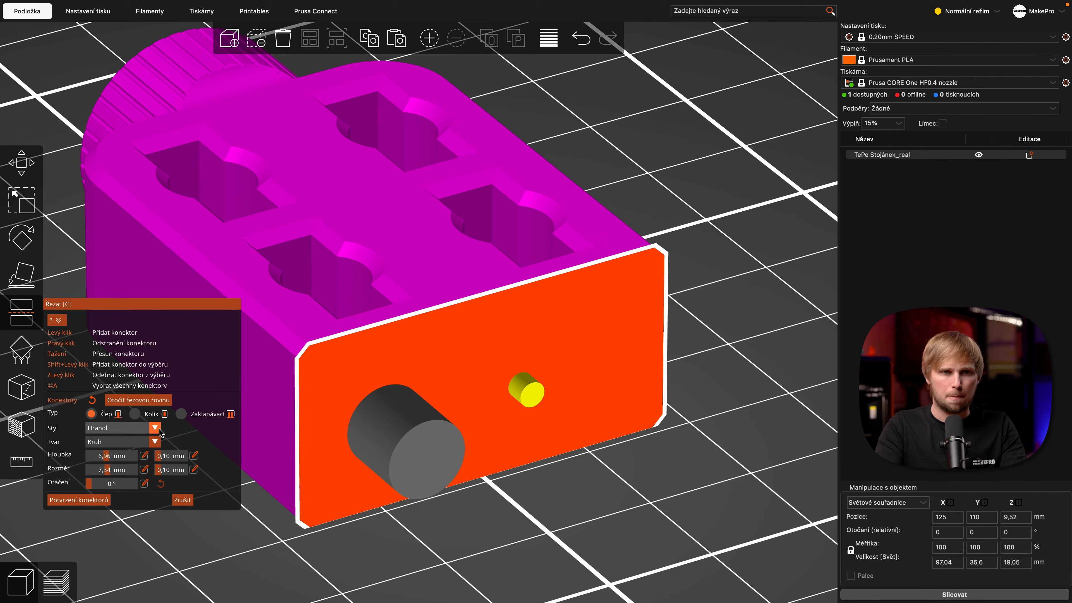
Change both the large and the small connector to the Kolík (dowel) type and flip the cutting plane to the four-hole side.
{"action": "left_click", "coordinate": [145, 416]}
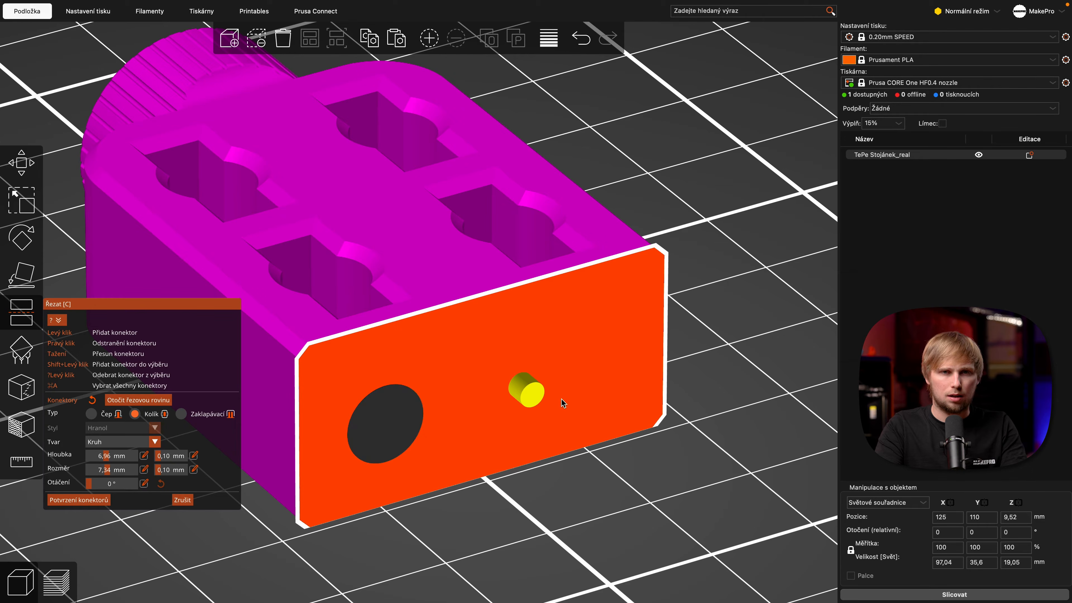
{"action": "left_click", "coordinate": [533, 397]}
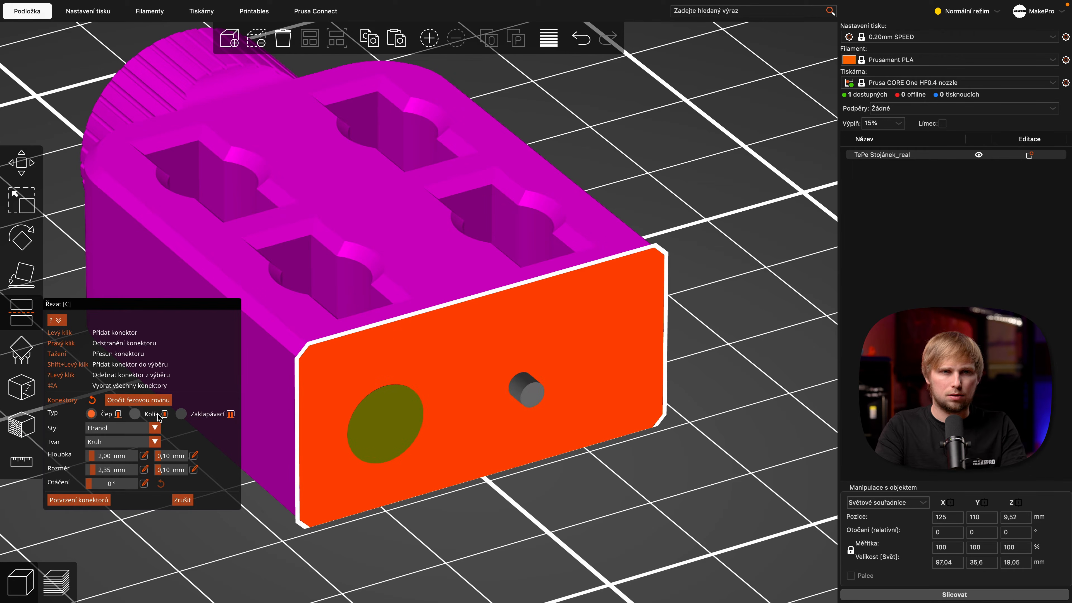
{"action": "left_click", "coordinate": [388, 443]}
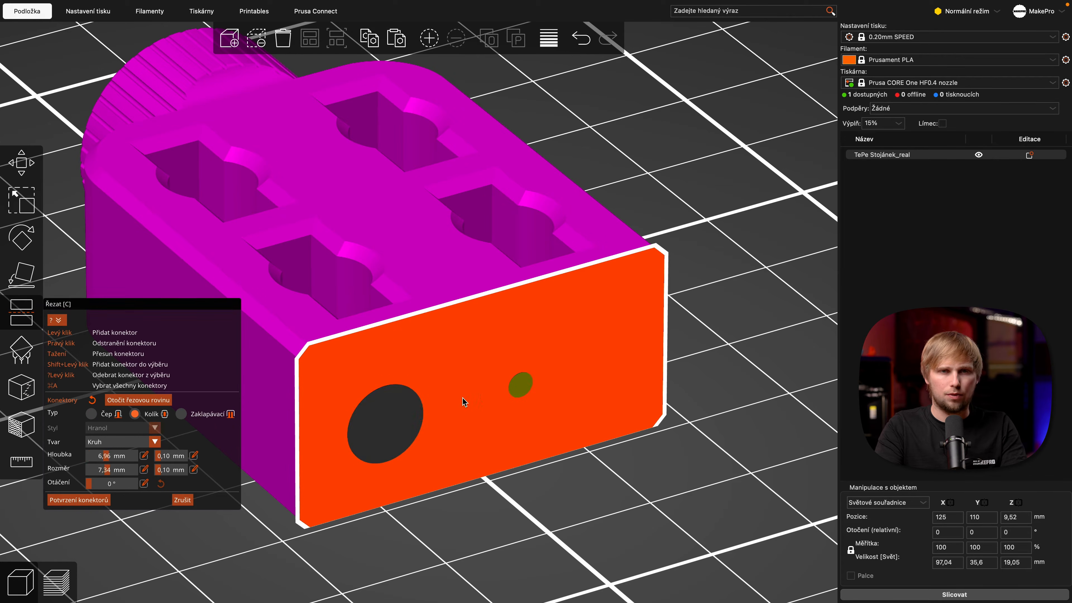
{"action": "left_click", "coordinate": [519, 389]}
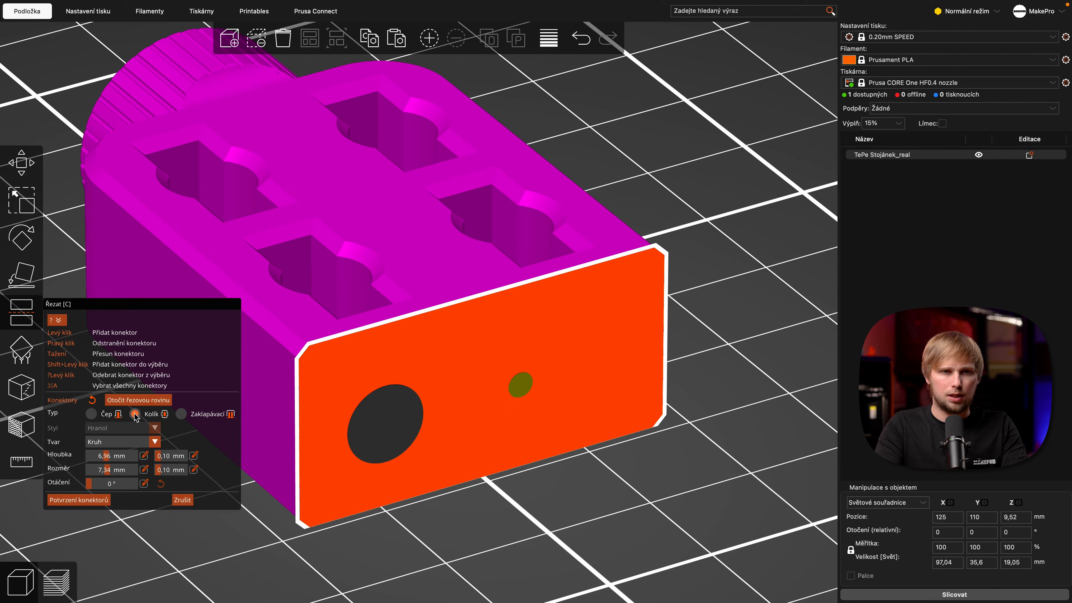
{"action": "left_click", "coordinate": [152, 400]}
{"action": "left_click", "coordinate": [152, 401]}
{"action": "left_click", "coordinate": [152, 400]}
{"action": "left_click", "coordinate": [153, 401]}
{"action": "left_click", "coordinate": [152, 401]}
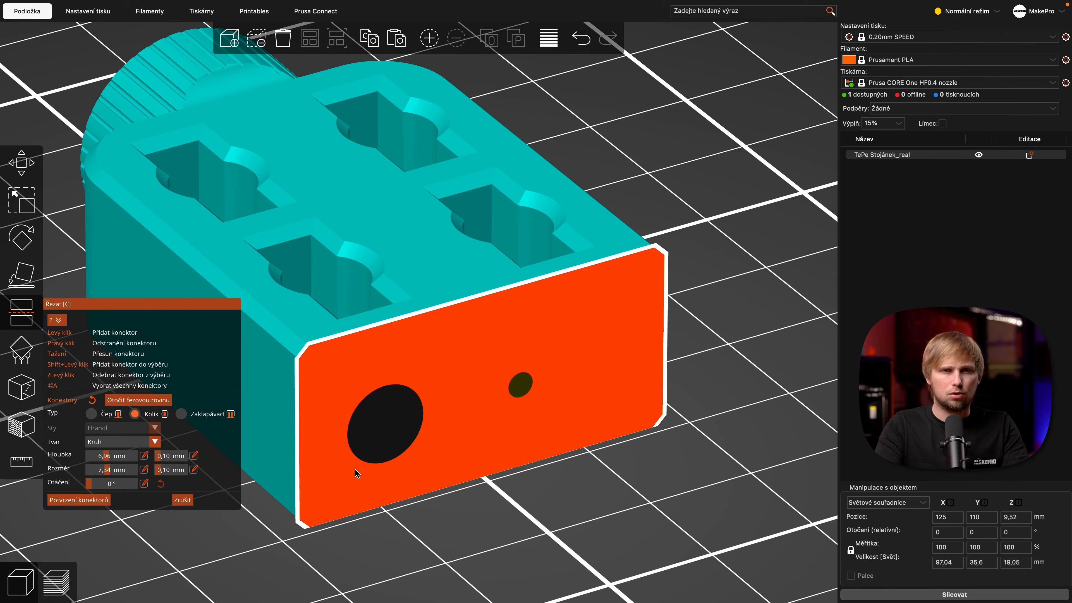
Confirm the two dowel connectors and perform the cut, splitting the holder into two parts with separate dowels.
{"action": "scroll", "coordinate": [361, 470], "scroll_direction": "down", "scroll_amount": 3}
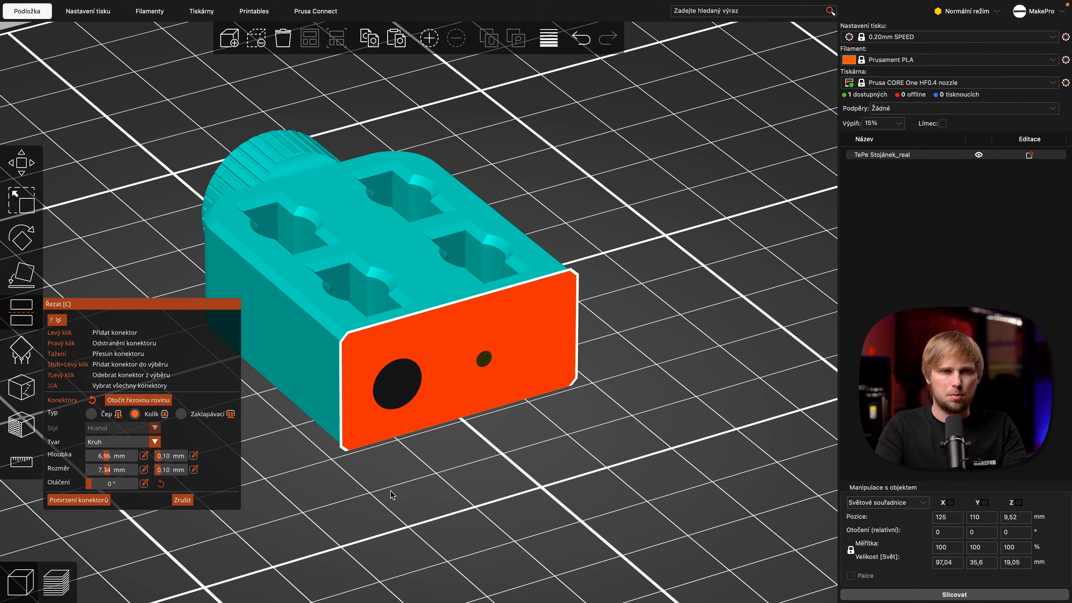
{"action": "right_click_drag", "start_coordinate": [410, 480], "coordinate": [437, 509]}
{"action": "left_click_drag", "start_coordinate": [423, 423], "coordinate": [439, 401]}
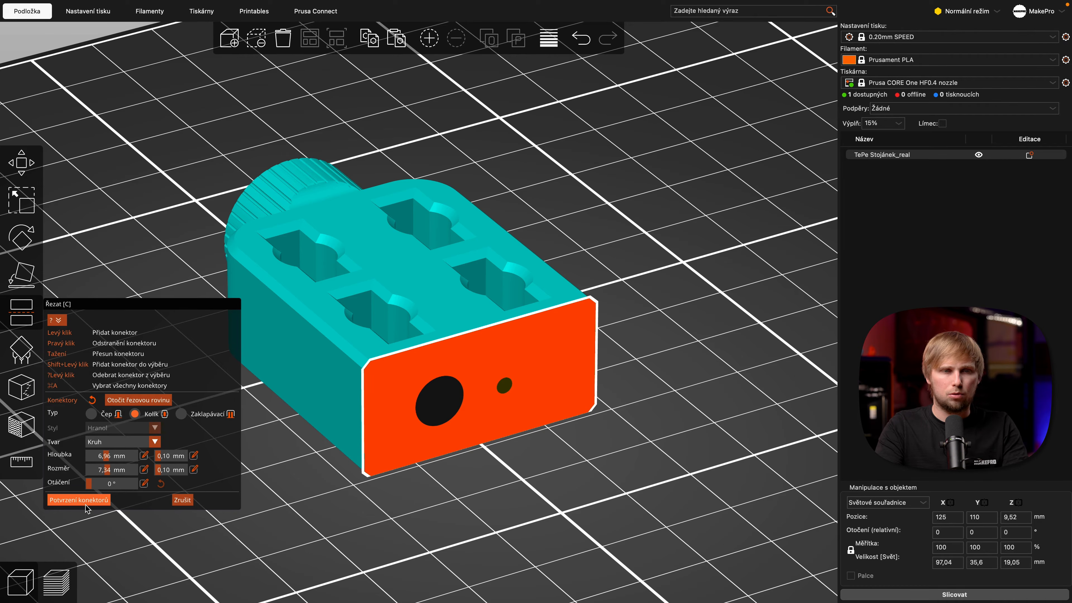
{"action": "left_click", "coordinate": [78, 500]}
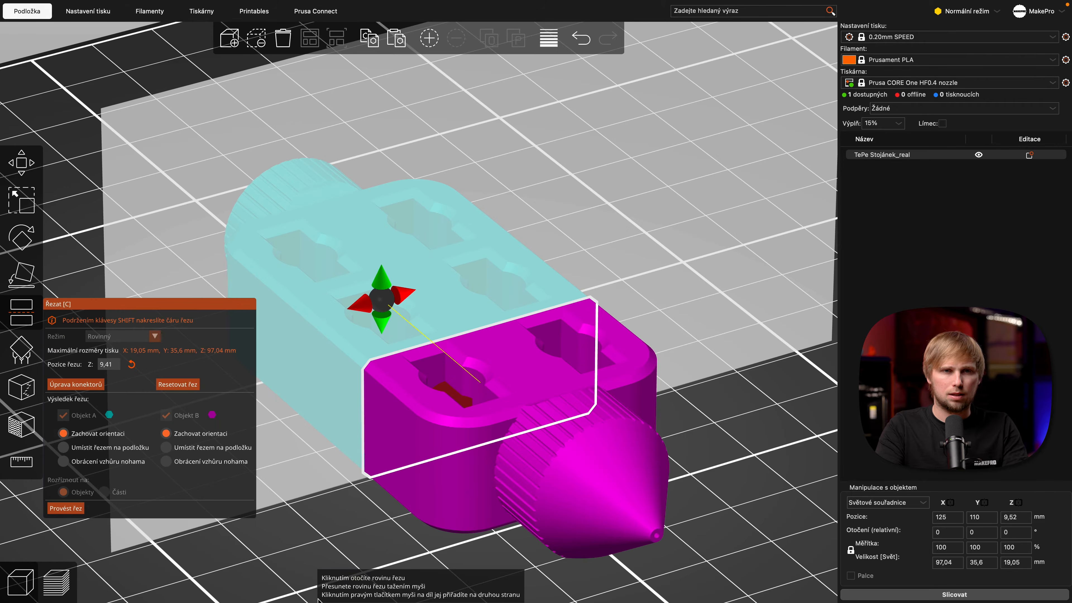
{"action": "left_click", "coordinate": [317, 577]}
{"action": "left_click", "coordinate": [66, 508]}
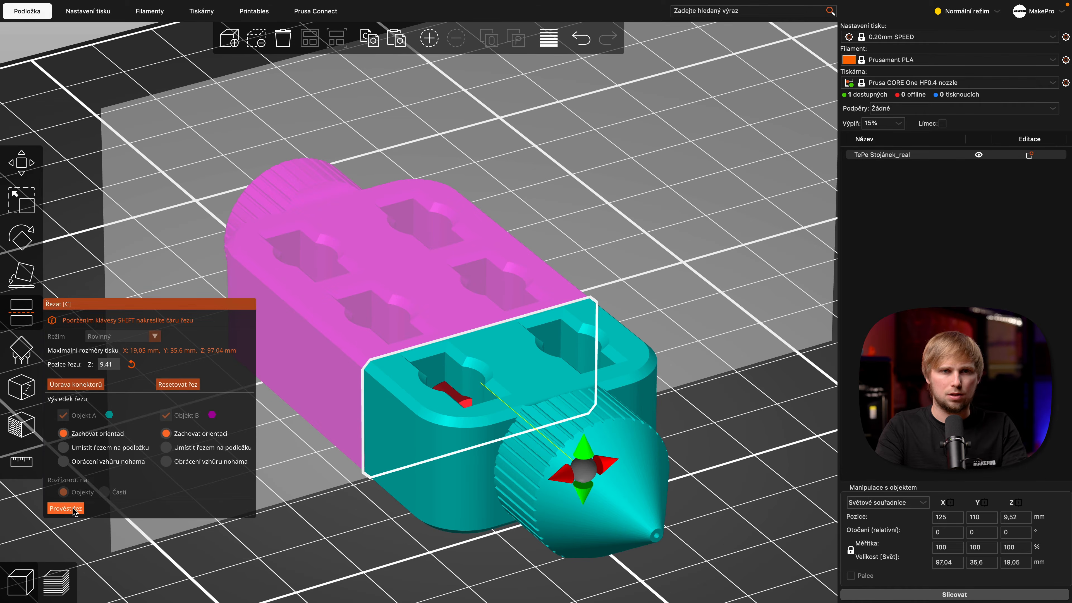
{"action": "left_click_drag", "start_coordinate": [539, 516], "coordinate": [578, 541]}
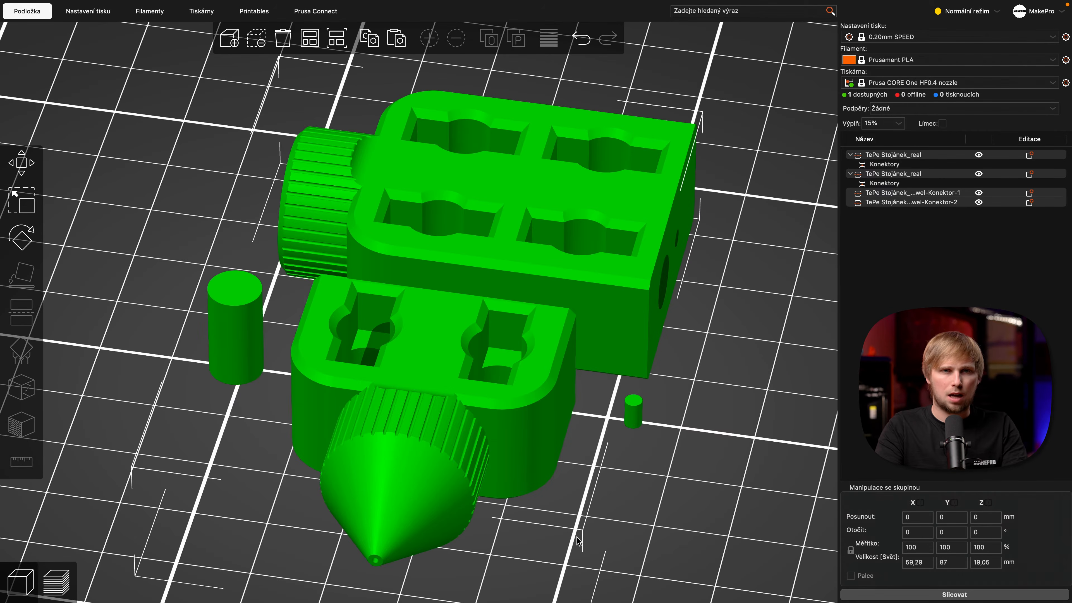
{"action": "left_click_drag", "start_coordinate": [748, 332], "coordinate": [479, 259]}
{"action": "mouse_move", "coordinate": [413, 568]}
{"action": "left_mouse_down"}
{"action": "mouse_move", "coordinate": [435, 570]}
{"action": "mouse_move", "coordinate": [395, 568]}
{"action": "left_mouse_up"}
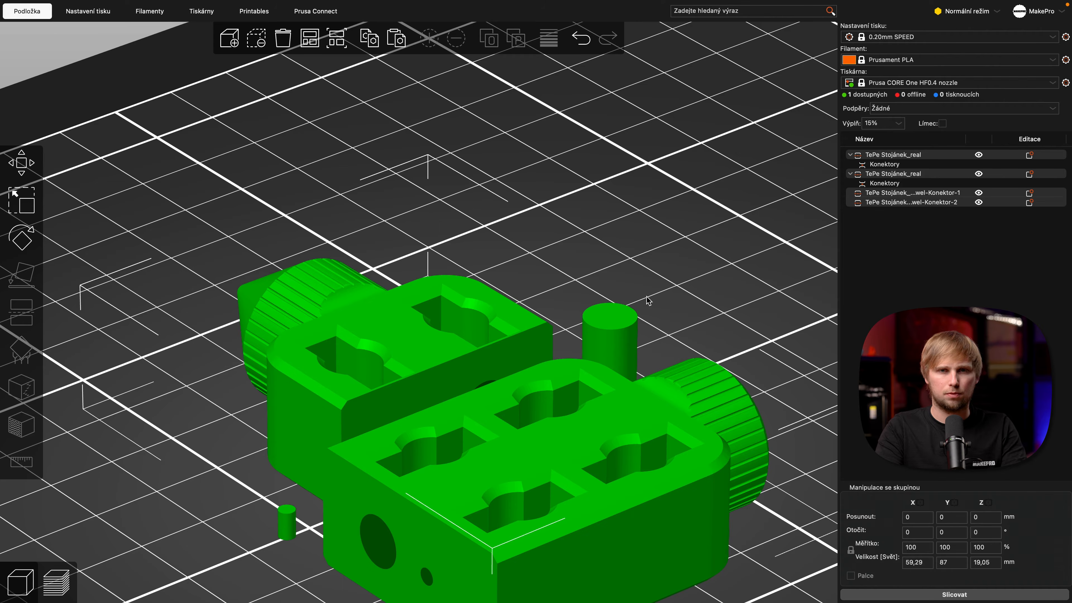
{"action": "left_click_drag", "start_coordinate": [651, 265], "coordinate": [659, 269]}
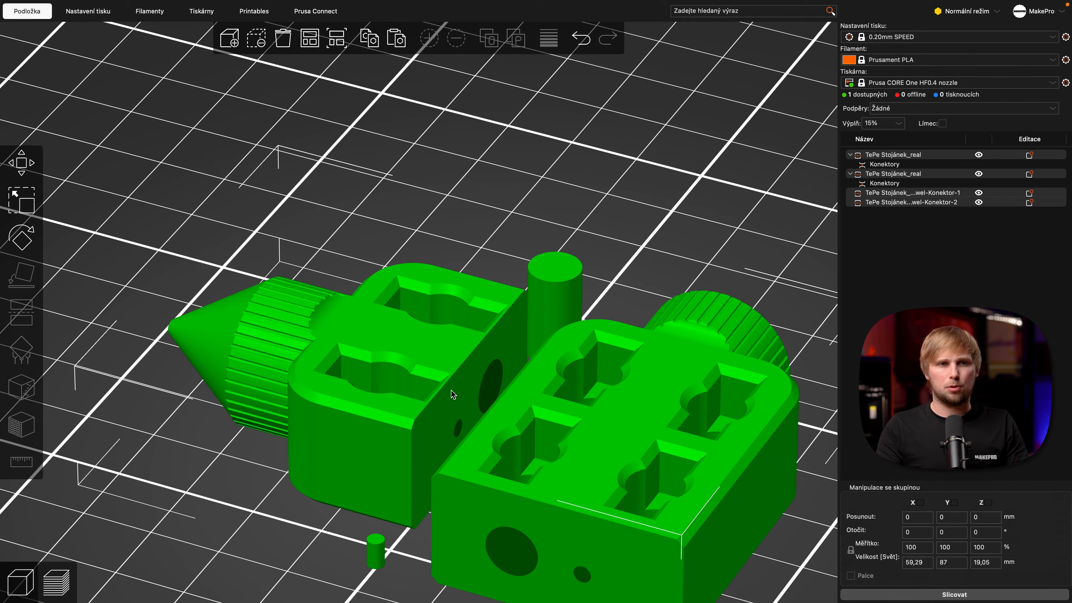
Undo the last cut and reopen the connectors on the holder's cutting plane for editing.
{"action": "key", "text": "super+z"}
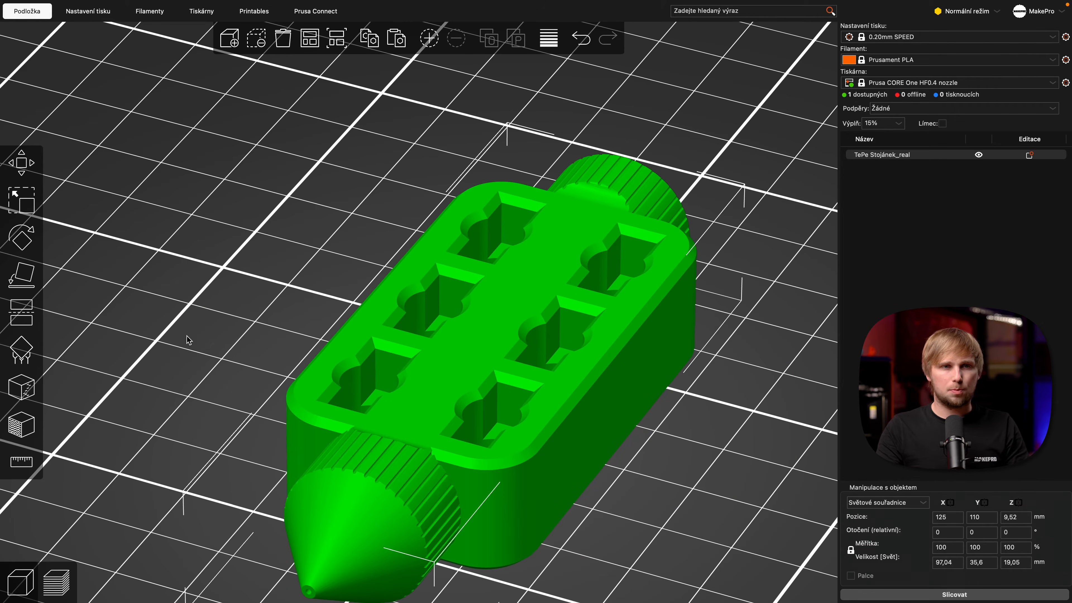
{"action": "left_click", "coordinate": [33, 324]}
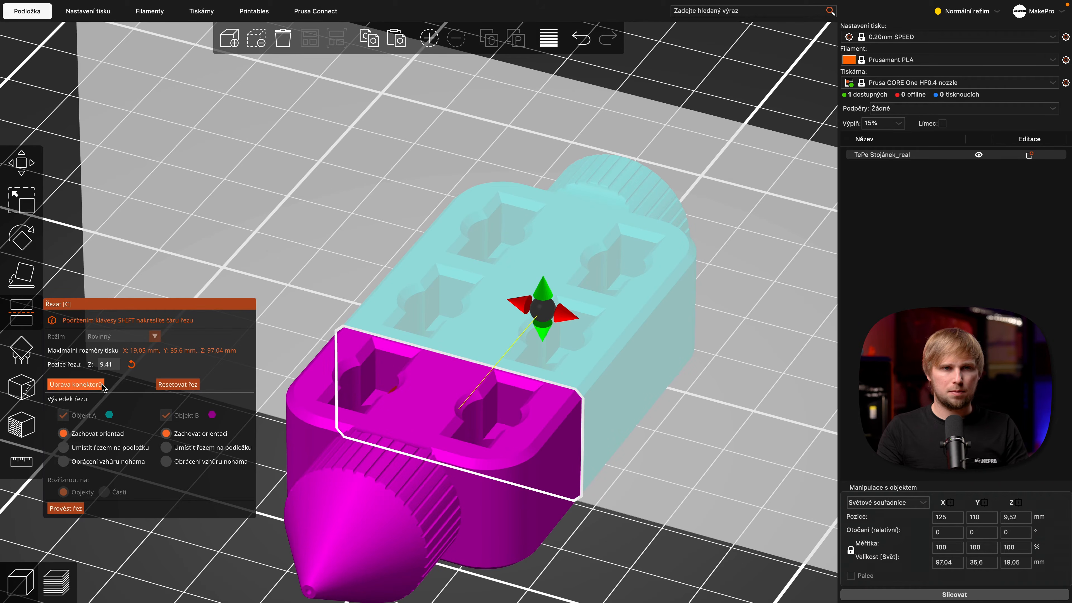
{"action": "left_click", "coordinate": [76, 384]}
{"action": "left_click_drag", "start_coordinate": [417, 505], "coordinate": [435, 493]}
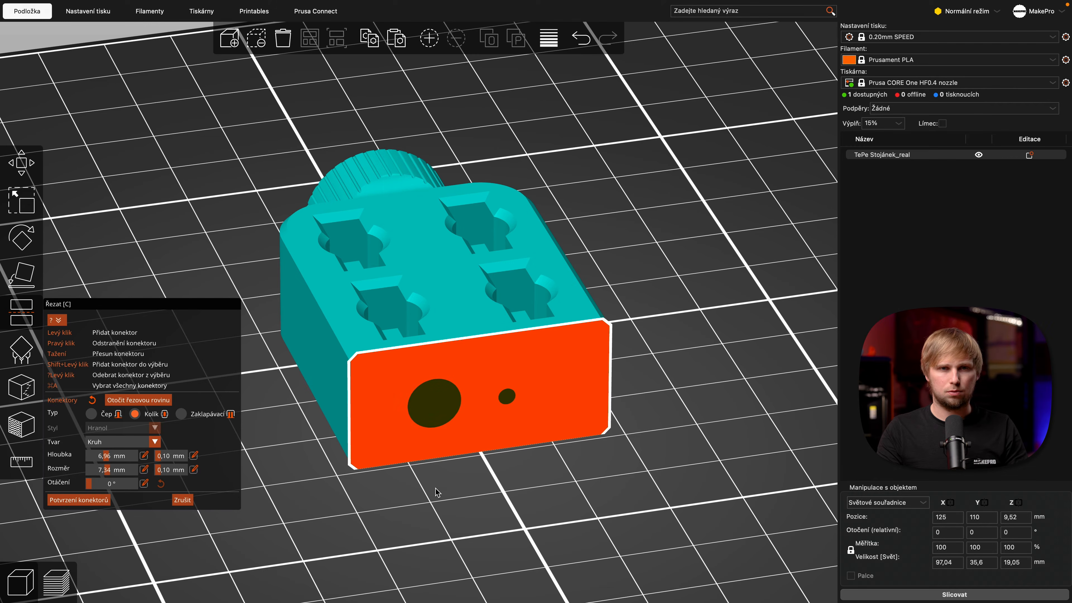
Change the large connector to the Zaklapávací (snap) type and delete the small connector.
{"action": "left_click", "coordinate": [182, 414]}
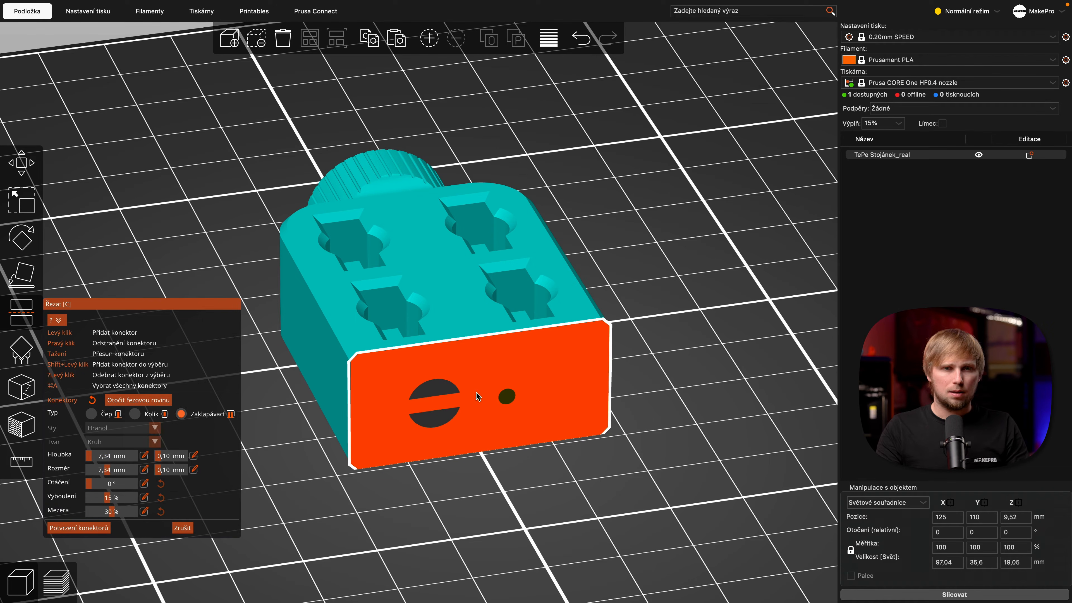
{"action": "left_click", "coordinate": [505, 397]}
{"action": "right_click", "coordinate": [504, 397]}
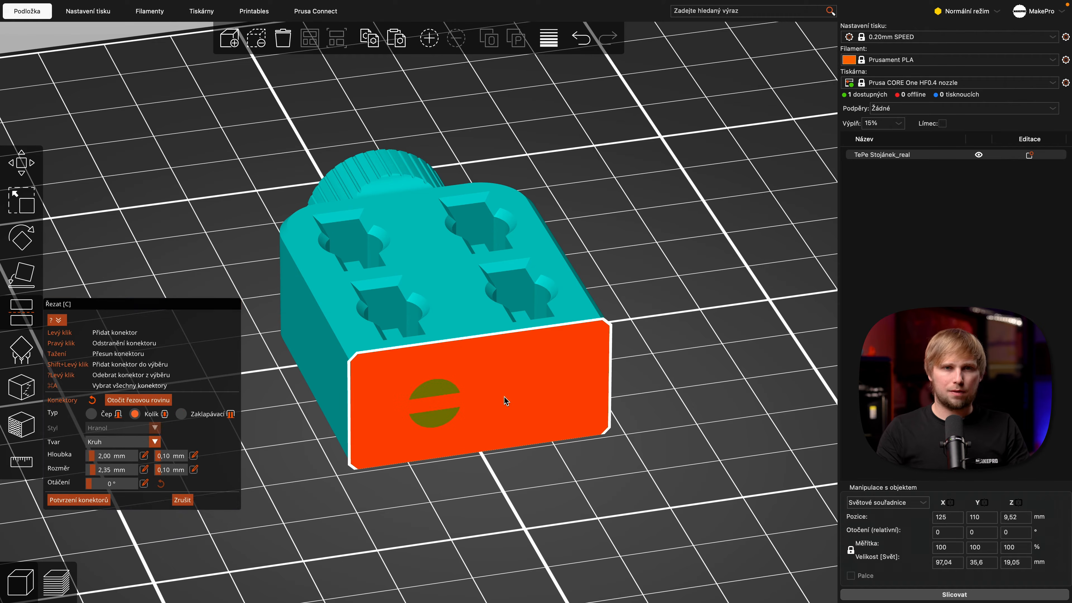
{"action": "left_click", "coordinate": [439, 394]}
Confirm the snap connector and perform the cut on the holder.
{"action": "left_click_drag", "start_coordinate": [478, 481], "coordinate": [504, 492]}
{"action": "scroll", "coordinate": [479, 486], "scroll_direction": "up", "scroll_amount": 1}
{"action": "left_click", "coordinate": [90, 529]}
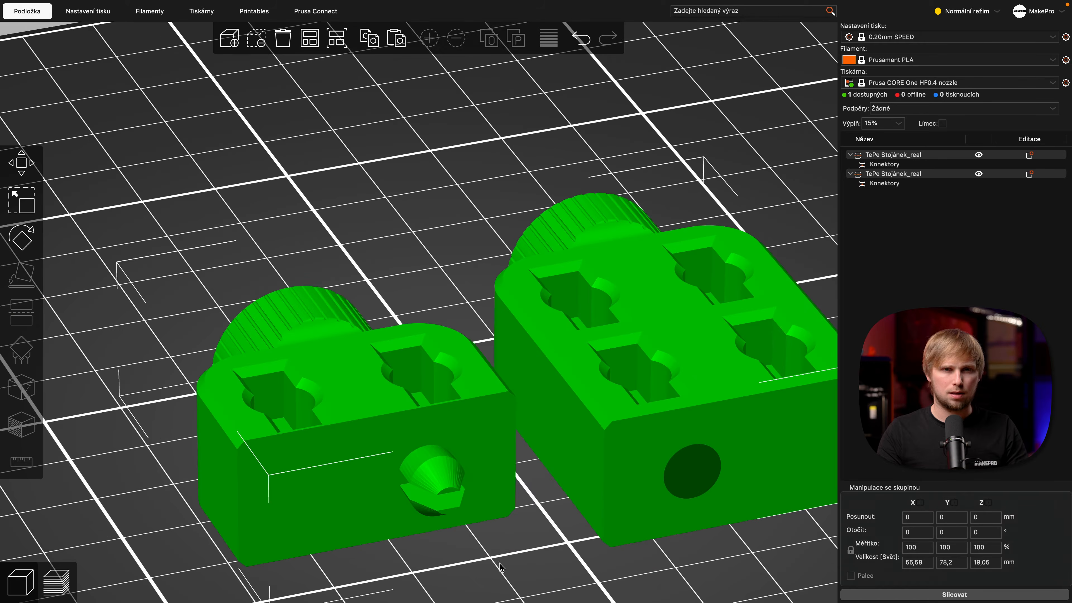
Slice the two snap-fit parts and examine the split plug and its matching hole in the layer preview.
{"action": "left_click_drag", "start_coordinate": [500, 562], "coordinate": [558, 526]}
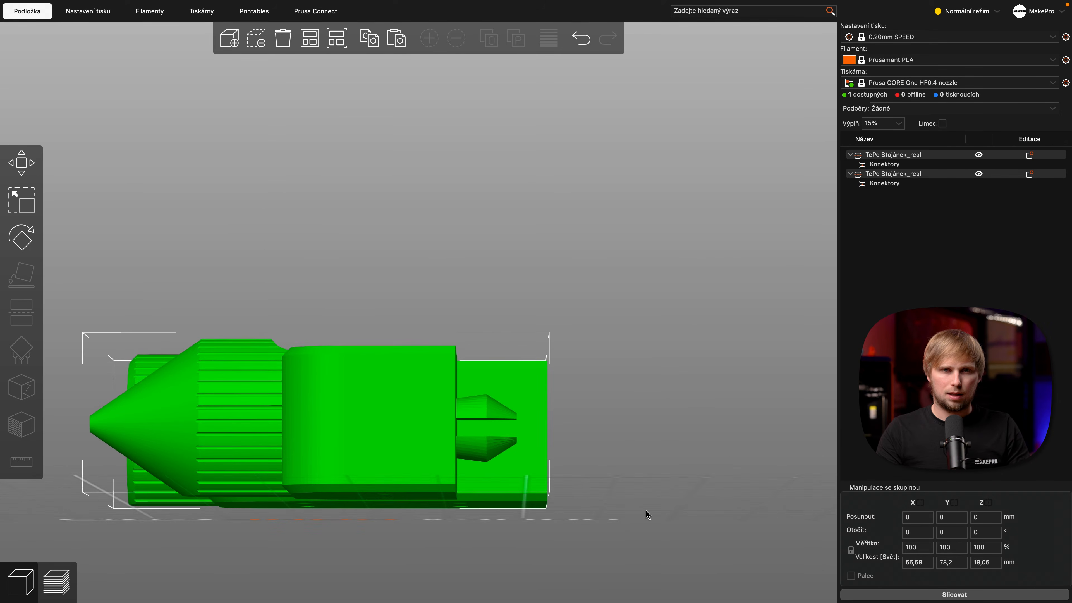
{"action": "left_click_drag", "start_coordinate": [646, 510], "coordinate": [639, 510]}
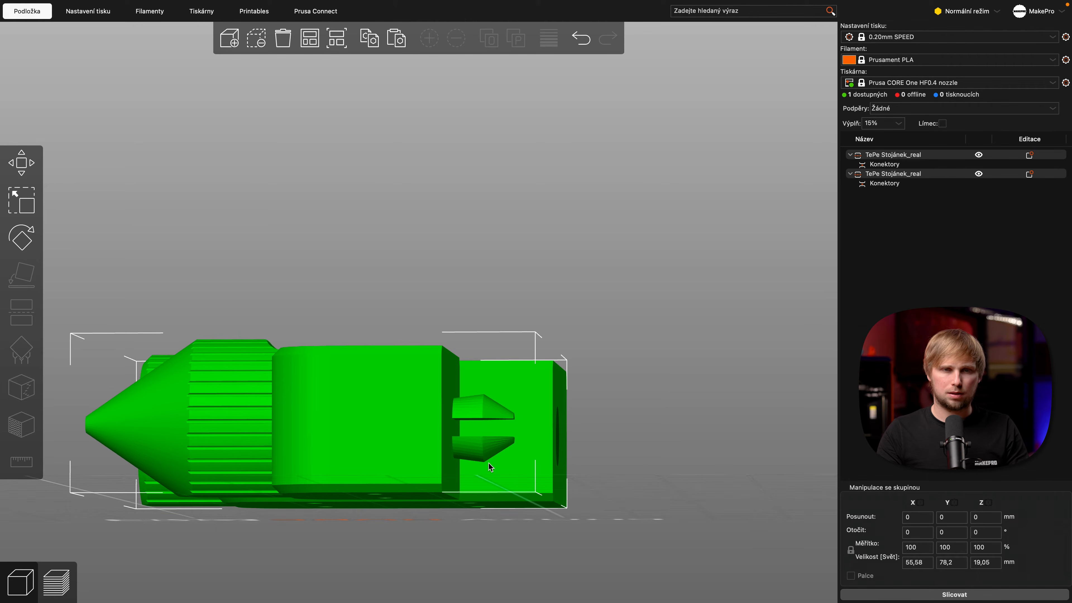
{"action": "left_click_drag", "start_coordinate": [719, 466], "coordinate": [693, 506]}
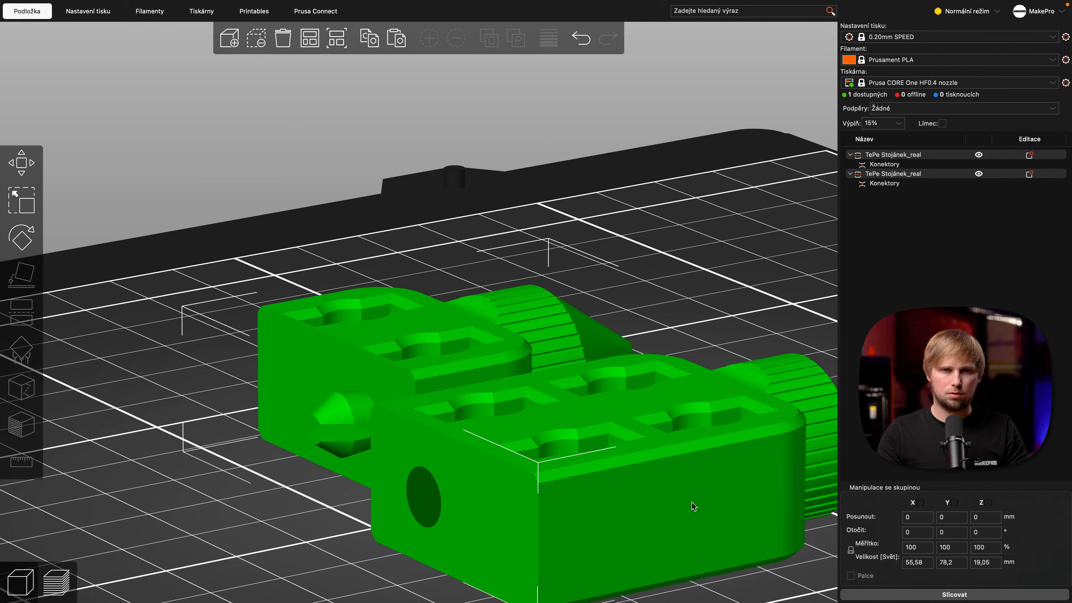
{"action": "left_click", "coordinate": [886, 594]}
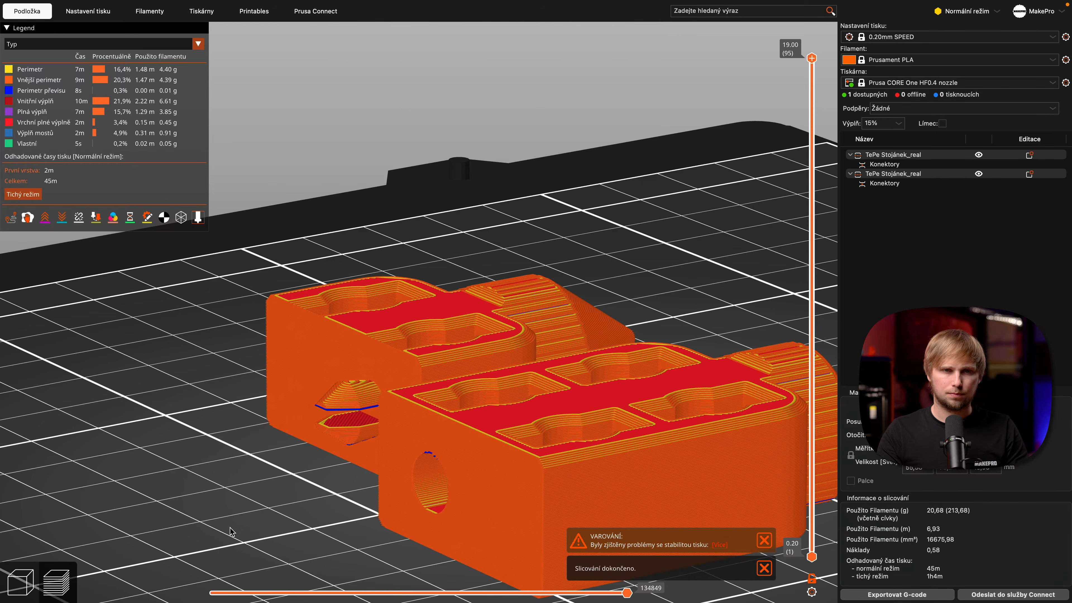
{"action": "left_click_drag", "start_coordinate": [230, 526], "coordinate": [311, 407]}
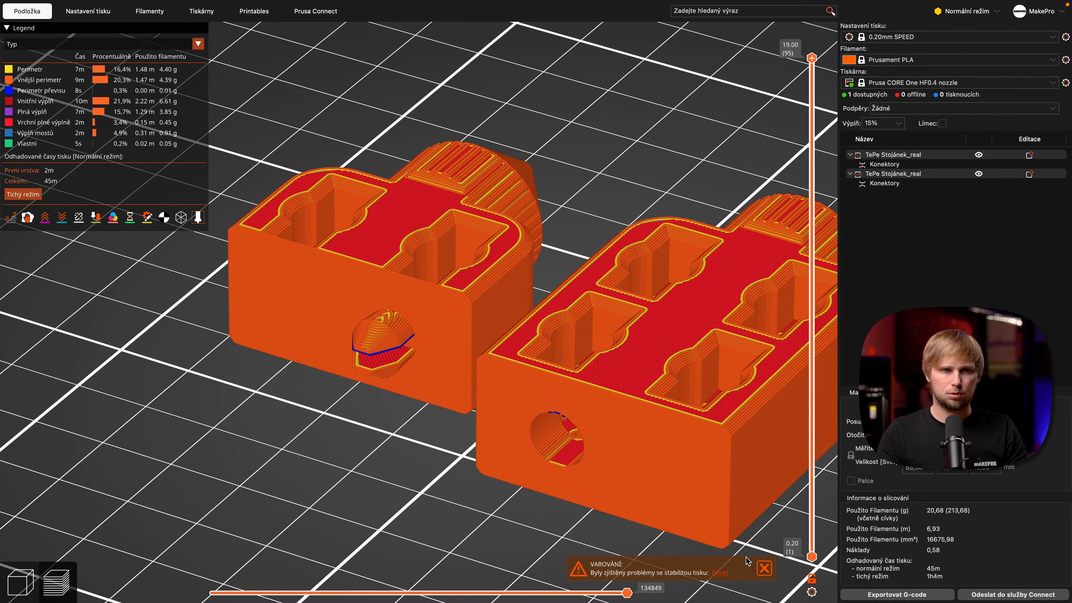
Undo the snap-fit cut and reopen the connector on the holder's cutting plane for editing.
{"action": "left_click", "coordinate": [20, 582]}
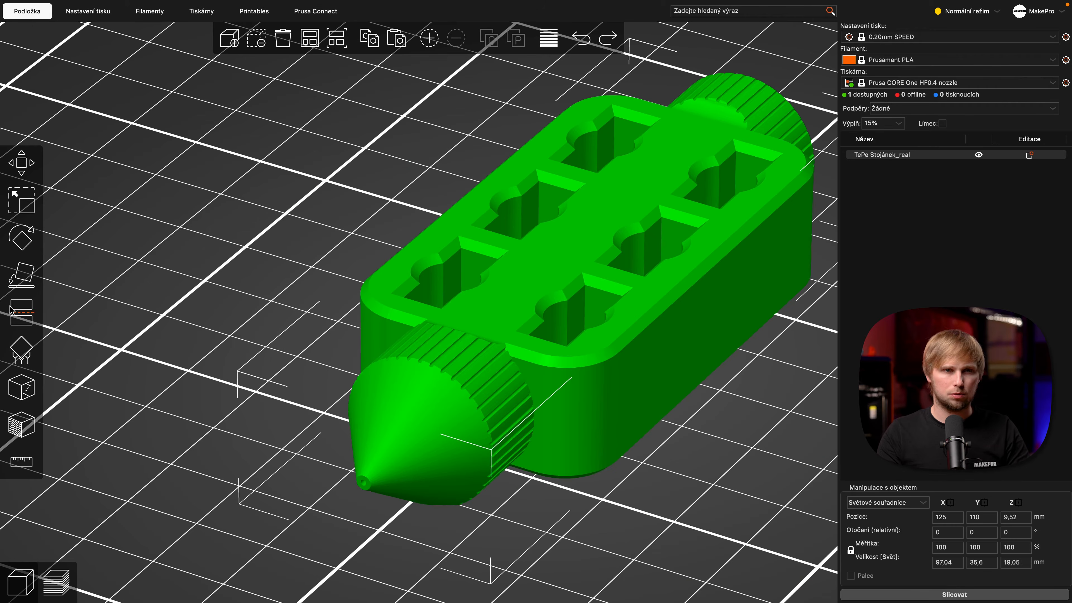
{"action": "left_click", "coordinate": [21, 315]}
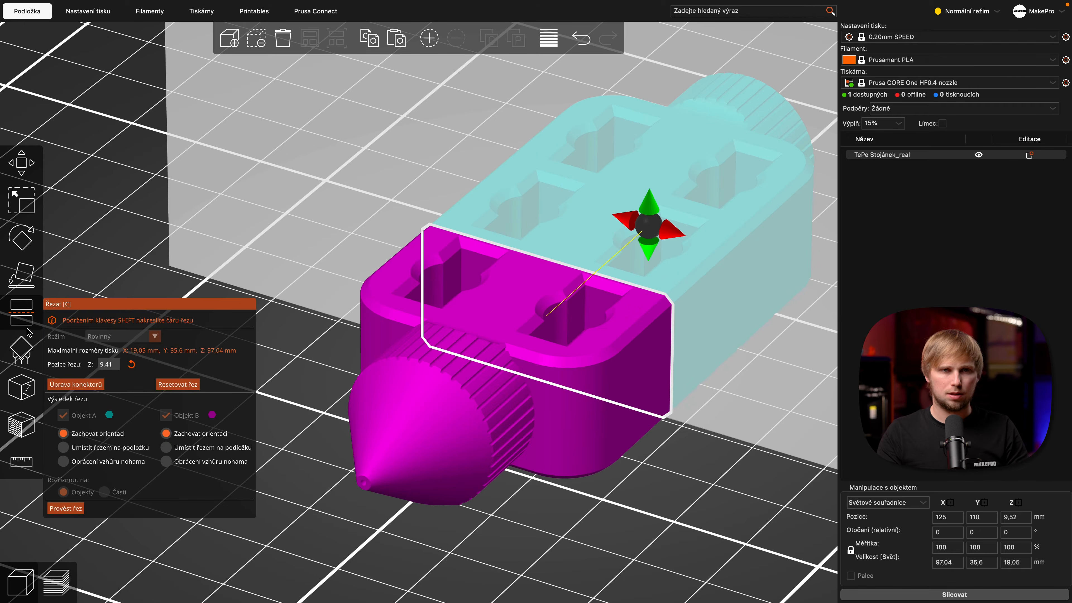
{"action": "left_click", "coordinate": [84, 385]}
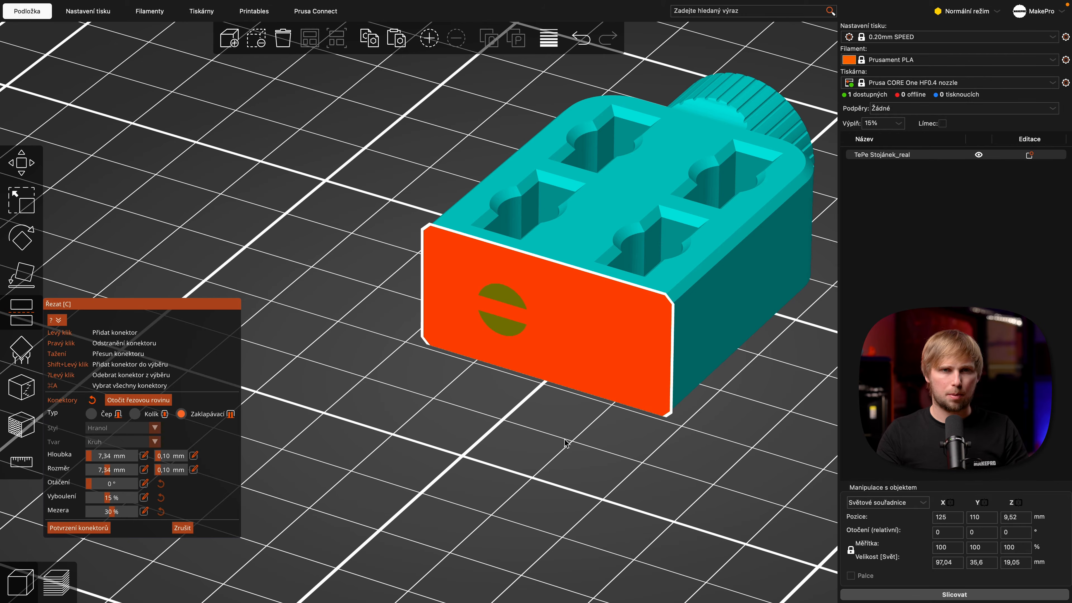
{"action": "left_click_drag", "start_coordinate": [465, 436], "coordinate": [200, 445]}
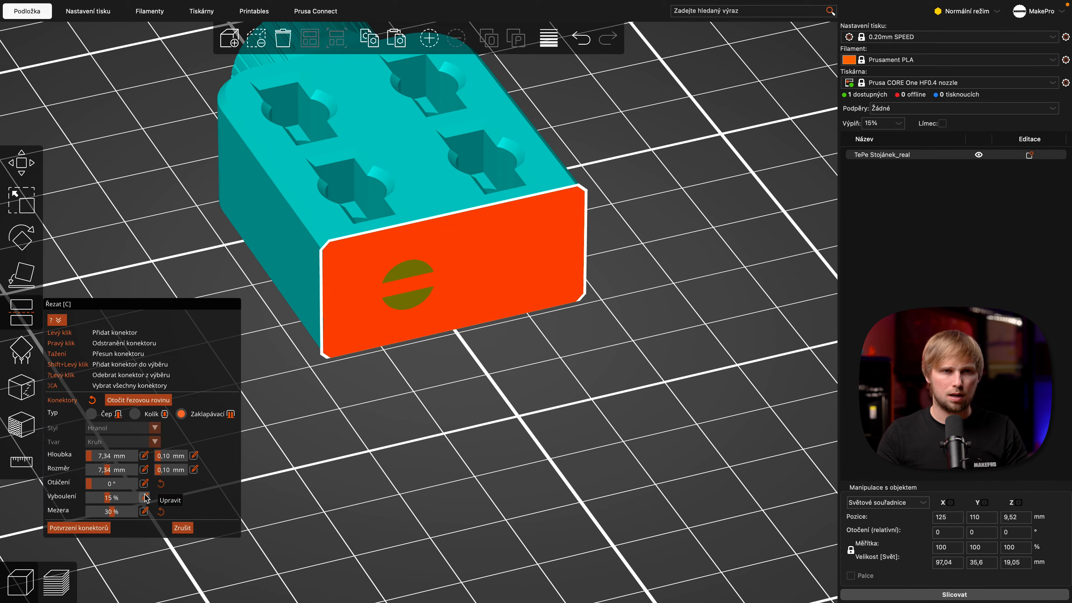
Set the snap connector's rotation to 100°.
{"action": "left_click_drag", "start_coordinate": [88, 484], "coordinate": [123, 488]}
{"action": "left_click", "coordinate": [144, 483]}
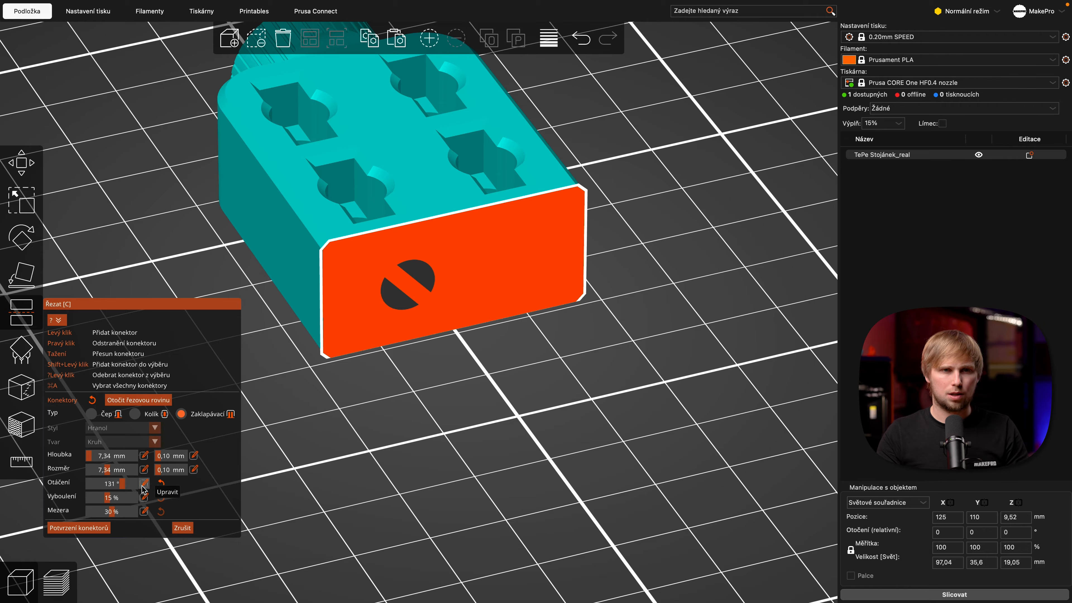
{"action": "type", "text": "100"}
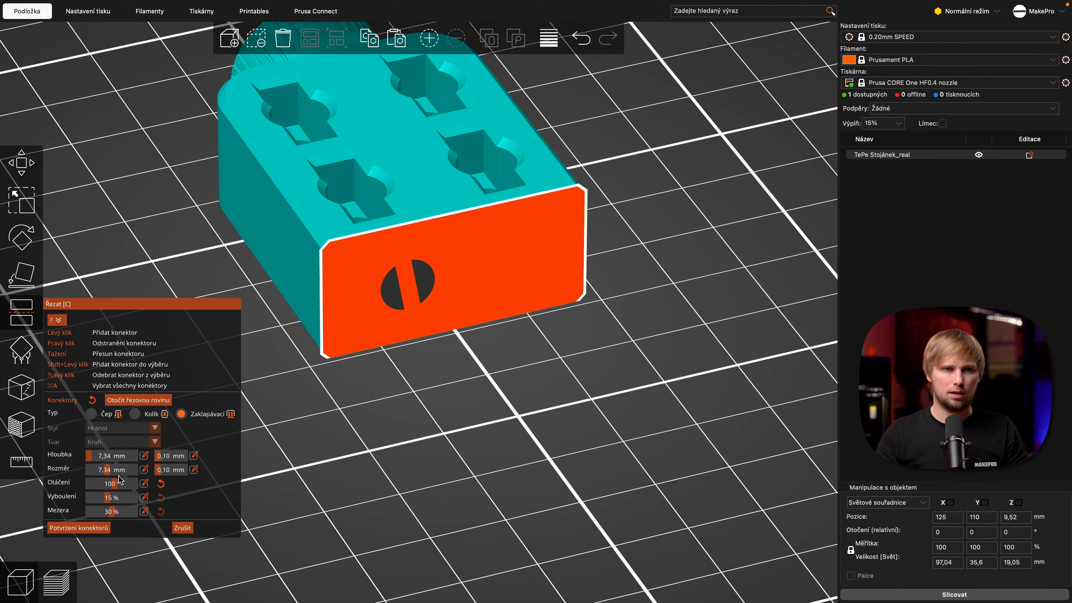
{"action": "key", "text": "Return"}
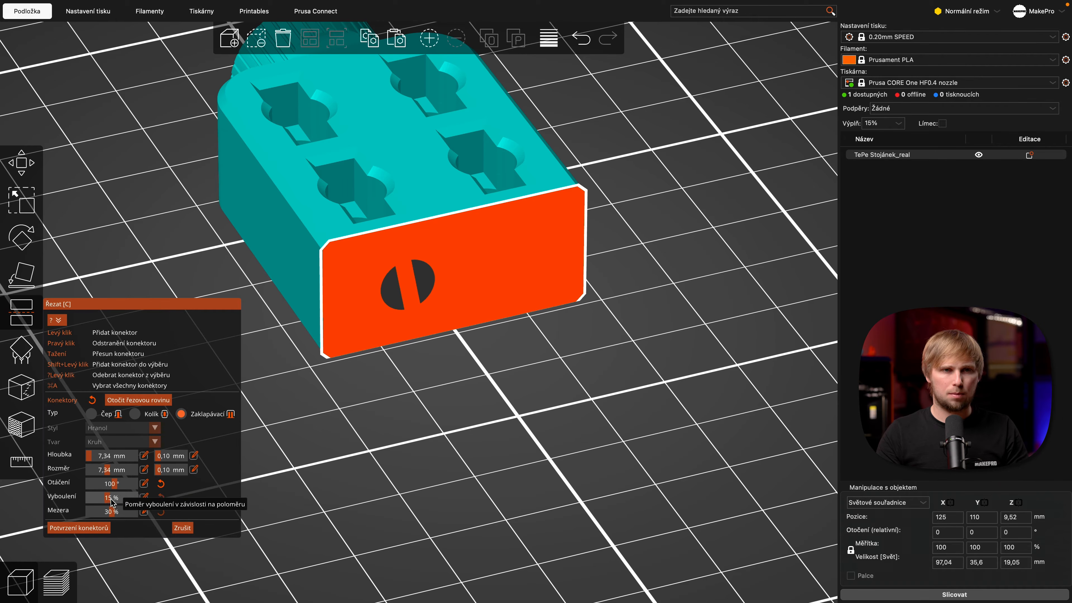
Set the snap connector's gap to 33% and bulge to 21%, and flip the cutting plane to view the plug.
{"action": "left_click_drag", "start_coordinate": [111, 513], "coordinate": [99, 499]}
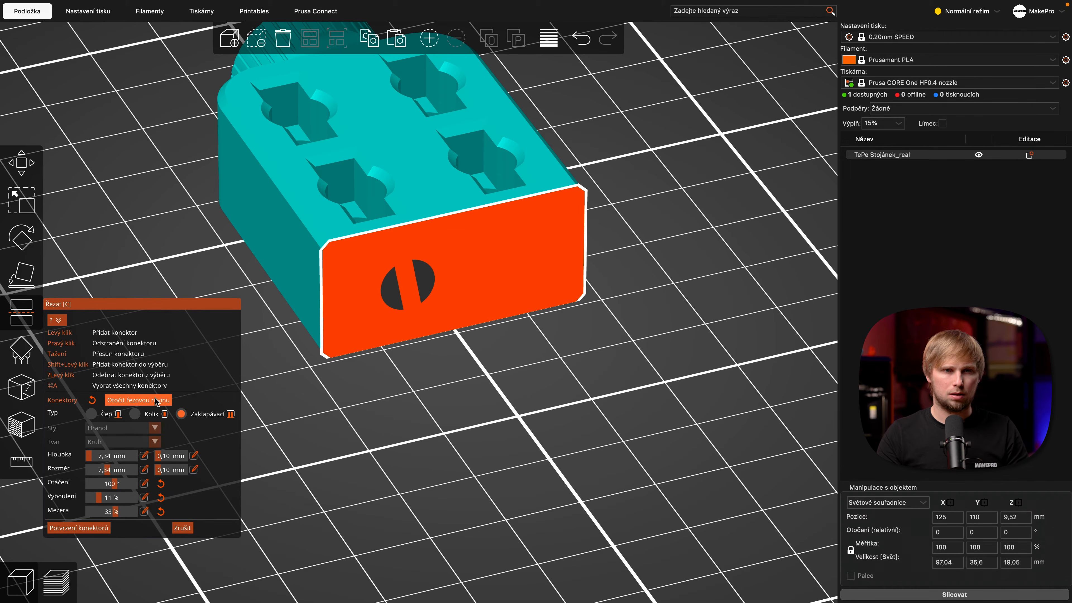
{"action": "left_click", "coordinate": [153, 407]}
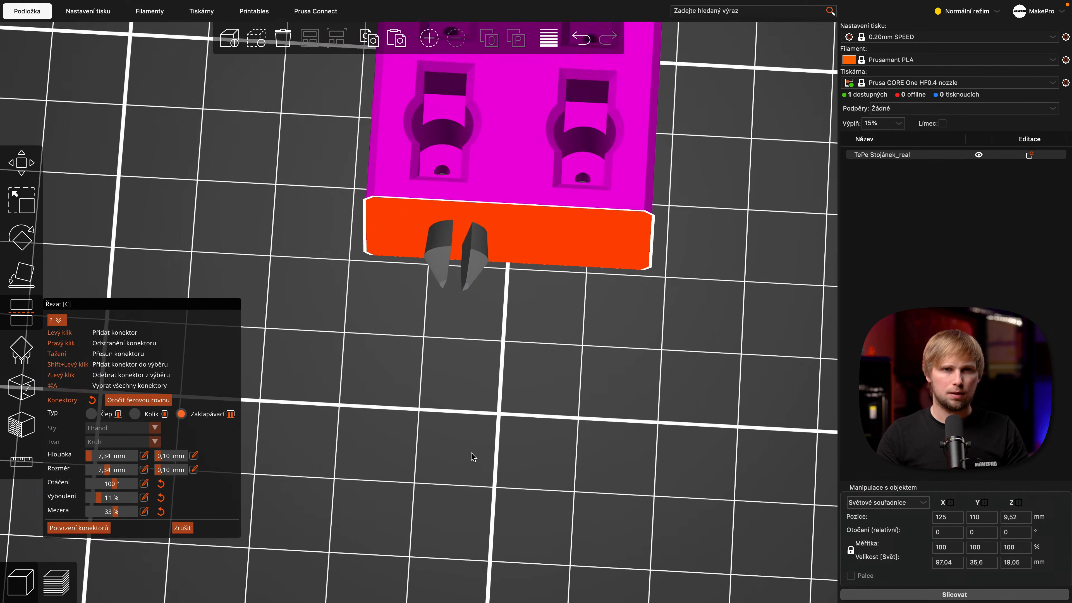
{"action": "right_click_drag", "start_coordinate": [481, 435], "coordinate": [442, 474]}
{"action": "mouse_move", "coordinate": [101, 501]}
{"action": "left_mouse_down"}
{"action": "mouse_move", "coordinate": [145, 495]}
{"action": "mouse_move", "coordinate": [53, 501]}
{"action": "mouse_move", "coordinate": [115, 503]}
{"action": "left_mouse_up"}
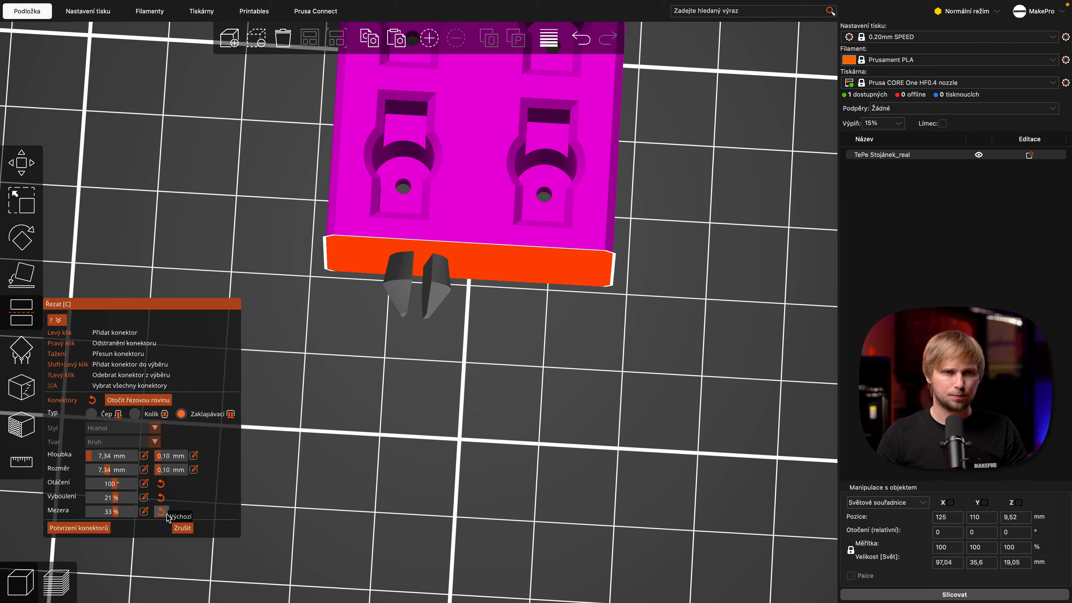
Cancel the connector edits and leave the cut tool without cutting the holder.
{"action": "left_click", "coordinate": [181, 529]}
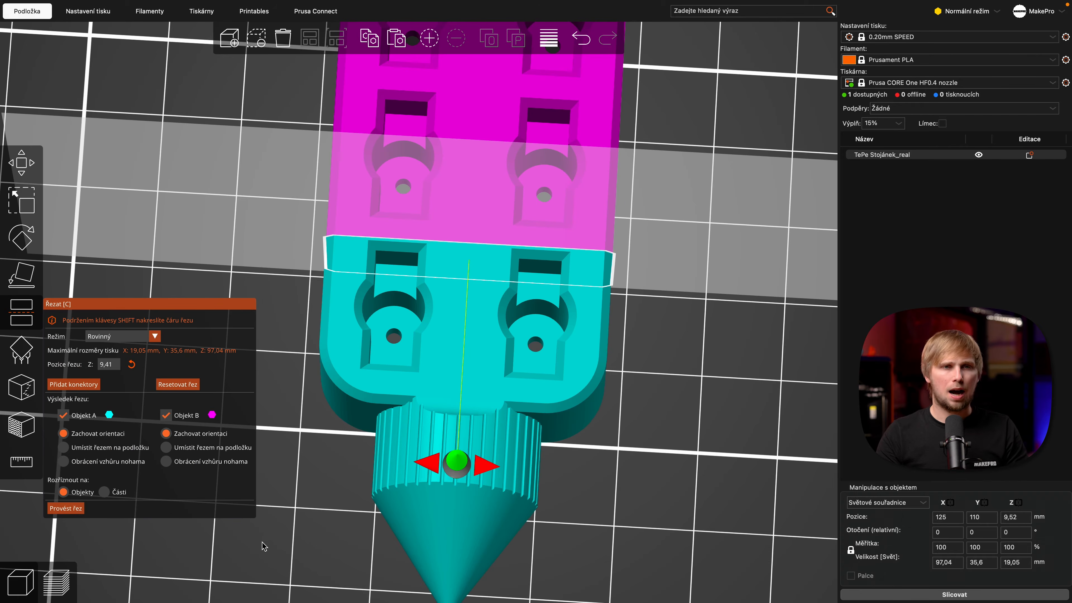
{"action": "left_click_drag", "start_coordinate": [672, 485], "coordinate": [689, 474]}
{"action": "right_click_drag", "start_coordinate": [510, 544], "coordinate": [563, 532]}
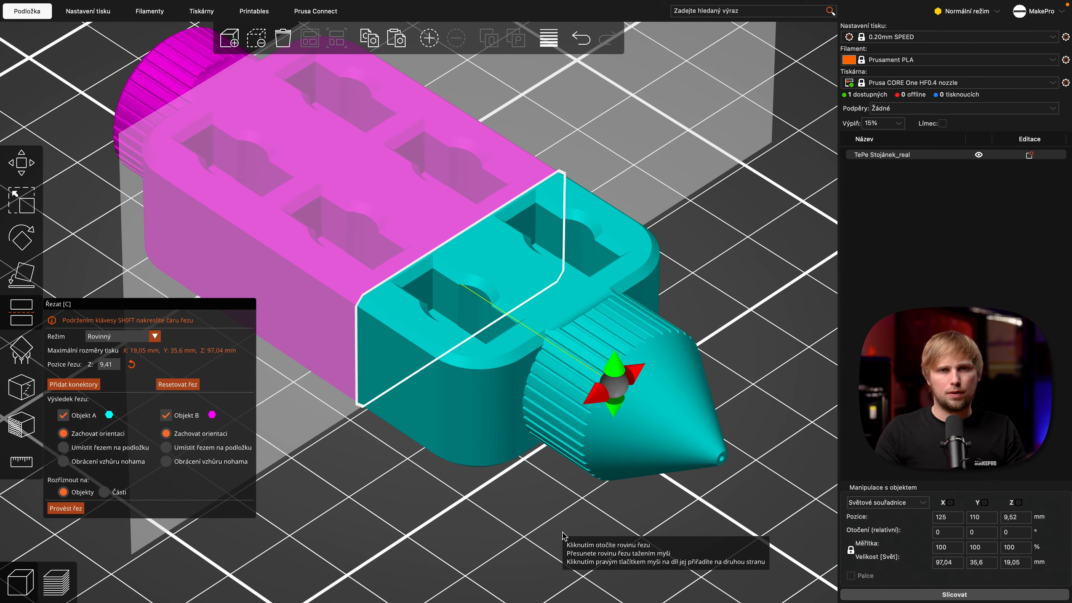
{"action": "scroll", "coordinate": [563, 532], "scroll_direction": "down", "scroll_amount": 4}
{"action": "left_click_drag", "start_coordinate": [564, 536], "coordinate": [534, 531]}
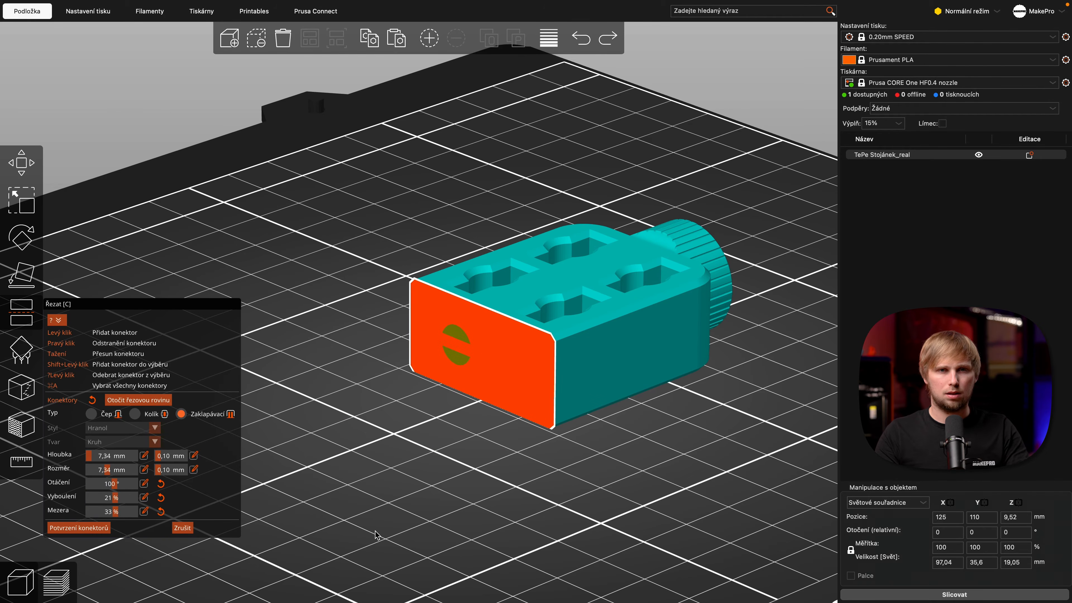
{"action": "left_click", "coordinate": [21, 163]}
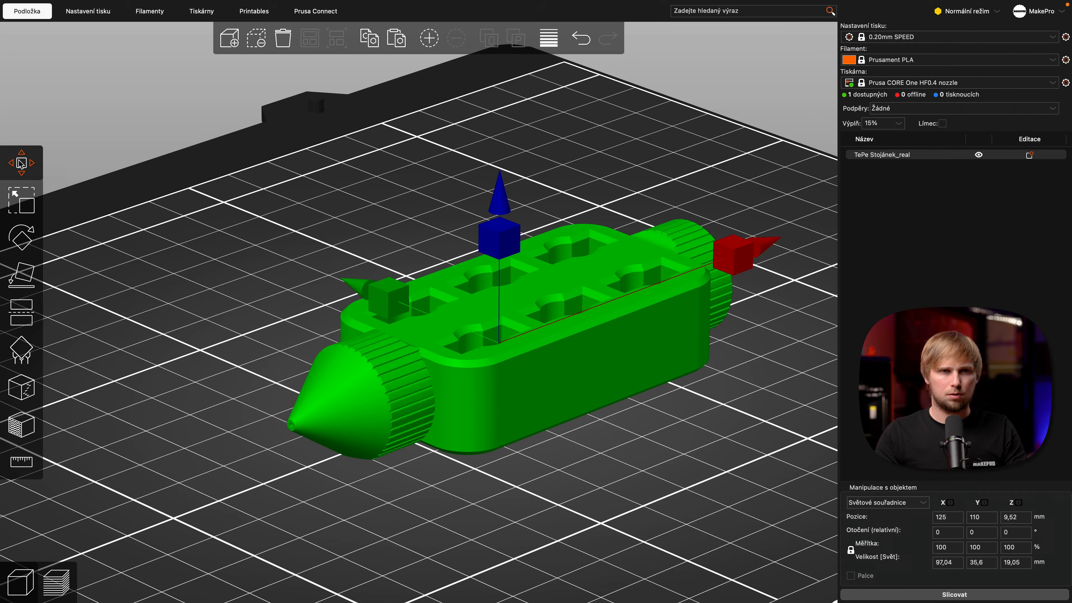
{"action": "left_click", "coordinate": [200, 213]}
{"action": "left_click", "coordinate": [446, 345]}
{"action": "mouse_move", "coordinate": [256, 201]}
{"action": "left_mouse_down"}
{"action": "mouse_move", "coordinate": [292, 208]}
{"action": "mouse_move", "coordinate": [261, 211]}
{"action": "left_mouse_up"}
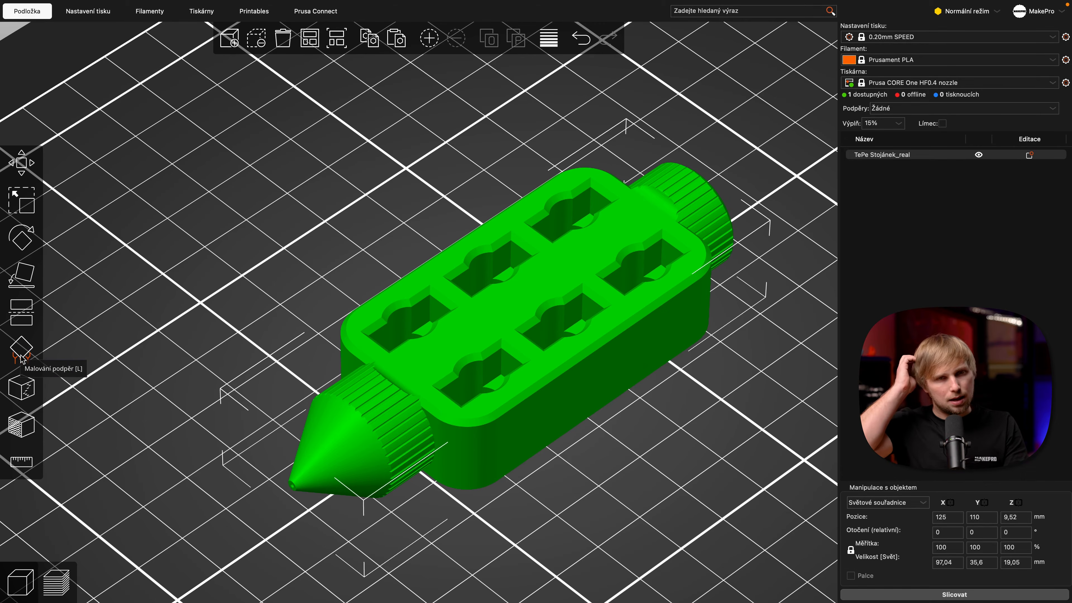
Delete the toothbrush holder from the bed and import Držák volantu_obě velikosti v2.3mf from Downloads.
{"action": "key", "text": "Delete"}
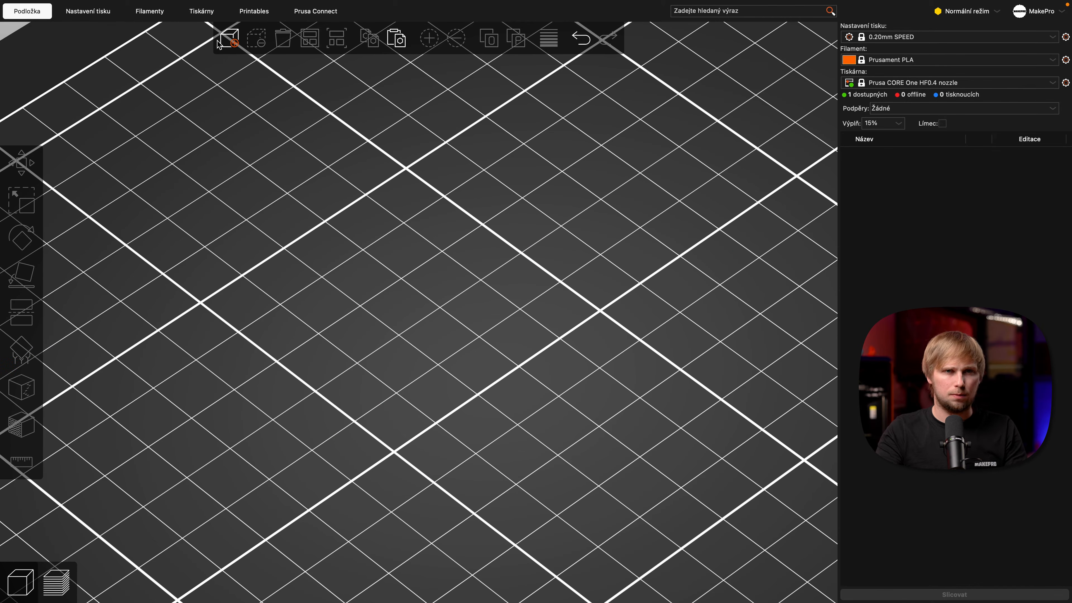
{"action": "key", "text": "super+i"}
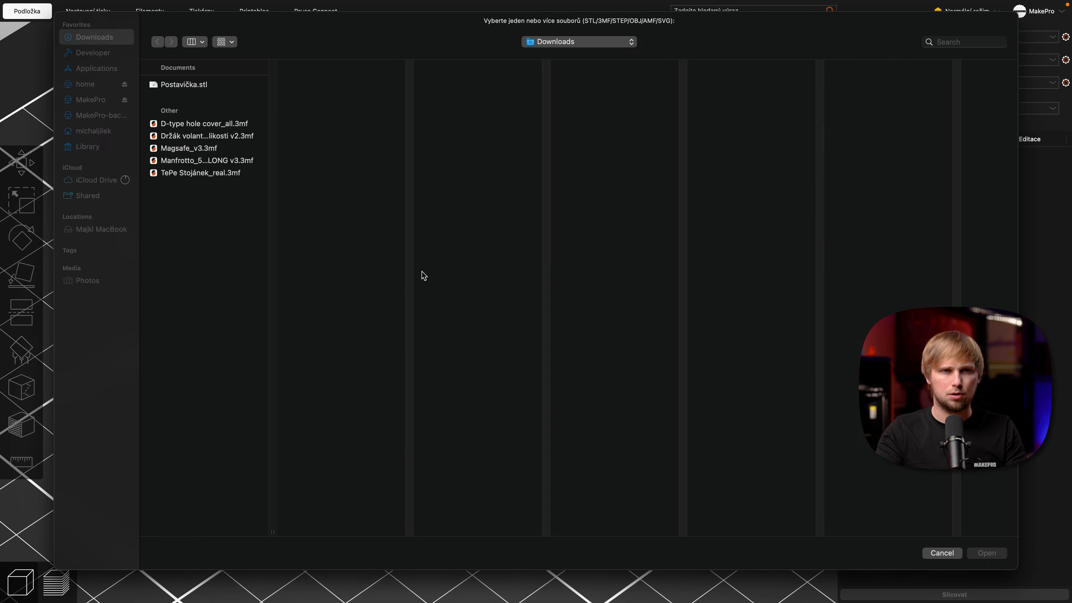
{"action": "left_click", "coordinate": [234, 136]}
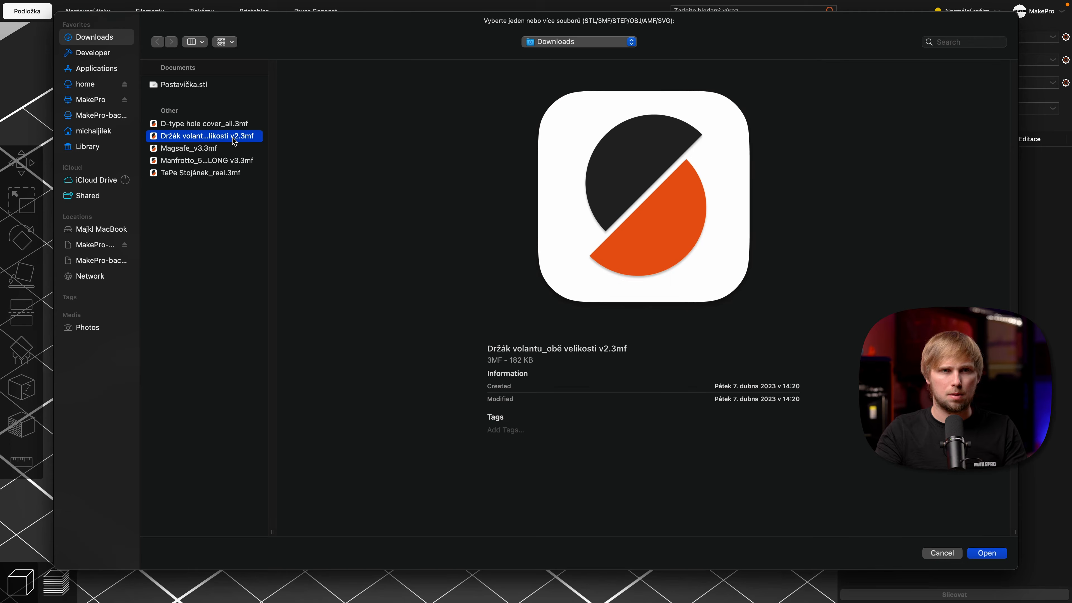
{"action": "left_click", "coordinate": [984, 556]}
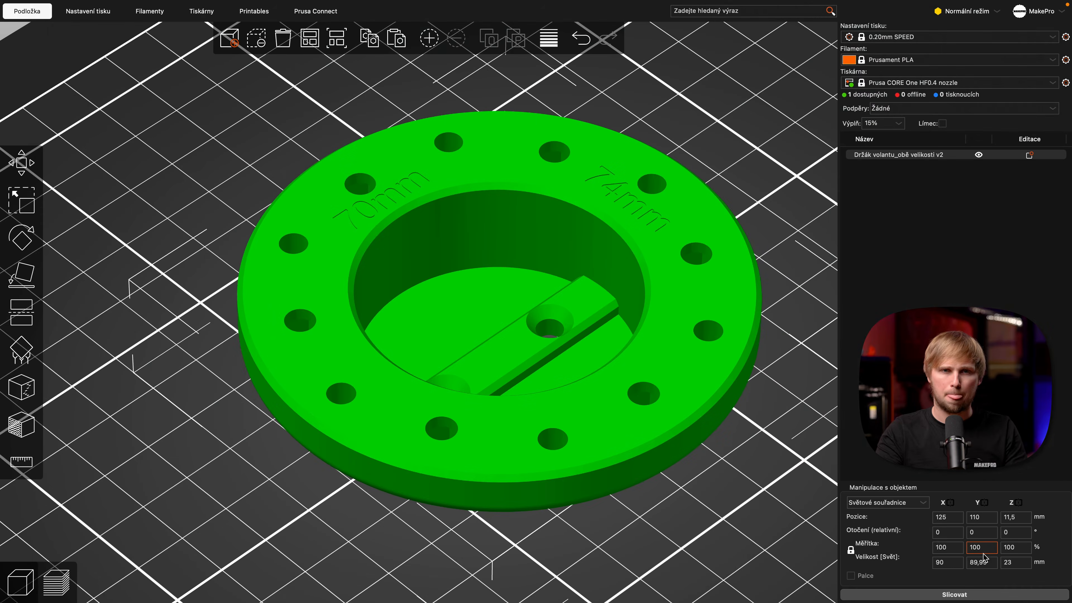
Place the steering wheel holder upside down, with its engraved flange face on the bed.
{"action": "left_click", "coordinate": [733, 573]}
{"action": "left_click_drag", "start_coordinate": [732, 578], "coordinate": [729, 549]}
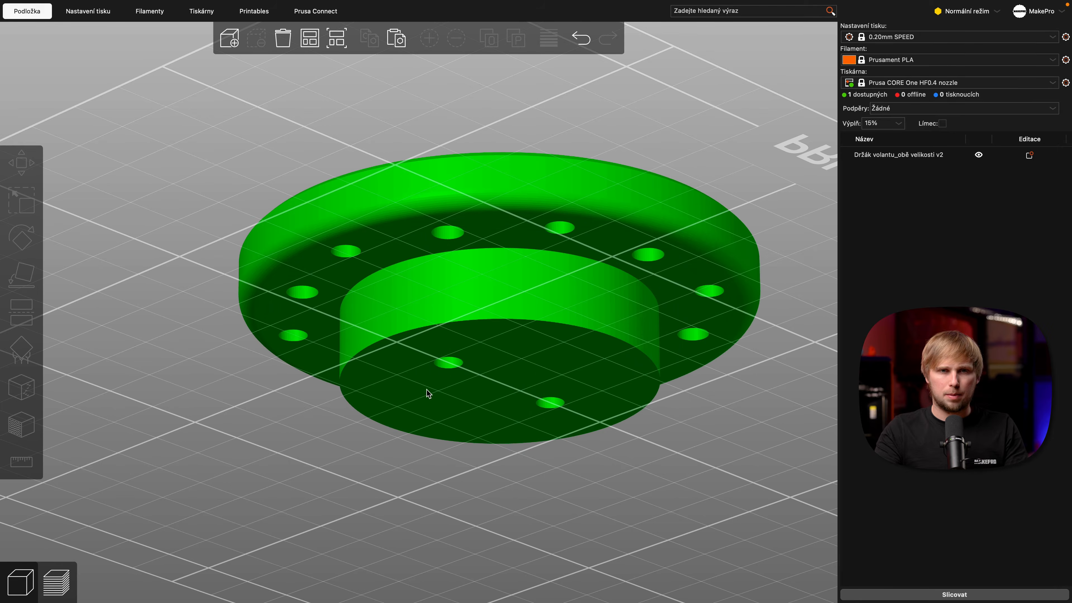
{"action": "left_click_drag", "start_coordinate": [676, 437], "coordinate": [676, 470]}
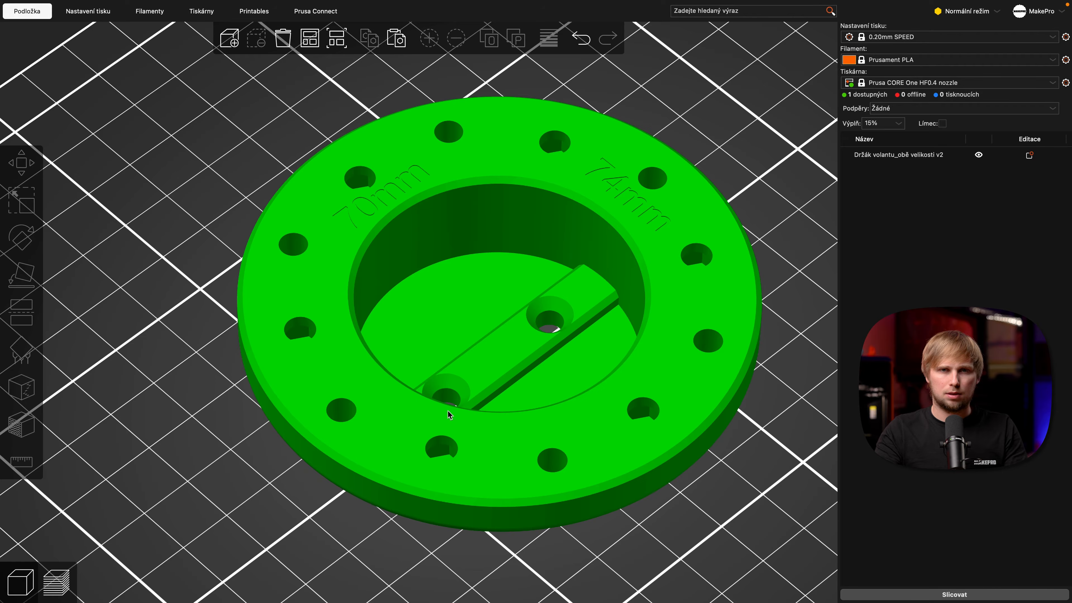
{"action": "right_click_drag", "start_coordinate": [721, 497], "coordinate": [639, 369]}
{"action": "left_click_drag", "start_coordinate": [638, 375], "coordinate": [666, 437]}
{"action": "scroll", "coordinate": [666, 437], "scroll_direction": "down", "scroll_amount": 1}
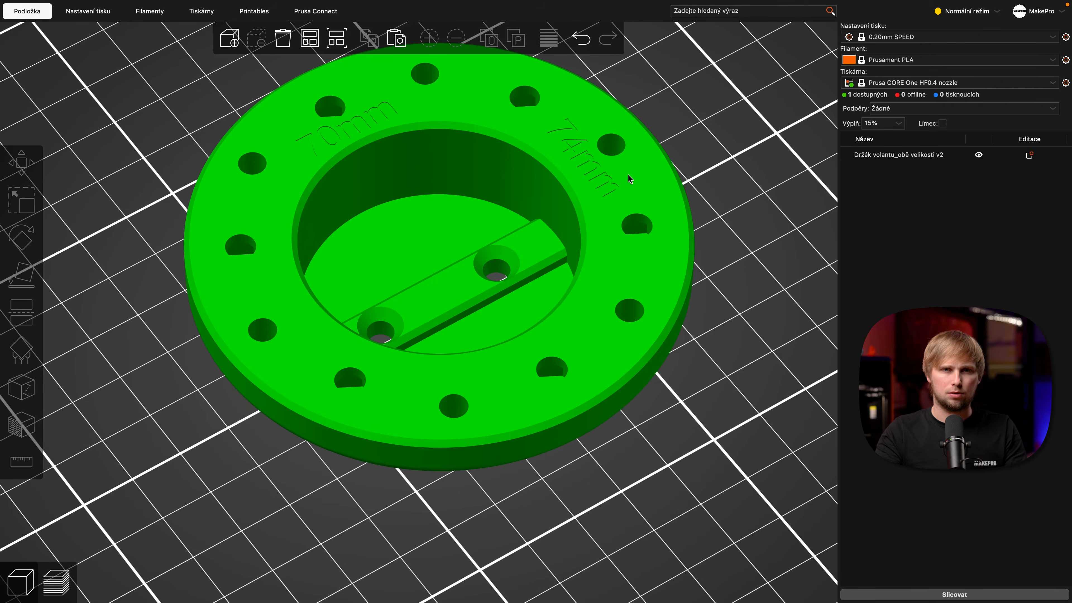
{"action": "left_click", "coordinate": [293, 270]}
{"action": "left_click", "coordinate": [23, 276]}
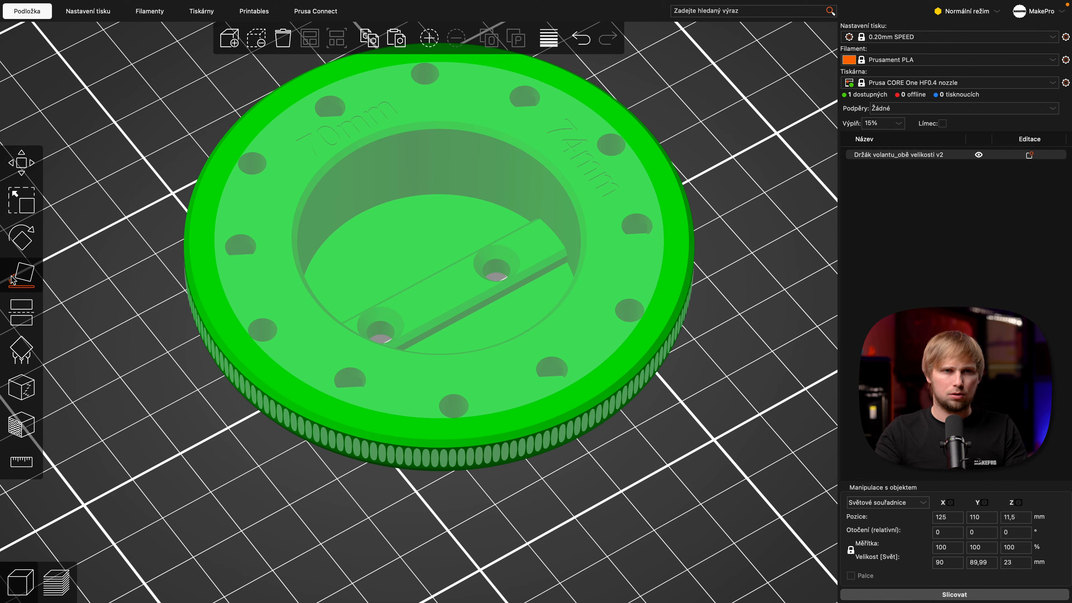
{"action": "left_click", "coordinate": [462, 276]}
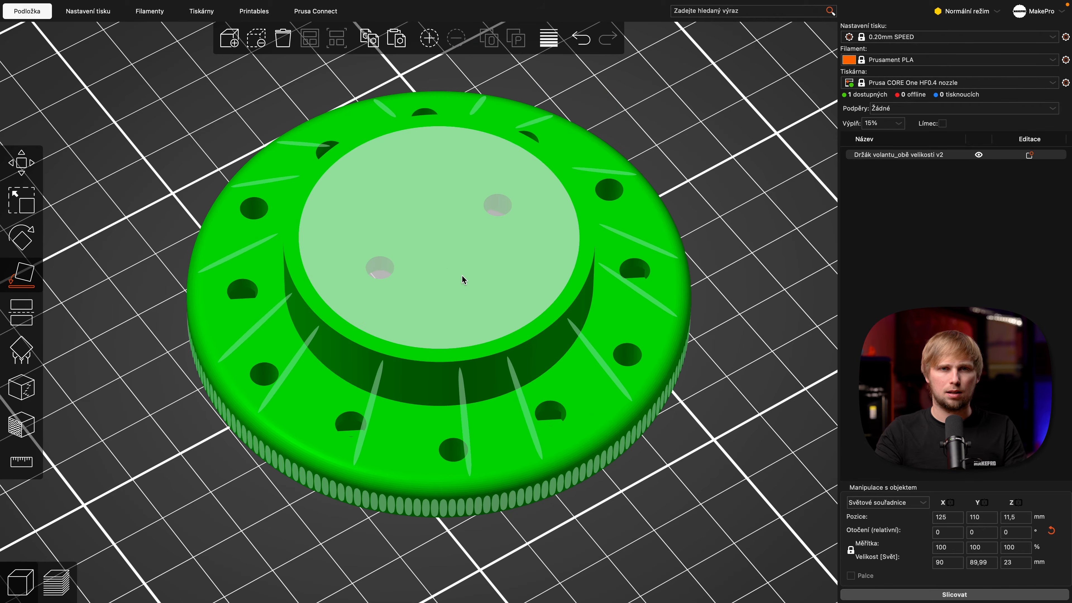
Set the supports for the flipped wheel holder to Pouze na tiskové podložce (on build plate only).
{"action": "left_click", "coordinate": [740, 497]}
{"action": "left_click_drag", "start_coordinate": [733, 534], "coordinate": [630, 475]}
{"action": "left_click", "coordinate": [557, 312]}
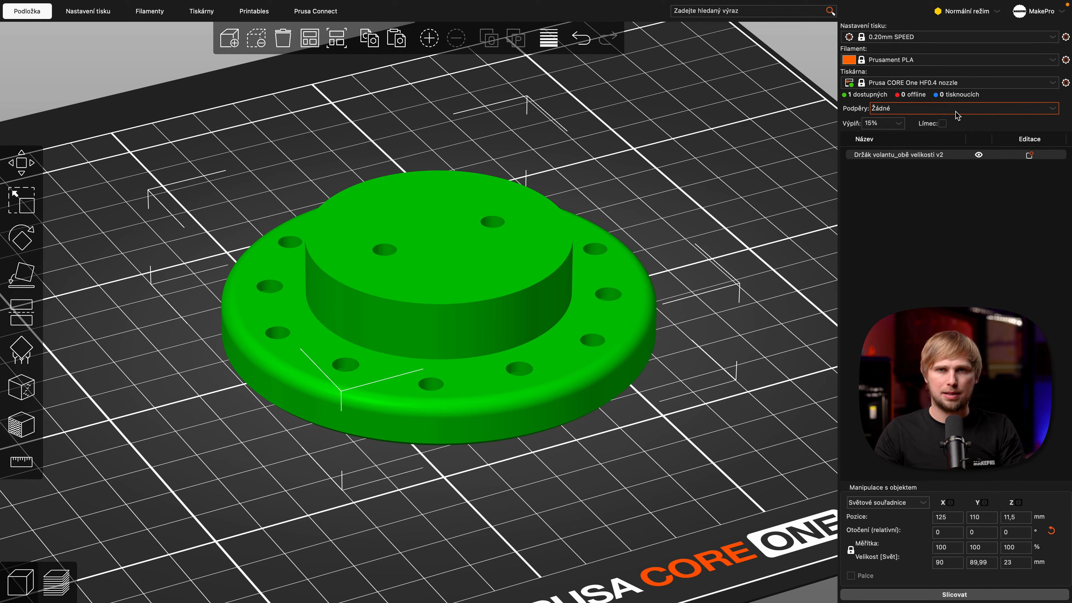
{"action": "left_click", "coordinate": [931, 109]}
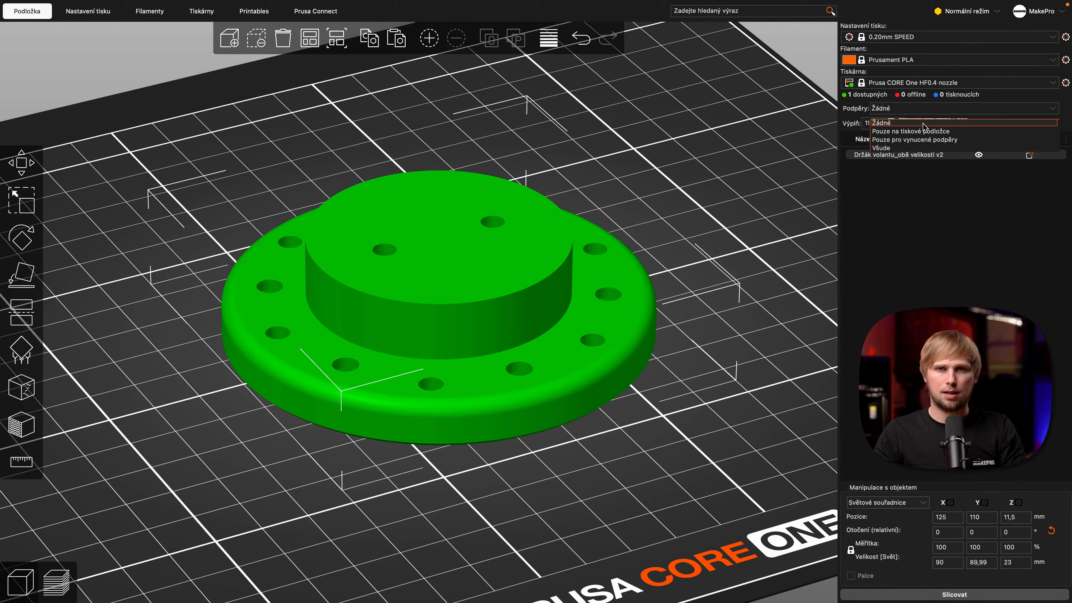
{"action": "left_click", "coordinate": [935, 133]}
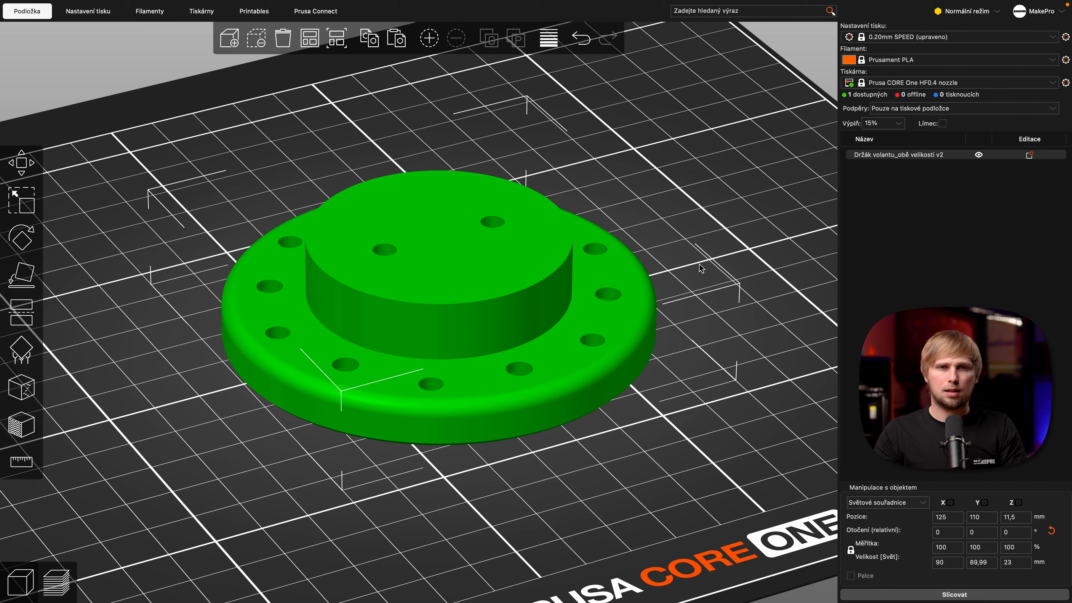
Check the flipped wheel holder from several sides and slice it with the build-plate supports.
{"action": "left_click", "coordinate": [751, 210]}
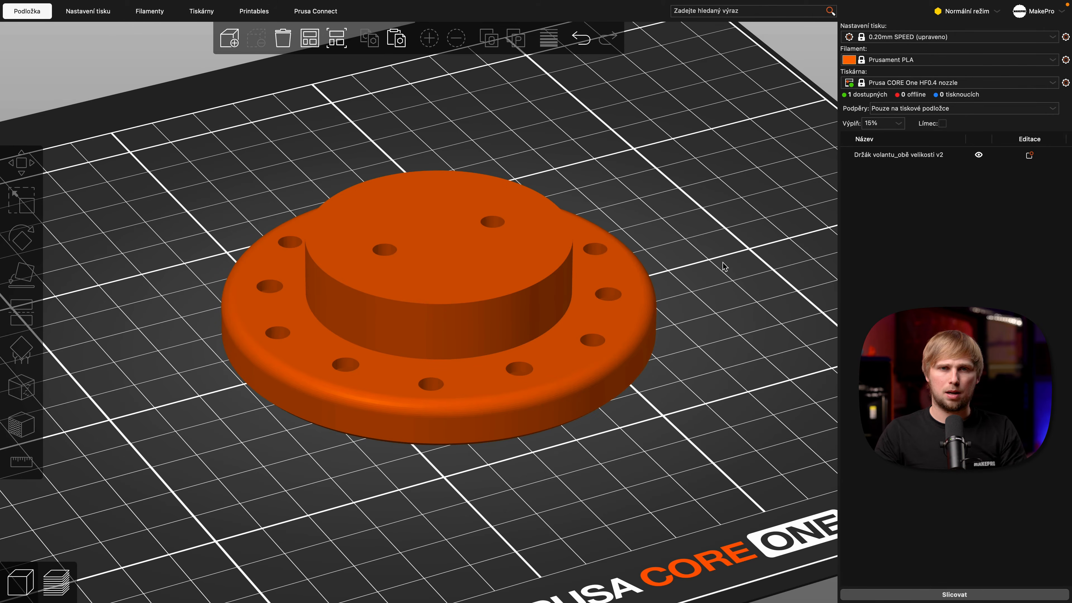
{"action": "key", "text": "1"}
{"action": "key", "text": "2"}
{"action": "key", "text": "3"}
{"action": "key", "text": "0"}
{"action": "left_click_drag", "start_coordinate": [725, 263], "coordinate": [718, 292]}
{"action": "left_click", "coordinate": [944, 595]}
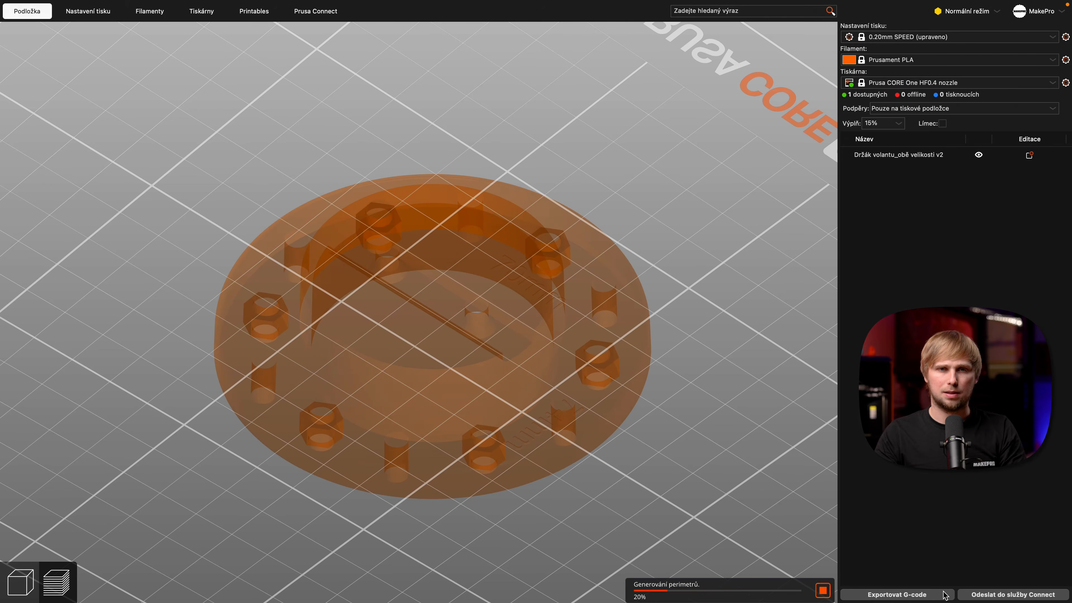
Examine the supports inside the central recess, lowering the layer preview to 13.60 mm and returning it to the top layer.
{"action": "mouse_move", "coordinate": [673, 217]}
{"action": "left_mouse_down"}
{"action": "mouse_move", "coordinate": [667, 244]}
{"action": "mouse_move", "coordinate": [669, 221]}
{"action": "left_mouse_up"}
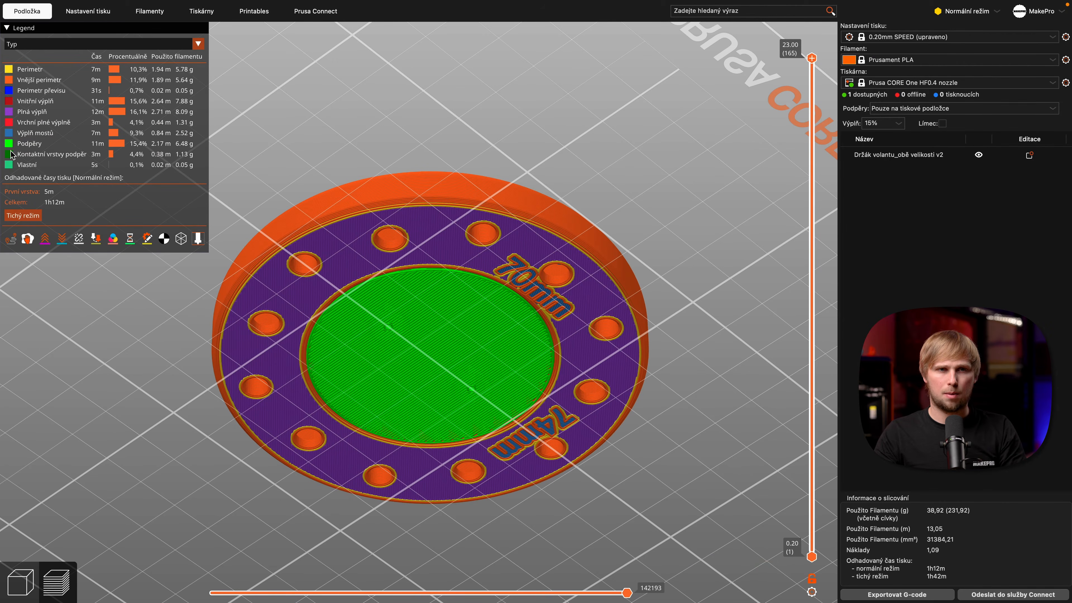
{"action": "left_click_drag", "start_coordinate": [758, 207], "coordinate": [753, 234]}
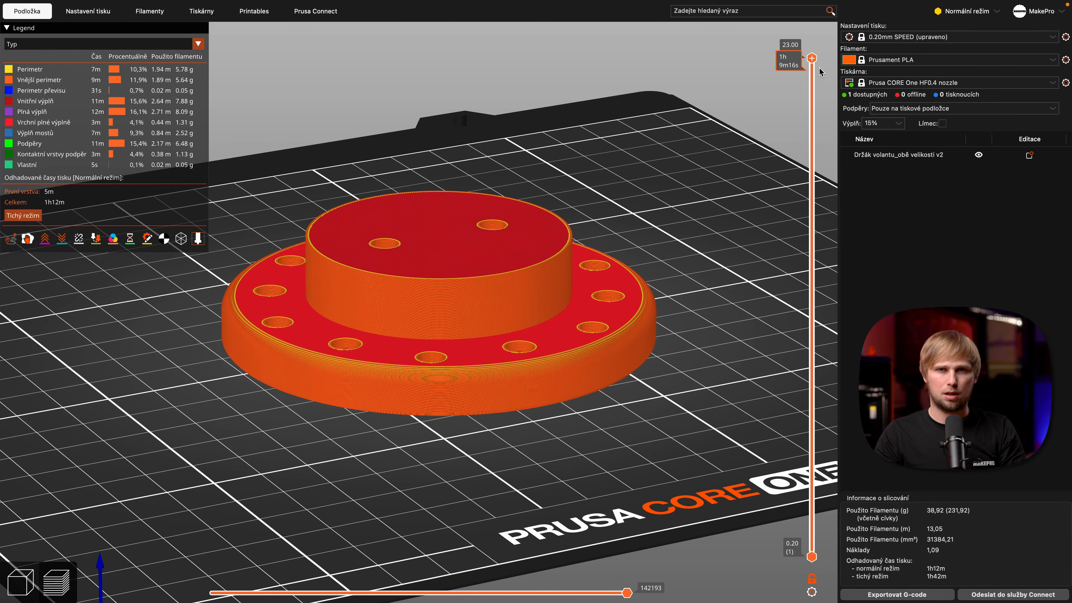
{"action": "left_click_drag", "start_coordinate": [812, 58], "coordinate": [812, 239]}
{"action": "left_click_drag", "start_coordinate": [621, 176], "coordinate": [632, 202]}
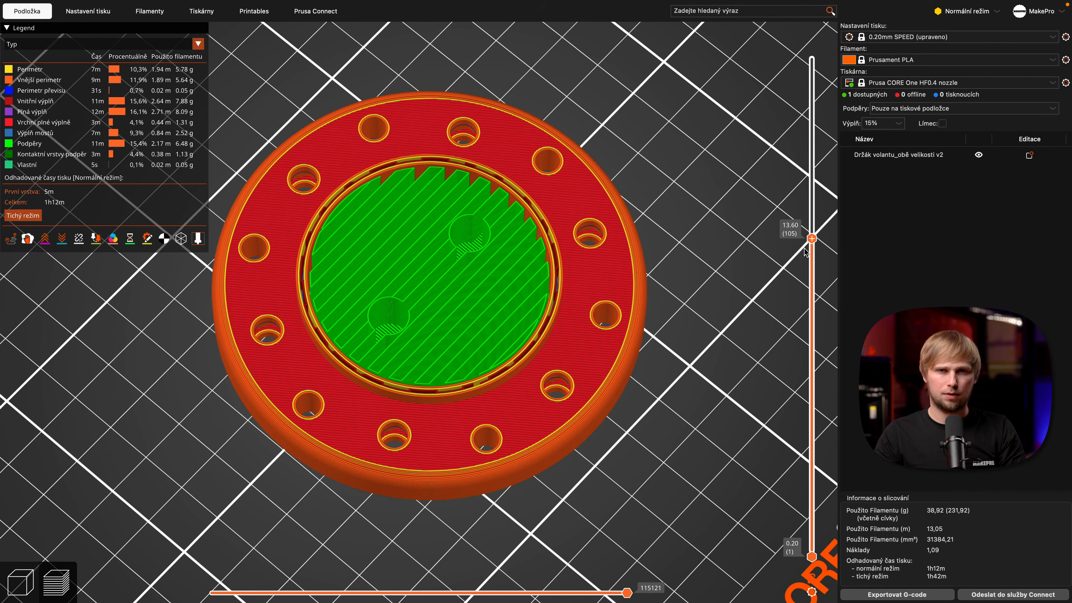
{"action": "left_click_drag", "start_coordinate": [812, 243], "coordinate": [816, 52]}
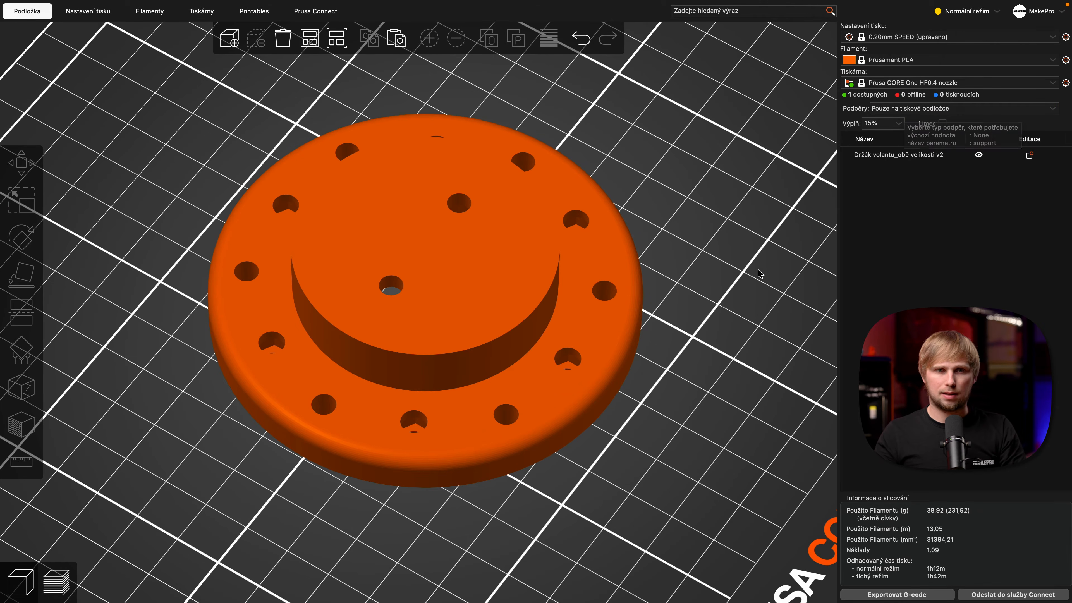
Examine the flange's screw holes up close in the 3D model and in the sliced preview.
{"action": "scroll", "coordinate": [760, 274], "scroll_direction": "up", "scroll_amount": 2}
{"action": "scroll", "coordinate": [760, 274], "scroll_direction": "up", "scroll_amount": 2}
{"action": "scroll", "coordinate": [650, 324], "scroll_direction": "up", "scroll_amount": 2}
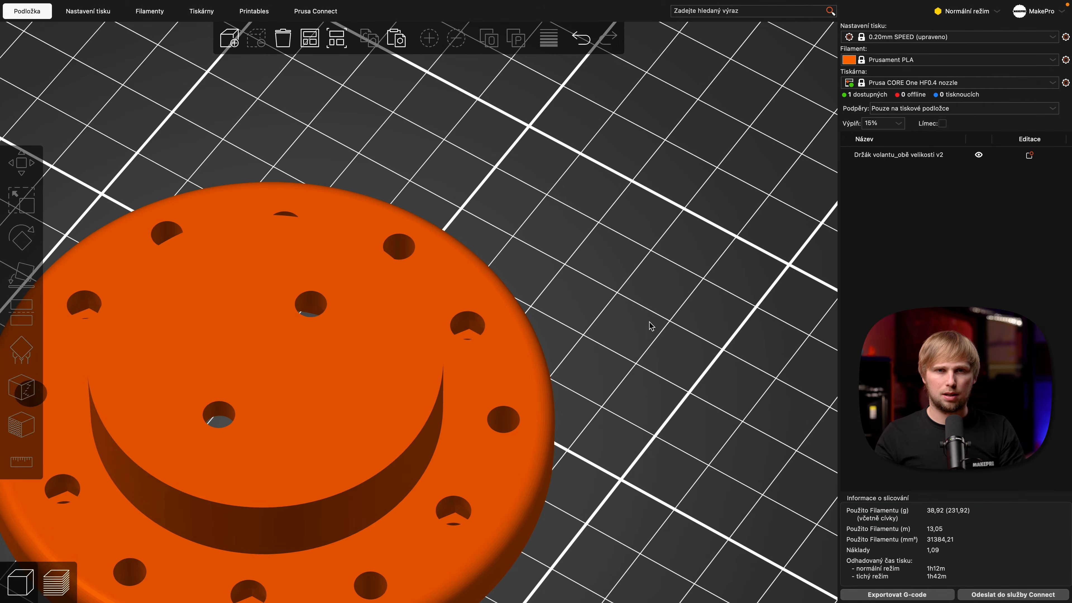
{"action": "scroll", "coordinate": [641, 325], "scroll_direction": "up", "scroll_amount": 5}
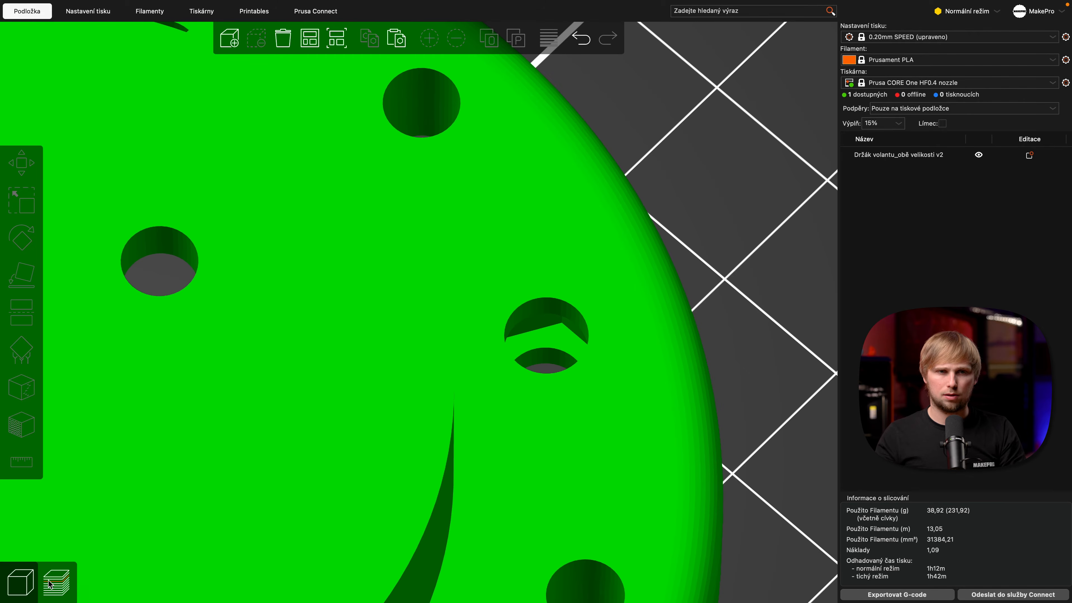
{"action": "left_click", "coordinate": [50, 584]}
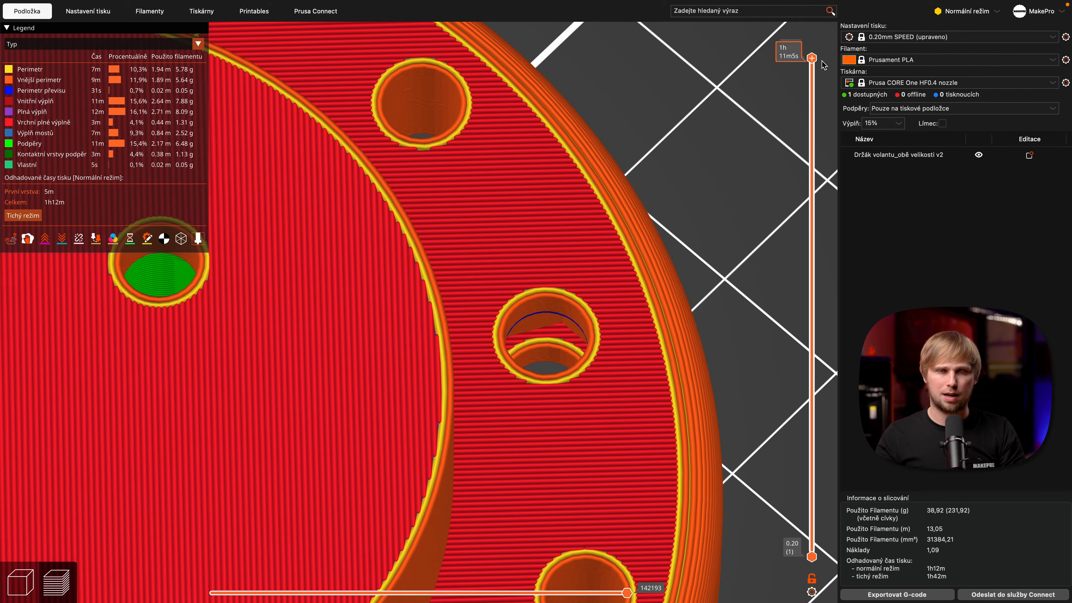
{"action": "left_click_drag", "start_coordinate": [746, 283], "coordinate": [750, 250]}
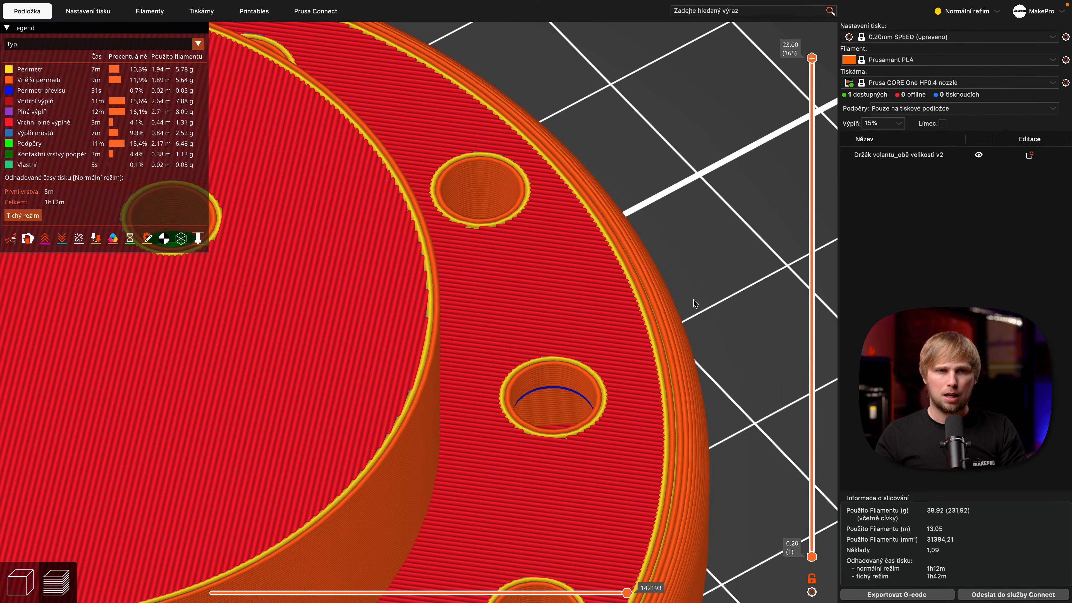
Set the supports to "Všude" and slice the flange model.
{"action": "left_click", "coordinate": [901, 112]}
{"action": "left_click", "coordinate": [901, 111]}
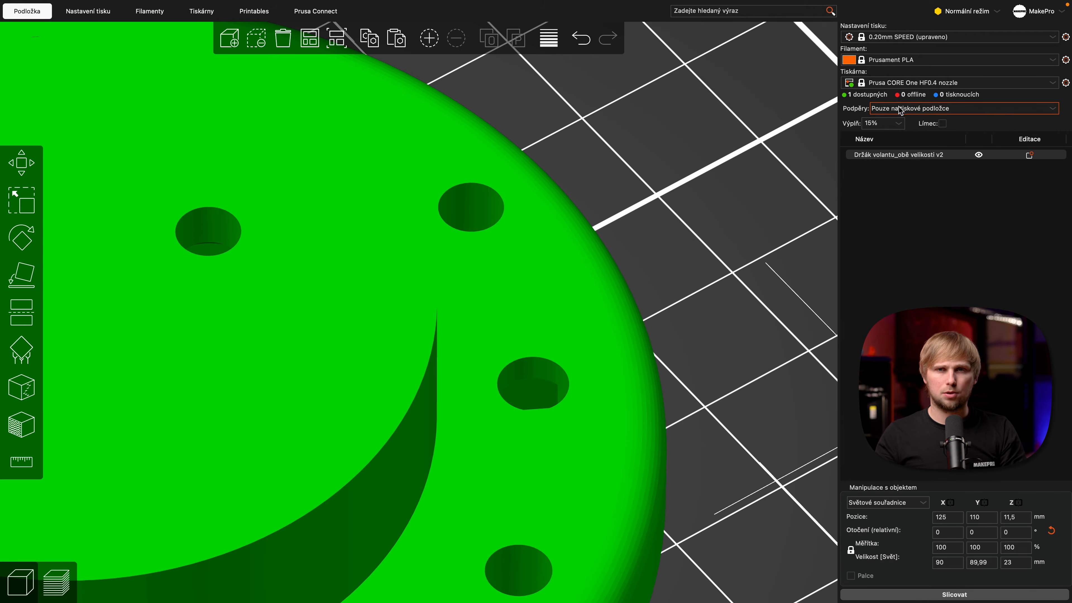
{"action": "left_click", "coordinate": [904, 110]}
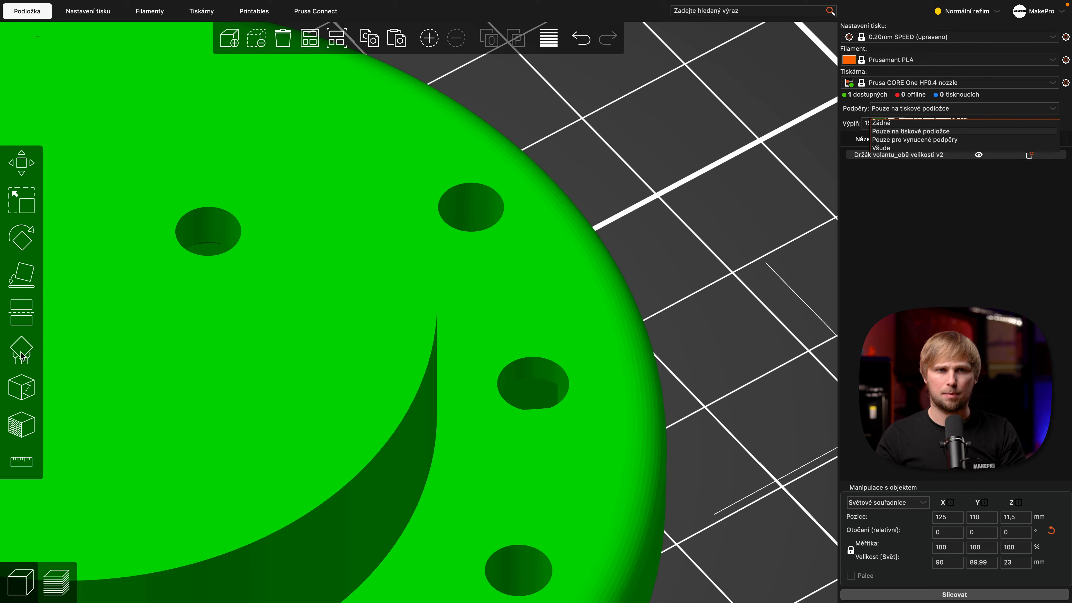
{"action": "left_click", "coordinate": [906, 148]}
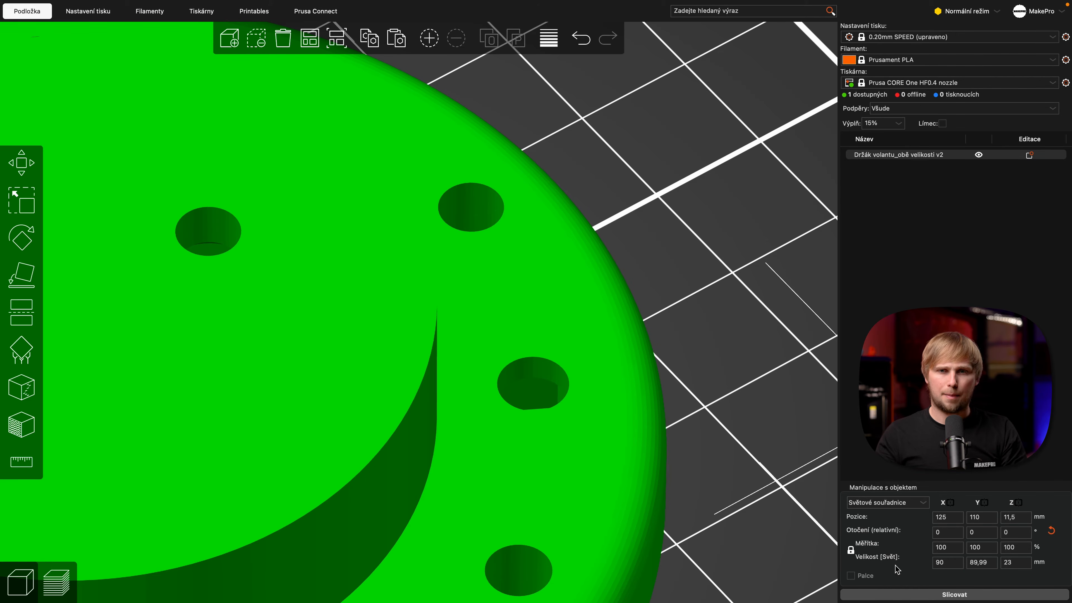
{"action": "left_click", "coordinate": [928, 594]}
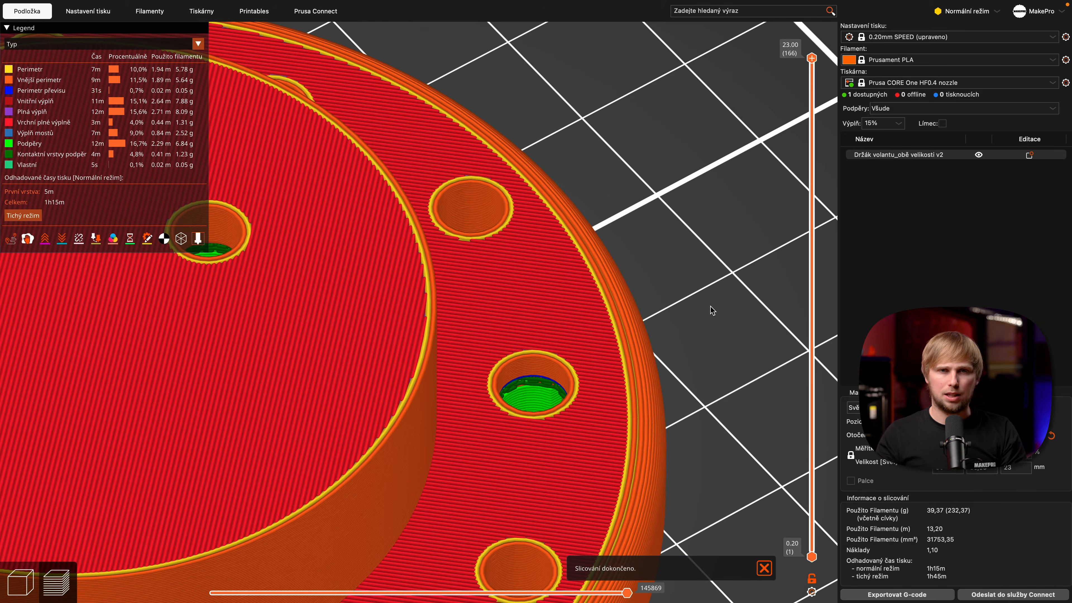
Examine the generated supports in the flange's bolt holes and central recess from above, from below and across the layers.
{"action": "scroll", "coordinate": [711, 312], "scroll_direction": "down", "scroll_amount": 3}
{"action": "scroll", "coordinate": [709, 309], "scroll_direction": "down", "scroll_amount": 4}
{"action": "left_click_drag", "start_coordinate": [575, 361], "coordinate": [569, 327]}
{"action": "scroll", "coordinate": [423, 353], "scroll_direction": "down", "scroll_amount": 7}
{"action": "scroll", "coordinate": [424, 352], "scroll_direction": "up", "scroll_amount": 8}
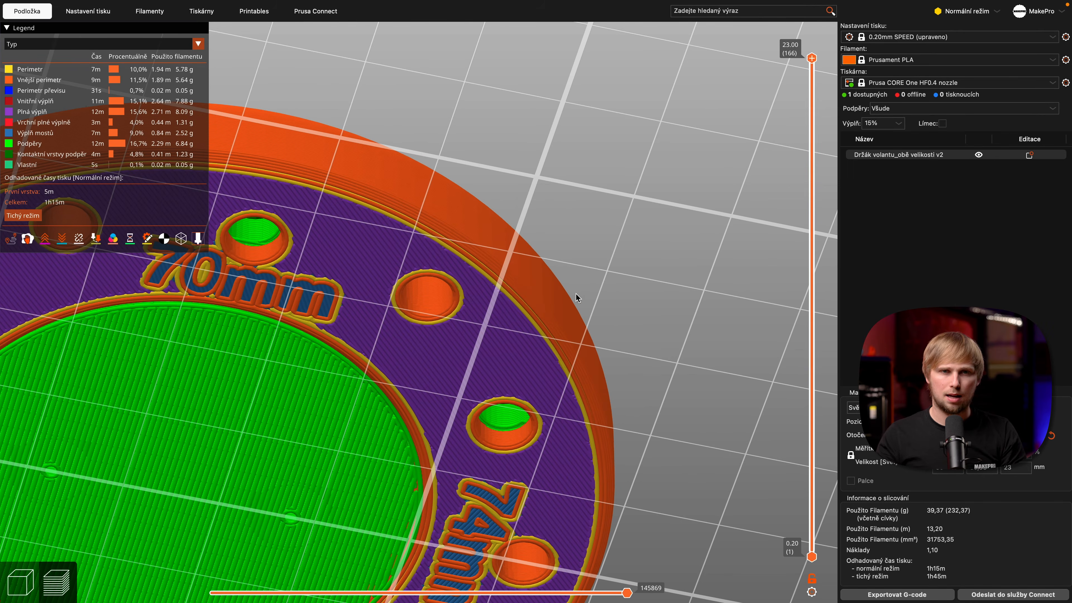
{"action": "left_click_drag", "start_coordinate": [557, 172], "coordinate": [523, 263]}
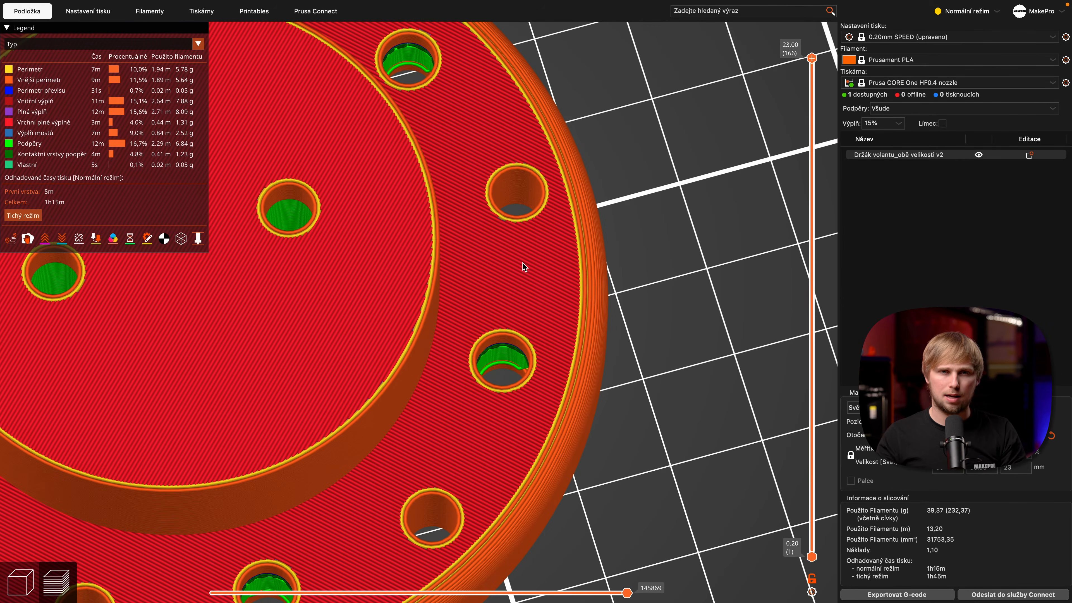
{"action": "left_click_drag", "start_coordinate": [636, 267], "coordinate": [646, 264]}
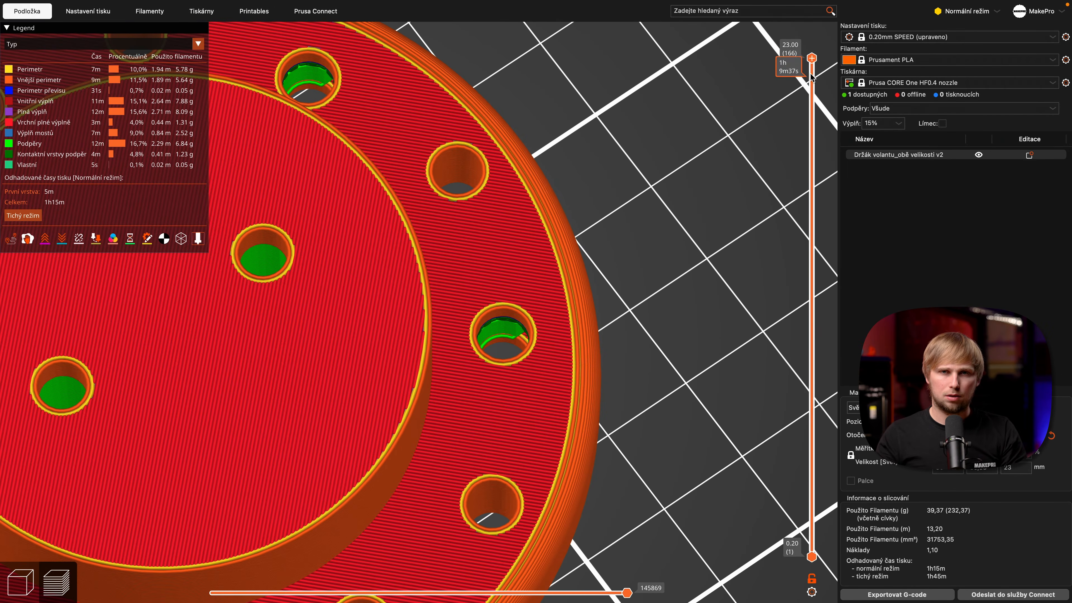
{"action": "left_click_drag", "start_coordinate": [812, 58], "coordinate": [792, 480]}
{"action": "scroll", "coordinate": [793, 480], "scroll_direction": "down", "scroll_amount": 5}
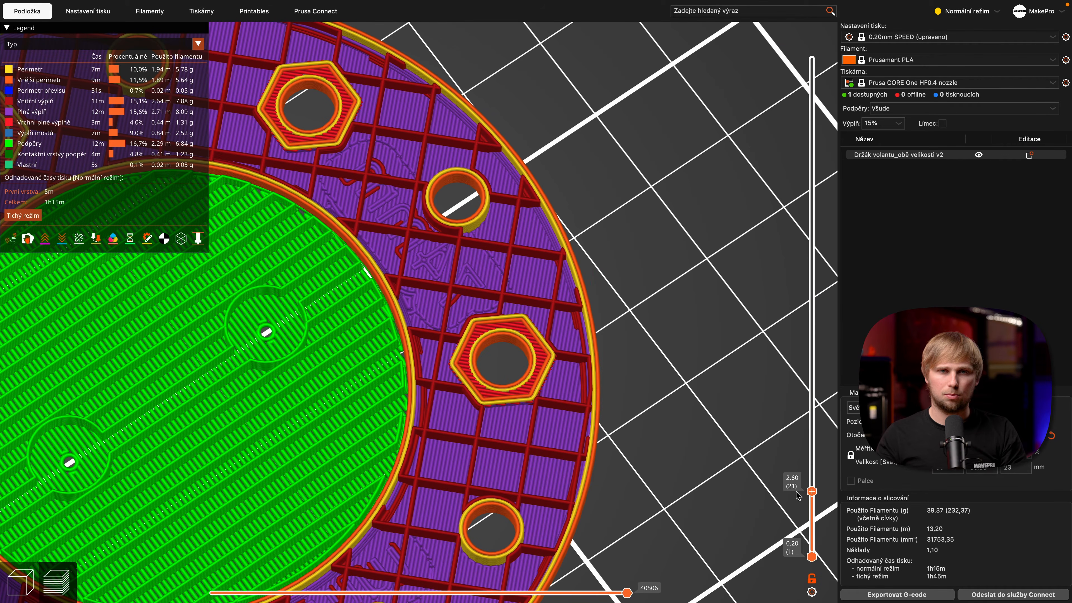
{"action": "left_click_drag", "start_coordinate": [812, 489], "coordinate": [838, 59]}
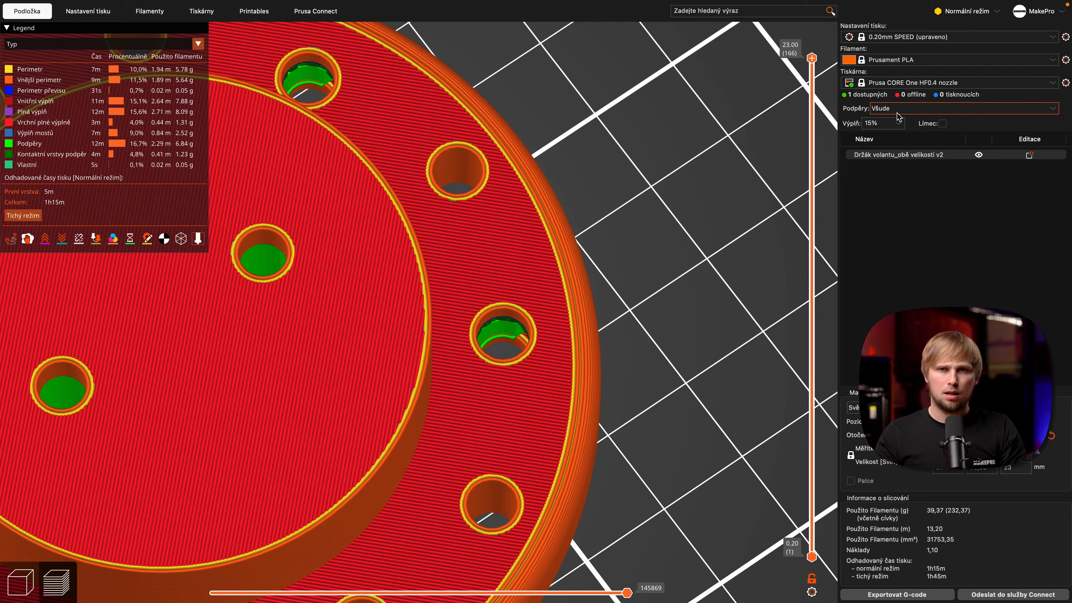
Set the supports to "Pouze pro vynucené podpěry" in the 3D editor and slice the model.
{"action": "left_click", "coordinate": [21, 582]}
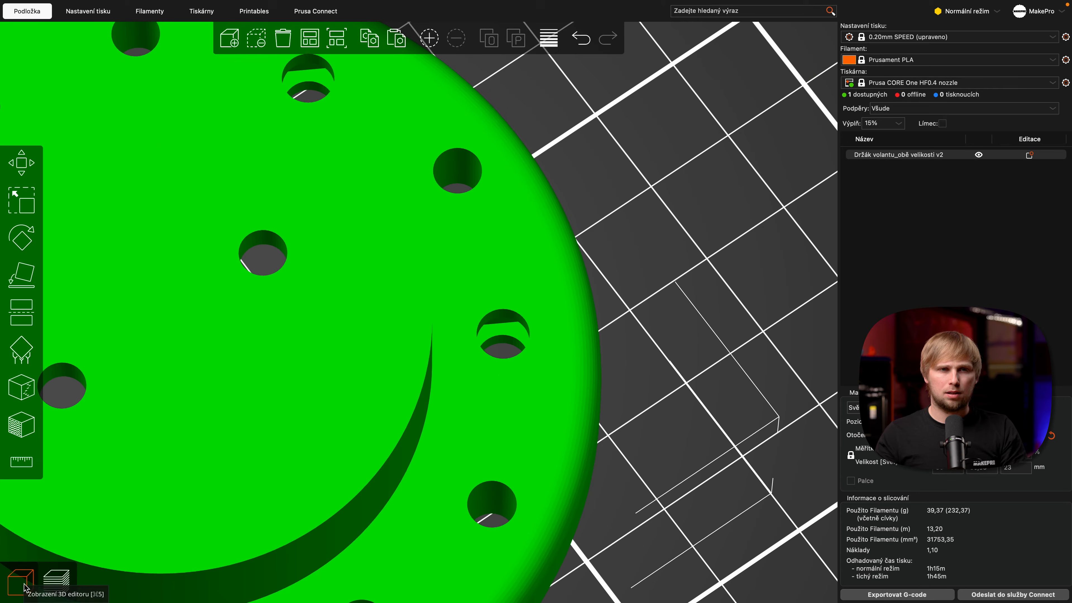
{"action": "left_click", "coordinate": [937, 112]}
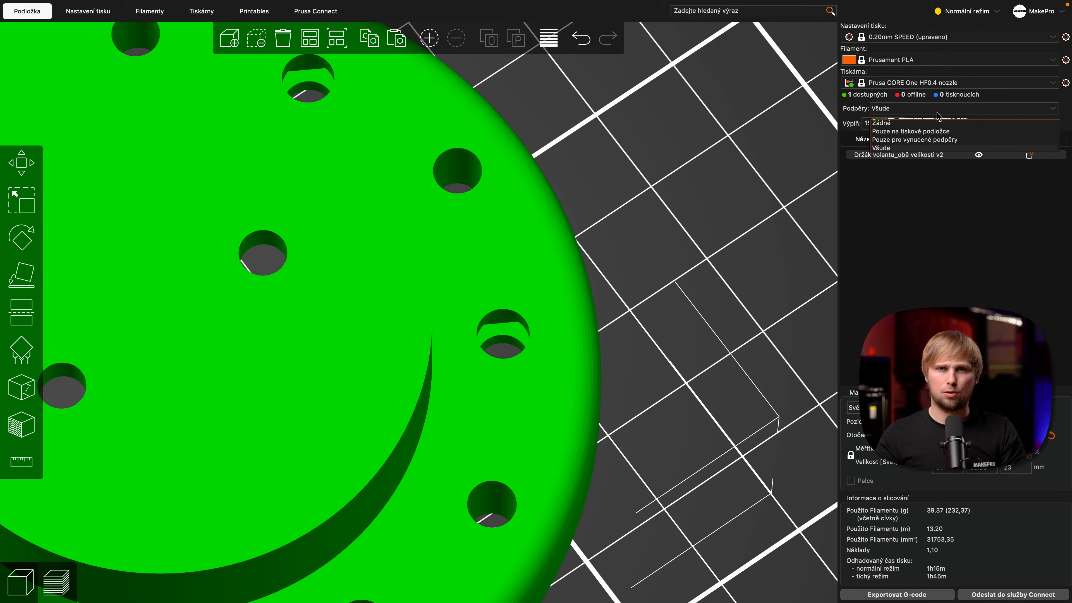
{"action": "left_click", "coordinate": [940, 140]}
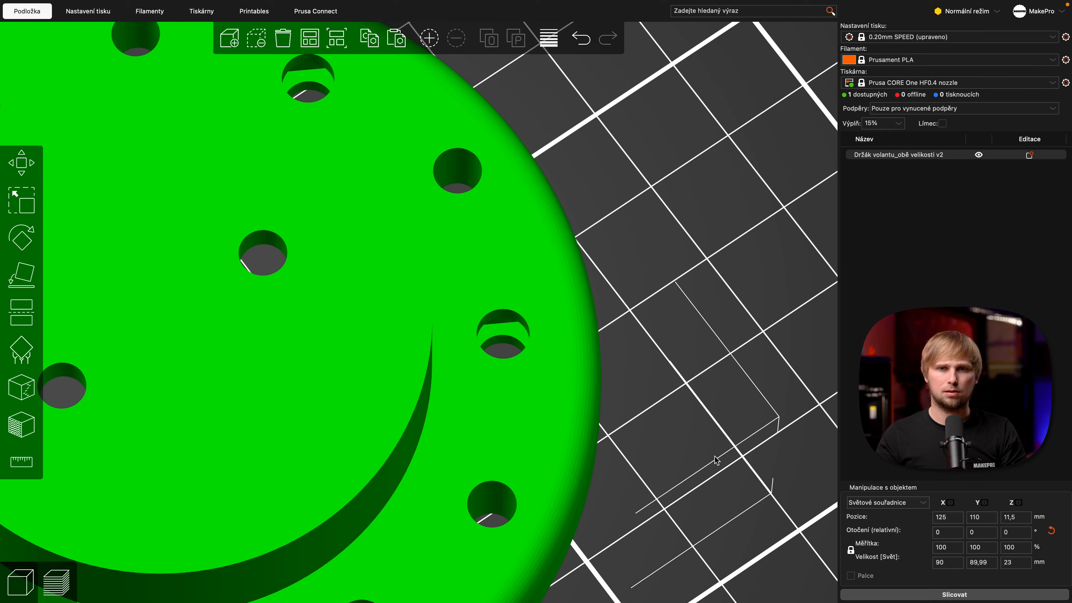
{"action": "left_click", "coordinate": [934, 595]}
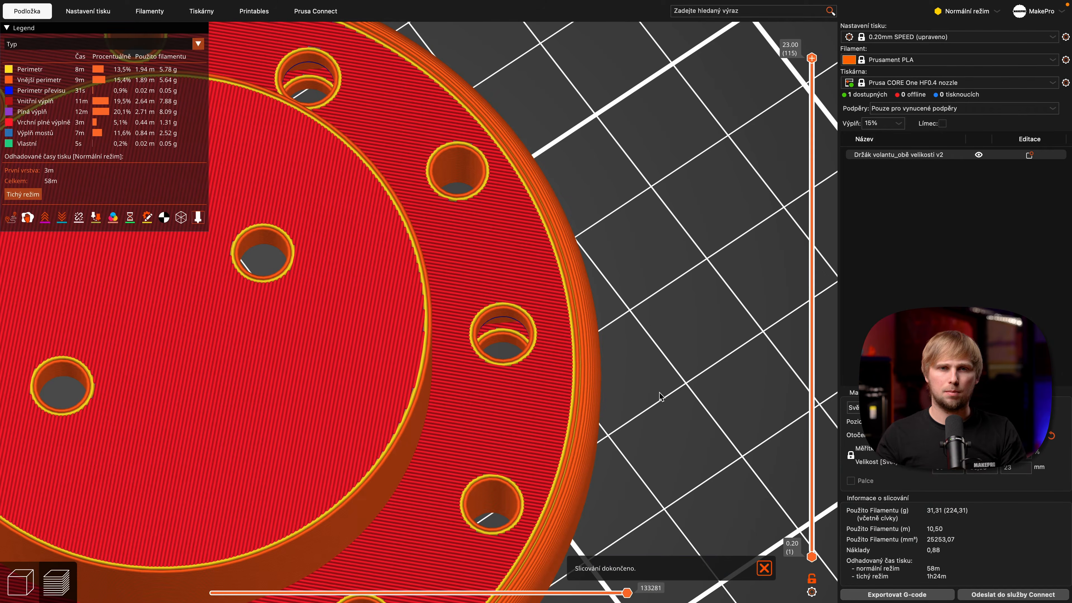
{"action": "scroll", "coordinate": [640, 397], "scroll_direction": "down", "scroll_amount": 10}
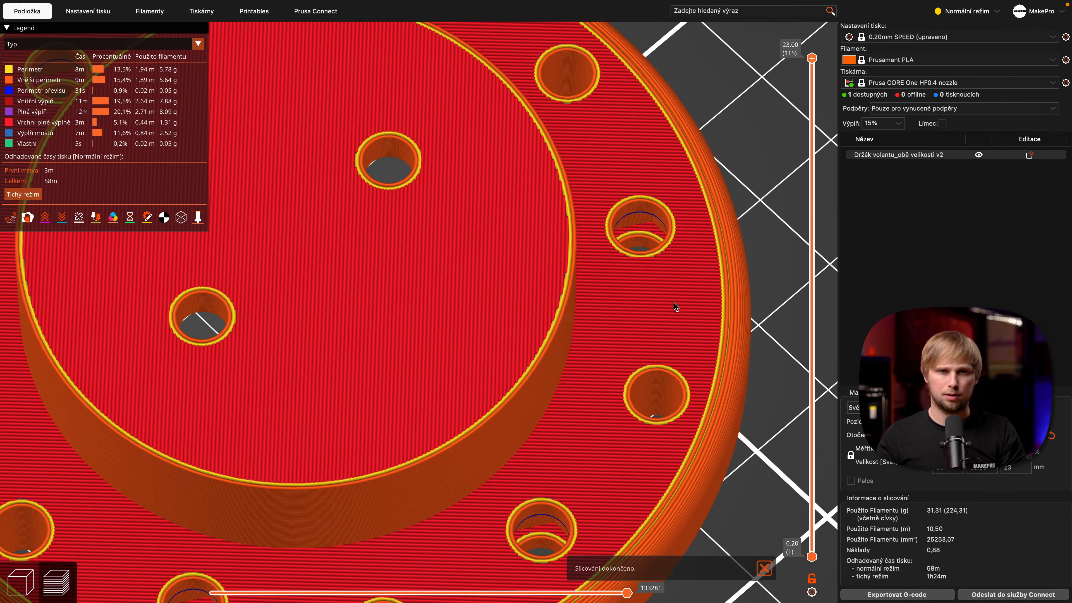
{"action": "right_click_drag", "start_coordinate": [578, 319], "coordinate": [597, 381]}
{"action": "left_click_drag", "start_coordinate": [596, 381], "coordinate": [595, 369]}
{"action": "right_click_drag", "start_coordinate": [595, 378], "coordinate": [643, 314]}
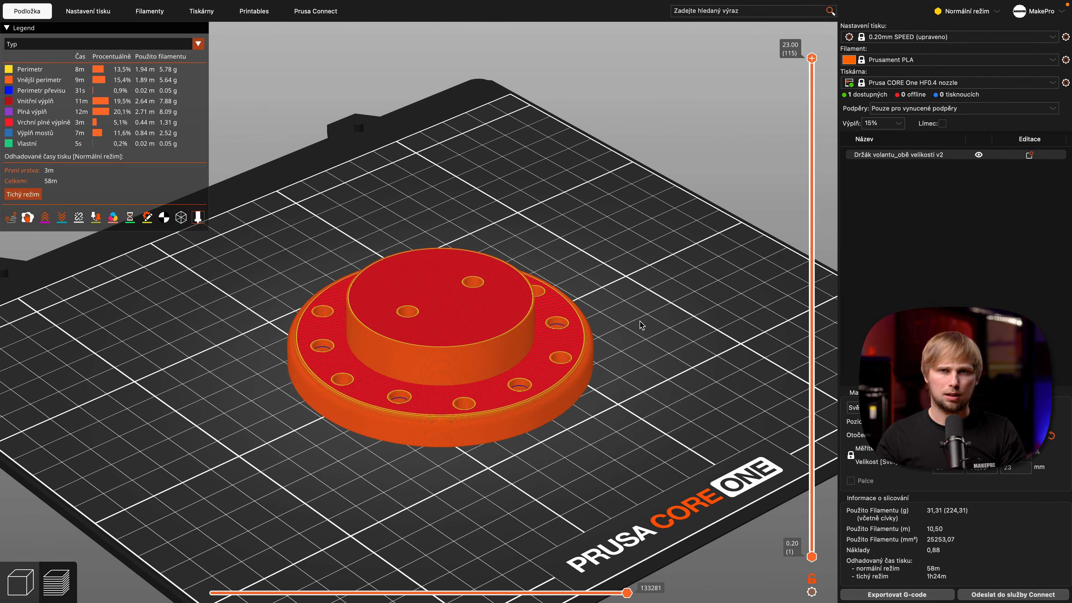
{"action": "scroll", "coordinate": [640, 325], "scroll_direction": "up", "scroll_amount": 2}
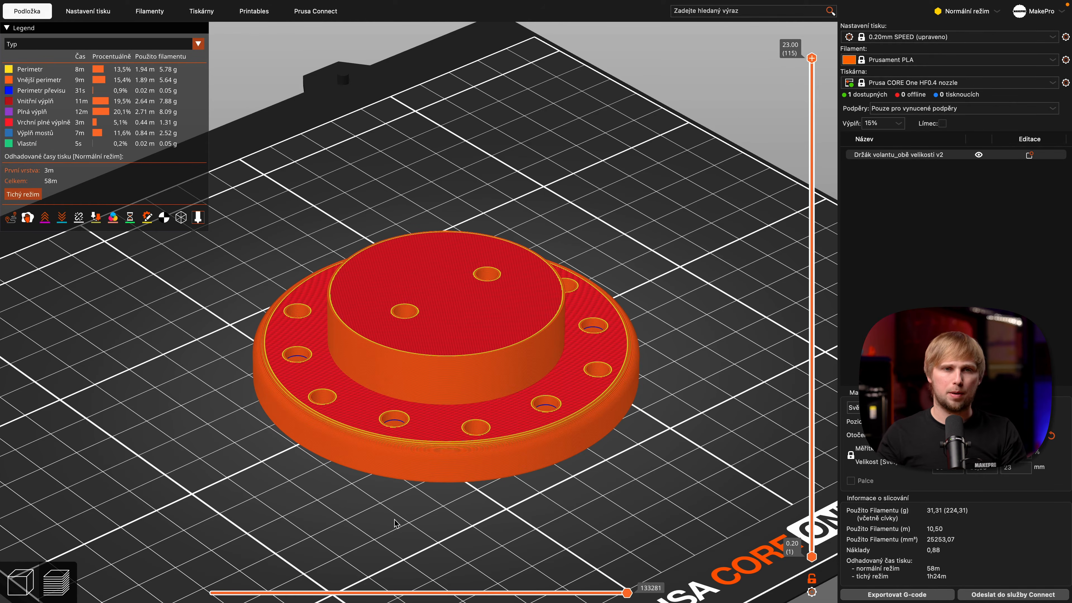
Paint support enforcers automatically on the flange model, then slice it to preview the supports on its underside.
{"action": "left_click", "coordinate": [28, 588]}
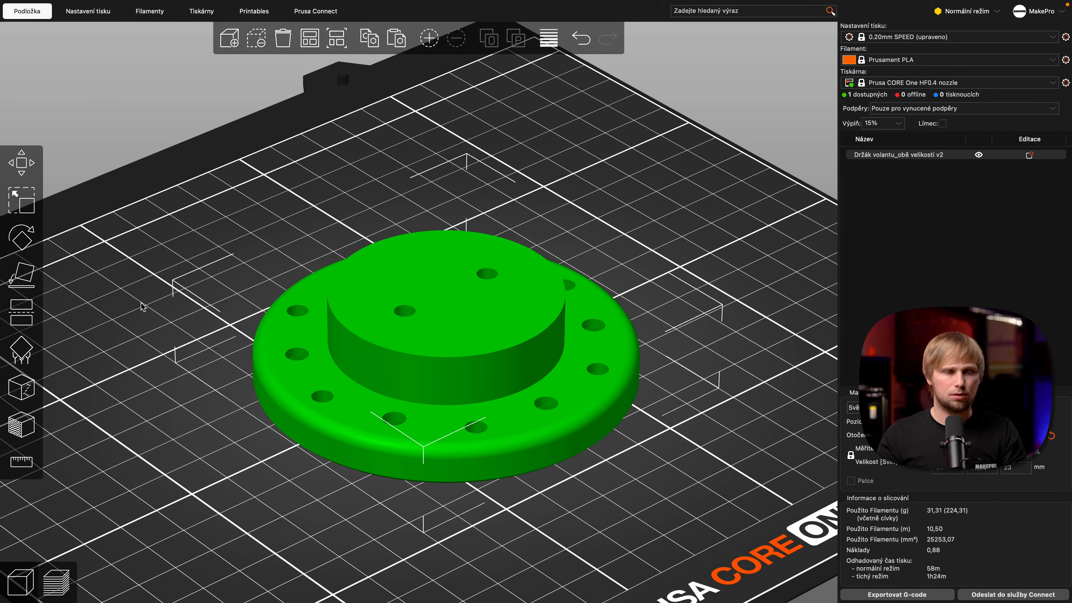
{"action": "left_click", "coordinate": [22, 354]}
{"action": "middle_click_drag", "start_coordinate": [406, 525], "coordinate": [466, 524]}
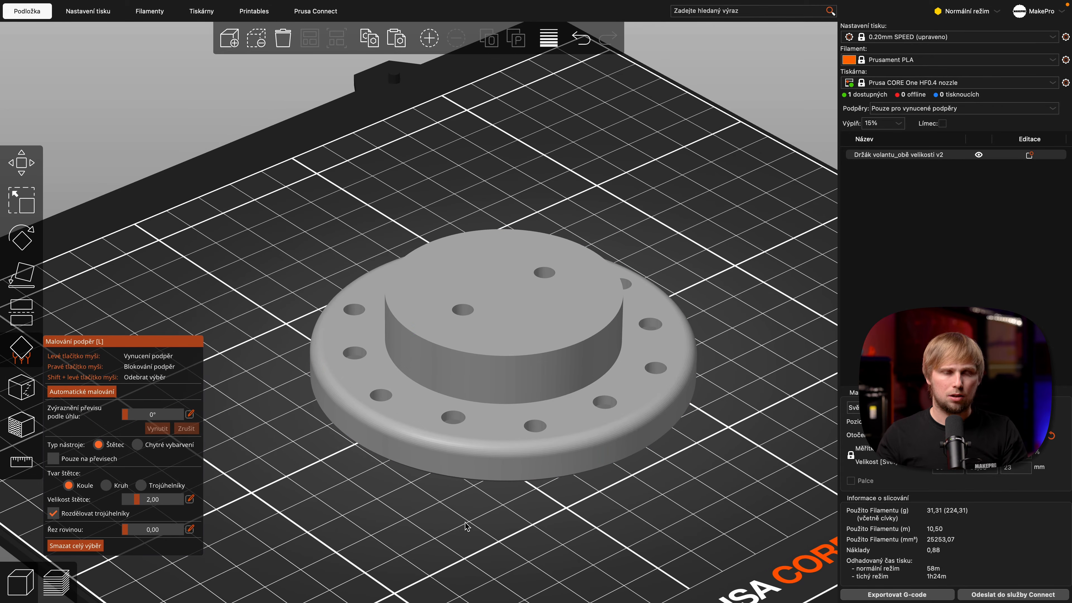
{"action": "left_click_drag", "start_coordinate": [541, 521], "coordinate": [544, 522]}
{"action": "middle_click_drag", "start_coordinate": [544, 522], "coordinate": [490, 562]}
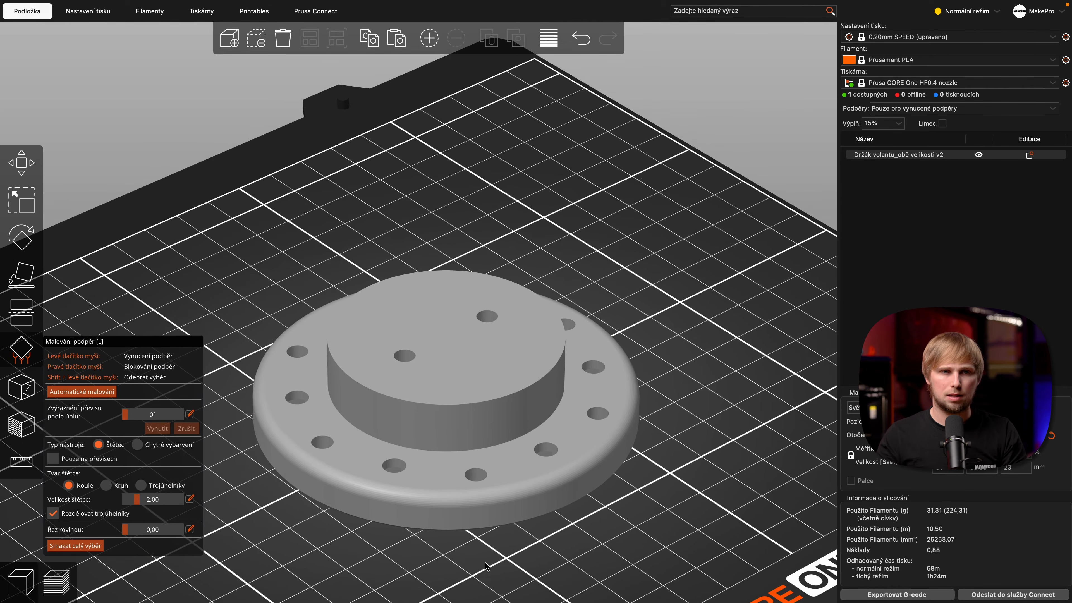
{"action": "scroll", "coordinate": [501, 548], "scroll_direction": "up", "scroll_amount": 2}
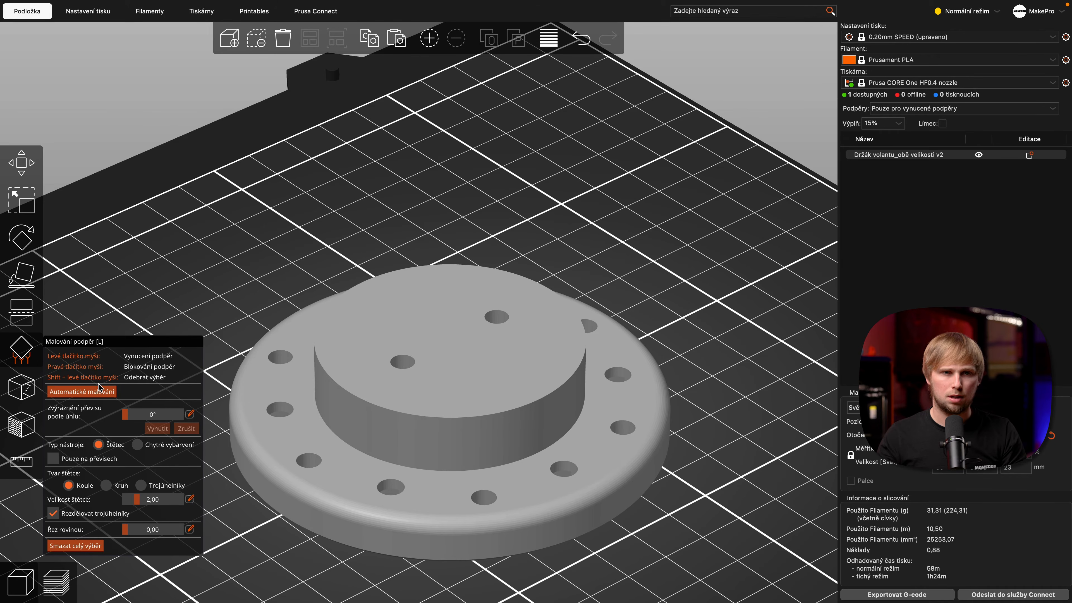
{"action": "left_click", "coordinate": [89, 395]}
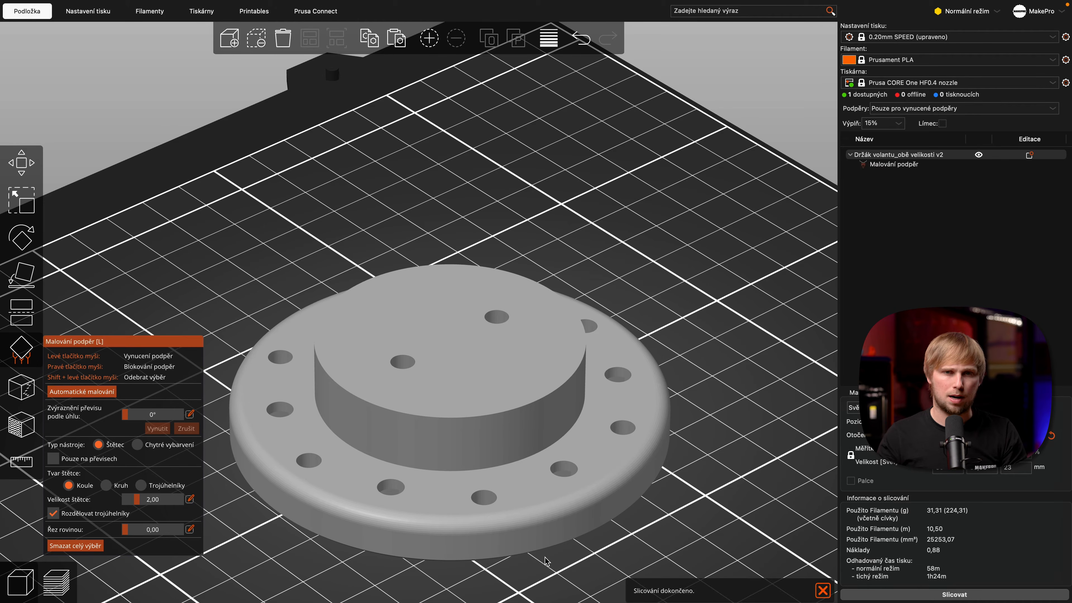
{"action": "left_click_drag", "start_coordinate": [761, 477], "coordinate": [761, 439]}
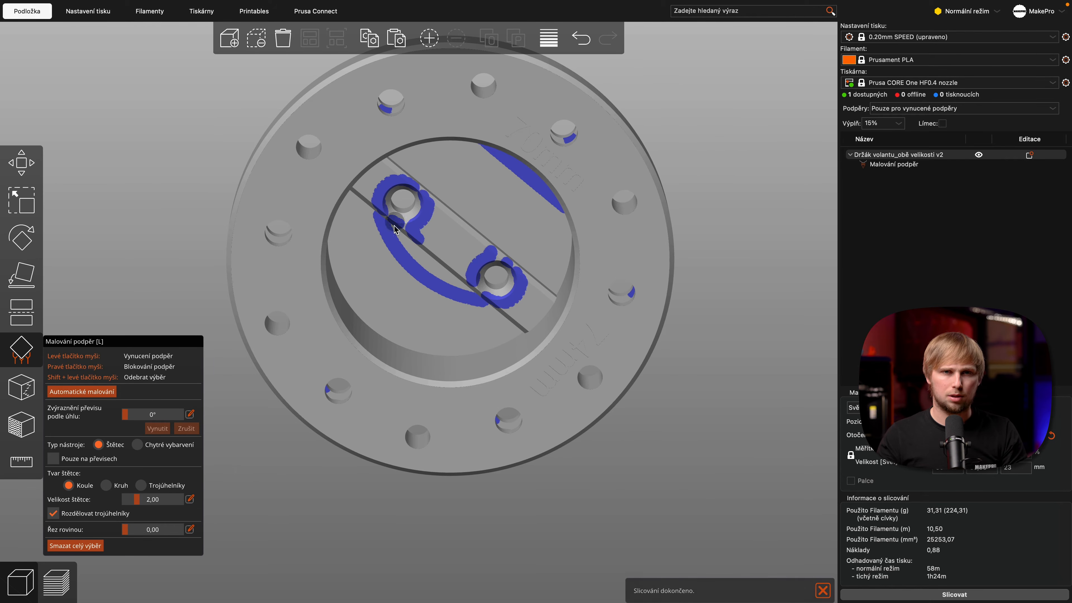
{"action": "mouse_move", "coordinate": [679, 261]}
{"action": "left_mouse_down"}
{"action": "mouse_move", "coordinate": [752, 191]}
{"action": "mouse_move", "coordinate": [756, 203]}
{"action": "mouse_move", "coordinate": [748, 201]}
{"action": "left_mouse_up"}
{"action": "left_click", "coordinate": [946, 599]}
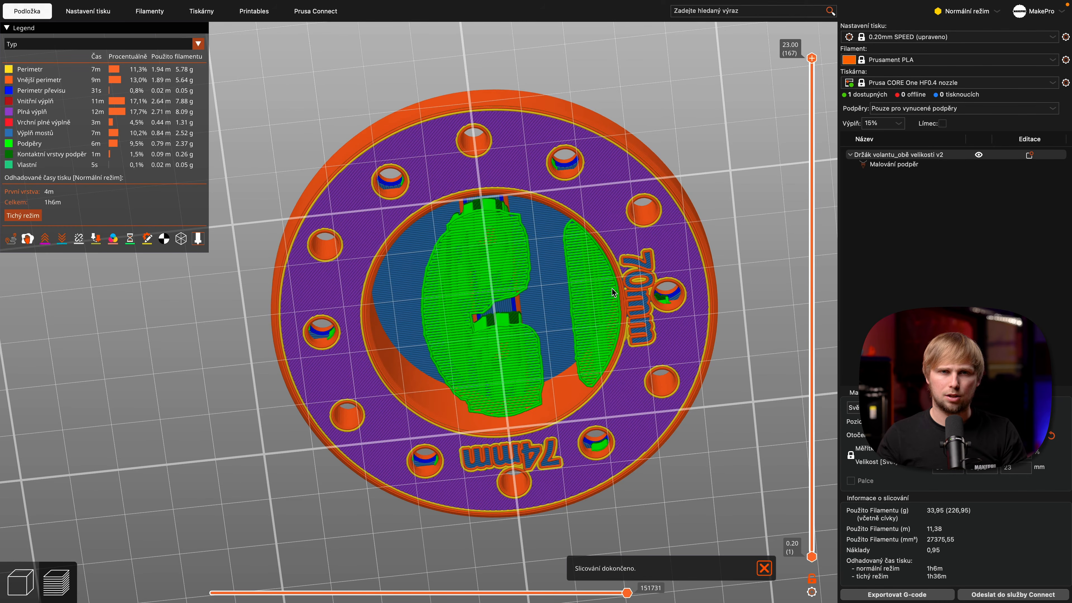
{"action": "left_click_drag", "start_coordinate": [689, 153], "coordinate": [685, 162]}
Return to the 3D editor and delete the automatic support painting from the object.
{"action": "left_click", "coordinate": [18, 585]}
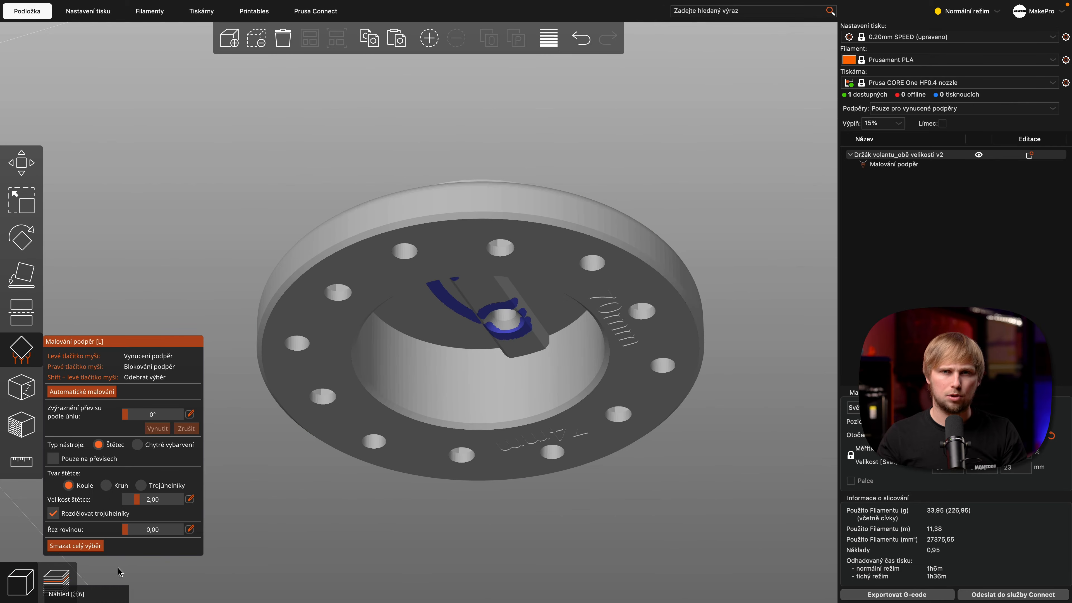
{"action": "left_click", "coordinate": [894, 165]}
{"action": "key", "text": "Delete"}
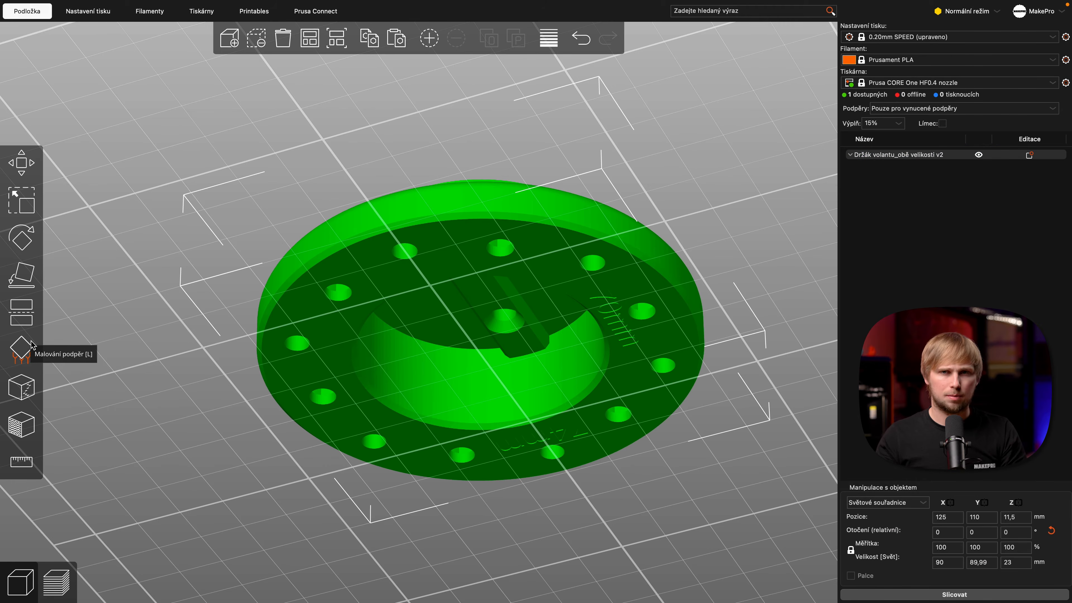
Paint a support patch with the size 2.00 sphere brush on the recess ceiling beside the slot, then slice the model.
{"action": "left_click", "coordinate": [26, 348]}
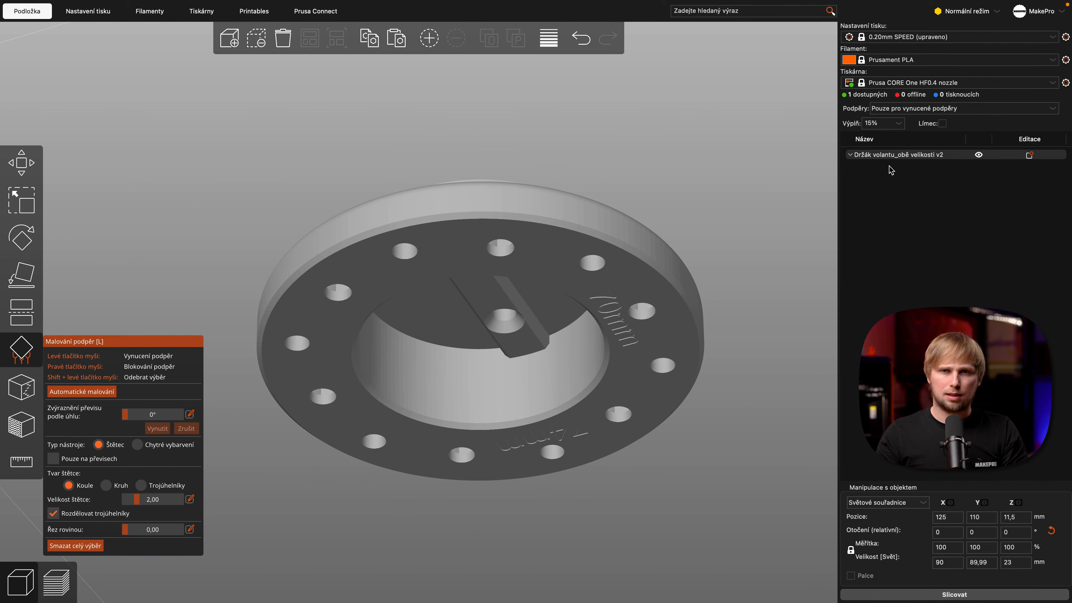
{"action": "scroll", "coordinate": [533, 364], "scroll_direction": "up", "scroll_amount": 4}
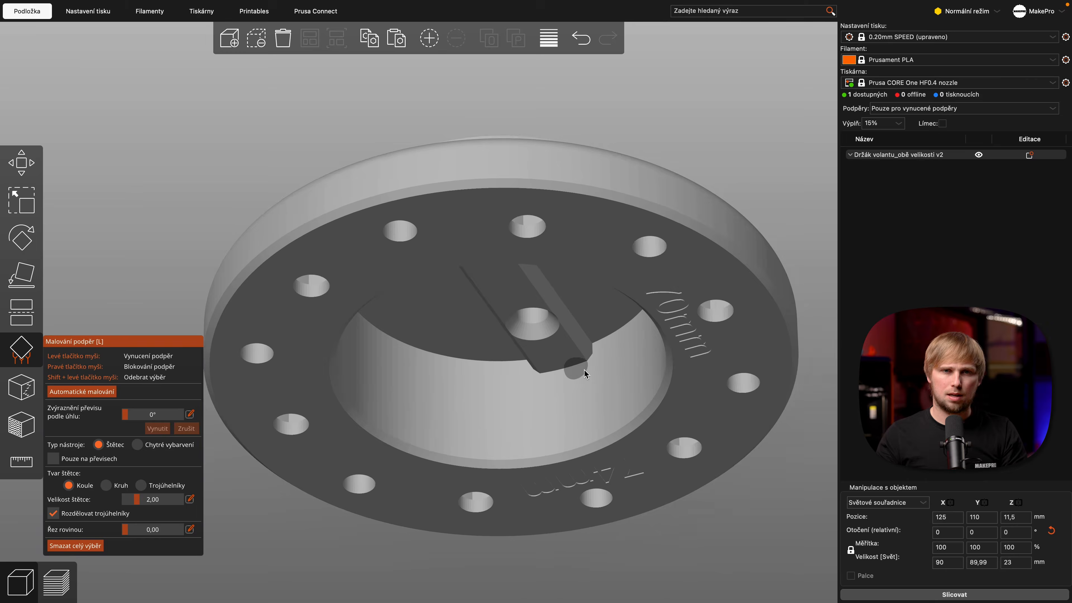
{"action": "left_click_drag", "start_coordinate": [681, 117], "coordinate": [683, 105]}
{"action": "key", "text": "2"}
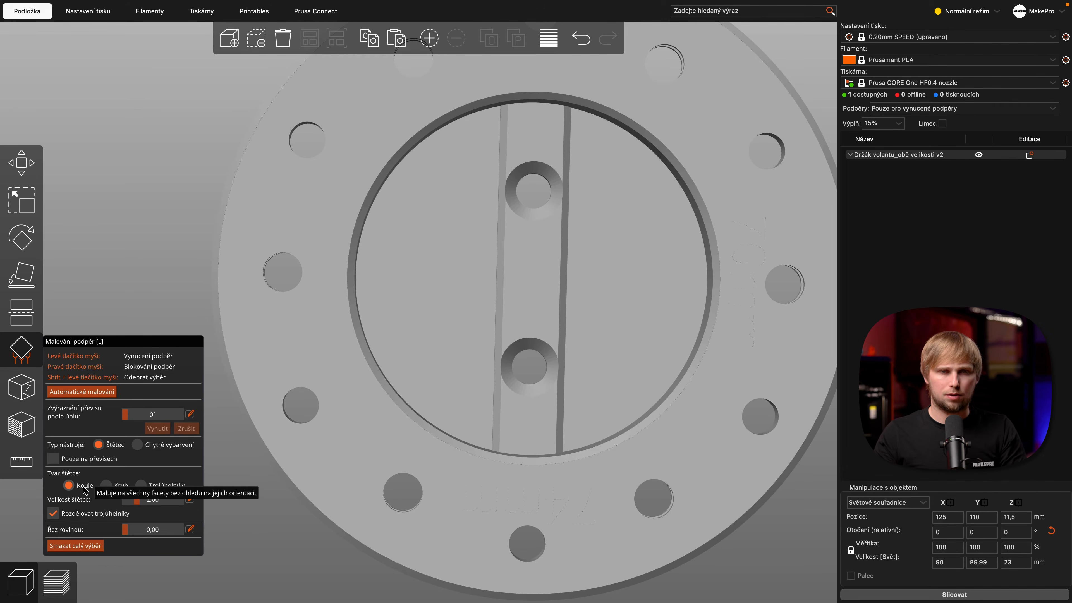
{"action": "mouse_move", "coordinate": [420, 199]}
{"action": "left_mouse_down"}
{"action": "mouse_move", "coordinate": [410, 252]}
{"action": "mouse_move", "coordinate": [445, 207]}
{"action": "mouse_move", "coordinate": [454, 221]}
{"action": "mouse_move", "coordinate": [426, 236]}
{"action": "left_mouse_up"}
{"action": "left_click", "coordinate": [987, 596]}
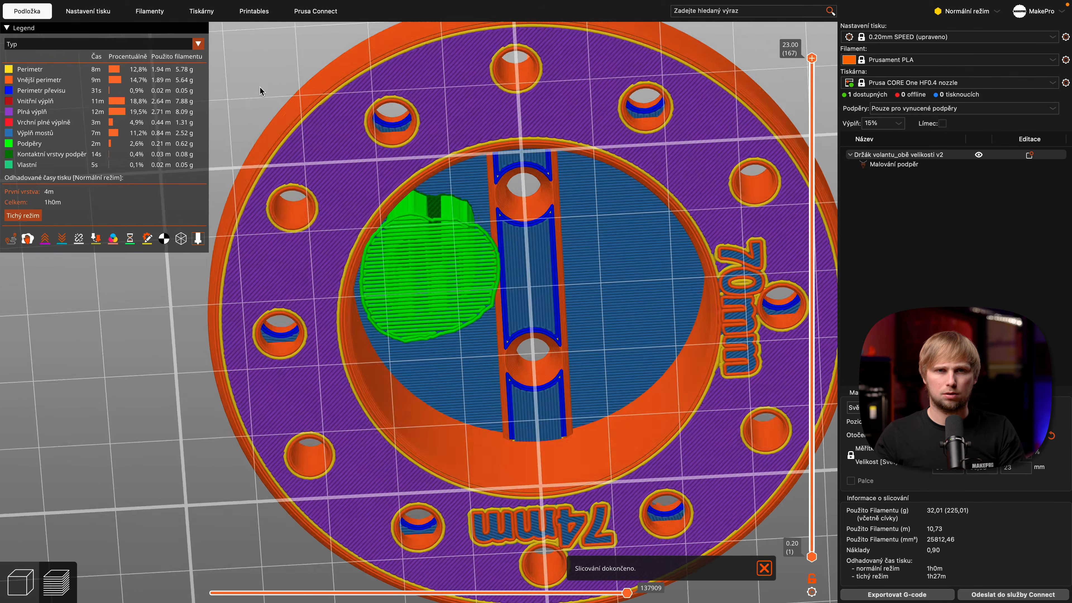
{"action": "left_click_drag", "start_coordinate": [259, 86], "coordinate": [251, 92]}
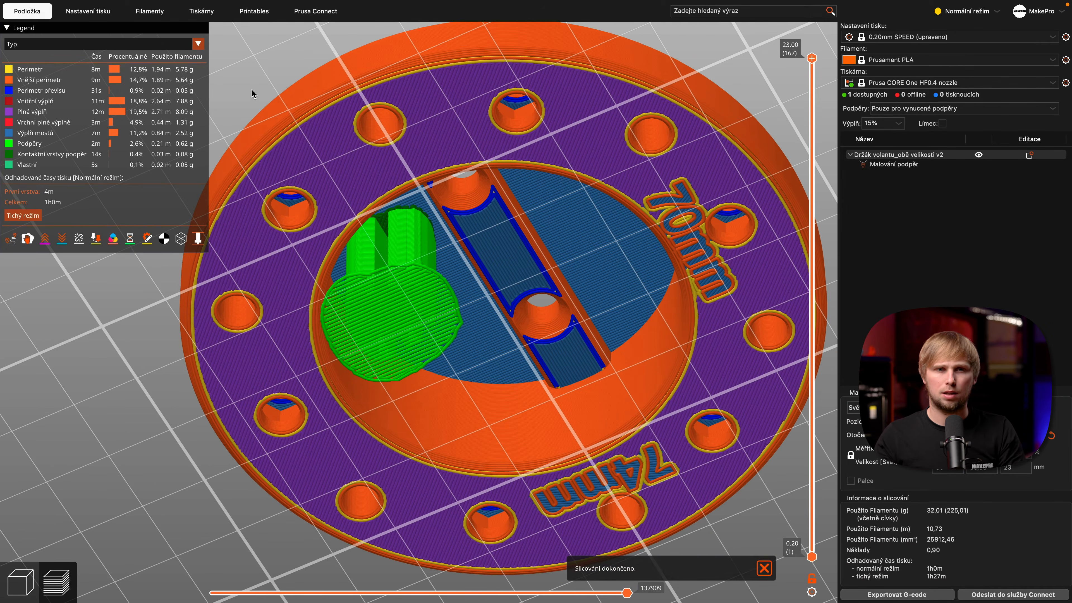
Return to the 3D editor and undo the brushed support patch.
{"action": "left_click", "coordinate": [26, 583]}
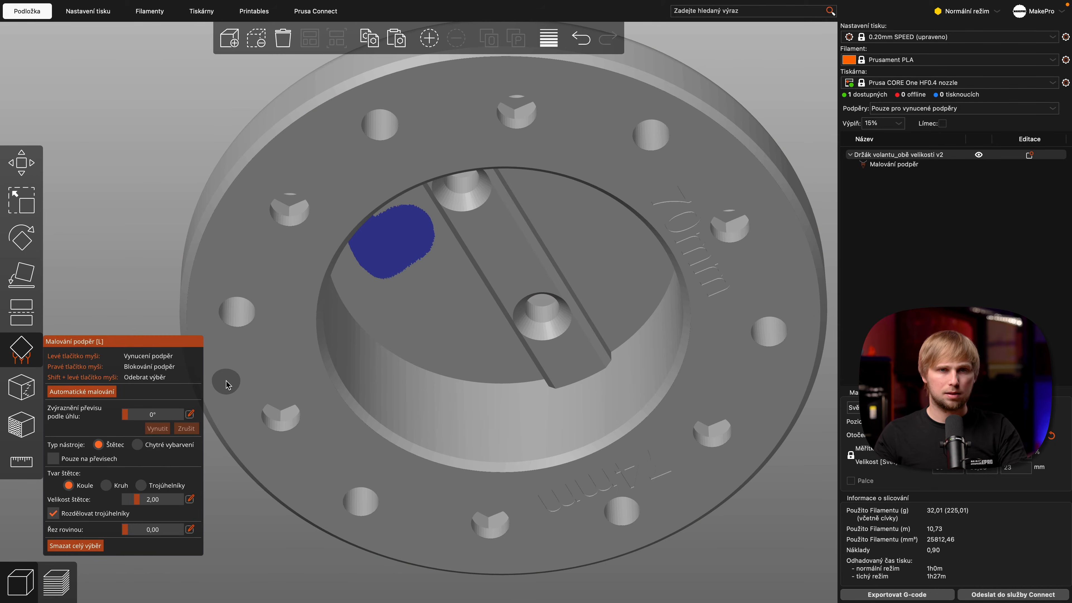
{"action": "key", "text": "super+z"}
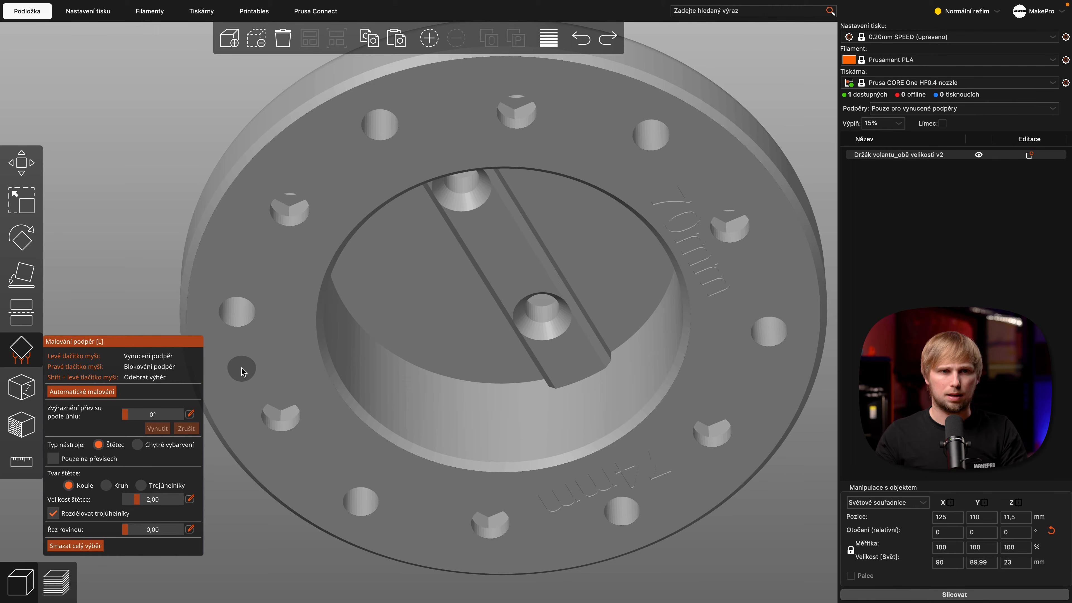
Enforce supports on the whole recess ceiling segment on one side of the slot using smart fill at 30°.
{"action": "left_click", "coordinate": [137, 444]}
{"action": "left_click", "coordinate": [404, 285]}
{"action": "scroll", "coordinate": [555, 273], "scroll_direction": "down", "scroll_amount": 10}
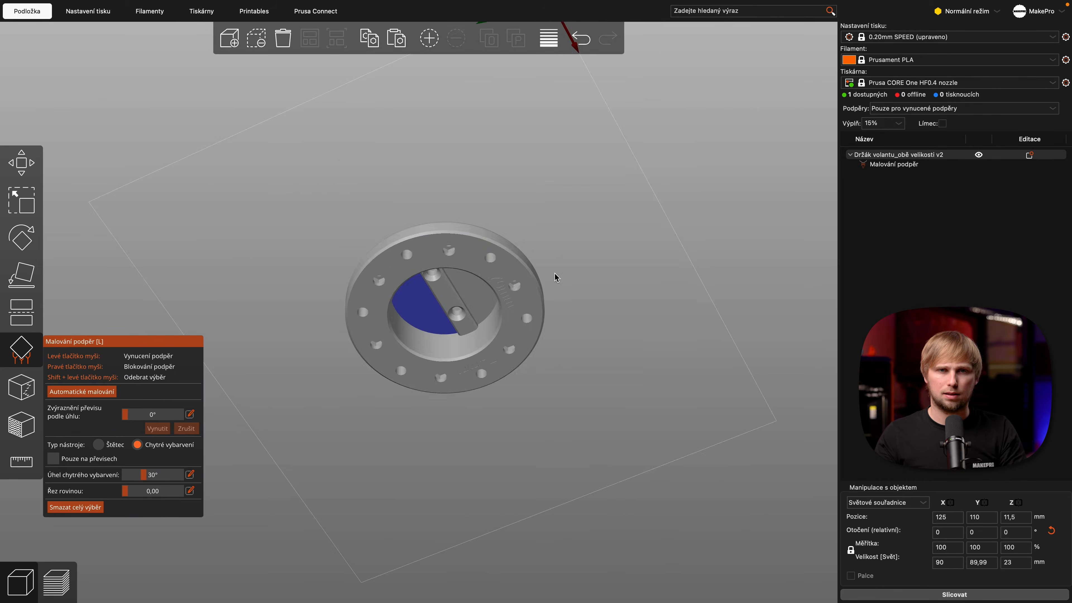
{"action": "scroll", "coordinate": [555, 272], "scroll_direction": "up", "scroll_amount": 20}
{"action": "middle_click_drag", "start_coordinate": [556, 272], "coordinate": [93, 407]}
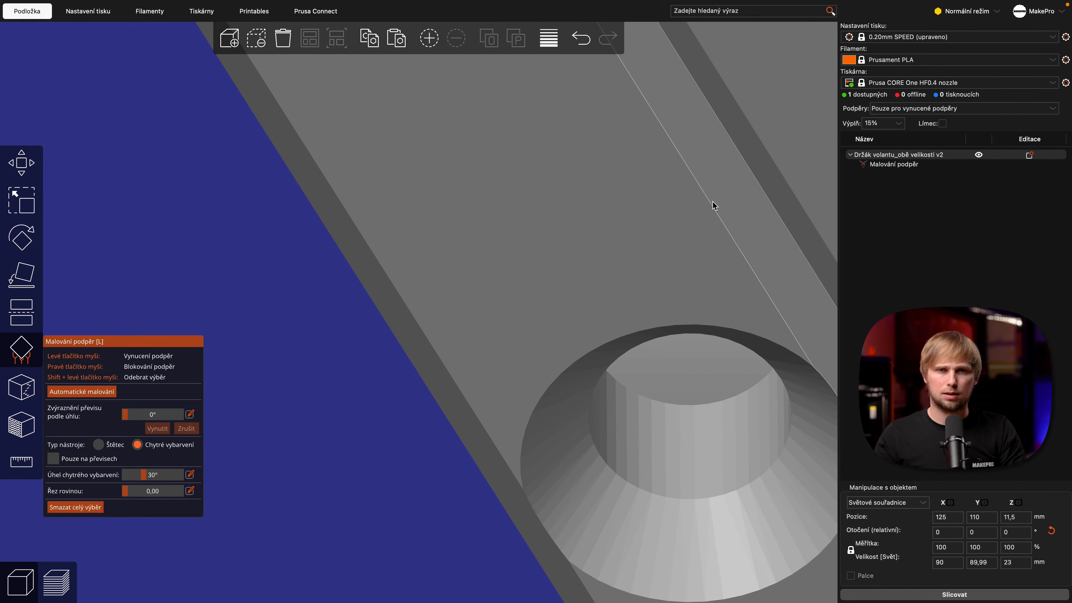
{"action": "scroll", "coordinate": [713, 206], "scroll_direction": "down", "scroll_amount": 8}
{"action": "scroll", "coordinate": [552, 262], "scroll_direction": "up", "scroll_amount": 5}
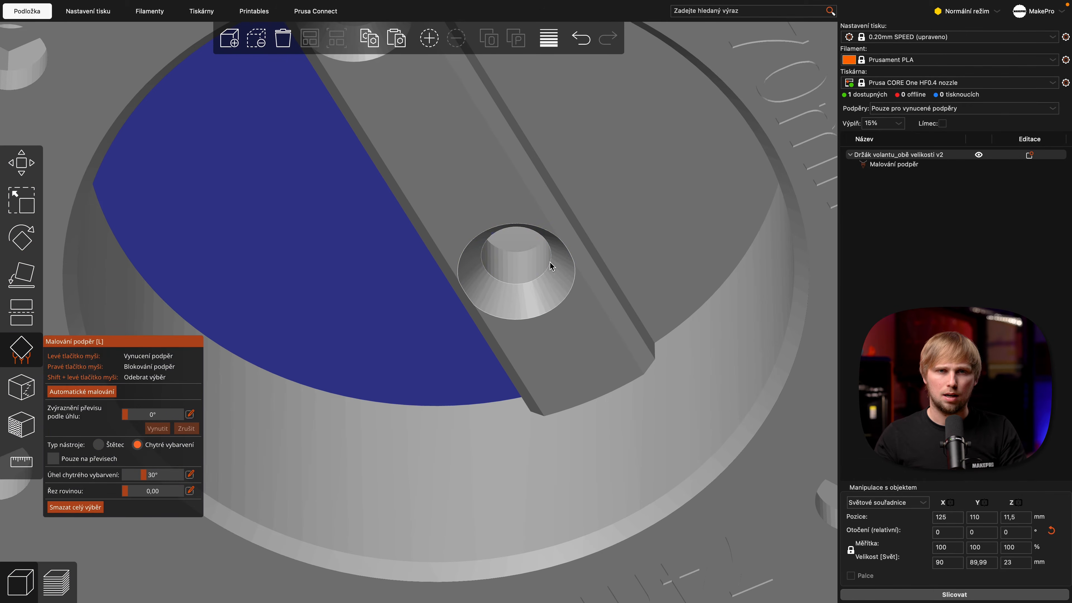
Enforce supports with smart fill on the hole's countersink, the other recess ceiling segment and one side of the slot.
{"action": "left_click", "coordinate": [486, 307]}
{"action": "left_click", "coordinate": [650, 172]}
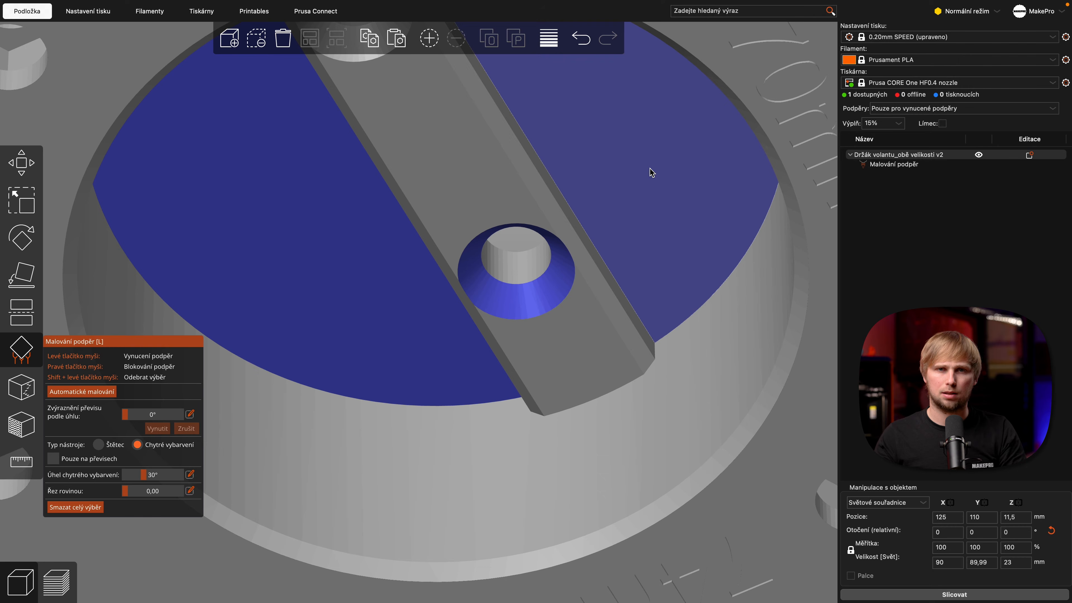
{"action": "left_click", "coordinate": [569, 233]}
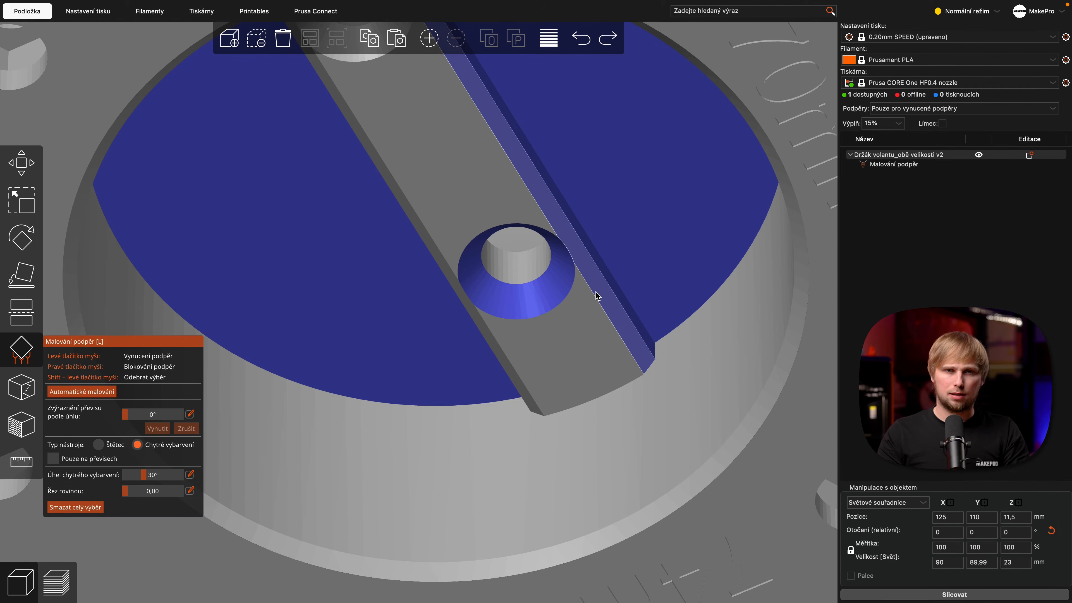
Undo the smart-filled support areas on the recess ceiling, the countersink and the side of the slot.
{"action": "key", "text": "super+z"}
{"action": "key", "text": "super+z"}
{"action": "key", "text": "super+z"}
{"action": "key", "text": "super+z"}
{"action": "key", "text": "super+z"}
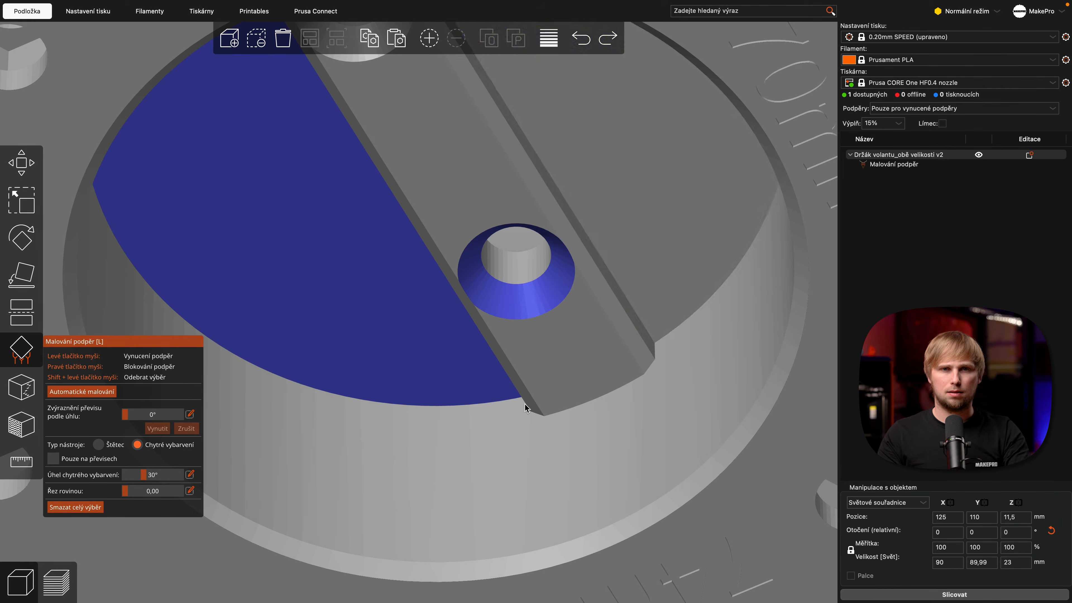
Enforce supports only on one narrow side wall of the slot, then slice the model.
{"action": "left_click", "coordinate": [630, 316]}
{"action": "left_click", "coordinate": [924, 596]}
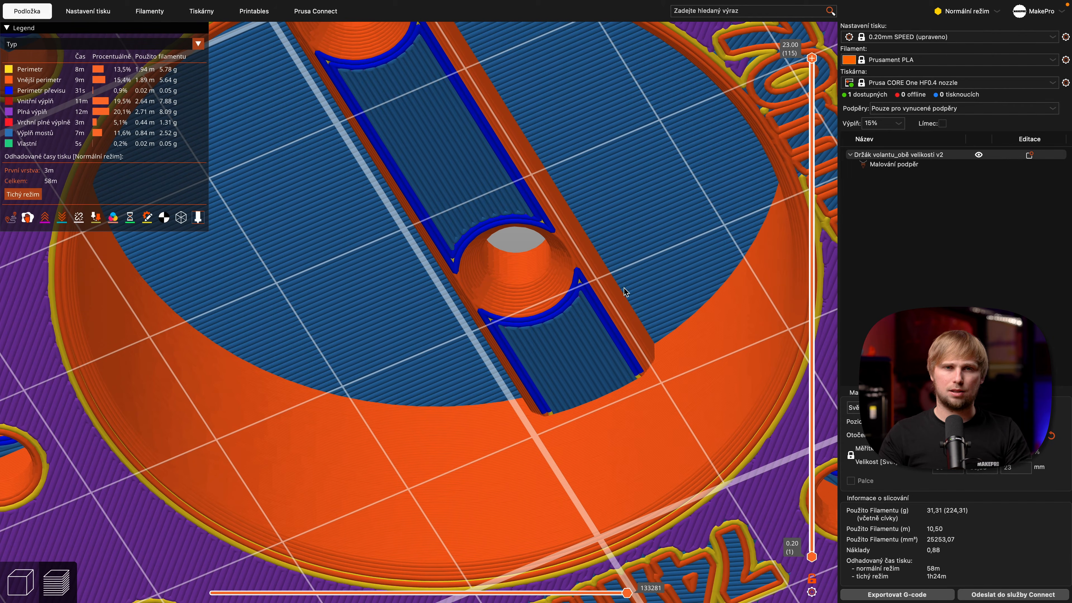
Return to the 3D editor and enforce supports on both recess ceiling segments and on the slot floor around the hole.
{"action": "key", "text": "Tab"}
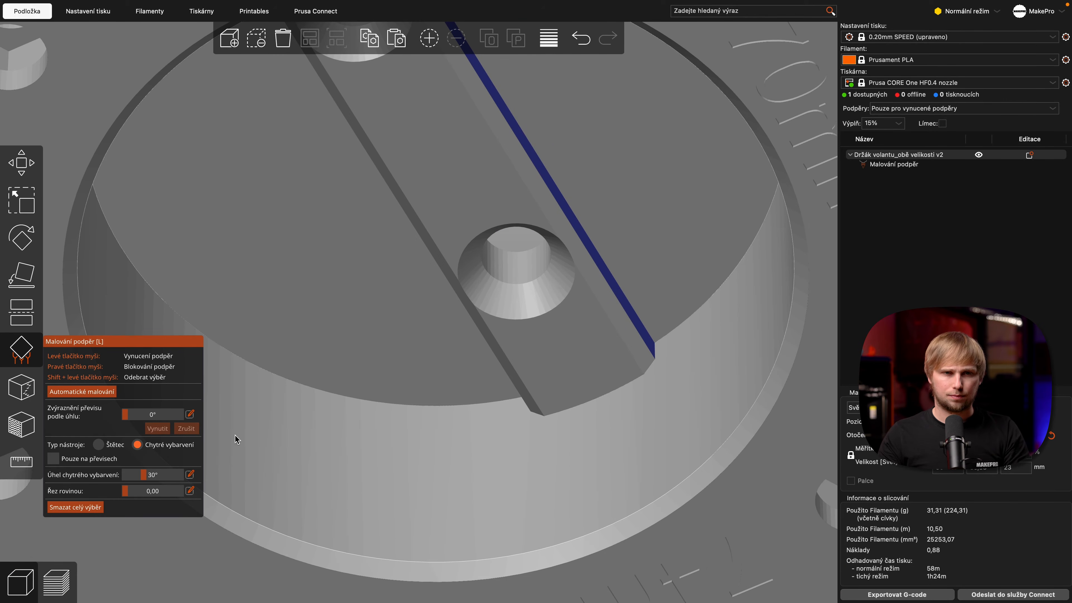
{"action": "left_click", "coordinate": [380, 302]}
{"action": "left_click", "coordinate": [618, 159]}
{"action": "left_click", "coordinate": [554, 330]}
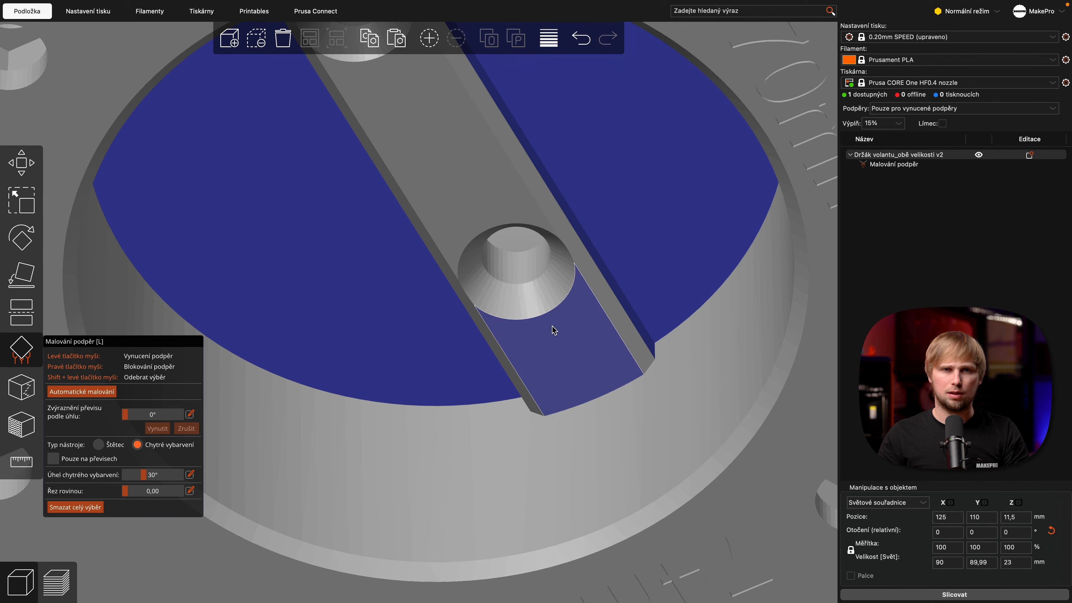
{"action": "left_click", "coordinate": [439, 130]}
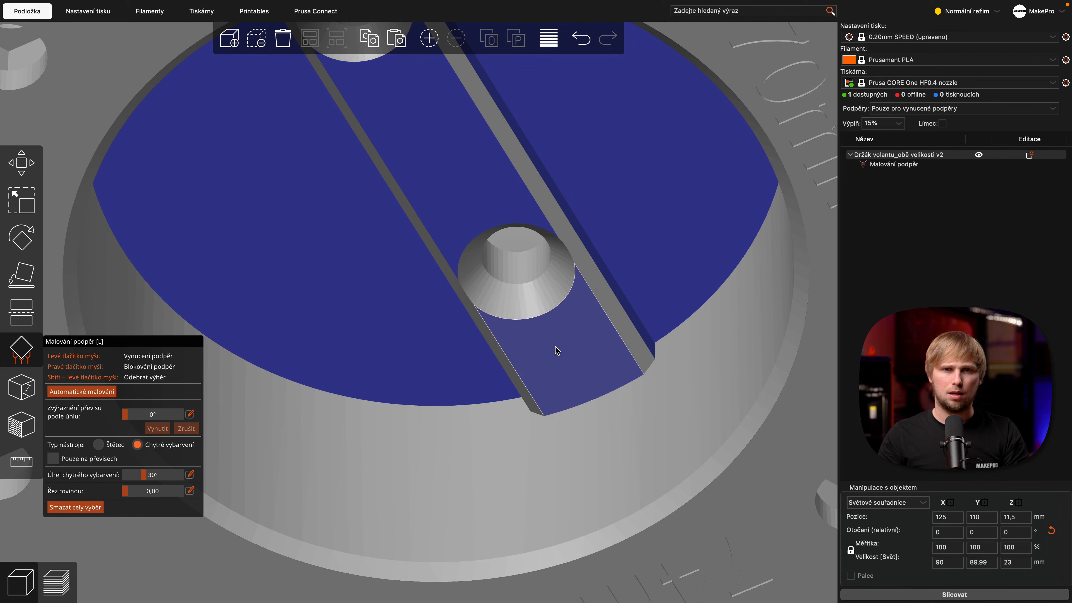
Slice the model and inspect the preview of the whole part from above at its full layer range.
{"action": "left_click", "coordinate": [963, 596]}
{"action": "left_click_drag", "start_coordinate": [688, 199], "coordinate": [685, 239]}
{"action": "right_click_drag", "start_coordinate": [666, 247], "coordinate": [626, 6]}
{"action": "scroll", "coordinate": [628, 52], "scroll_direction": "down", "scroll_amount": 6}
{"action": "scroll", "coordinate": [628, 57], "scroll_direction": "down", "scroll_amount": 2}
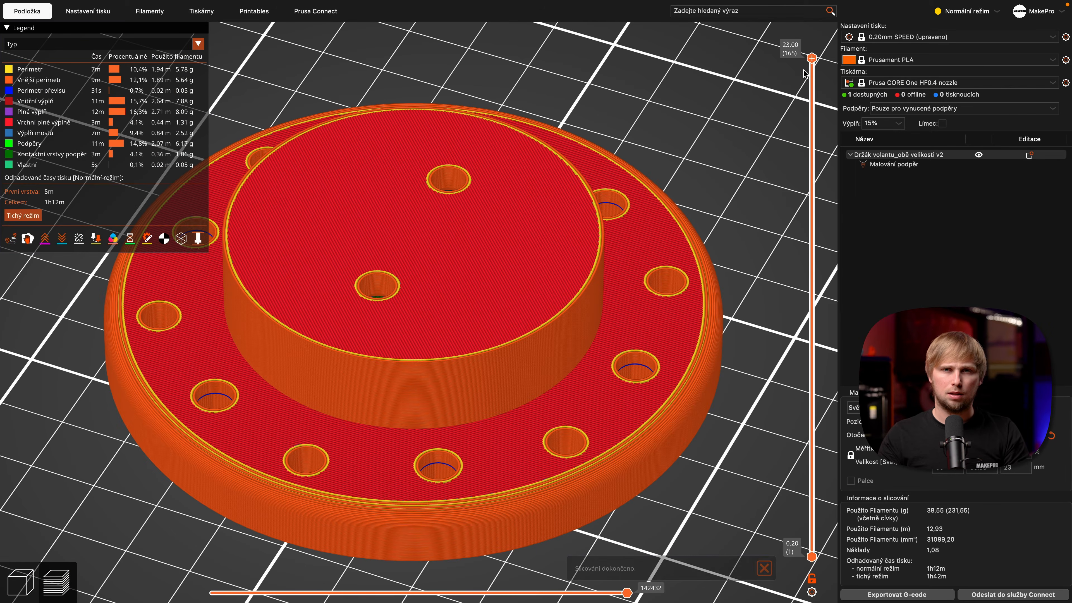
{"action": "left_click_drag", "start_coordinate": [811, 58], "coordinate": [835, 37]}
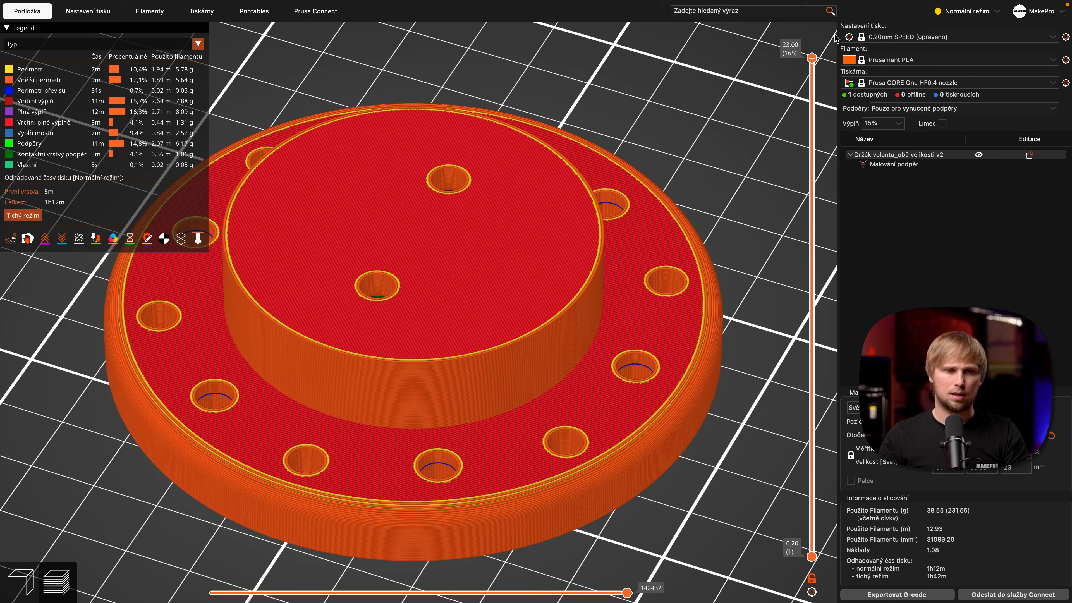
Return to the 3D editor and erase the enforced supports from the recess ceiling, the slot floor and the slot's side wall.
{"action": "left_click", "coordinate": [30, 589]}
{"action": "left_click_drag", "start_coordinate": [171, 568], "coordinate": [173, 528]}
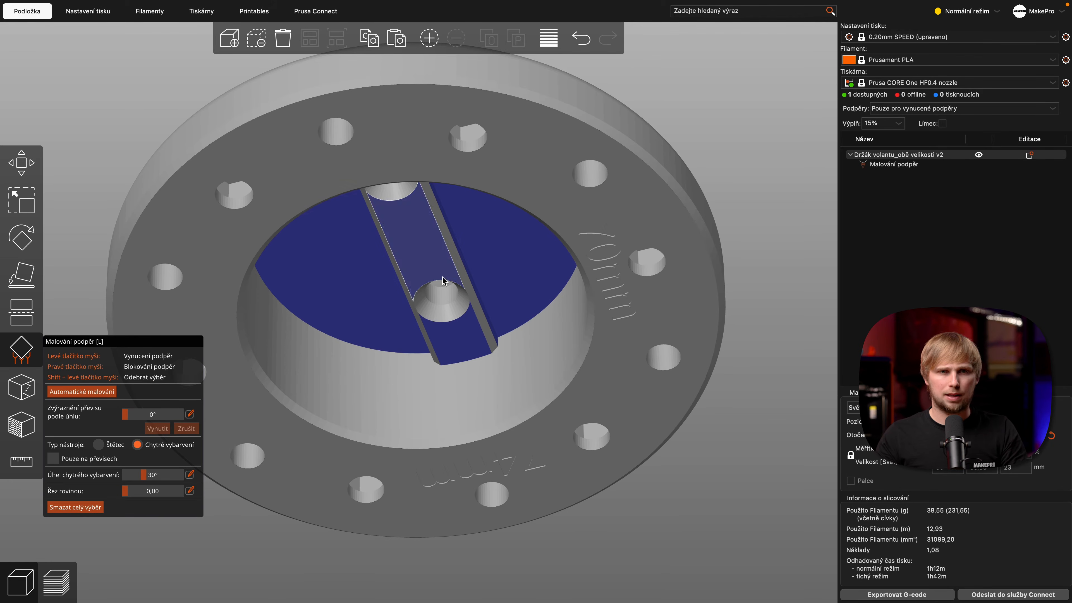
{"action": "left_click", "coordinate": [375, 305], "text": "shift"}
{"action": "left_click", "coordinate": [539, 251], "text": "shift"}
{"action": "left_click", "coordinate": [419, 264], "text": "shift"}
{"action": "left_click", "coordinate": [443, 335], "text": "shift"}
{"action": "left_click", "coordinate": [481, 307], "text": "shift"}
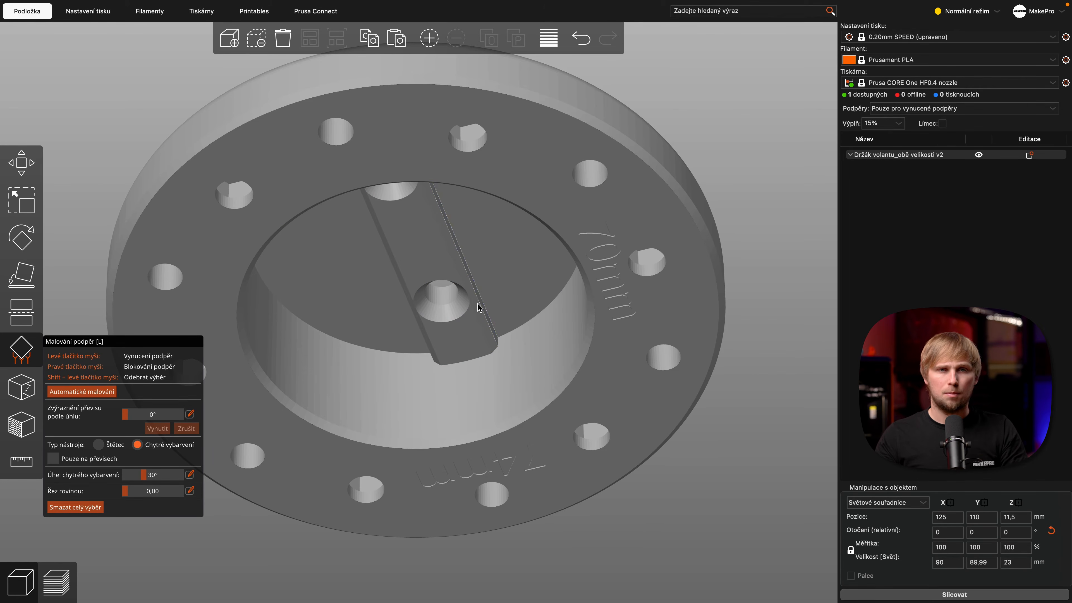
Enforce supports on both recess ceiling segments beside the slot using smart fill at 30°.
{"action": "scroll", "coordinate": [478, 313], "scroll_direction": "up", "scroll_amount": 2}
{"action": "scroll", "coordinate": [477, 310], "scroll_direction": "up", "scroll_amount": 1}
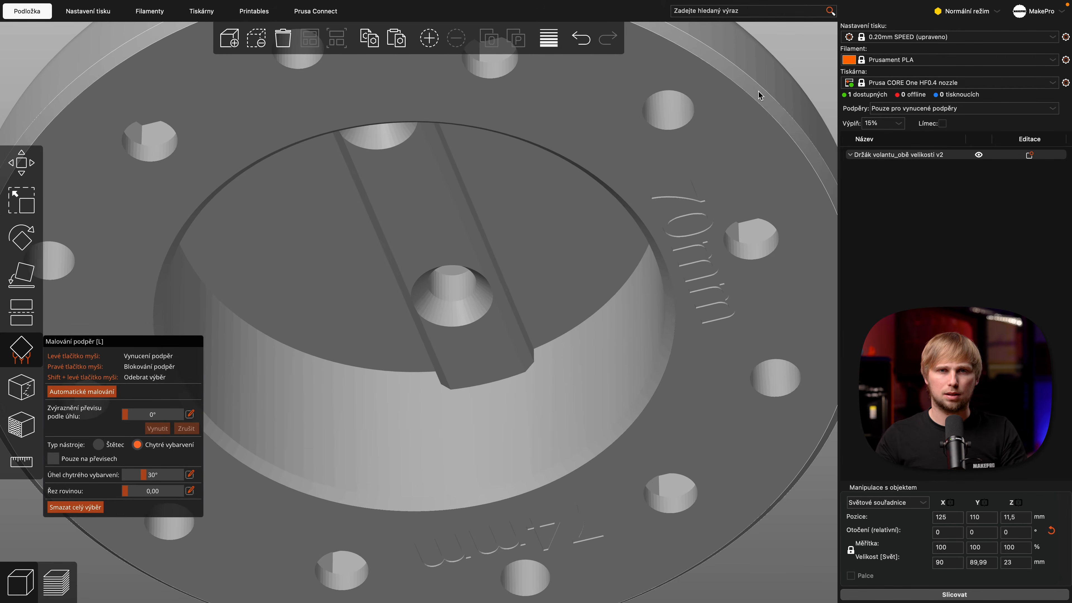
{"action": "right_click_drag", "start_coordinate": [760, 92], "coordinate": [788, 92]}
{"action": "left_click", "coordinate": [340, 284]}
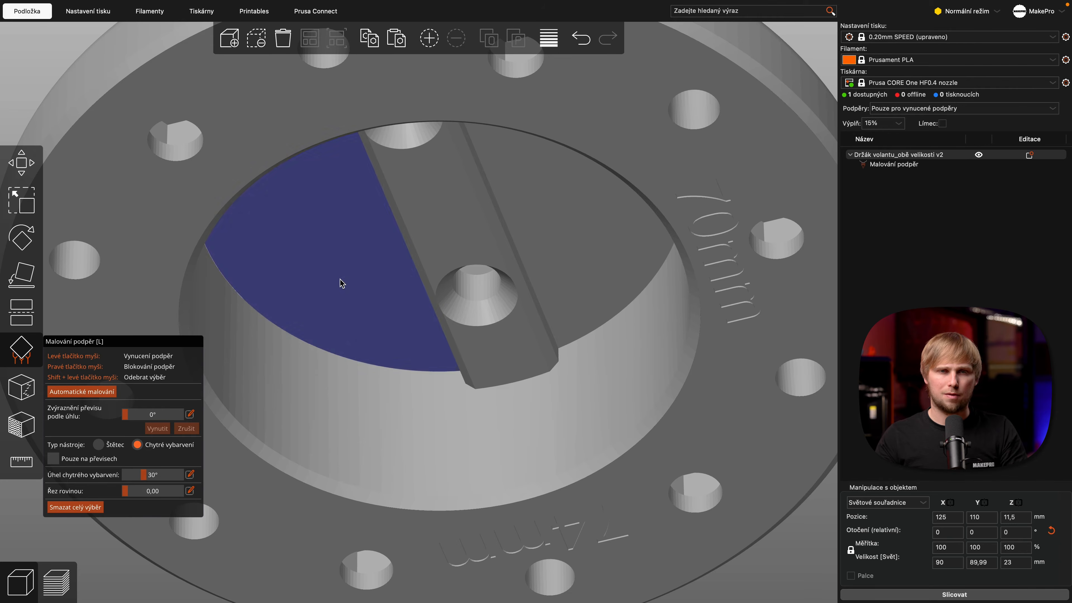
{"action": "left_click", "coordinate": [555, 228]}
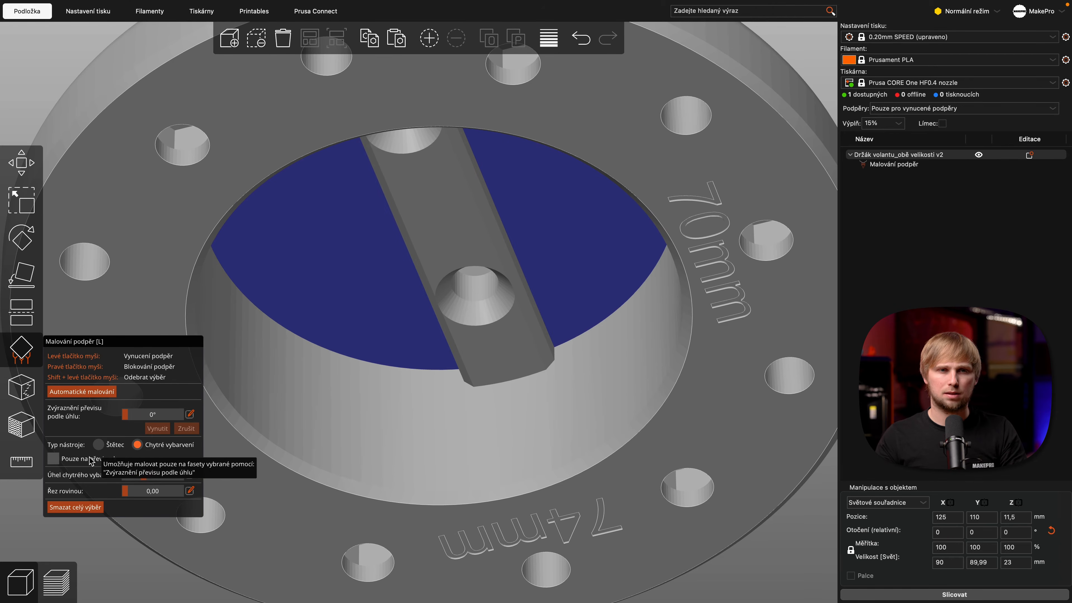
Erase an irregular patch from one ceiling segment with the size 2.00 sphere brush, then refill the segment with smart fill.
{"action": "left_click", "coordinate": [98, 444]}
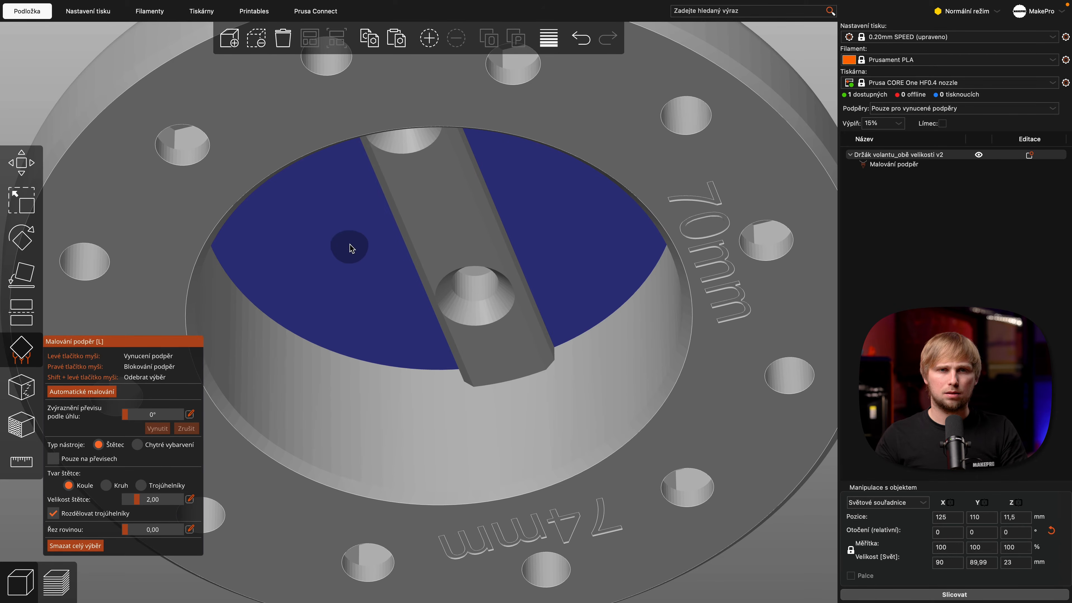
{"action": "mouse_move", "coordinate": [357, 233]}
{"action": "left_mouse_down", "text": "shift"}
{"action": "mouse_move", "coordinate": [281, 267]}
{"action": "mouse_move", "coordinate": [367, 251]}
{"action": "mouse_move", "coordinate": [311, 282]}
{"action": "mouse_move", "coordinate": [315, 292]}
{"action": "left_mouse_up", "text": "shift"}
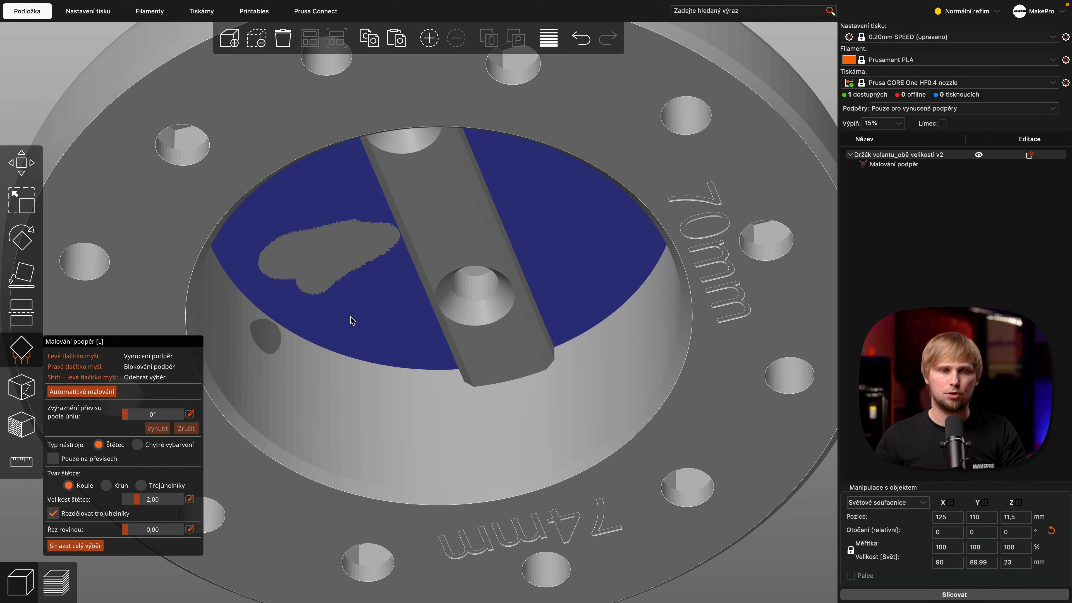
{"action": "left_click", "coordinate": [136, 445]}
{"action": "left_click", "coordinate": [332, 258]}
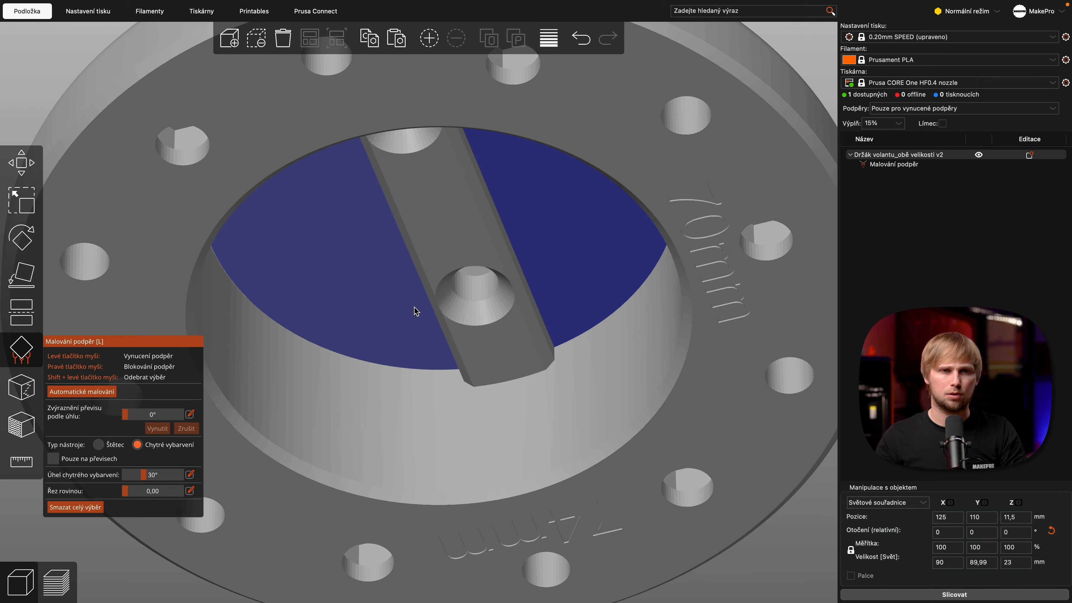
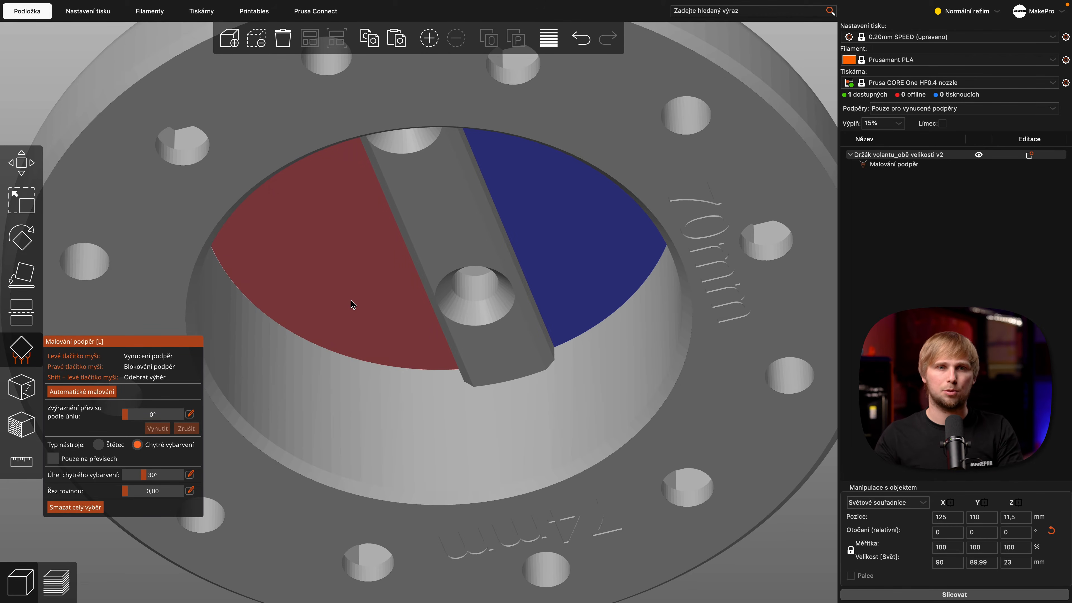
Block supports on both recess ceiling segments with smart fill, then switch both segments back to enforced supports.
{"action": "left_click", "coordinate": [534, 211]}
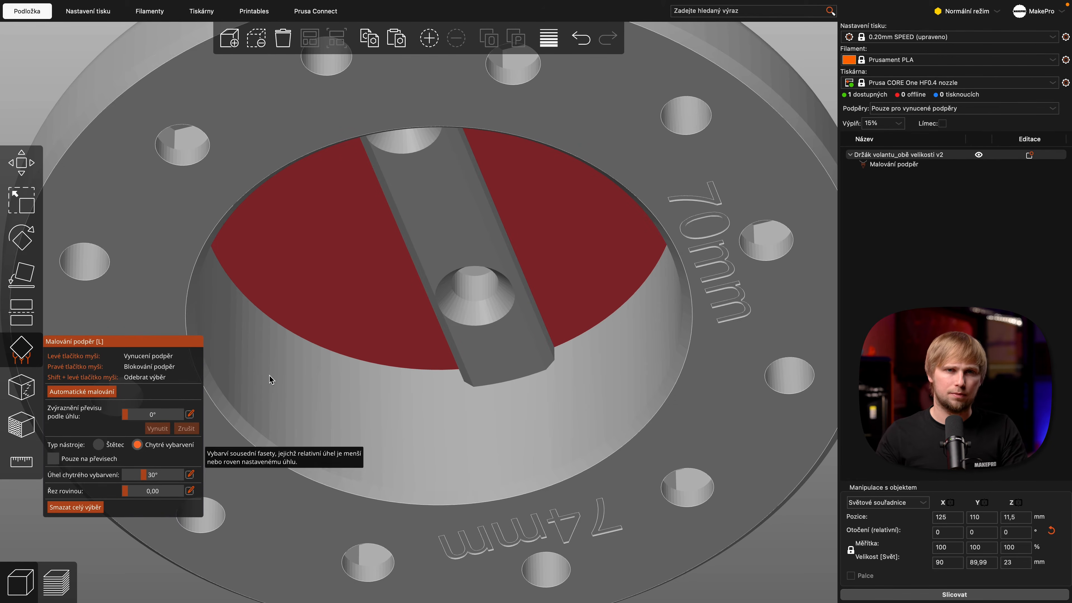
{"action": "right_click", "coordinate": [354, 285]}
{"action": "right_click", "coordinate": [540, 206]}
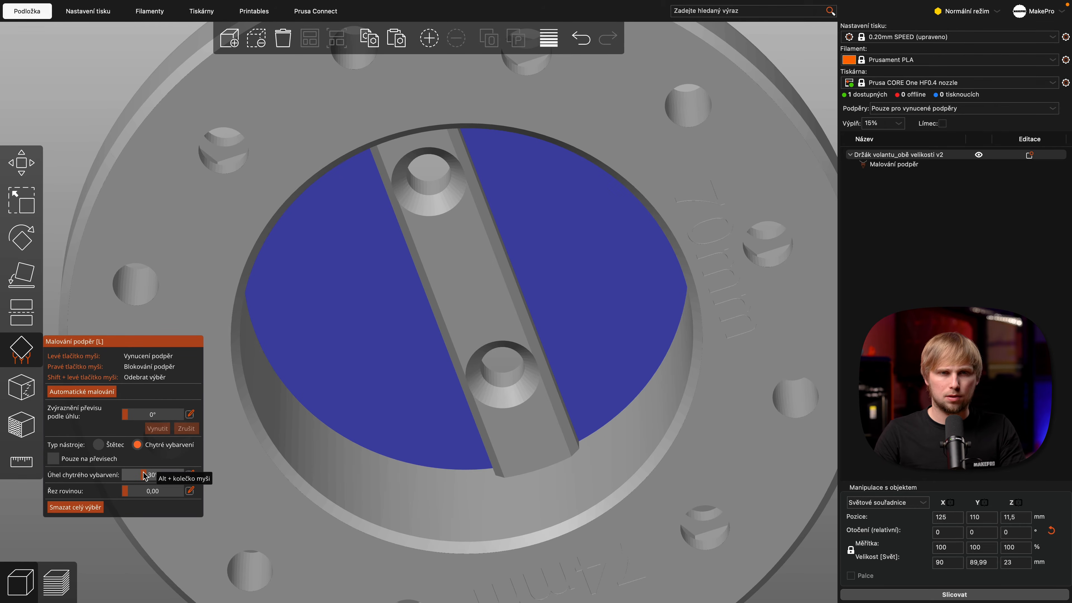
Enforce supports on the slot floor between the two holes with smart fill at 30°, then erase that area.
{"action": "left_click", "coordinate": [487, 326]}
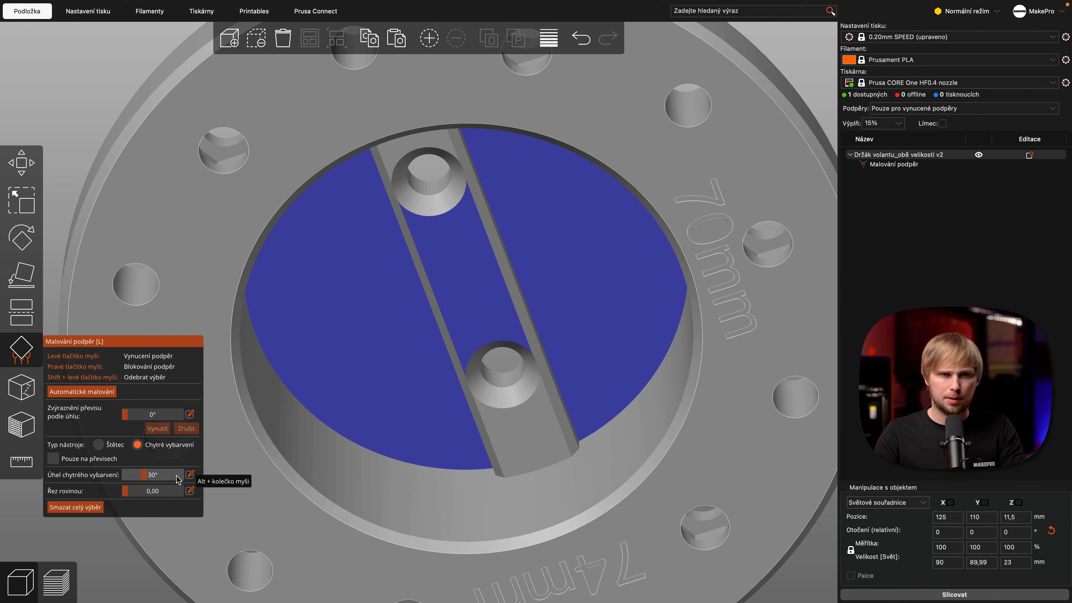
{"action": "left_click", "coordinate": [466, 287], "text": "shift"}
Enforce supports across the whole slot and both countersinks at a 60° smart fill angle, then erase the slot's fill at 59°.
{"action": "left_click_drag", "start_coordinate": [143, 478], "coordinate": [163, 483]}
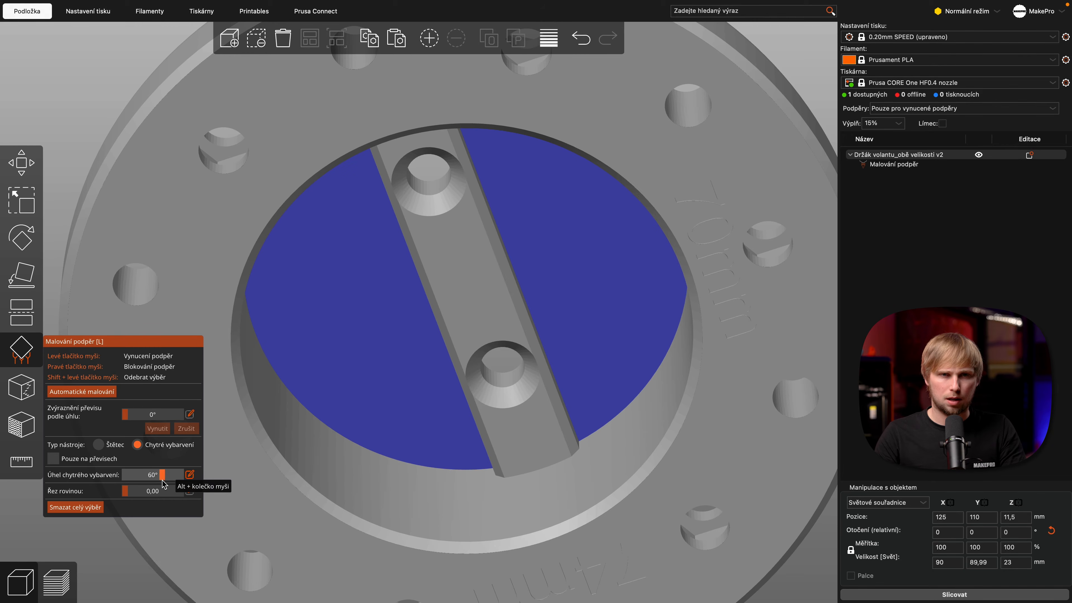
{"action": "left_click", "coordinate": [481, 322]}
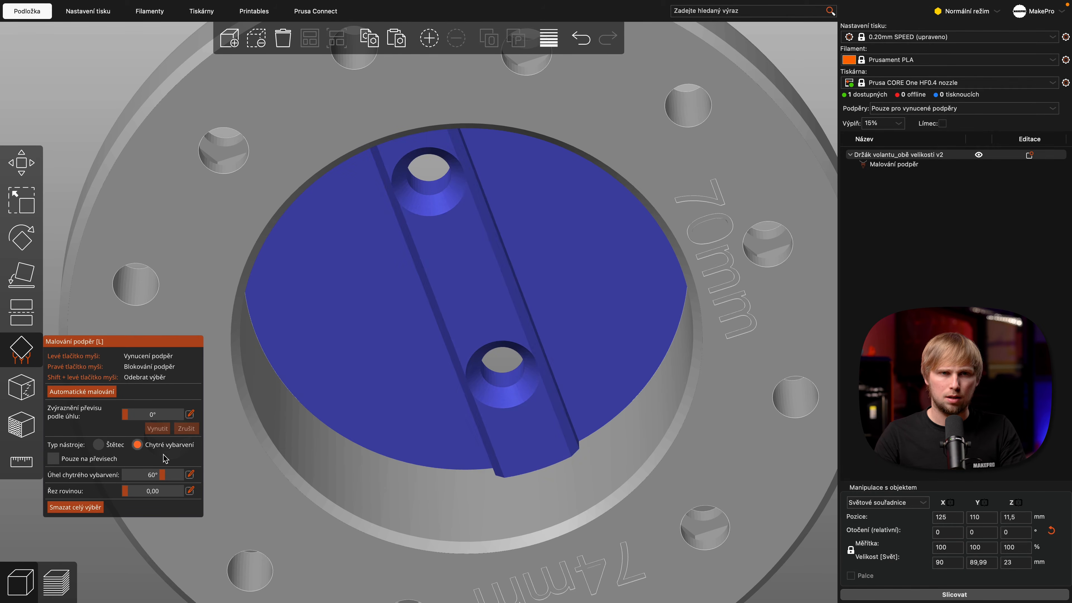
{"action": "mouse_move", "coordinate": [161, 473]}
{"action": "left_mouse_down"}
{"action": "mouse_move", "coordinate": [151, 477]}
{"action": "mouse_move", "coordinate": [169, 478]}
{"action": "mouse_move", "coordinate": [161, 481]}
{"action": "left_mouse_up"}
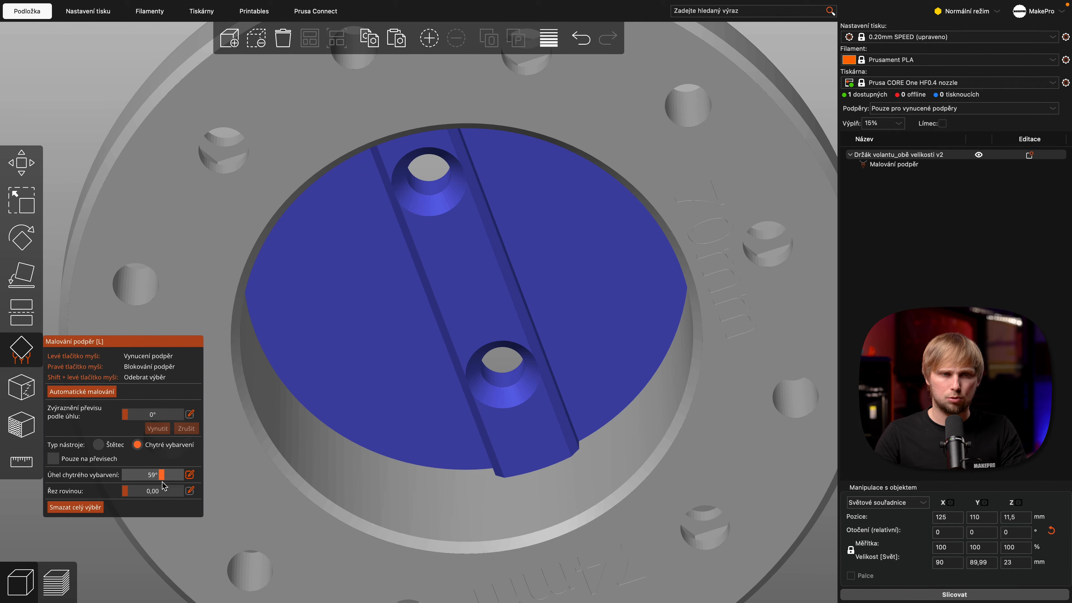
{"action": "left_click", "coordinate": [476, 314], "text": "shift"}
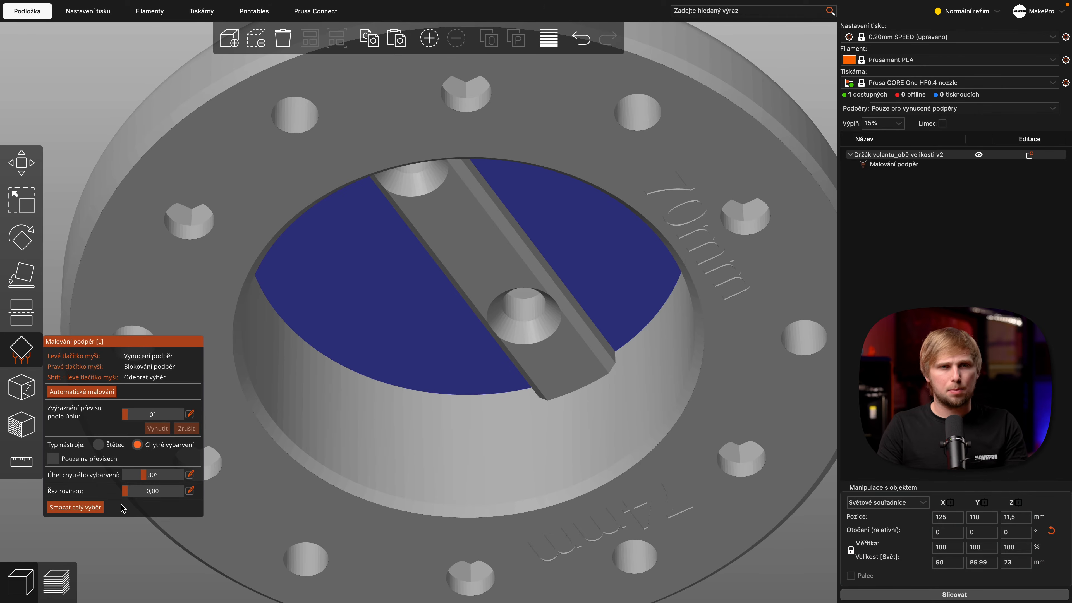
Section the model with the clipping plane at 0.51 and enforce supports on the overhanging face inside the cut flange hole.
{"action": "left_click_drag", "start_coordinate": [130, 498], "coordinate": [156, 499]}
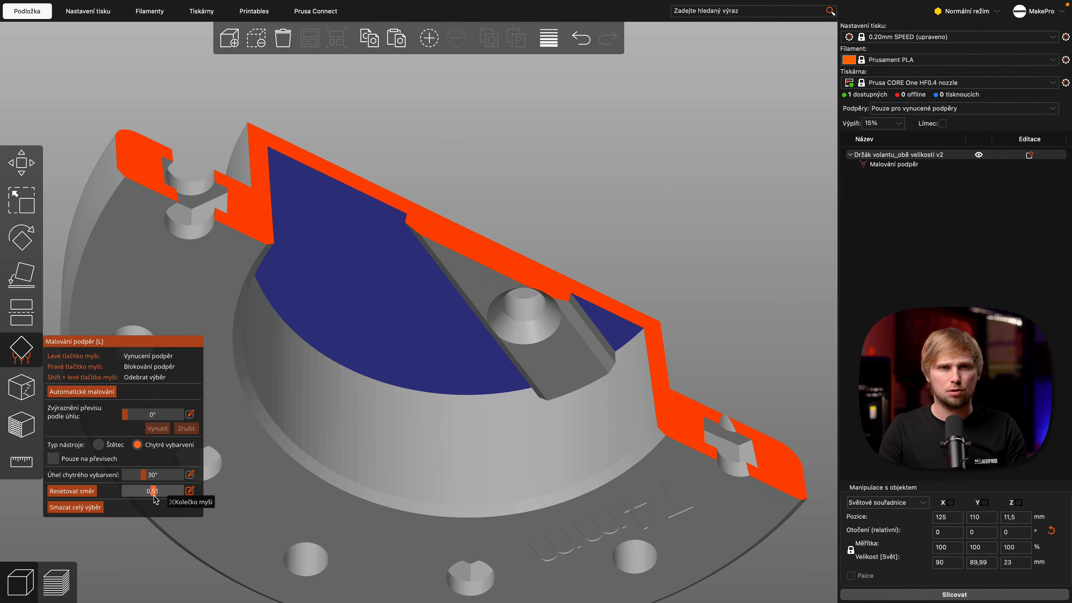
{"action": "left_click", "coordinate": [278, 248]}
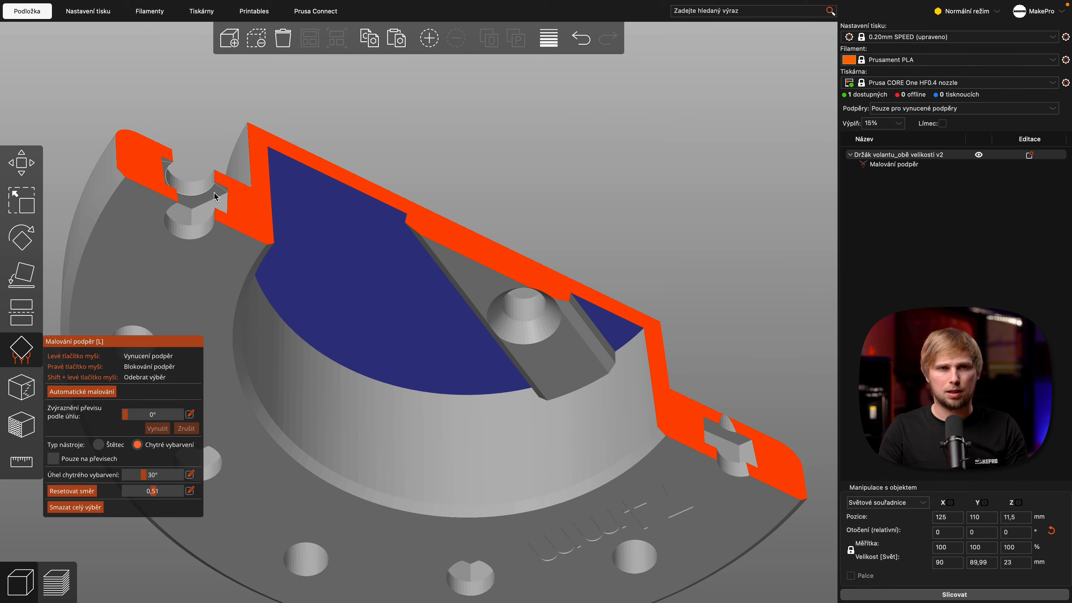
{"action": "left_click", "coordinate": [219, 198]}
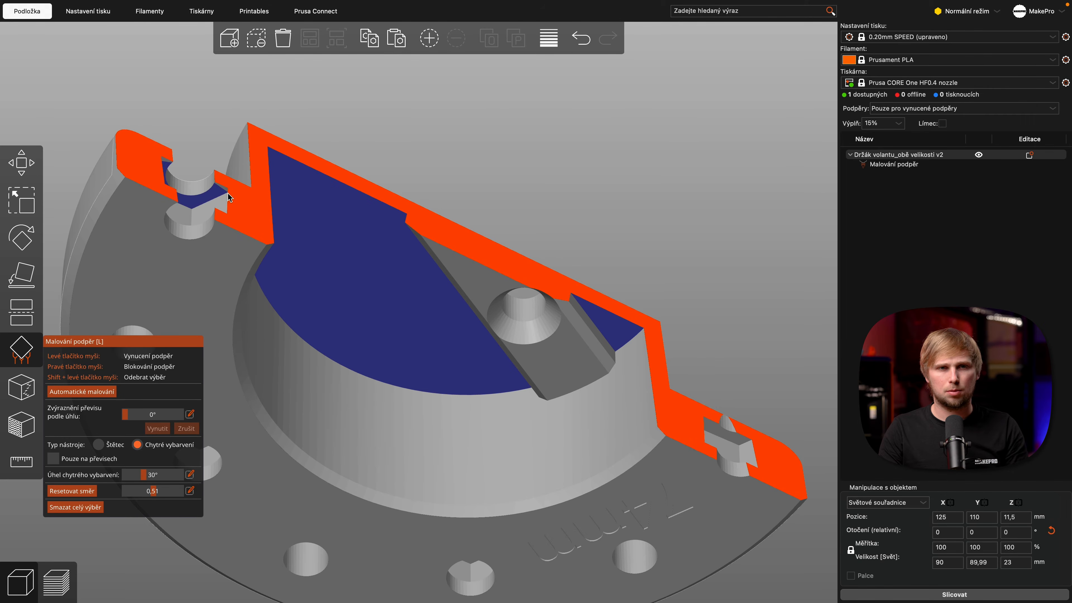
Shift the clipping plane to 0.50, then reset it to 0.00 to restore the full model.
{"action": "left_click_drag", "start_coordinate": [154, 493], "coordinate": [155, 494]}
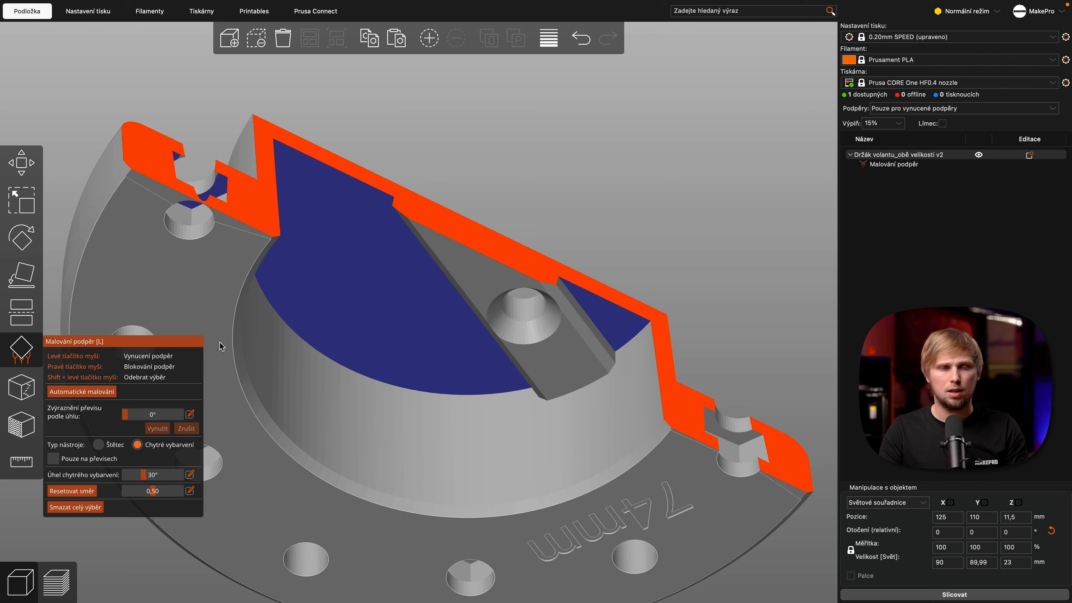
{"action": "left_click_drag", "start_coordinate": [152, 491], "coordinate": [129, 495]}
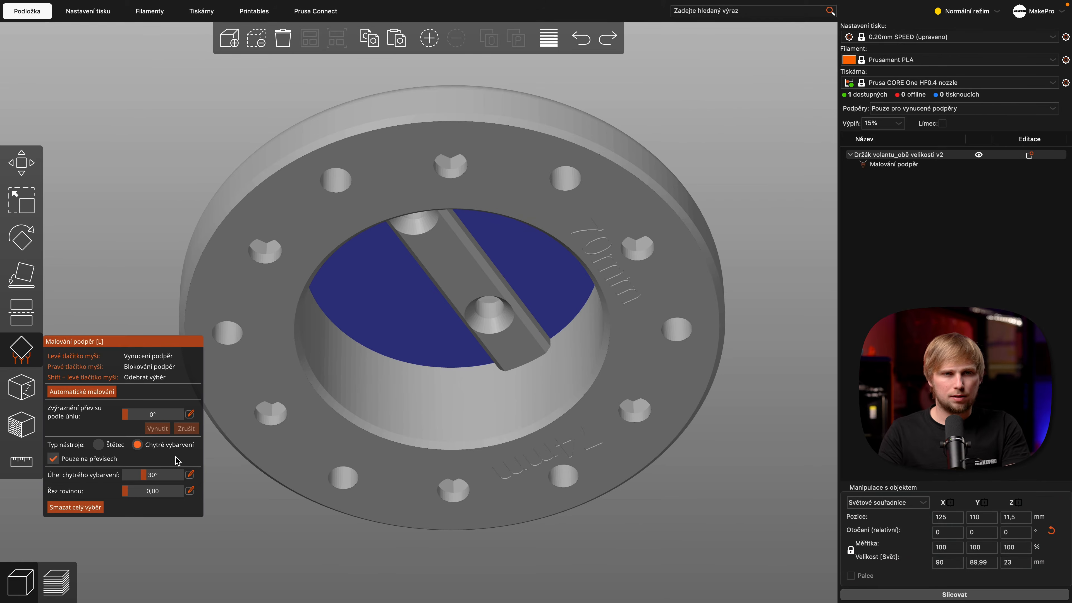
Turn off painting only on overhangs and erase the enforced supports from both recess ceiling segments.
{"action": "left_click", "coordinate": [53, 459]}
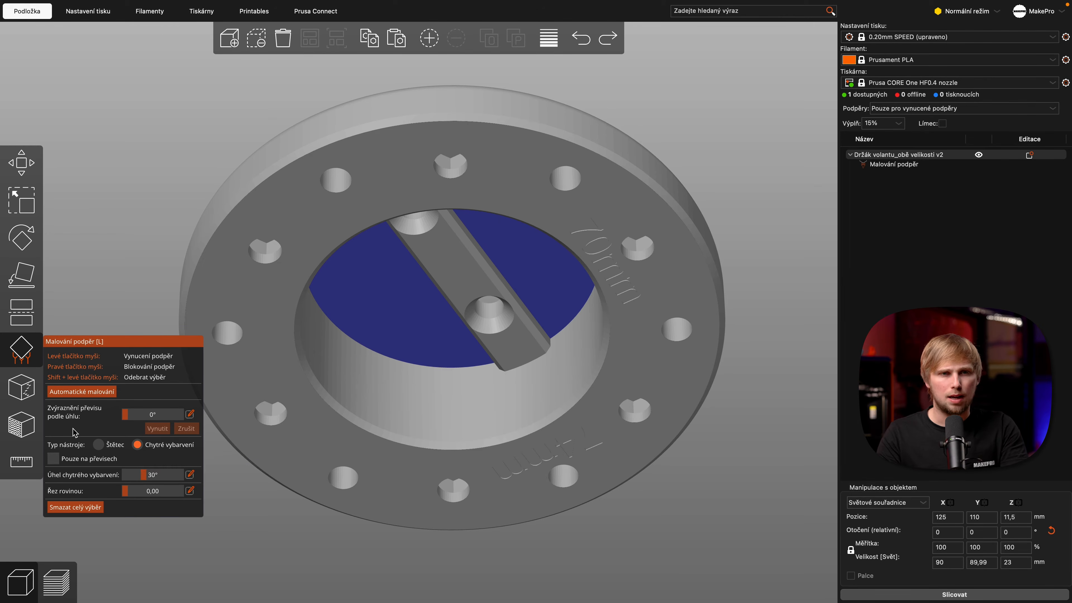
{"action": "left_click", "coordinate": [391, 329], "text": "shift"}
{"action": "left_click", "coordinate": [528, 275], "text": "shift"}
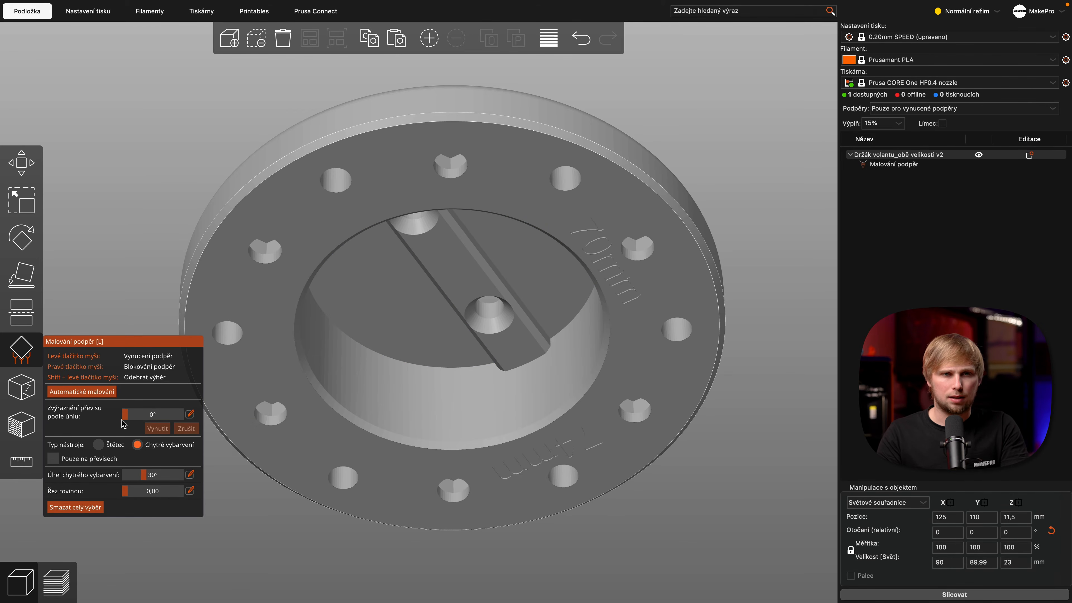
Highlight the model's overhangs by angle at 30°, and raise the highlight angle to 46°.
{"action": "scroll", "coordinate": [448, 319], "scroll_direction": "up", "scroll_amount": 4}
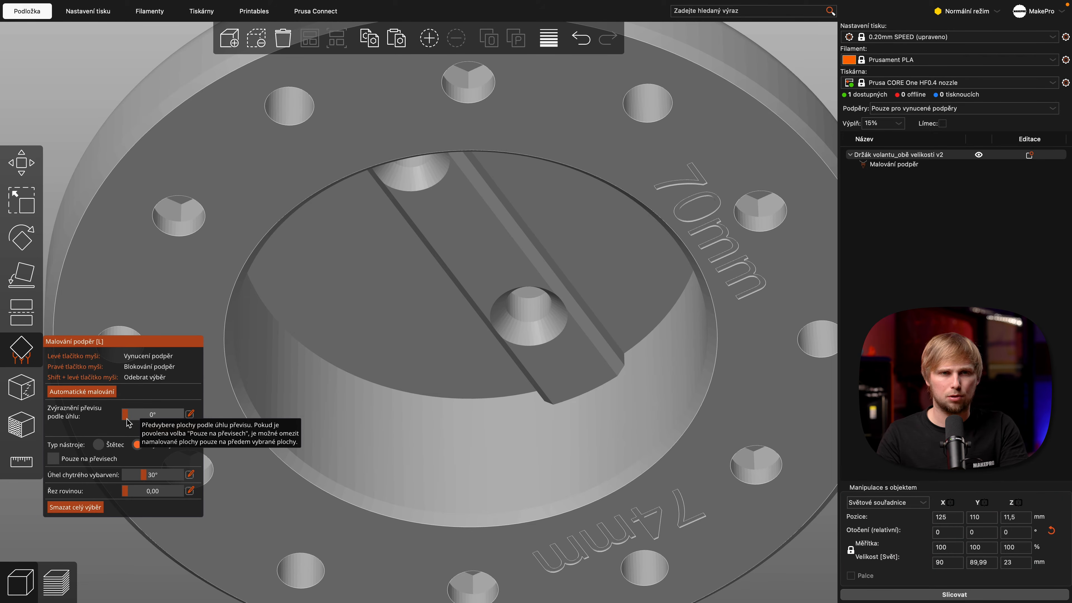
{"action": "left_click_drag", "start_coordinate": [127, 418], "coordinate": [145, 420]}
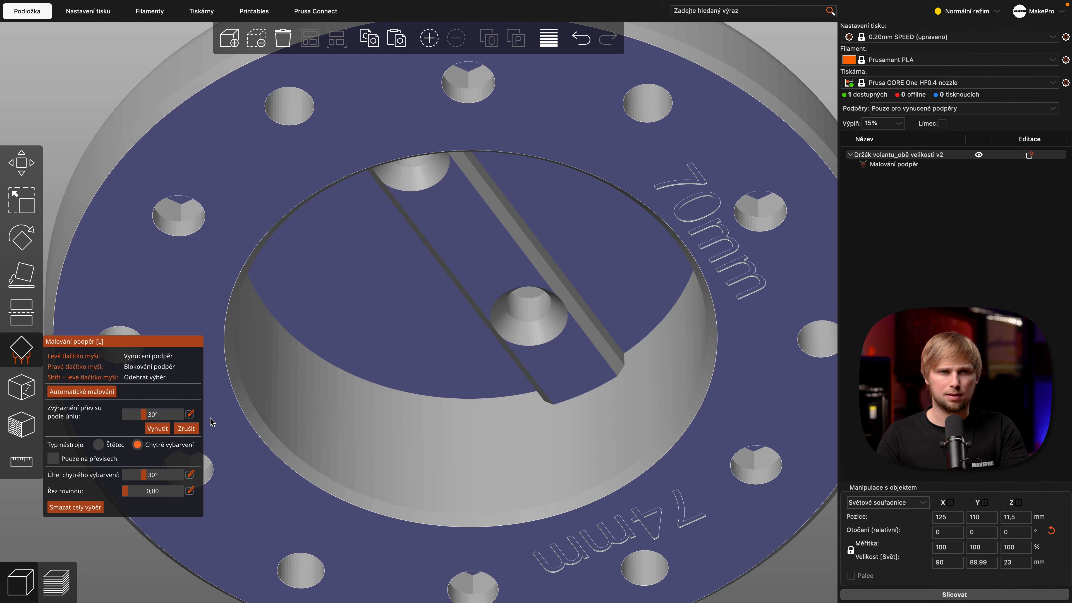
{"action": "left_click", "coordinate": [190, 414]}
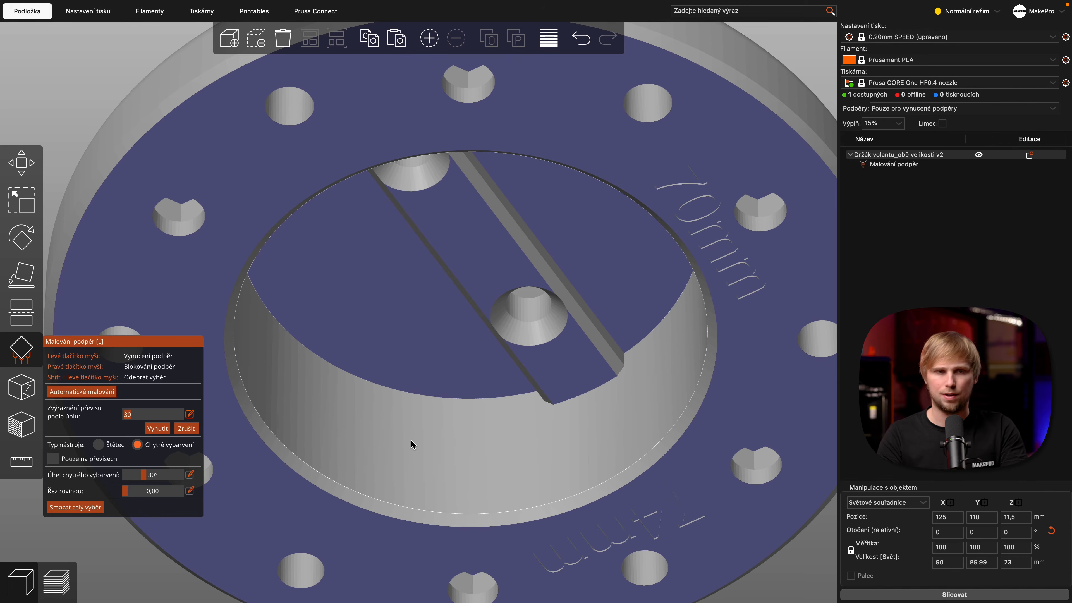
{"action": "type", "text": "46"}
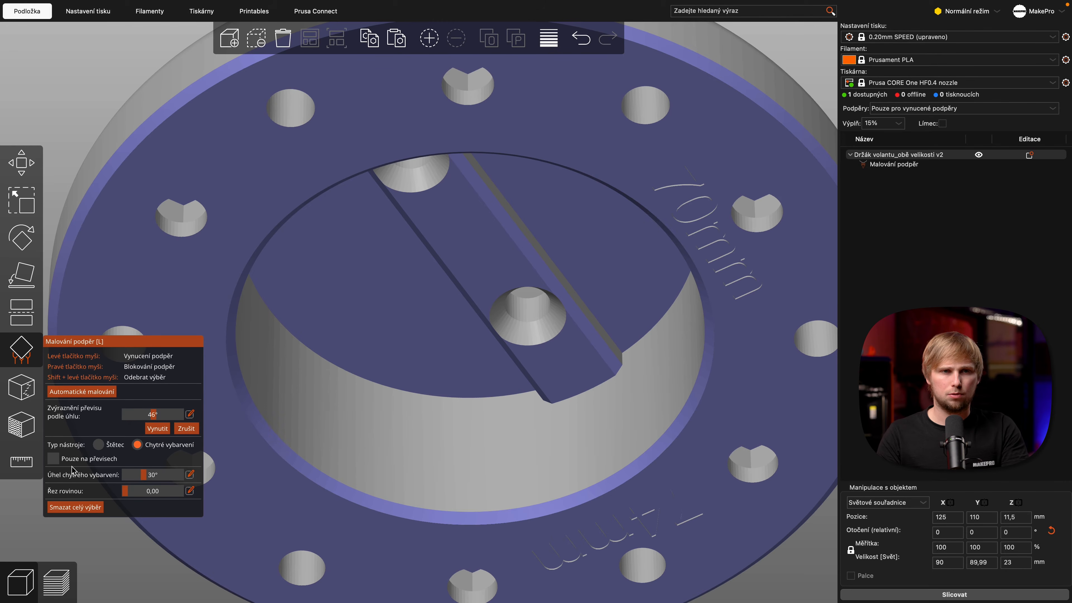
Restrict painting to overhangs only and smart-fill enforced supports on the flange's outer chamfer and the slot's slanted side.
{"action": "left_click", "coordinate": [53, 459]}
{"action": "scroll", "coordinate": [352, 462], "scroll_direction": "down", "scroll_amount": 5}
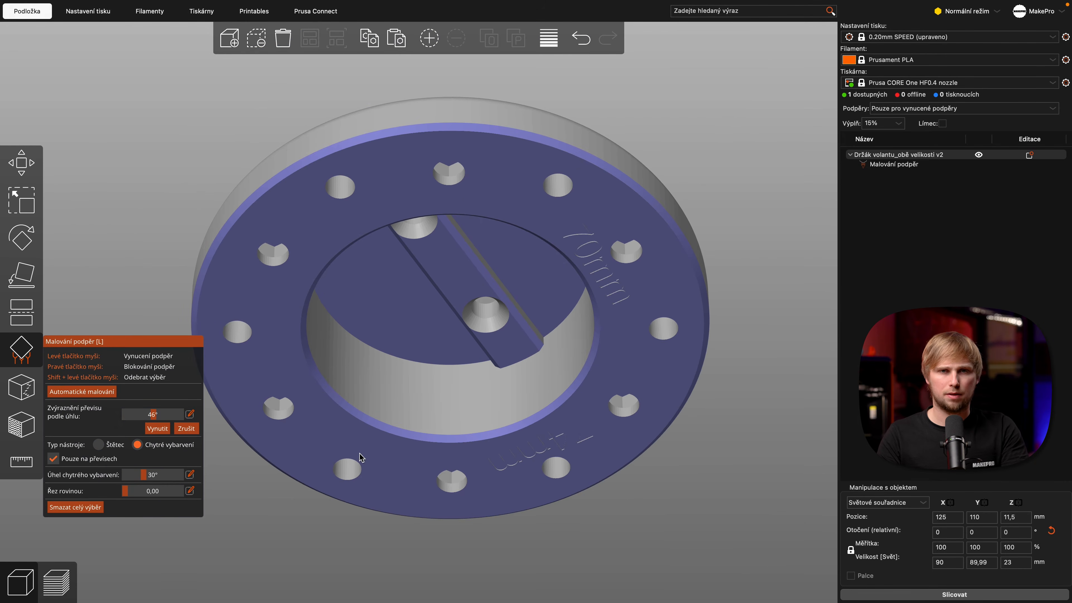
{"action": "left_click_drag", "start_coordinate": [732, 113], "coordinate": [728, 124]}
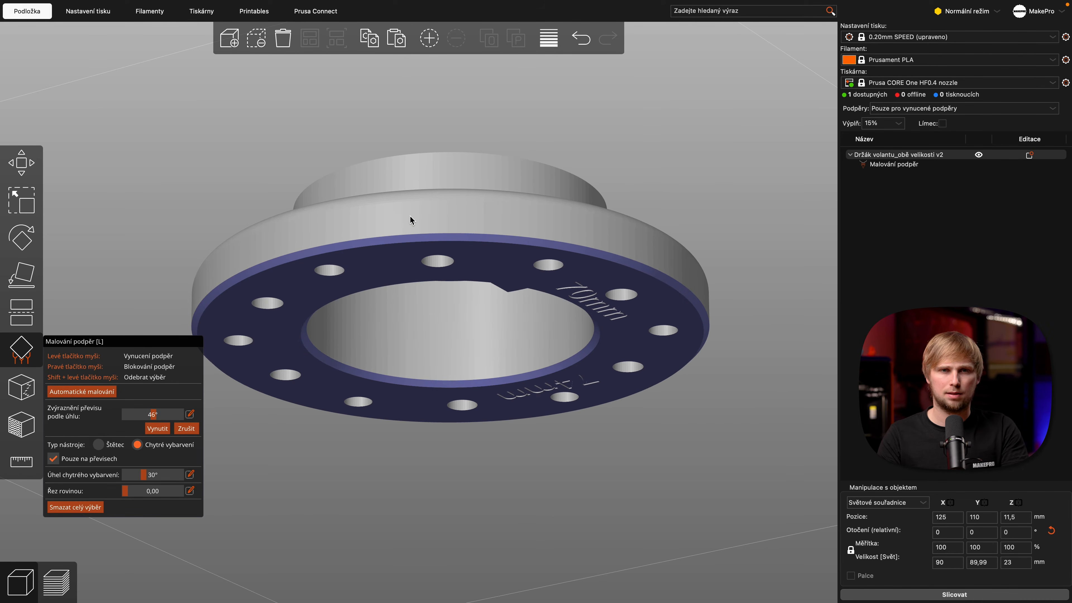
{"action": "left_click", "coordinate": [407, 237]}
{"action": "mouse_move", "coordinate": [708, 223]}
{"action": "left_mouse_down"}
{"action": "mouse_move", "coordinate": [710, 214]}
{"action": "mouse_move", "coordinate": [725, 253]}
{"action": "left_mouse_up"}
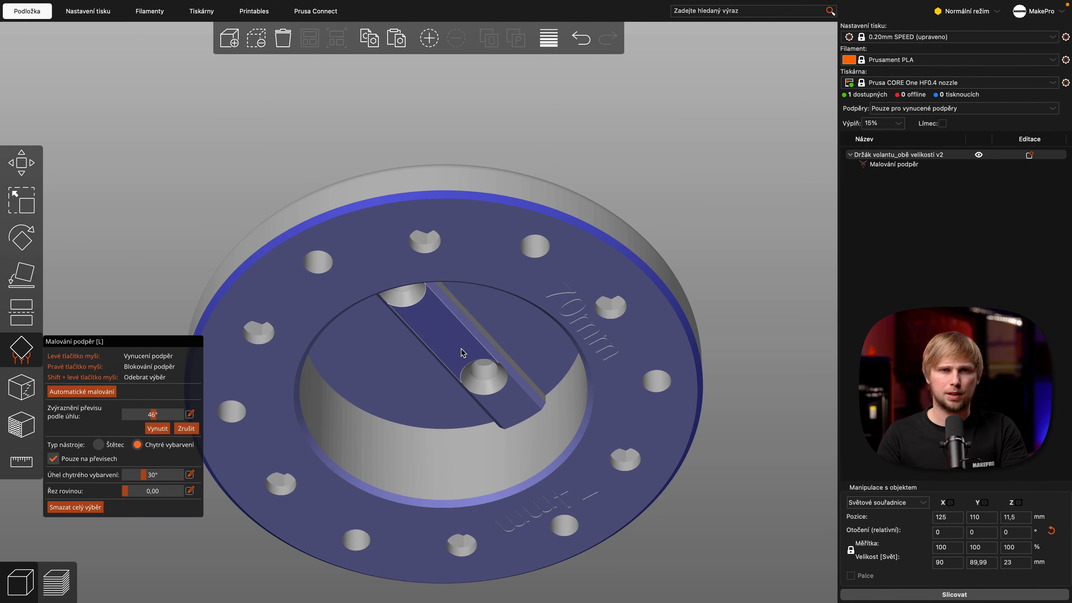
{"action": "scroll", "coordinate": [480, 331], "scroll_direction": "up", "scroll_amount": 8}
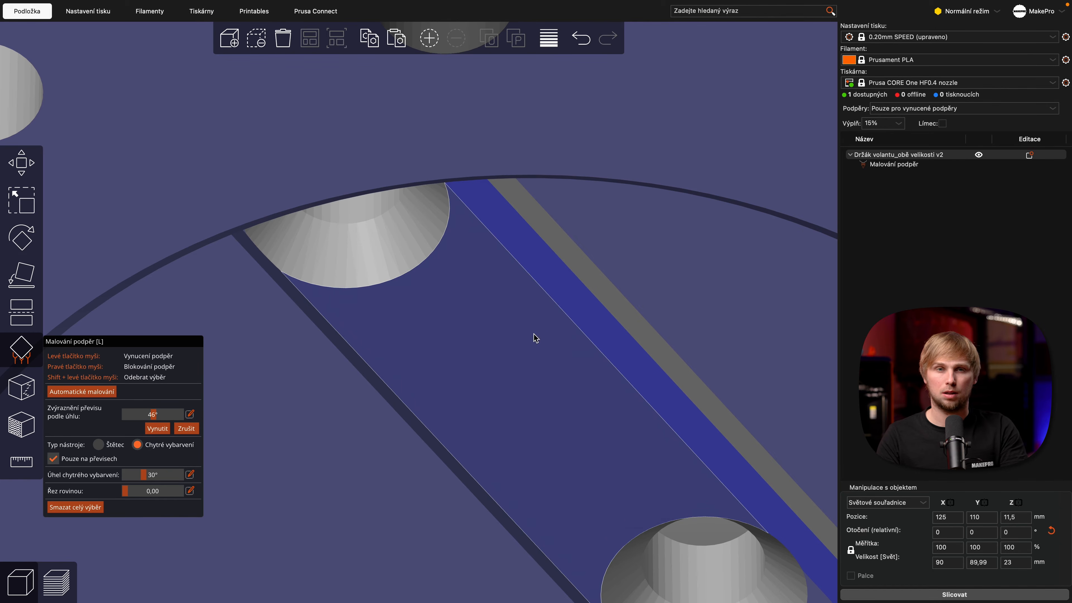
{"action": "left_click", "coordinate": [549, 284]}
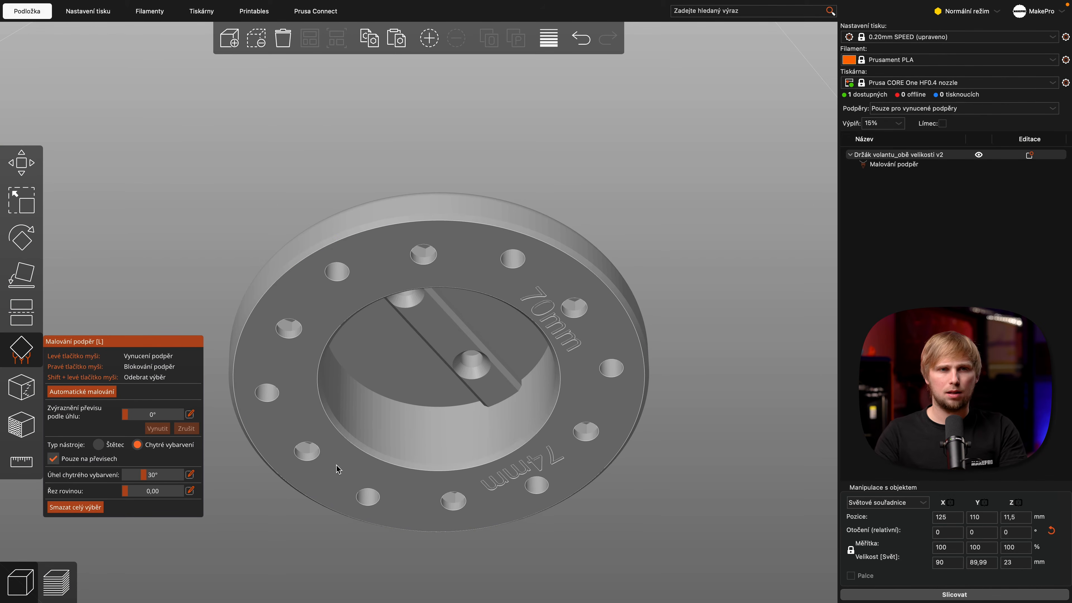
Without the overhang restriction, dab enforced supports with the 2.00 spherical brush on the flange's outer edge, recess ceiling and opening's inner edge.
{"action": "left_click", "coordinate": [112, 446]}
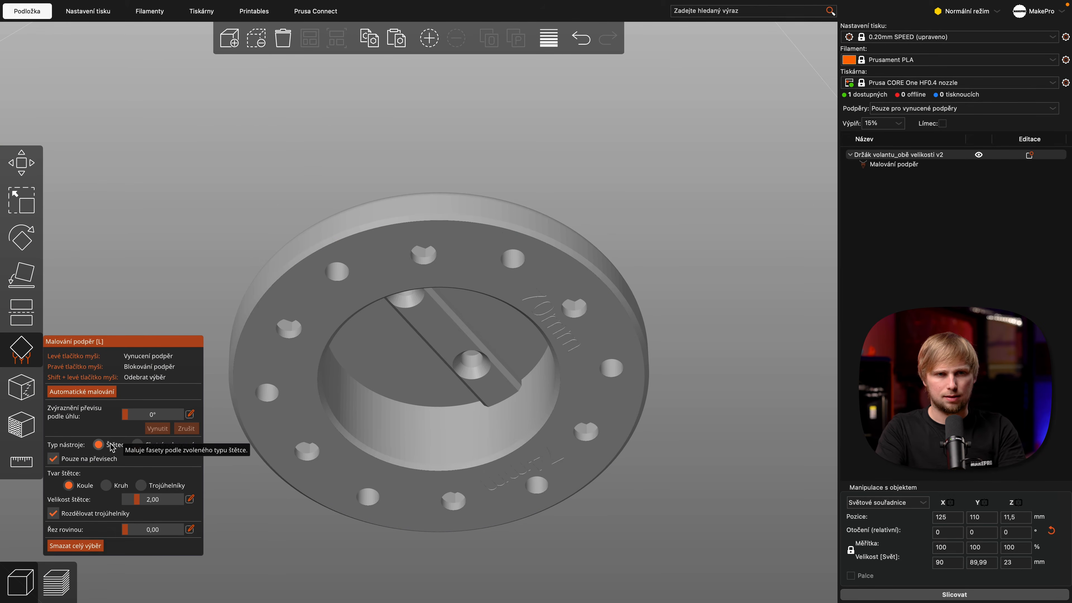
{"action": "scroll", "coordinate": [508, 361], "scroll_direction": "up", "scroll_amount": 5}
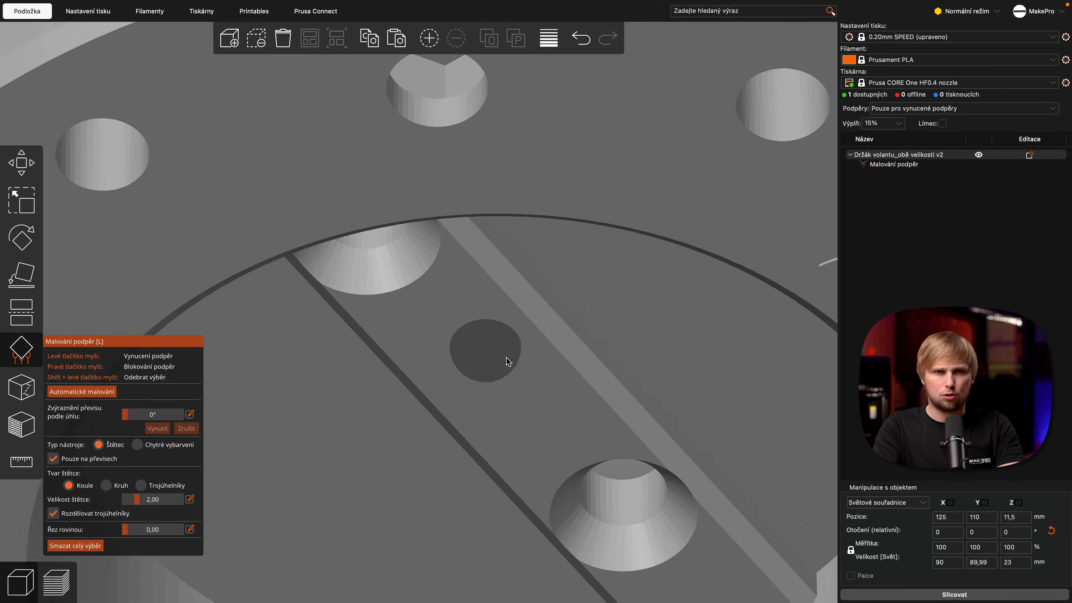
{"action": "scroll", "coordinate": [508, 362], "scroll_direction": "down", "scroll_amount": 5}
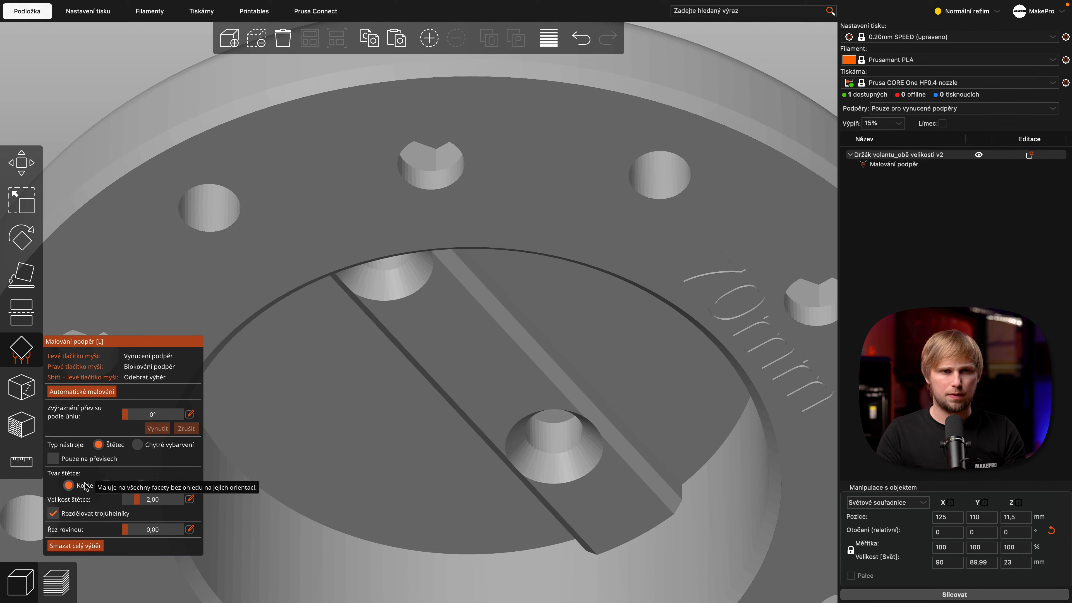
{"action": "mouse_move", "coordinate": [412, 431]}
{"action": "left_mouse_down"}
{"action": "mouse_move", "coordinate": [597, 313]}
{"action": "mouse_move", "coordinate": [521, 395]}
{"action": "mouse_move", "coordinate": [489, 467]}
{"action": "mouse_move", "coordinate": [601, 462]}
{"action": "mouse_move", "coordinate": [498, 502]}
{"action": "left_mouse_up"}
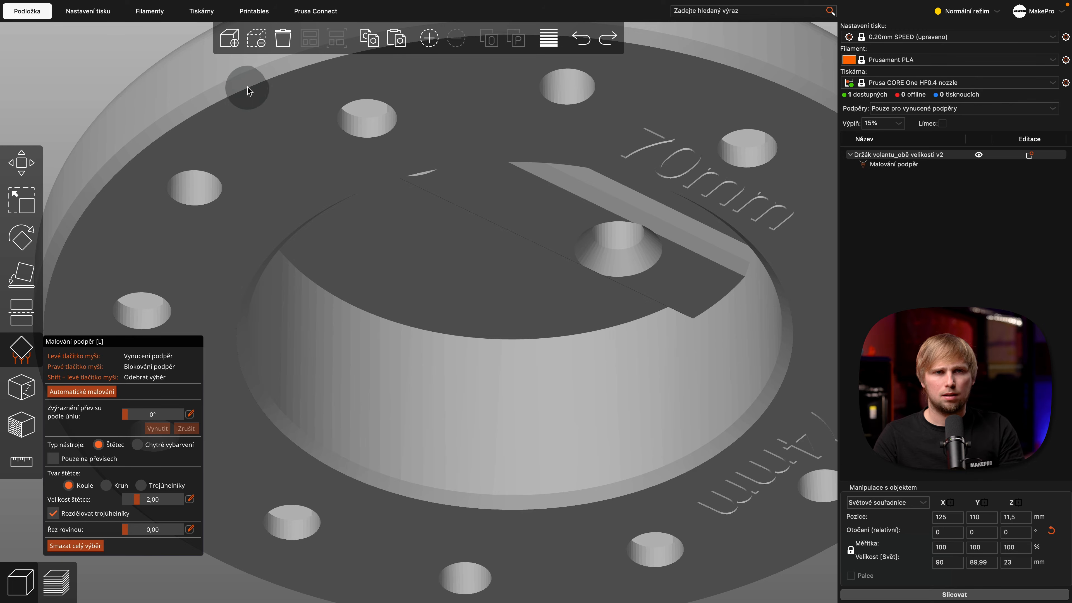
{"action": "left_click", "coordinate": [241, 79]}
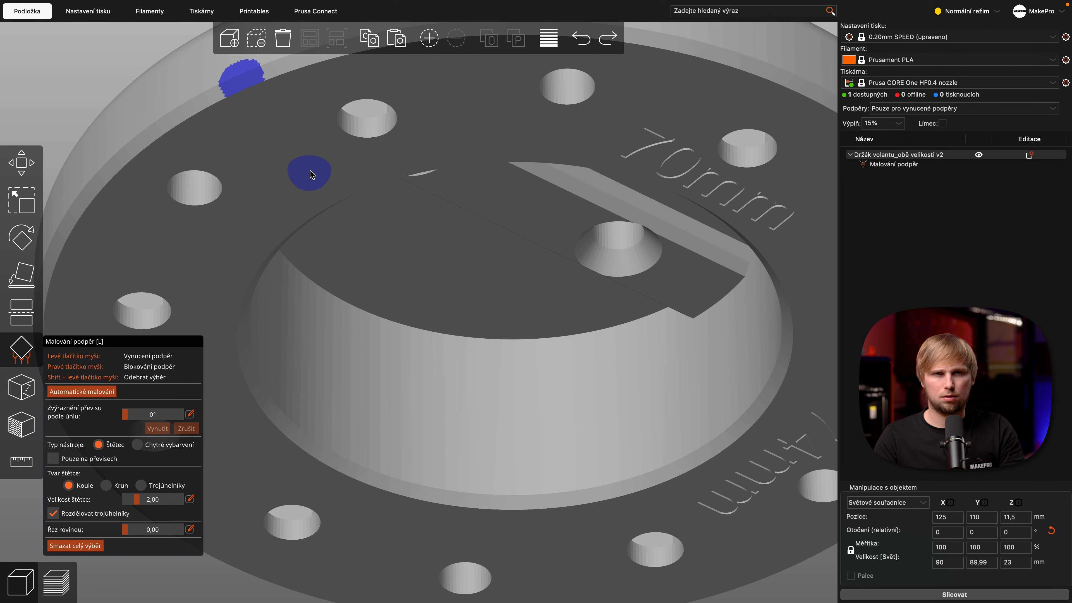
{"action": "left_click_drag", "start_coordinate": [355, 192], "coordinate": [359, 202]}
{"action": "left_click_drag", "start_coordinate": [138, 57], "coordinate": [97, 64]}
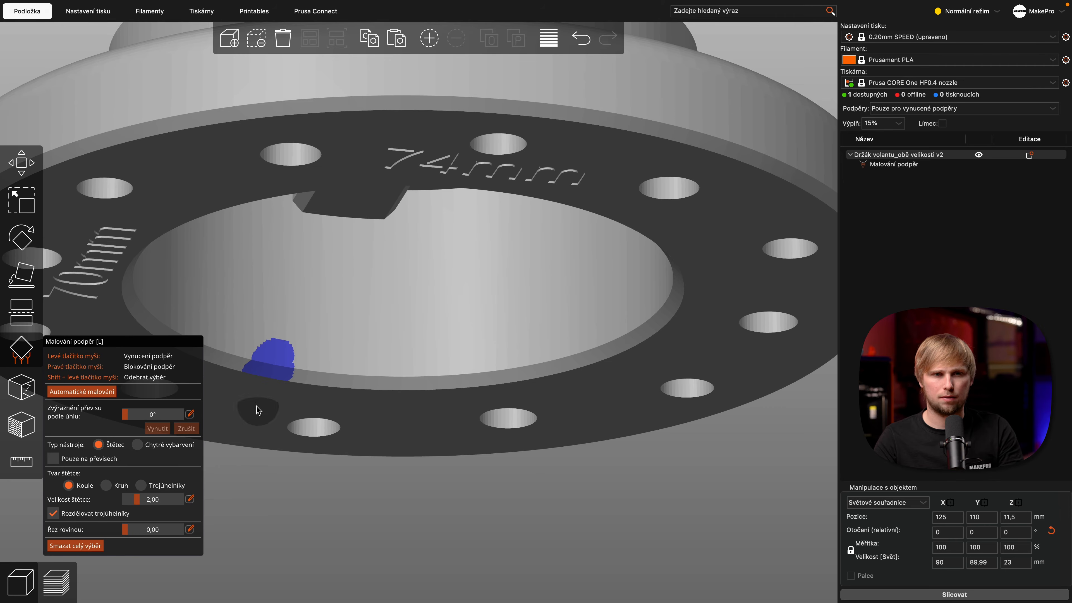
Enlarge the spherical brush to 4.52 and paint enforced supports inside bolt holes of the flange.
{"action": "left_click", "coordinate": [144, 502]}
{"action": "left_click_drag", "start_coordinate": [143, 502], "coordinate": [156, 502]}
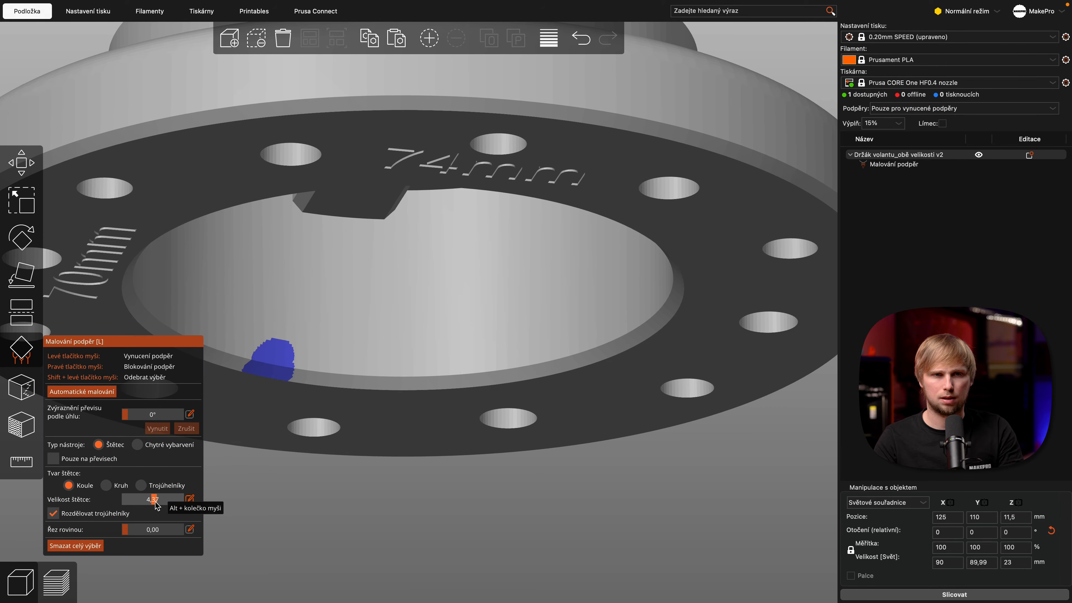
{"action": "left_click", "coordinate": [330, 418]}
{"action": "mouse_move", "coordinate": [437, 541]}
{"action": "left_mouse_down"}
{"action": "mouse_move", "coordinate": [445, 510]}
{"action": "mouse_move", "coordinate": [467, 500]}
{"action": "mouse_move", "coordinate": [491, 512]}
{"action": "mouse_move", "coordinate": [491, 532]}
{"action": "mouse_move", "coordinate": [472, 496]}
{"action": "mouse_move", "coordinate": [473, 509]}
{"action": "left_mouse_up"}
{"action": "left_click", "coordinate": [423, 533]}
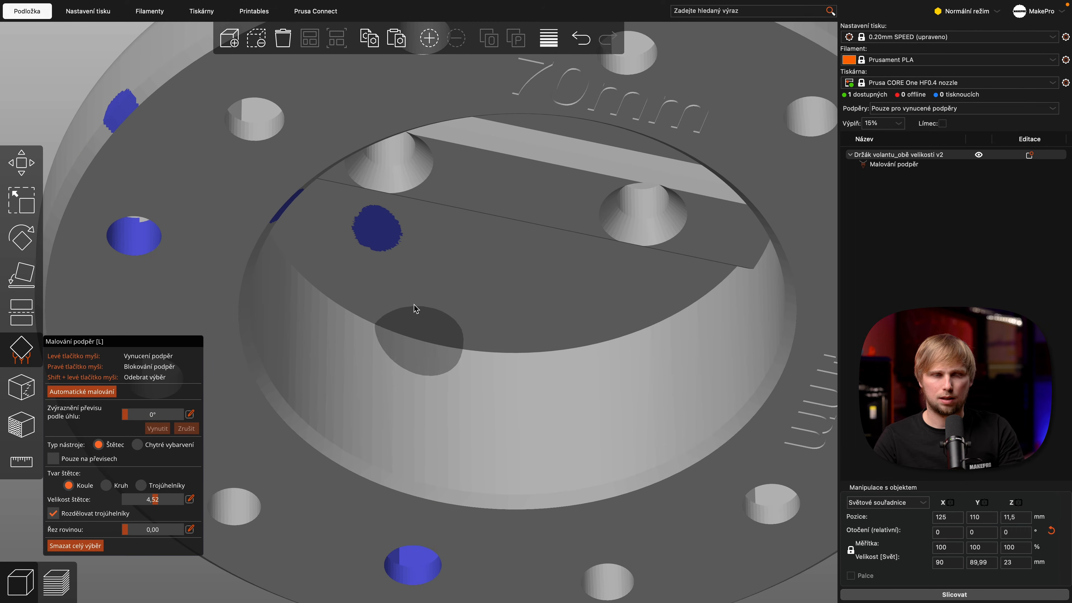
{"action": "mouse_move", "coordinate": [99, 61]}
{"action": "left_mouse_down"}
{"action": "mouse_move", "coordinate": [148, 90]}
{"action": "mouse_move", "coordinate": [191, 97]}
{"action": "mouse_move", "coordinate": [168, 67]}
{"action": "mouse_move", "coordinate": [179, 59]}
{"action": "left_mouse_up"}
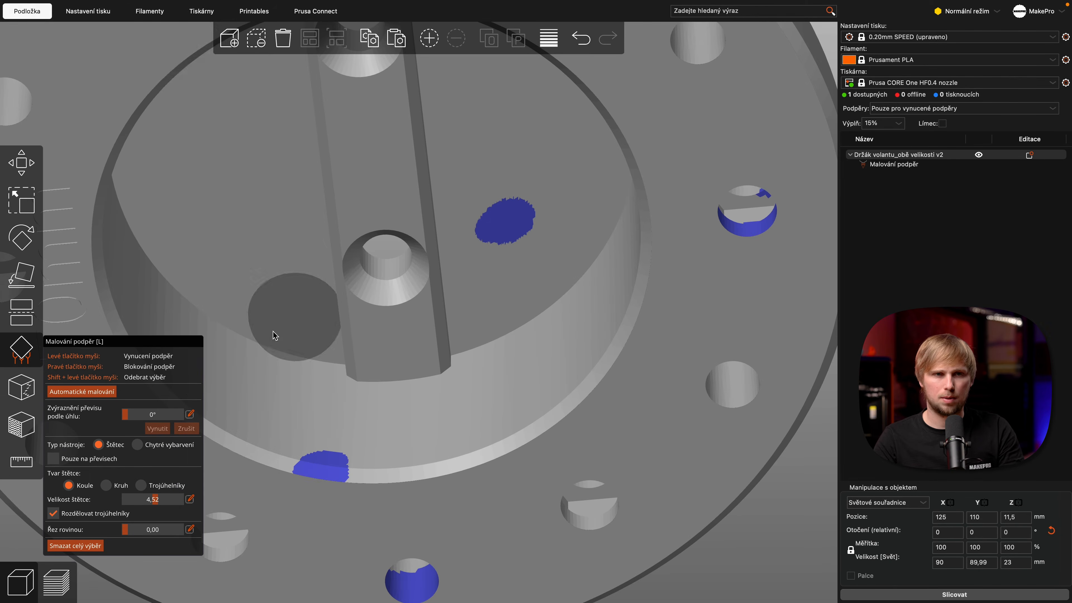
Change the brush shape to circle and paint enforced supports on the visible surfaces inside another bolt hole.
{"action": "left_click", "coordinate": [106, 485]}
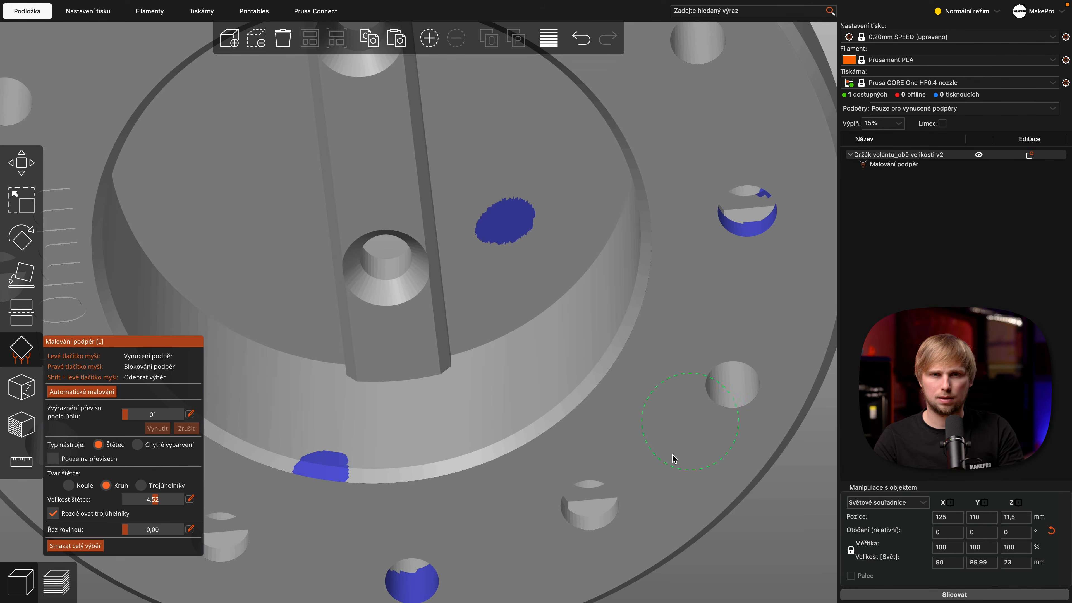
{"action": "left_click", "coordinate": [587, 501]}
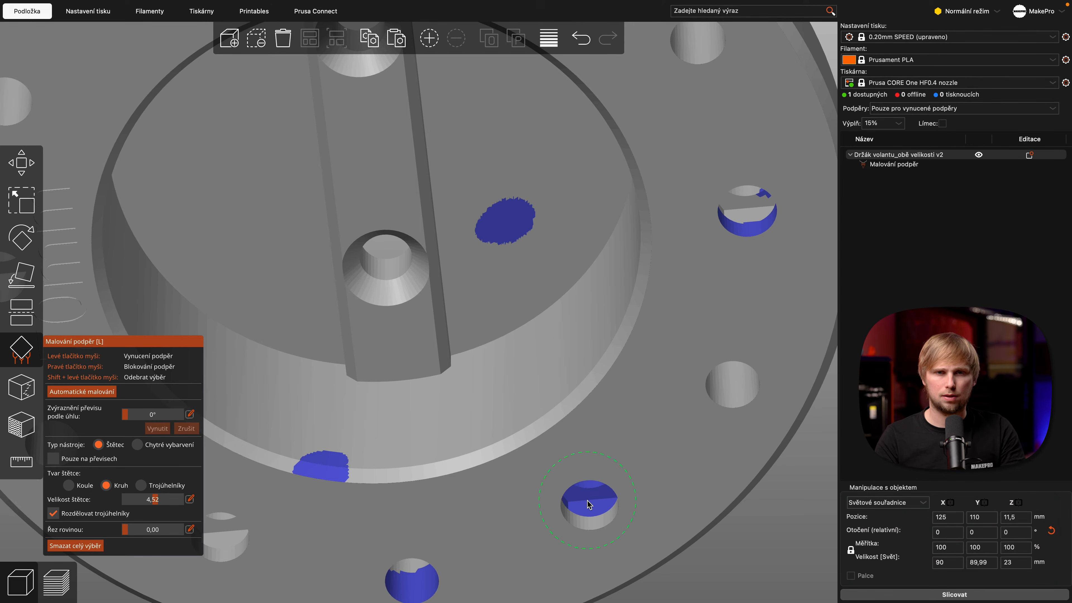
{"action": "mouse_move", "coordinate": [759, 552]}
{"action": "left_mouse_down"}
{"action": "mouse_move", "coordinate": [717, 594]}
{"action": "mouse_move", "coordinate": [713, 583]}
{"action": "mouse_move", "coordinate": [759, 566]}
{"action": "mouse_move", "coordinate": [766, 527]}
{"action": "mouse_move", "coordinate": [696, 467]}
{"action": "mouse_move", "coordinate": [687, 390]}
{"action": "mouse_move", "coordinate": [706, 412]}
{"action": "mouse_move", "coordinate": [696, 419]}
{"action": "mouse_move", "coordinate": [723, 420]}
{"action": "left_mouse_up"}
{"action": "scroll", "coordinate": [758, 523], "scroll_direction": "up", "scroll_amount": 5}
{"action": "scroll", "coordinate": [758, 526], "scroll_direction": "down", "scroll_amount": 5}
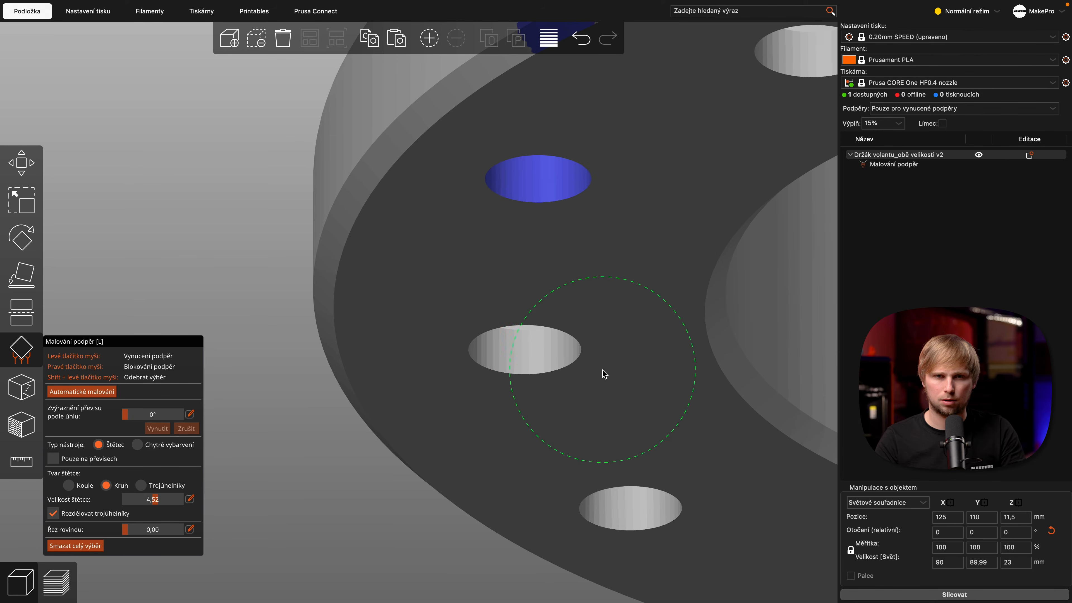
{"action": "left_click_drag", "start_coordinate": [369, 540], "coordinate": [365, 533]}
{"action": "scroll", "coordinate": [529, 404], "scroll_direction": "down", "scroll_amount": 8}
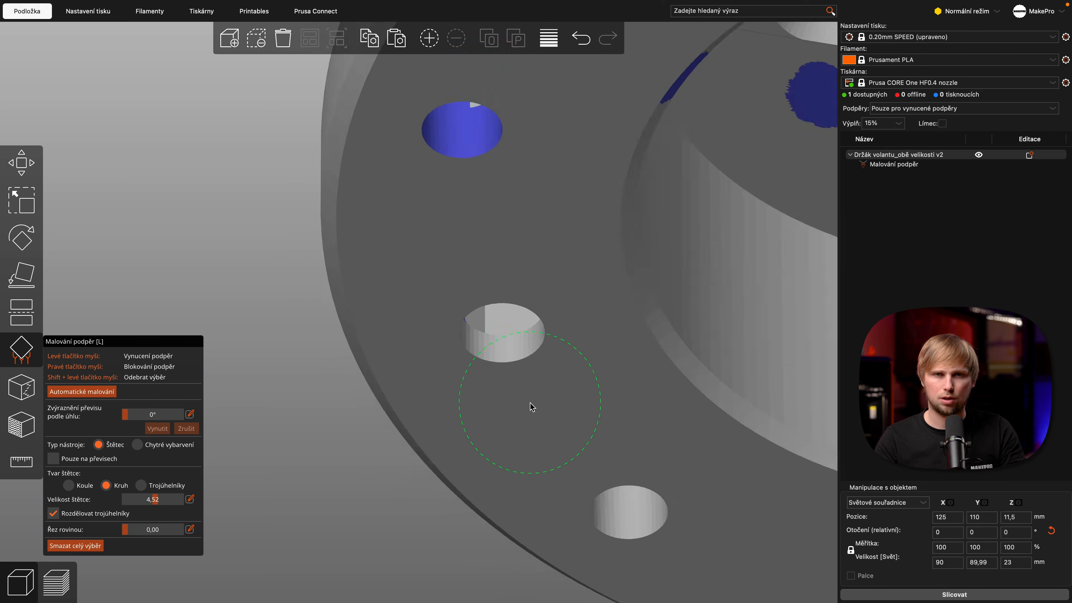
{"action": "middle_click_drag", "start_coordinate": [540, 448], "coordinate": [231, 602]}
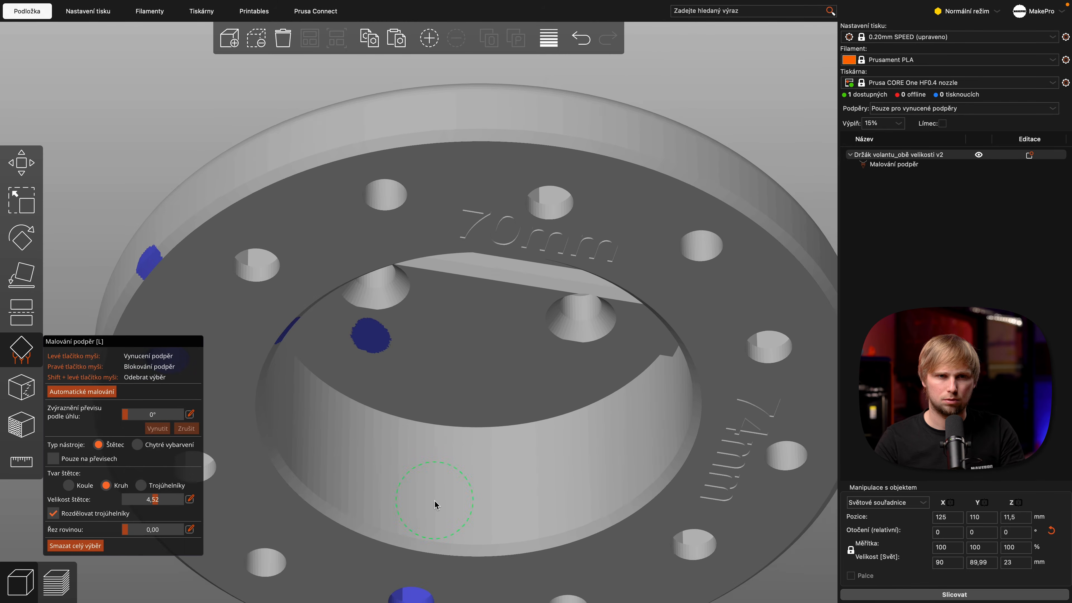
{"action": "scroll", "coordinate": [435, 502], "scroll_direction": "down", "scroll_amount": 3}
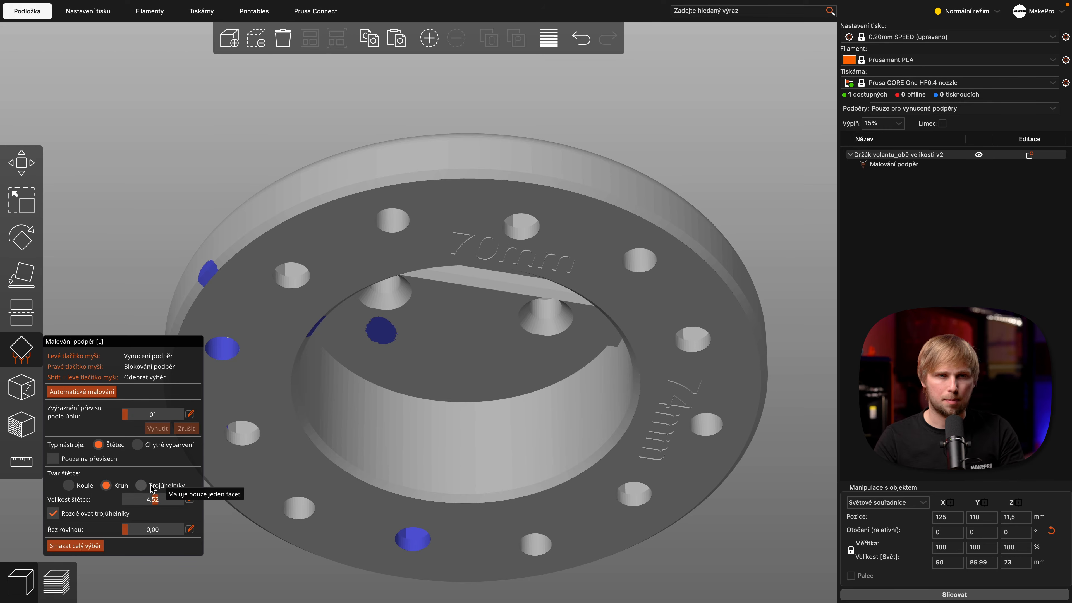
Change the brush shape to triangles and enforce supports on single facets of the boss's top face and the flange beside it.
{"action": "left_click", "coordinate": [141, 485]}
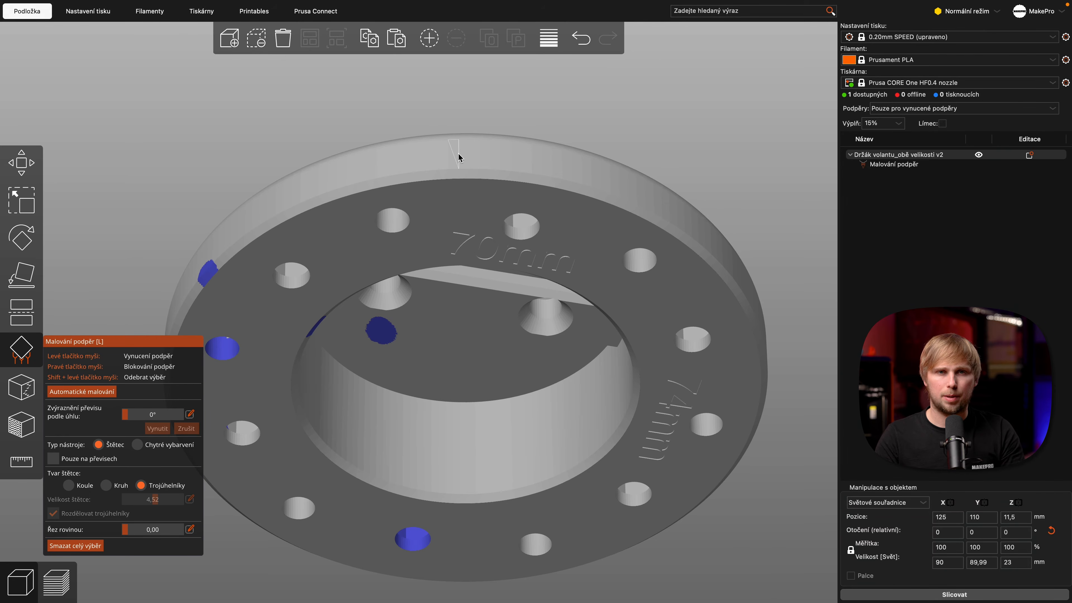
{"action": "left_click_drag", "start_coordinate": [764, 153], "coordinate": [756, 177]}
{"action": "scroll", "coordinate": [553, 401], "scroll_direction": "up", "scroll_amount": 10}
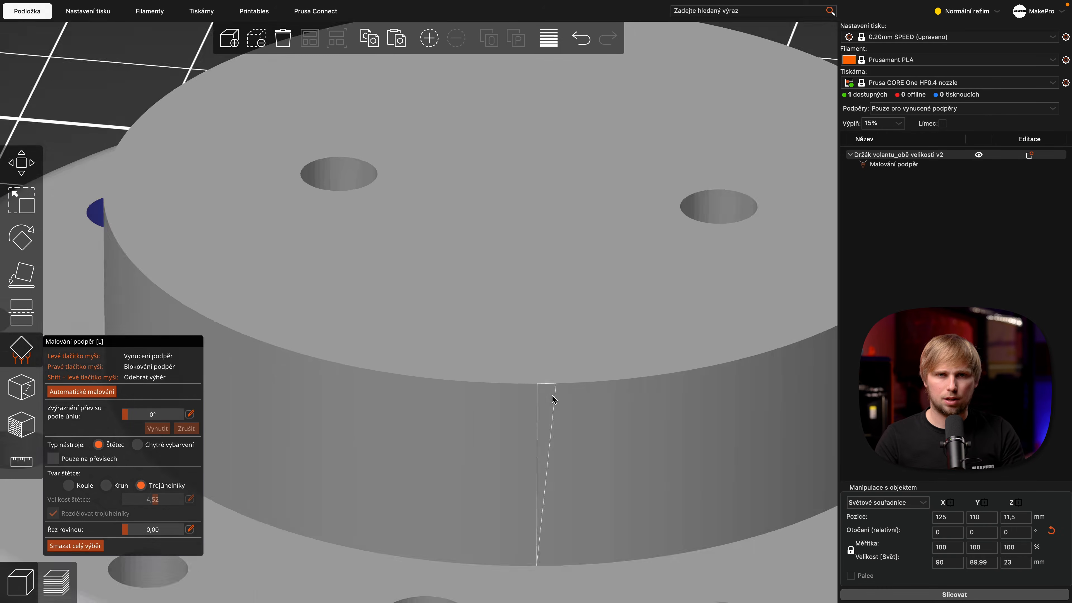
{"action": "scroll", "coordinate": [529, 252], "scroll_direction": "down", "scroll_amount": 6}
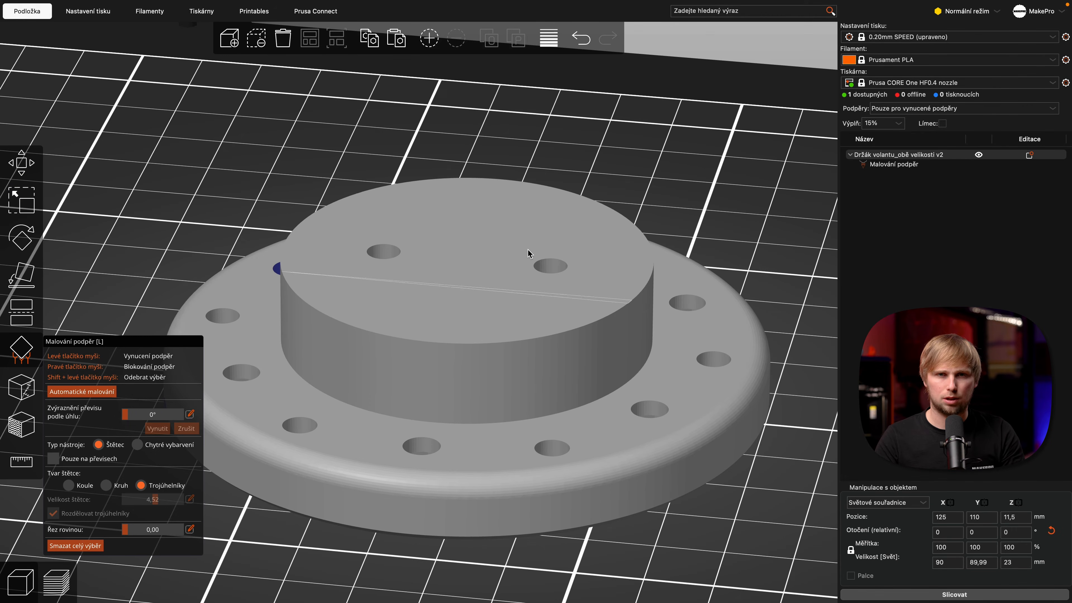
{"action": "mouse_move", "coordinate": [515, 220]}
{"action": "left_mouse_down"}
{"action": "mouse_move", "coordinate": [496, 311]}
{"action": "mouse_move", "coordinate": [584, 357]}
{"action": "left_mouse_up"}
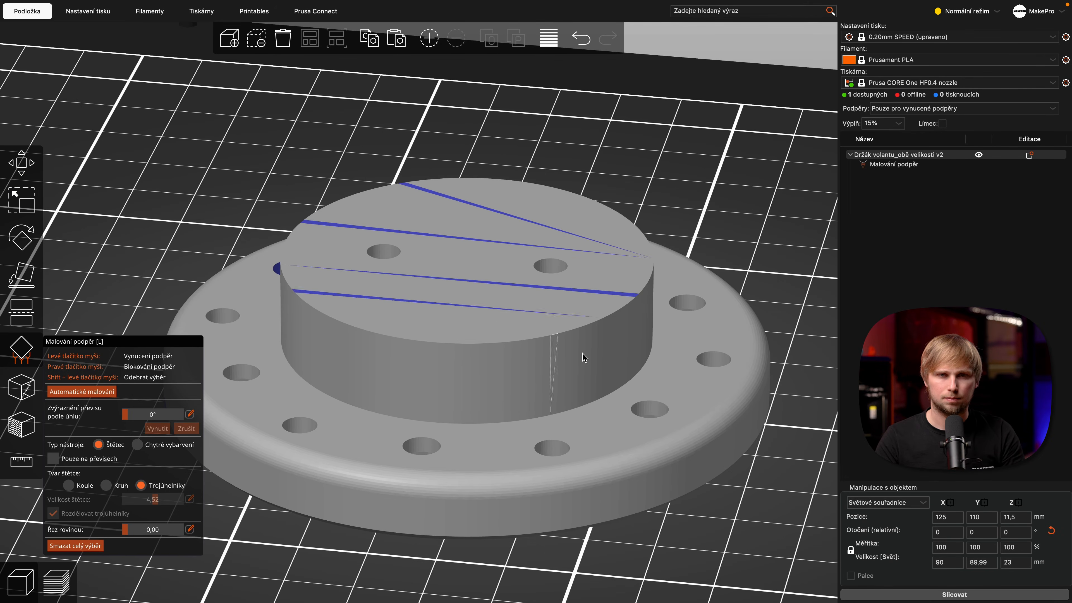
{"action": "left_click", "coordinate": [608, 448]}
{"action": "left_click", "coordinate": [583, 423]}
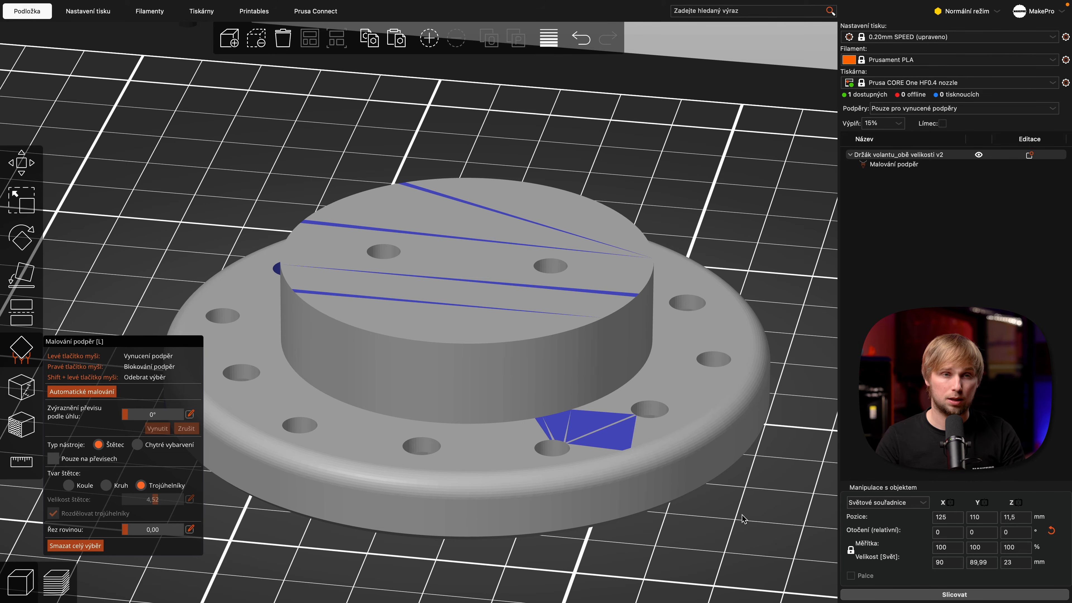
Erase all painted supports from the holder and leave support painting.
{"action": "left_click", "coordinate": [79, 546]}
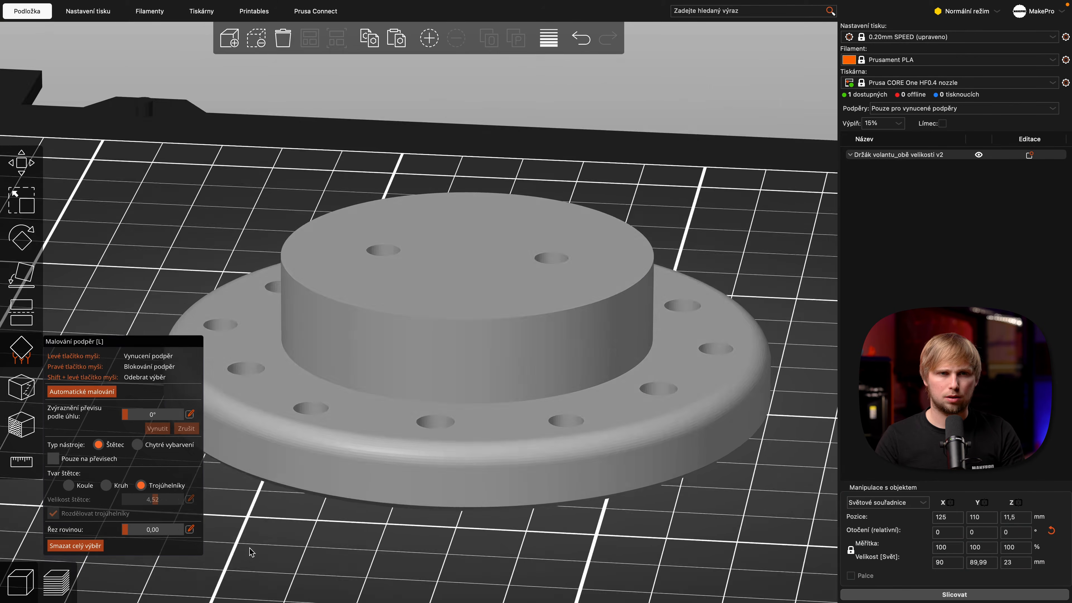
{"action": "mouse_move", "coordinate": [249, 552]}
{"action": "left_mouse_down"}
{"action": "mouse_move", "coordinate": [267, 517]}
{"action": "mouse_move", "coordinate": [245, 550]}
{"action": "left_mouse_up"}
{"action": "middle_click_drag", "start_coordinate": [392, 554], "coordinate": [418, 540]}
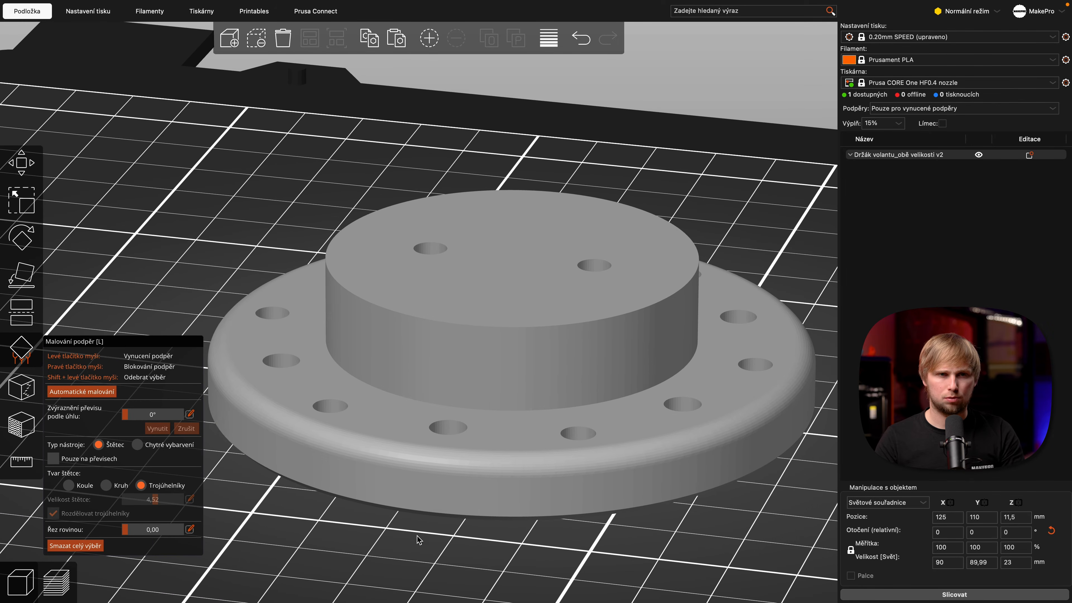
{"action": "left_click", "coordinate": [32, 344]}
{"action": "mouse_move", "coordinate": [282, 525]}
{"action": "left_mouse_down"}
{"action": "mouse_move", "coordinate": [291, 503]}
{"action": "mouse_move", "coordinate": [298, 527]}
{"action": "left_mouse_up"}
{"action": "scroll", "coordinate": [350, 539], "scroll_direction": "down", "scroll_amount": 8}
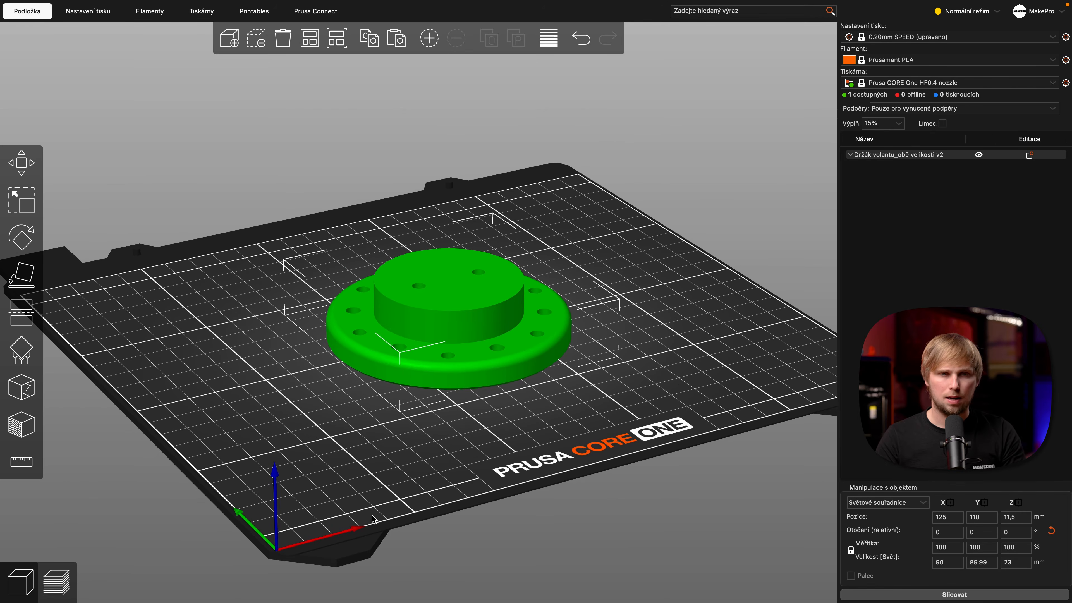
Move the holder across the print bed to about X 180, Y 113 and deselect it.
{"action": "left_click_drag", "start_coordinate": [372, 519], "coordinate": [372, 524]}
{"action": "key", "text": "Escape"}
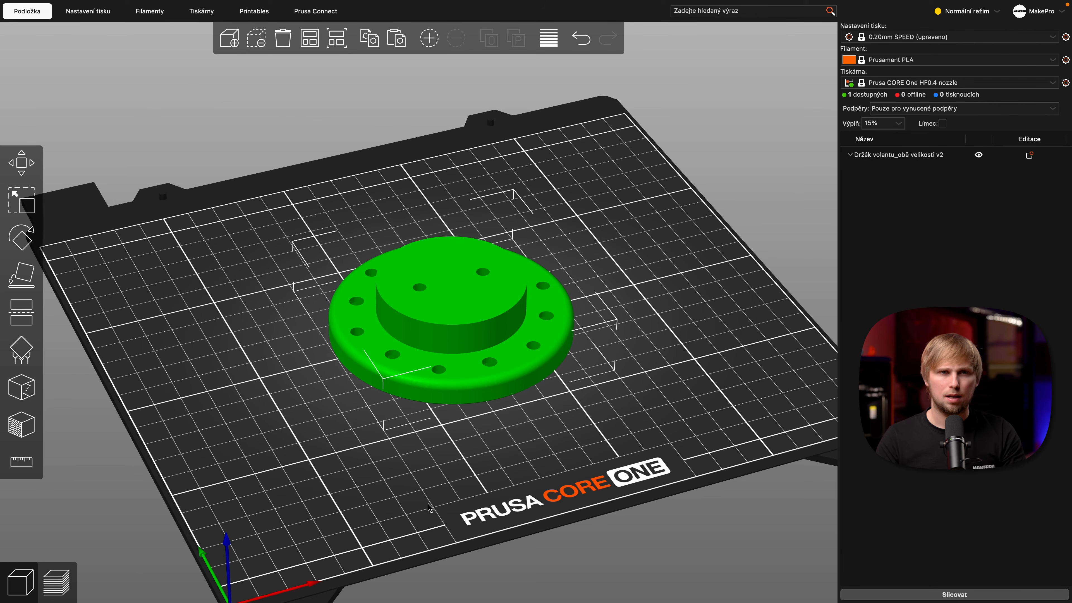
{"action": "left_click_drag", "start_coordinate": [419, 333], "coordinate": [555, 295]}
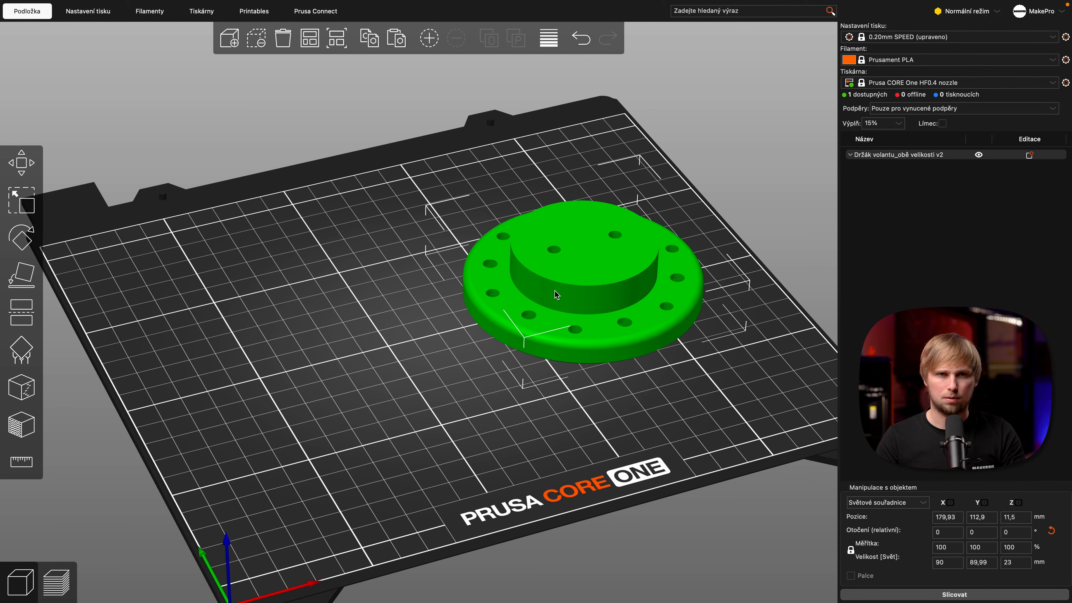
{"action": "left_click", "coordinate": [259, 273]}
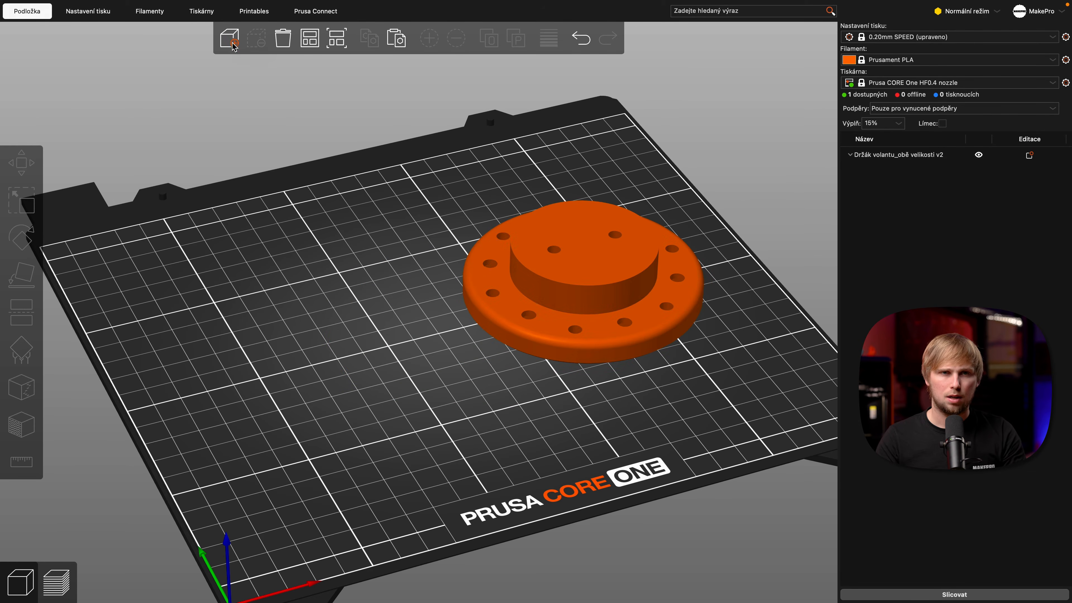
Import Postavička.stl from Downloads and move the figurine clear of the holder to about X 84, Y 119.
{"action": "key", "text": "super+i"}
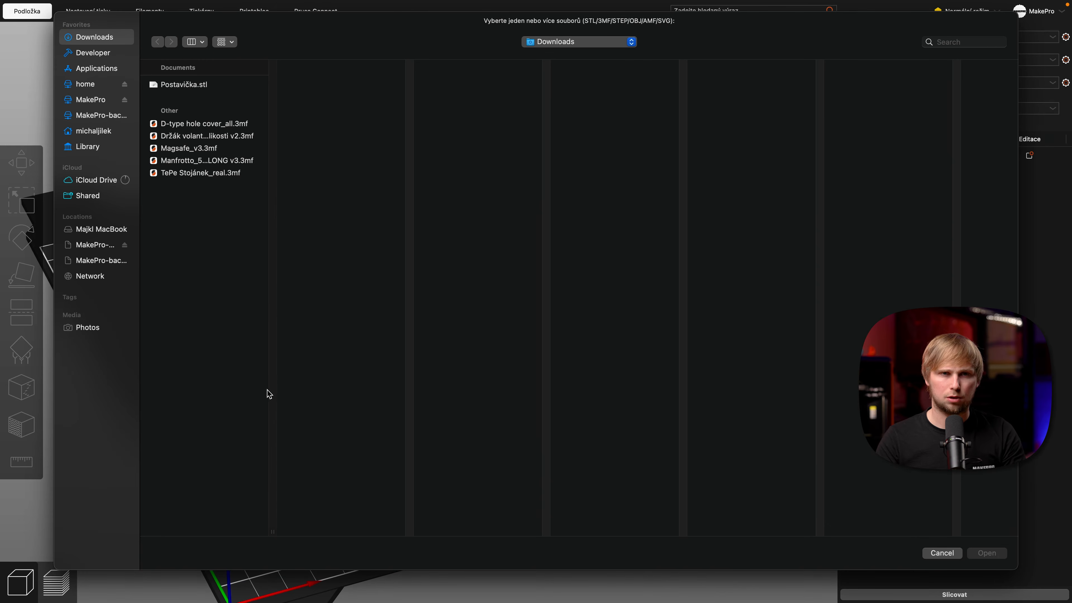
{"action": "left_click", "coordinate": [207, 86]}
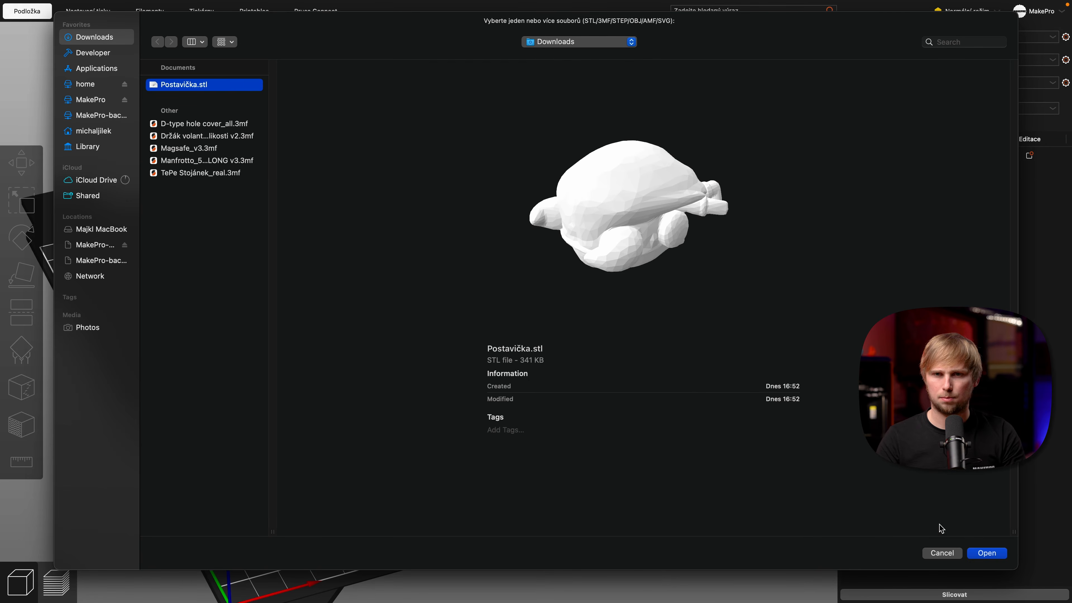
{"action": "left_click", "coordinate": [984, 554]}
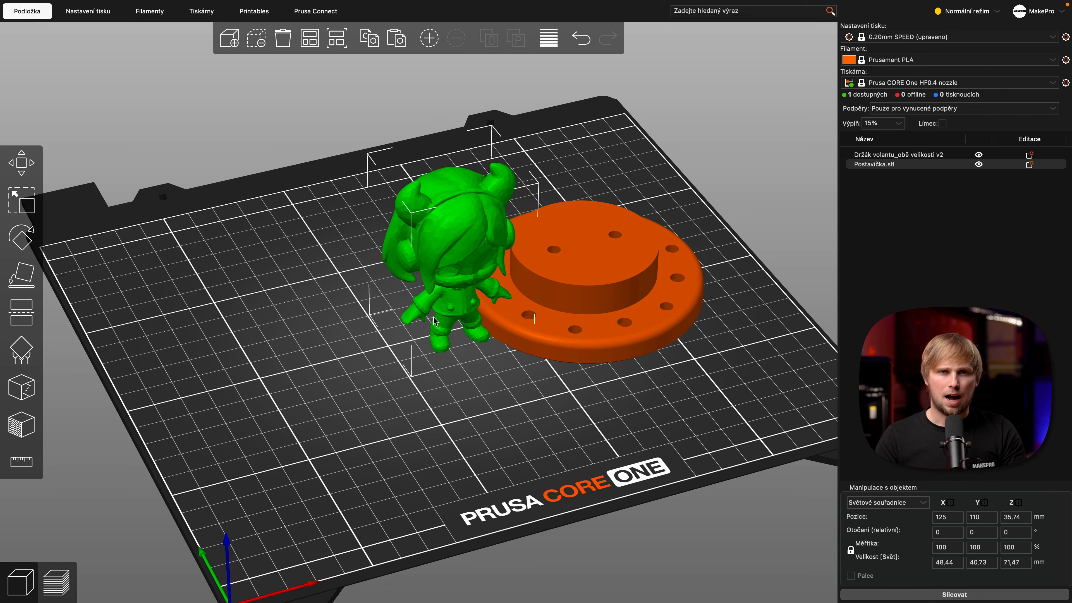
{"action": "left_click_drag", "start_coordinate": [463, 401], "coordinate": [465, 398]}
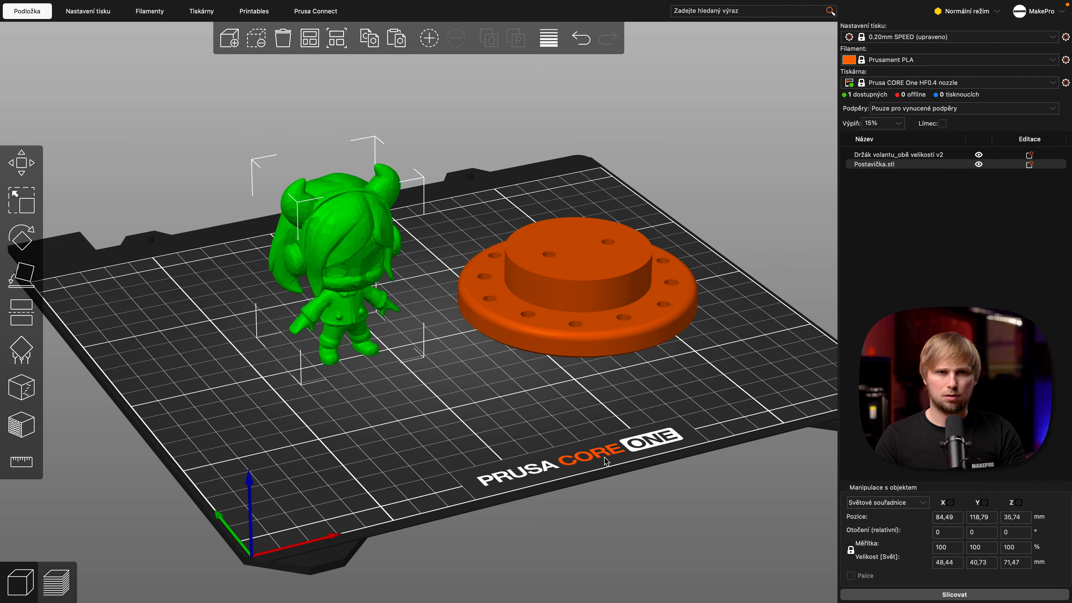
Set supports to Pouze na tiskové podložce, slice the plate and examine the generated supports around the figurine.
{"action": "left_click", "coordinate": [936, 109]}
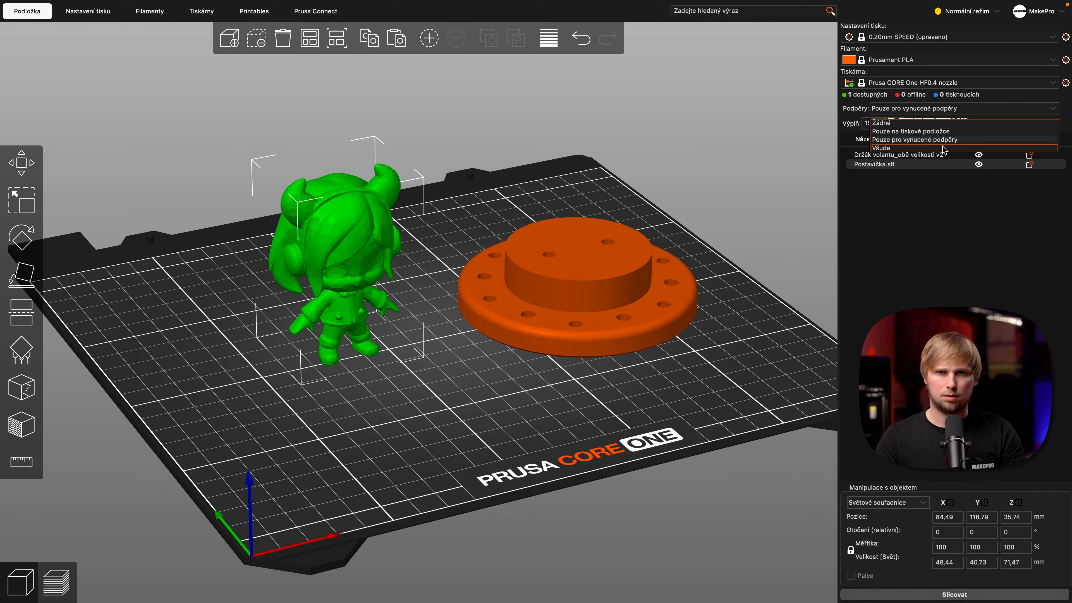
{"action": "left_click", "coordinate": [950, 131]}
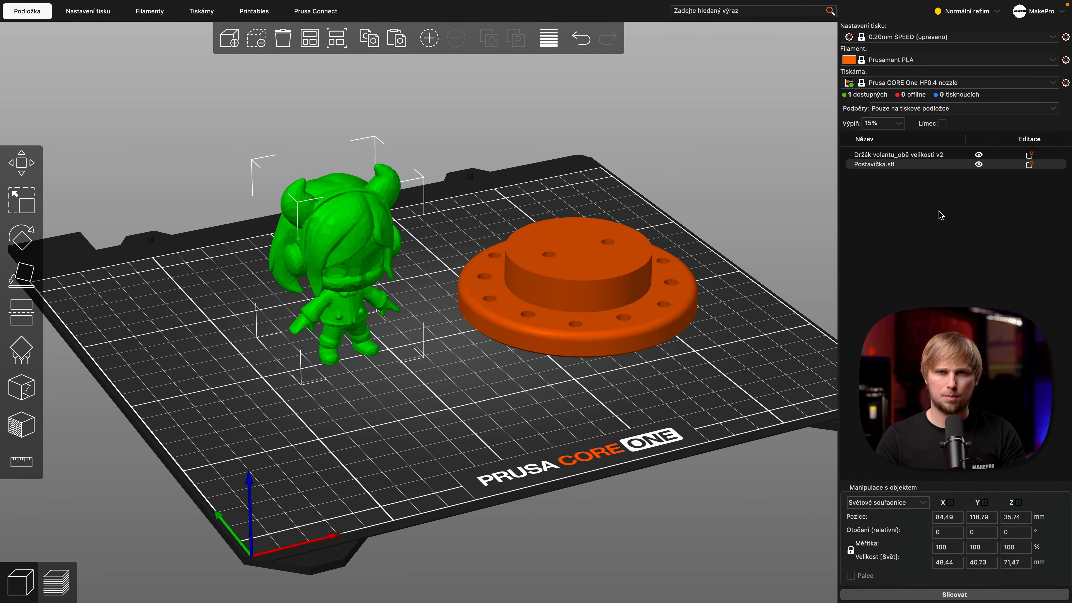
{"action": "left_click", "coordinate": [973, 591]}
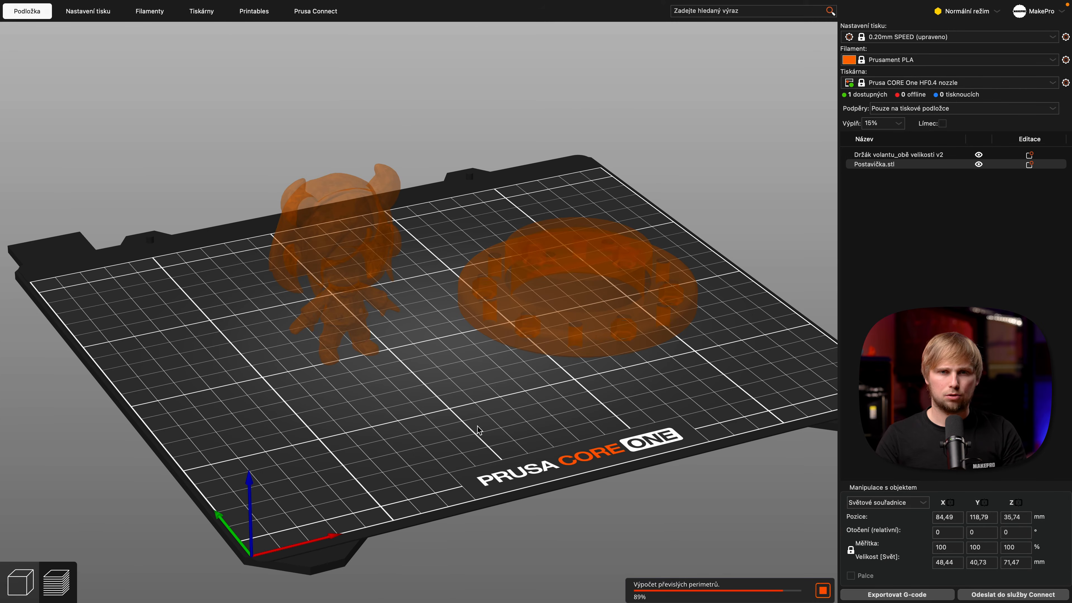
{"action": "left_click_drag", "start_coordinate": [466, 434], "coordinate": [473, 435]}
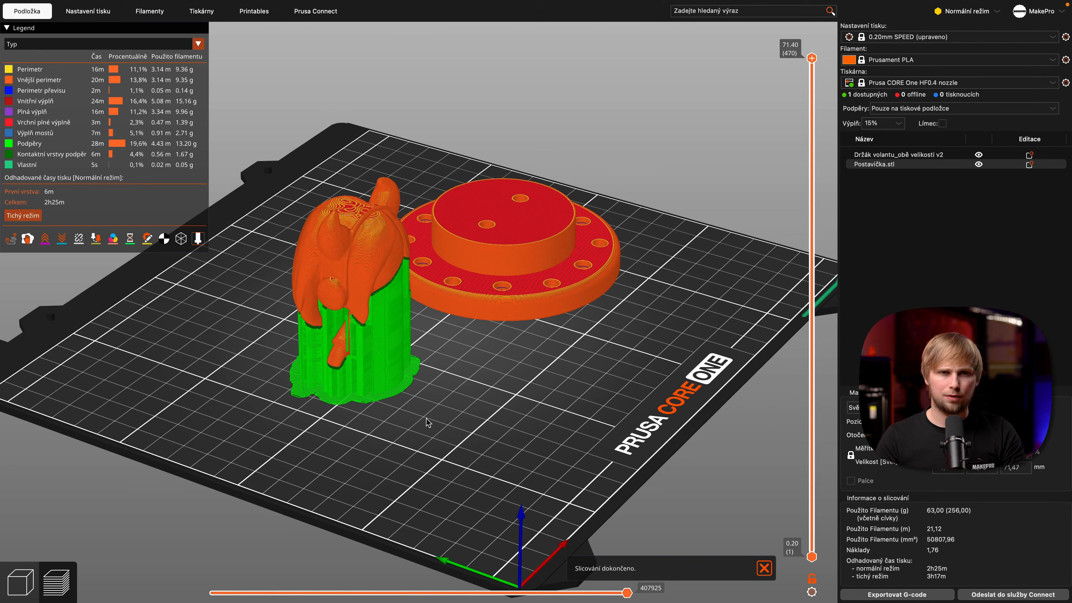
{"action": "mouse_move", "coordinate": [429, 395]}
{"action": "left_mouse_down"}
{"action": "mouse_move", "coordinate": [419, 366]}
{"action": "mouse_move", "coordinate": [421, 398]}
{"action": "left_mouse_up"}
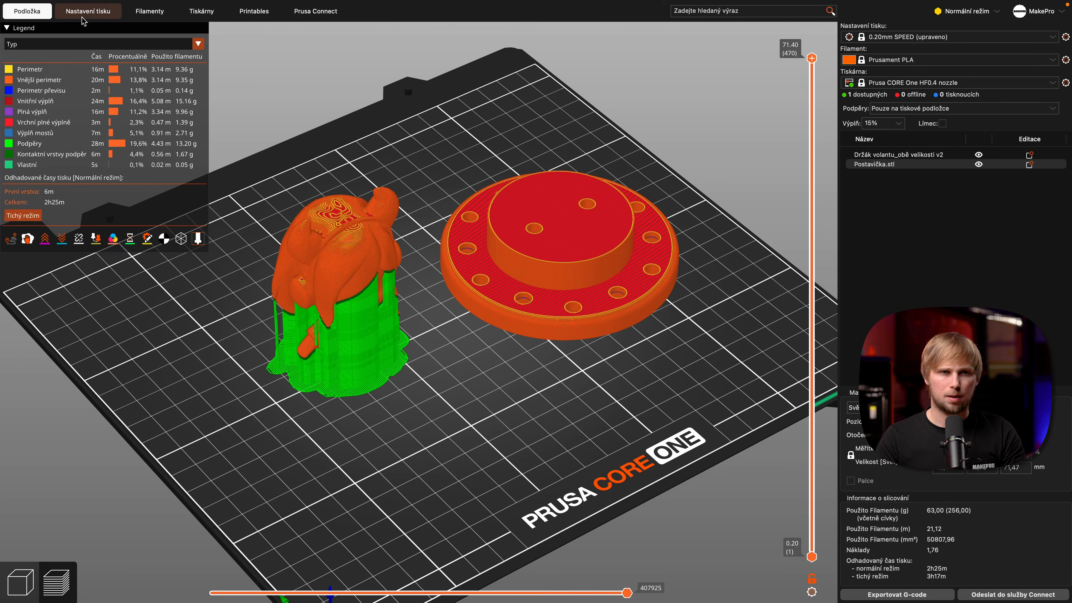
Return to the 3D editing view and open the Podpěry section of the print settings.
{"action": "left_click", "coordinate": [22, 583]}
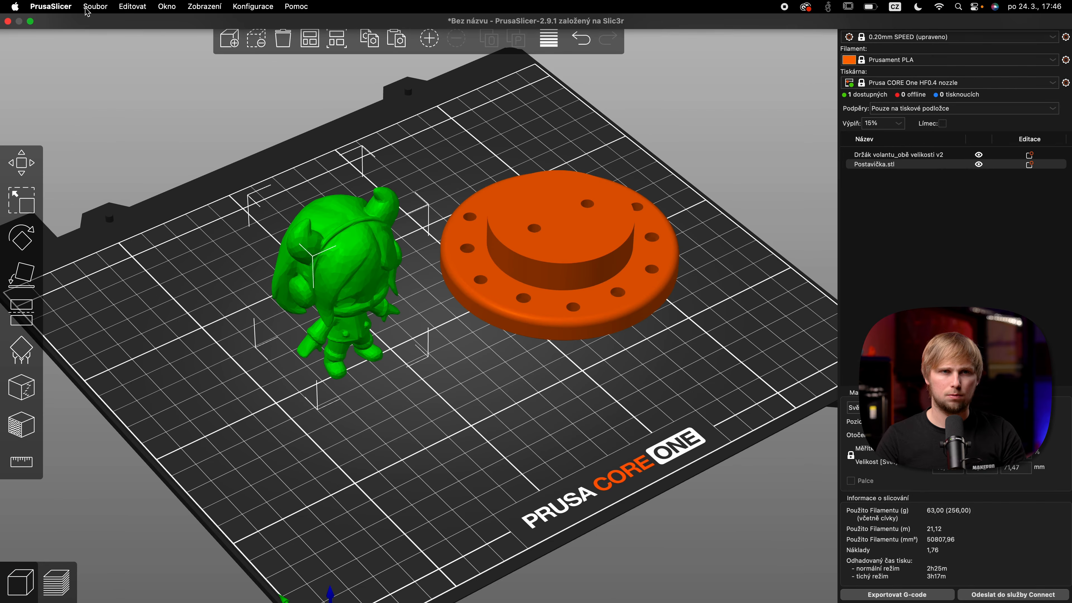
{"action": "left_click", "coordinate": [99, 15]}
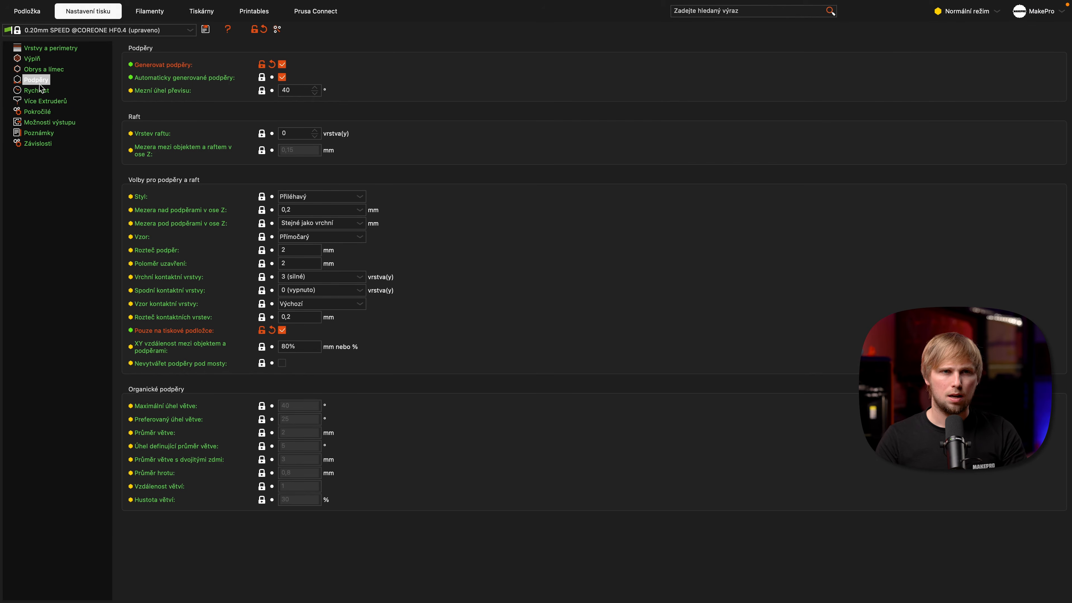
{"action": "left_click", "coordinate": [31, 72]}
{"action": "left_click", "coordinate": [34, 88]}
{"action": "left_click", "coordinate": [36, 80]}
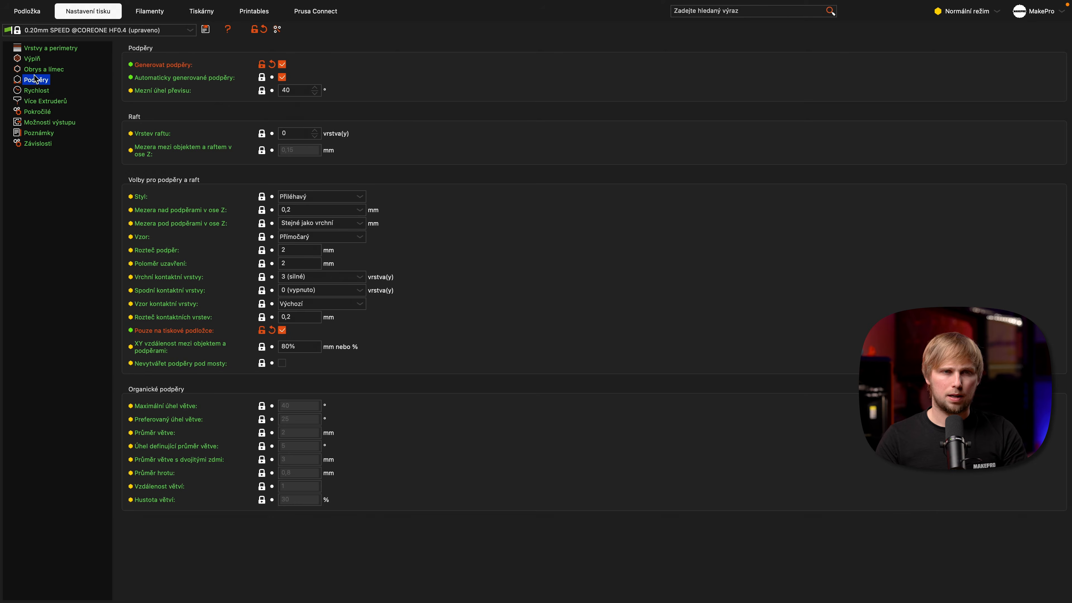
{"action": "left_click", "coordinate": [40, 70]}
{"action": "left_click", "coordinate": [36, 81]}
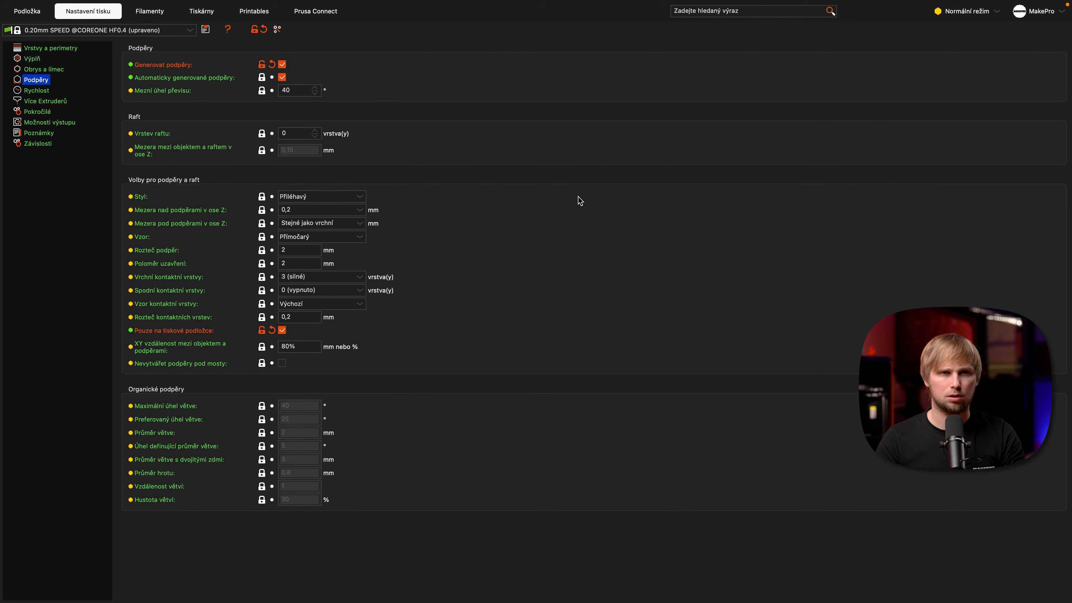
Try the Všude and Pouze pro vynucené podpěry support modes on the plate, checking the Podpěry print settings between them.
{"action": "left_click", "coordinate": [33, 6]}
{"action": "left_click", "coordinate": [788, 295]}
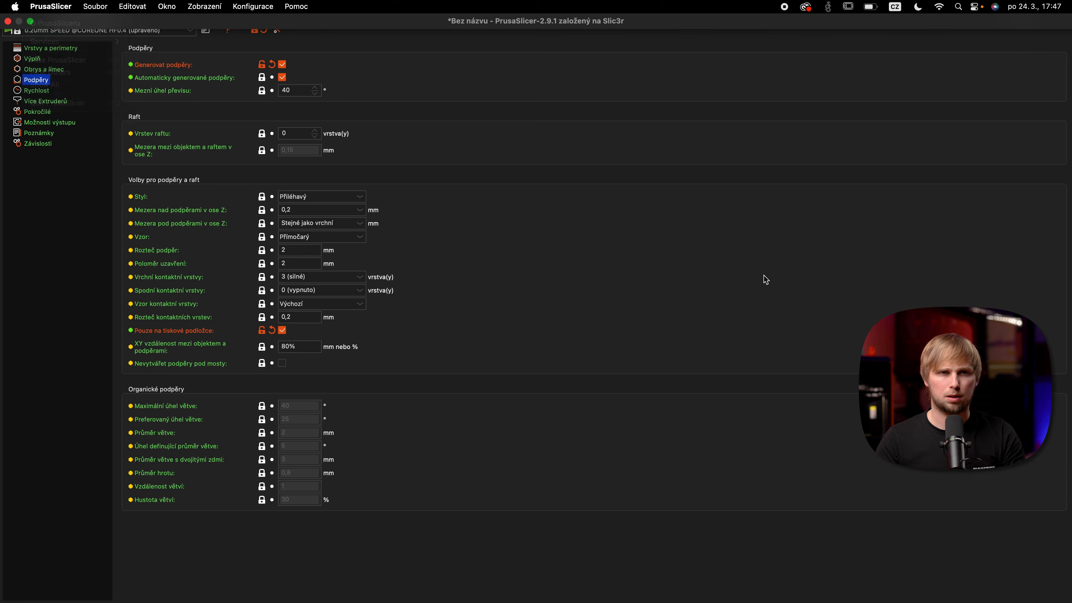
{"action": "left_click", "coordinate": [45, 17]}
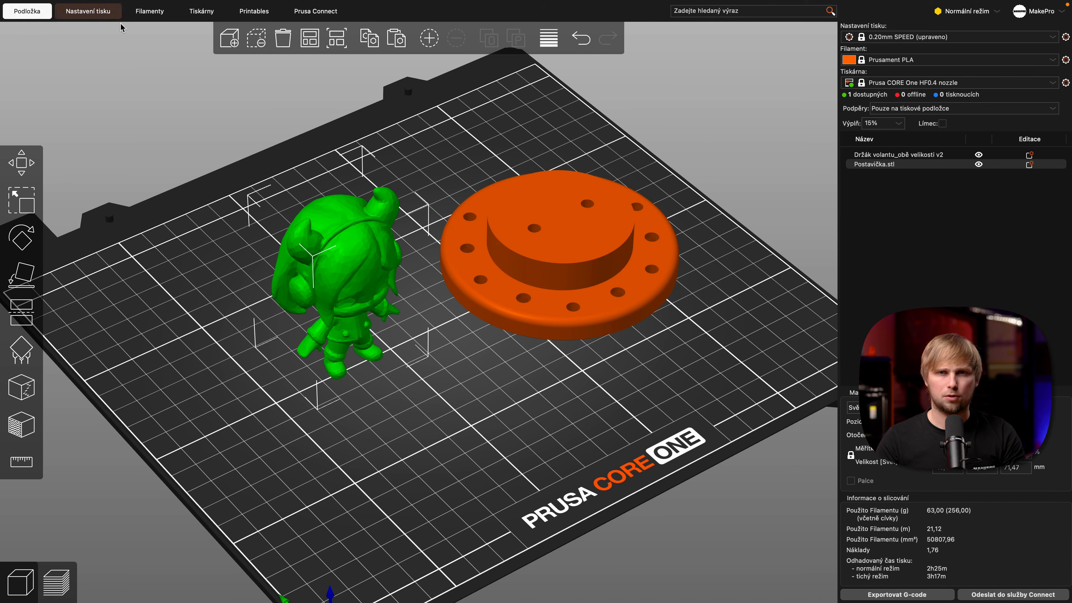
{"action": "left_click", "coordinate": [1023, 110]}
{"action": "left_click", "coordinate": [1013, 148]}
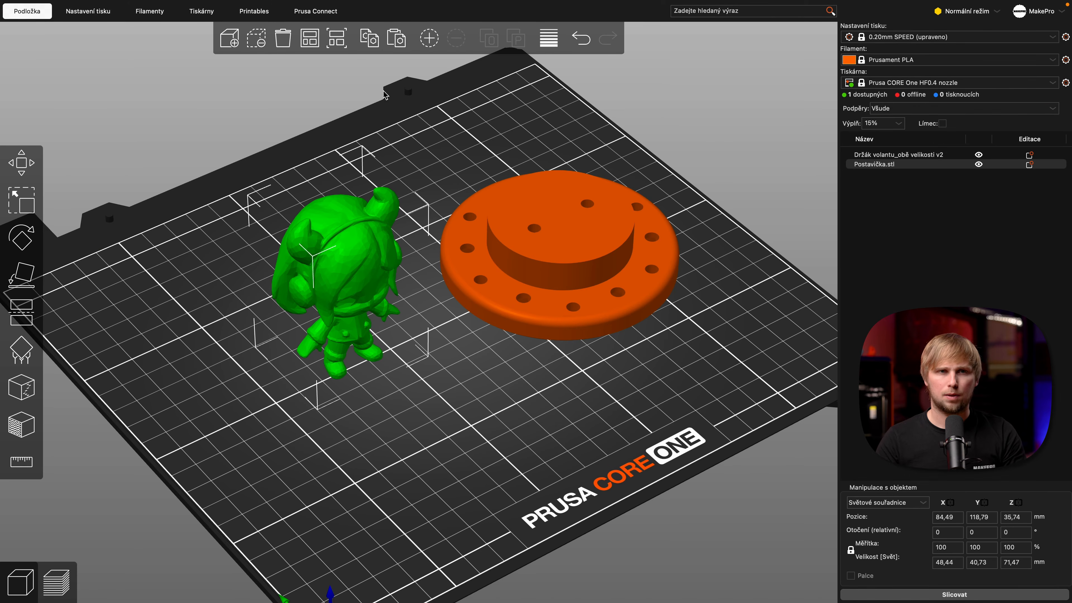
{"action": "left_click", "coordinate": [103, 11]}
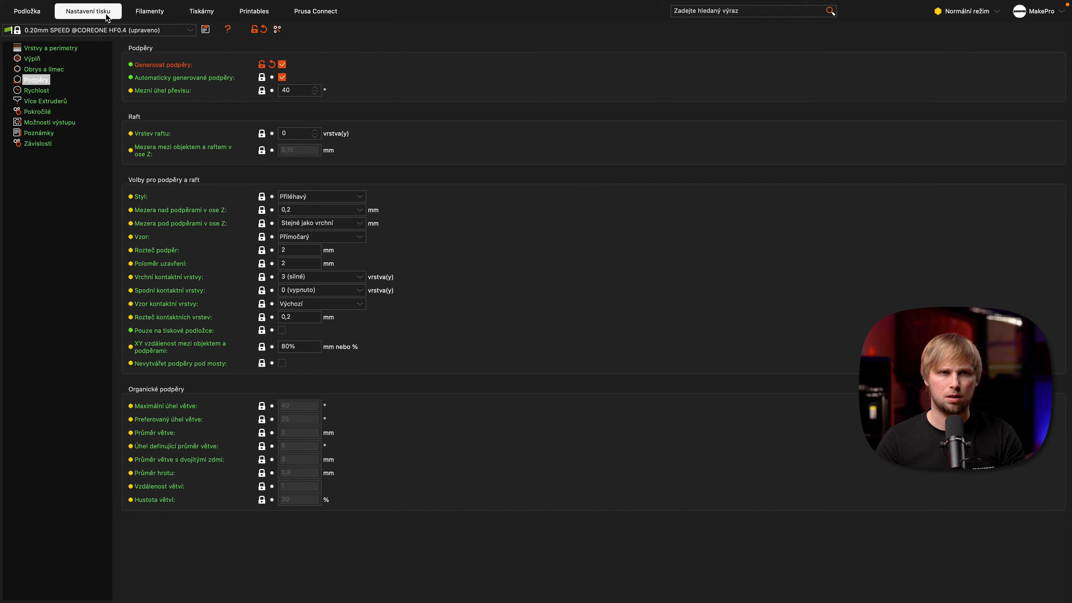
{"action": "left_click", "coordinate": [27, 11]}
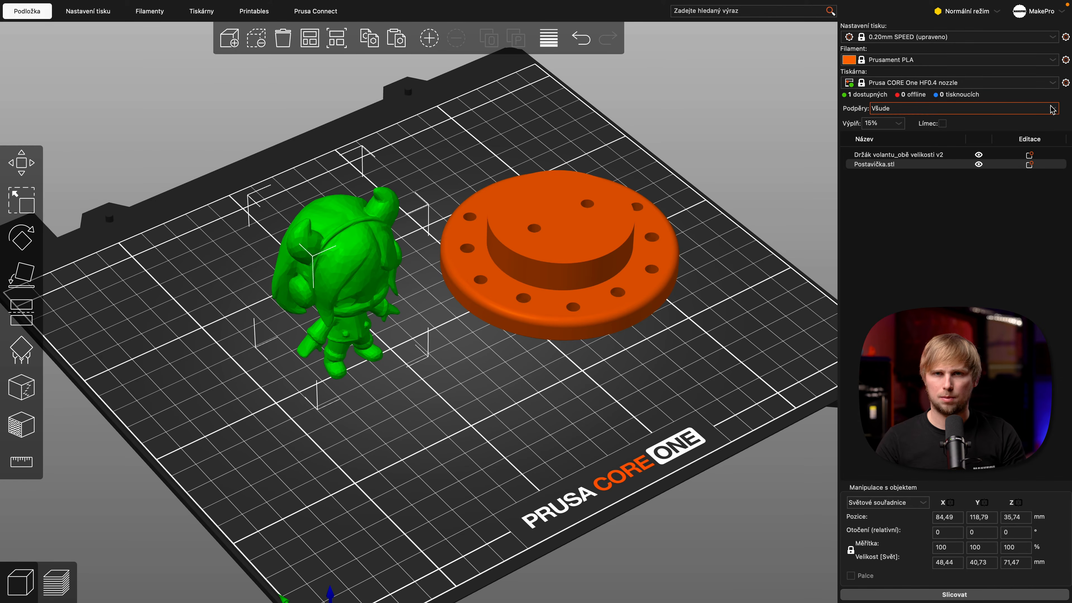
{"action": "left_click", "coordinate": [1022, 108]}
{"action": "left_click", "coordinate": [1021, 140]}
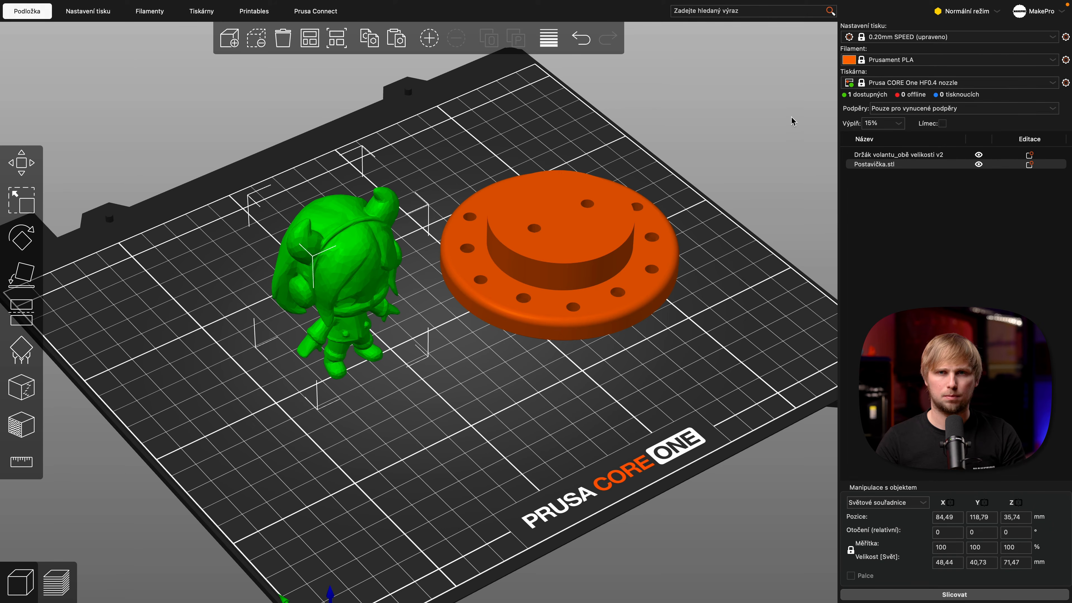
Set supports to Pouze na tiskové podložce and choose the Přiléhavý support style in the print settings.
{"action": "left_click", "coordinate": [1006, 109]}
{"action": "left_click", "coordinate": [1005, 131]}
{"action": "left_click", "coordinate": [88, 11]}
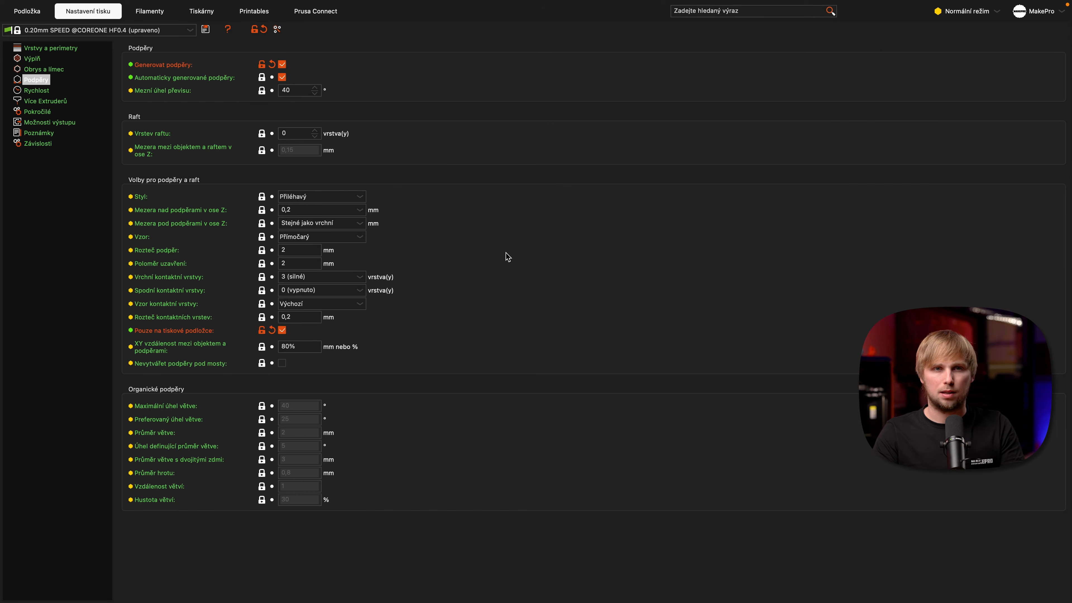
{"action": "left_click", "coordinate": [359, 198]}
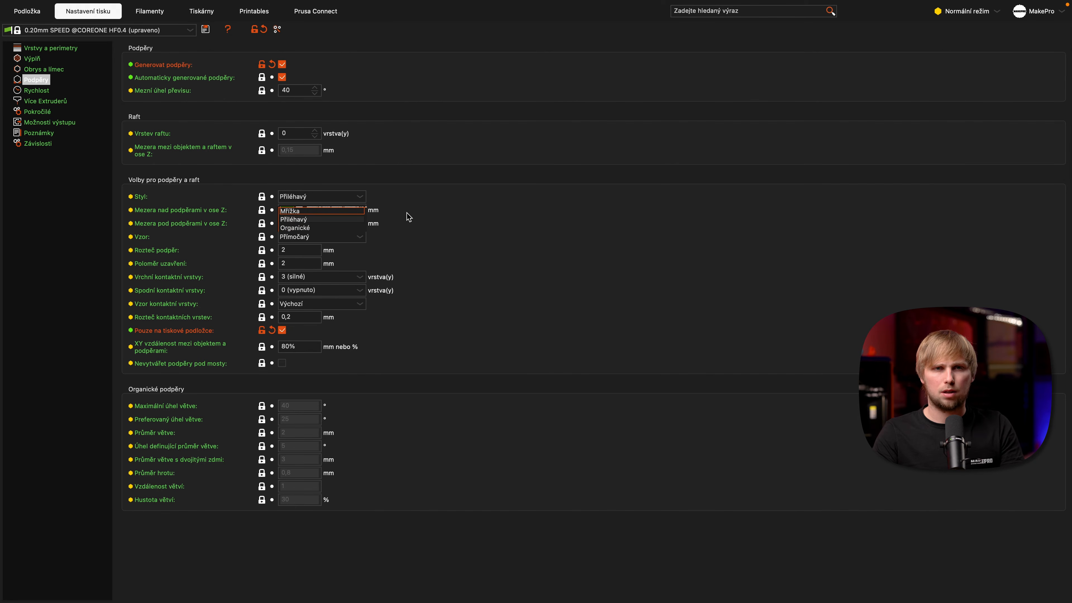
{"action": "left_click", "coordinate": [314, 220]}
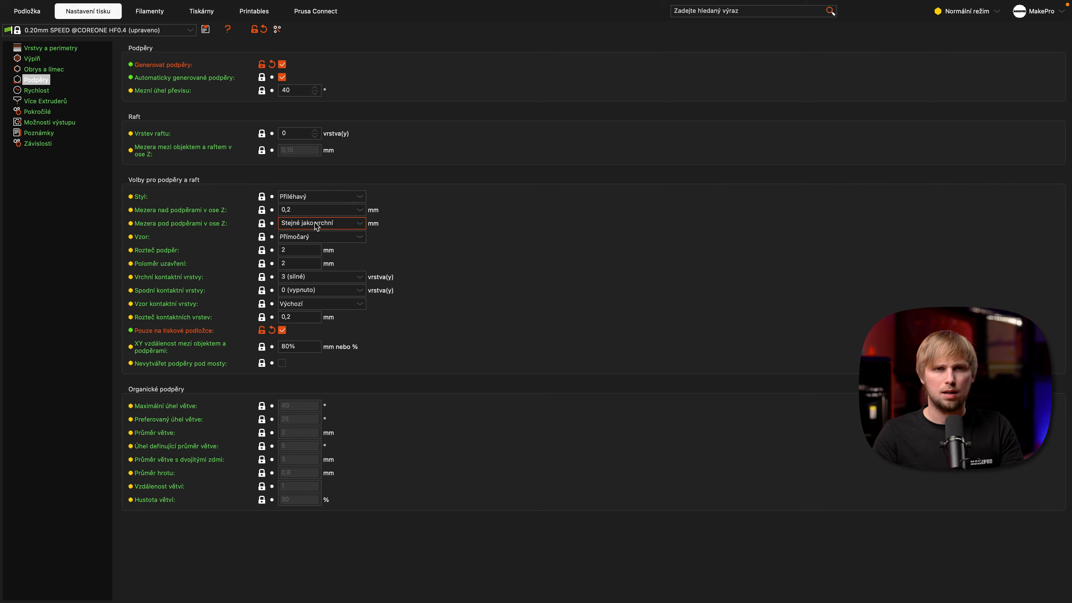
Lower the sliced layer preview to 13.00 mm and examine the snug supports around the figurine and inside the holder.
{"action": "left_click", "coordinate": [46, 14]}
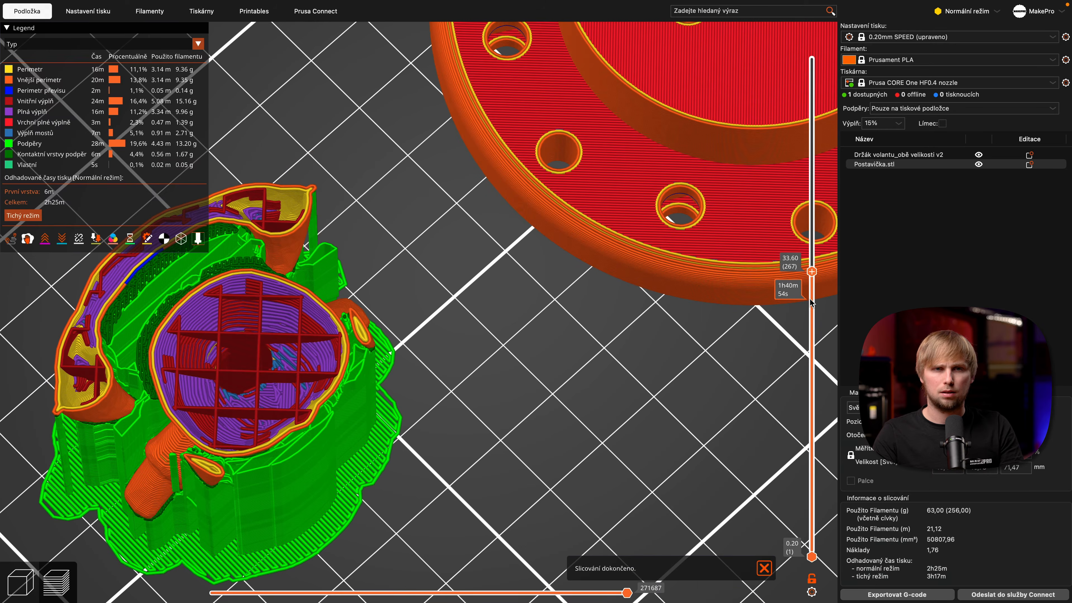
{"action": "left_click_drag", "start_coordinate": [812, 303], "coordinate": [803, 344]}
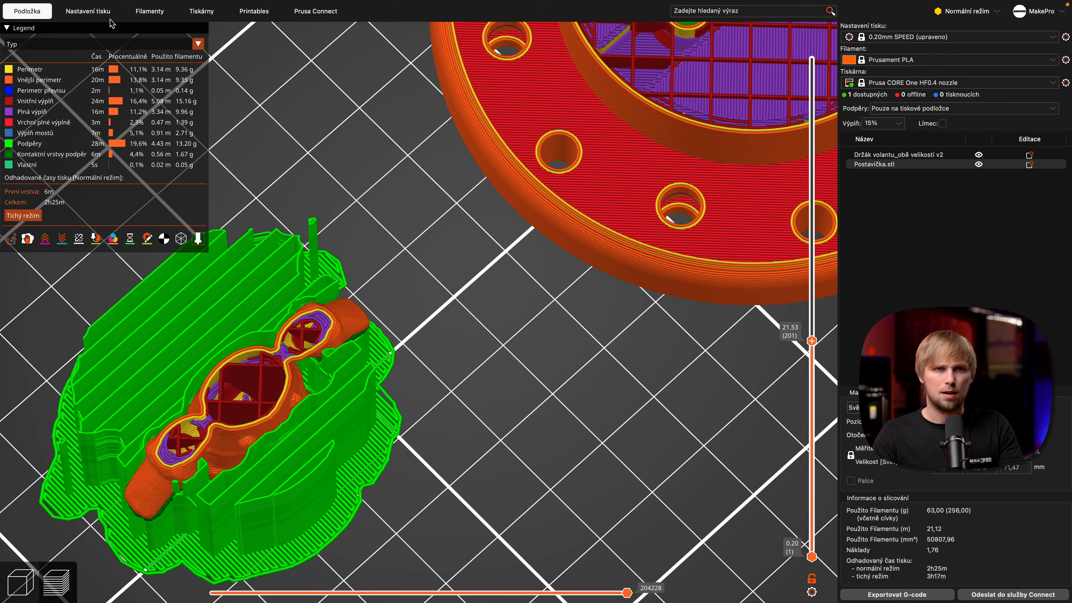
{"action": "left_click_drag", "start_coordinate": [596, 470], "coordinate": [649, 379]}
{"action": "scroll", "coordinate": [591, 465], "scroll_direction": "down", "scroll_amount": 3}
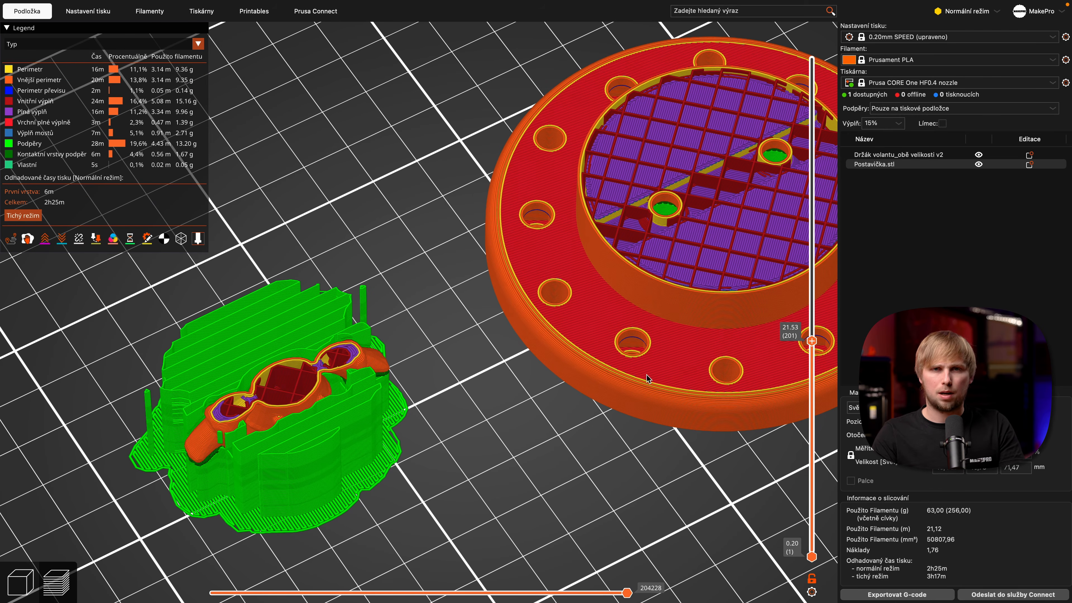
{"action": "left_click_drag", "start_coordinate": [678, 505], "coordinate": [632, 329]}
{"action": "left_click_drag", "start_coordinate": [811, 341], "coordinate": [811, 416]}
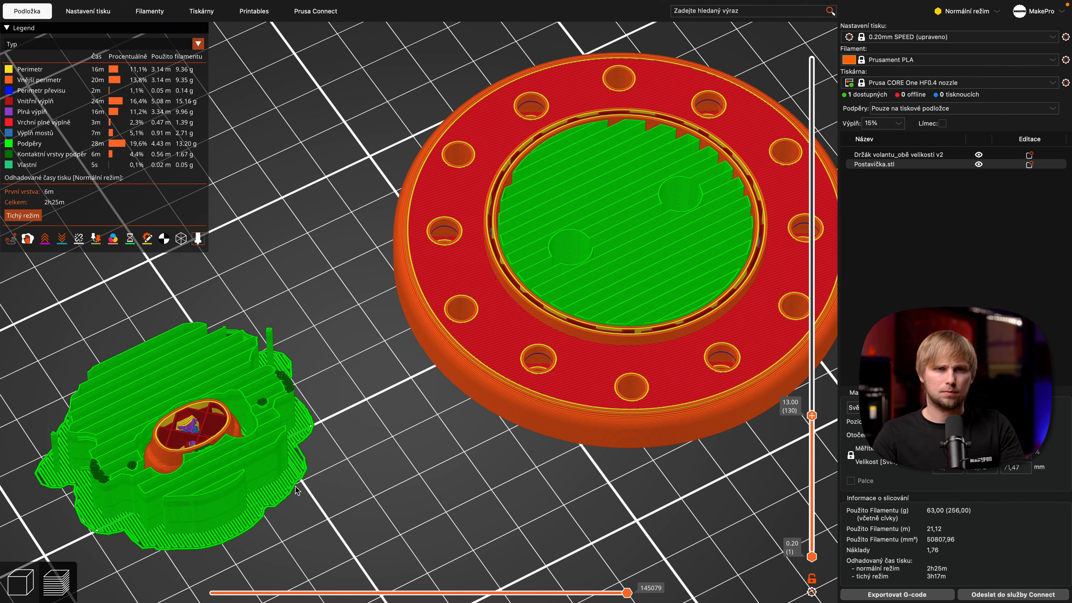
Change the support style to Organické in the print settings and slice the plate again.
{"action": "left_click", "coordinate": [23, 591]}
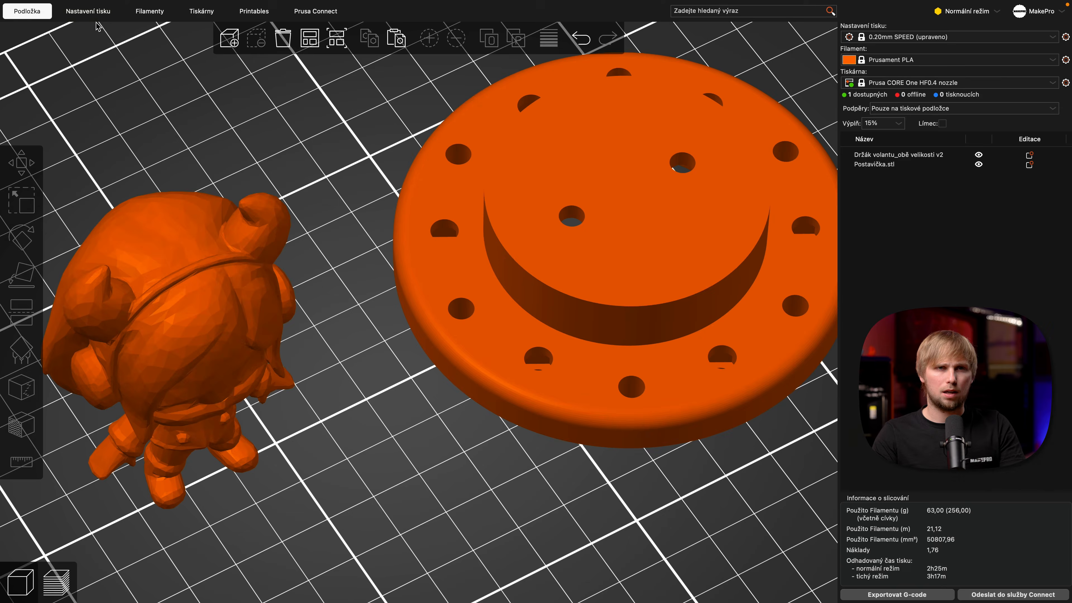
{"action": "left_click", "coordinate": [97, 11]}
{"action": "left_click", "coordinate": [333, 199]}
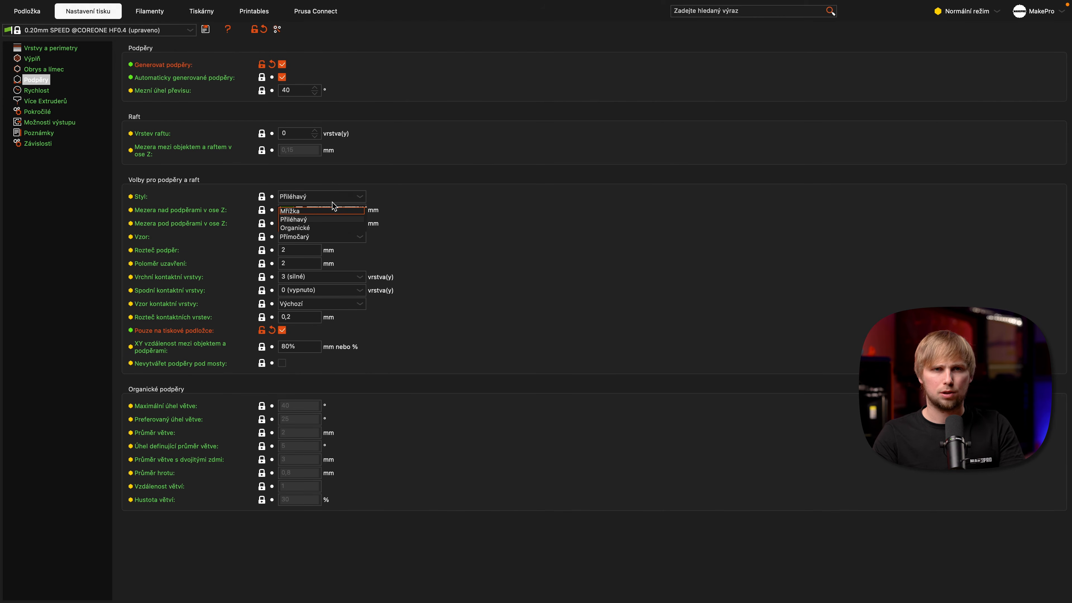
{"action": "left_click", "coordinate": [333, 227]}
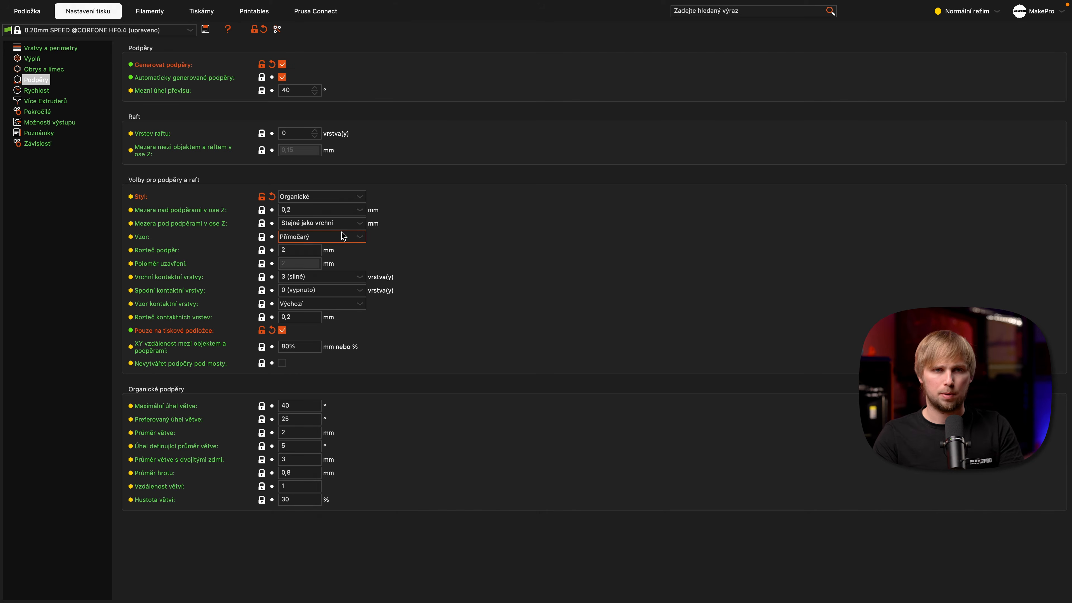
{"action": "left_click", "coordinate": [43, 11]}
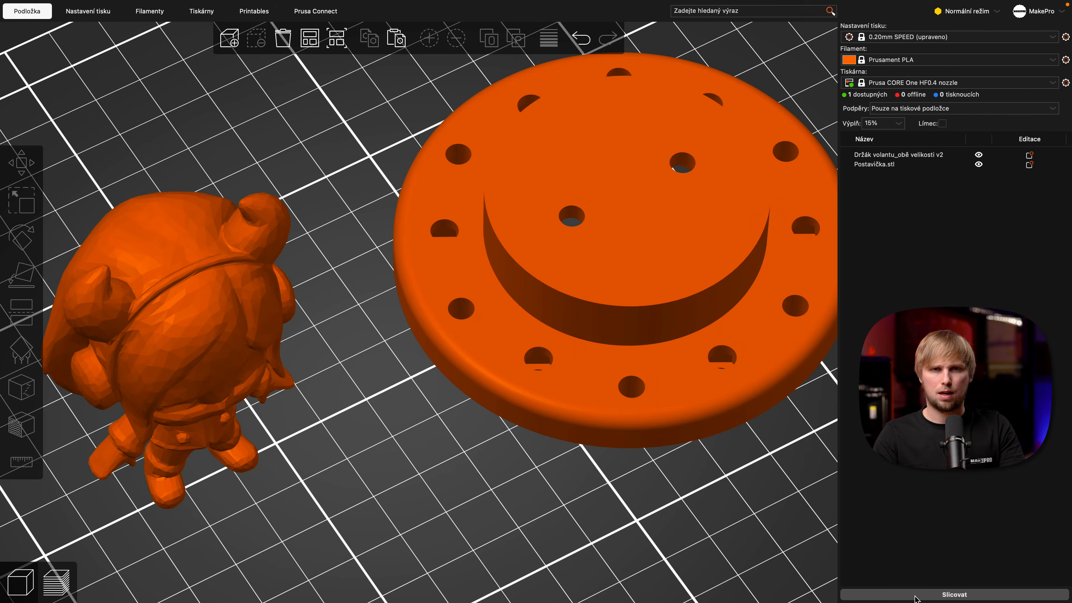
{"action": "left_click", "coordinate": [915, 594]}
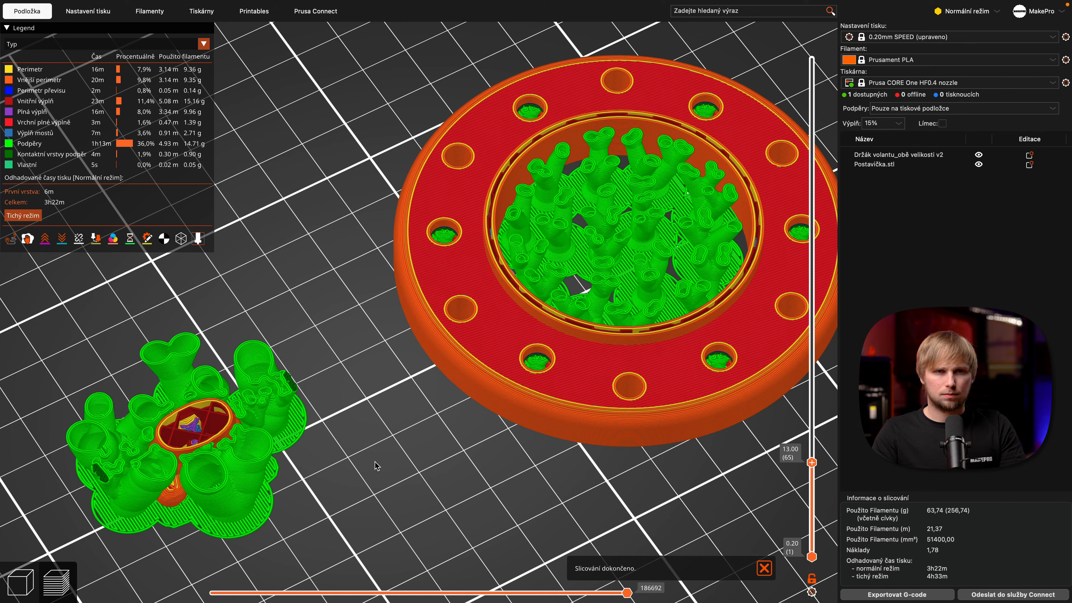
Raise the layer preview through 37.40 mm to the full 71.40 mm and examine the organic supports around the figurine.
{"action": "left_click_drag", "start_coordinate": [668, 471], "coordinate": [536, 407]}
{"action": "left_click_drag", "start_coordinate": [816, 463], "coordinate": [810, 296]}
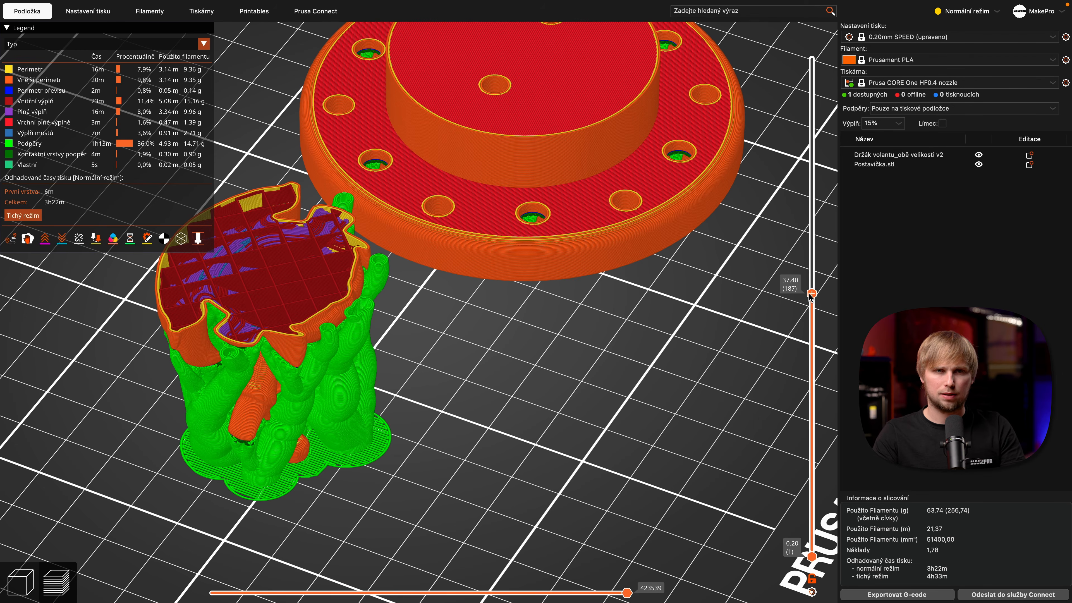
{"action": "left_click_drag", "start_coordinate": [545, 414], "coordinate": [725, 322]}
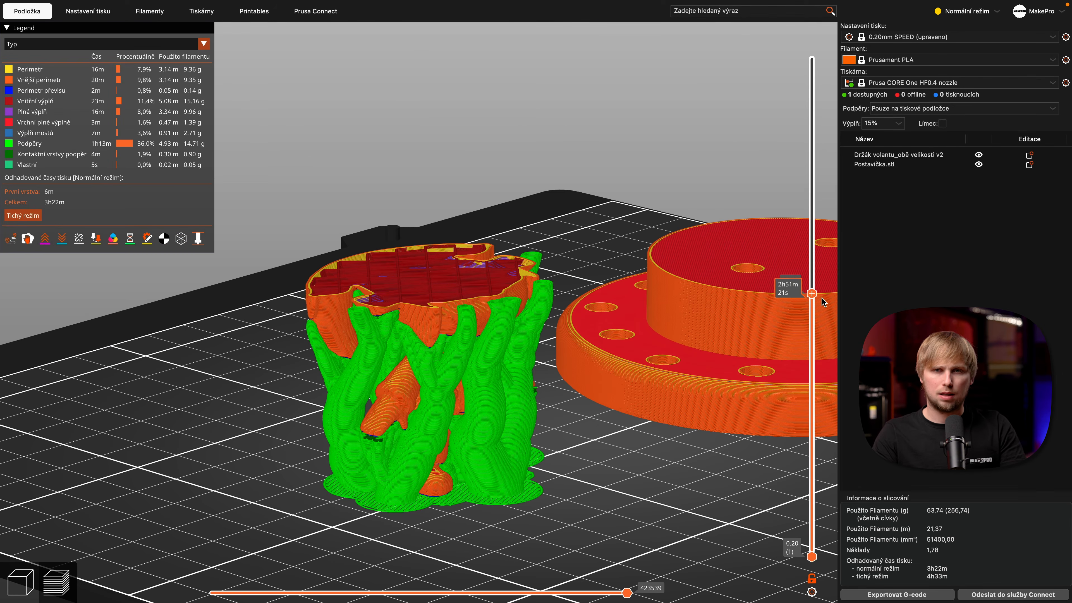
{"action": "left_click_drag", "start_coordinate": [811, 293], "coordinate": [831, 42]}
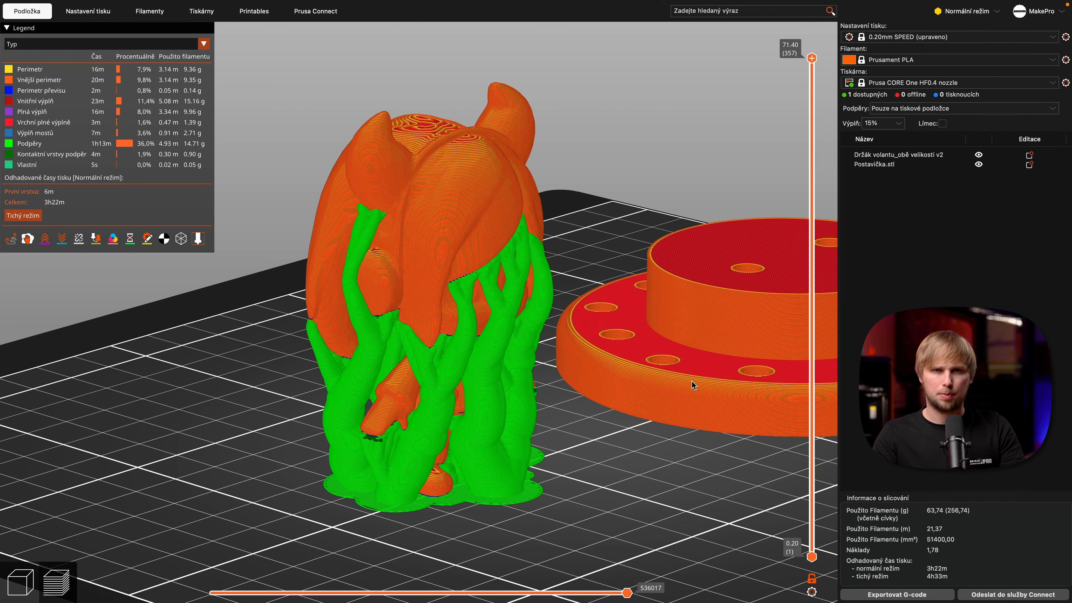
{"action": "left_click_drag", "start_coordinate": [650, 521], "coordinate": [622, 517]}
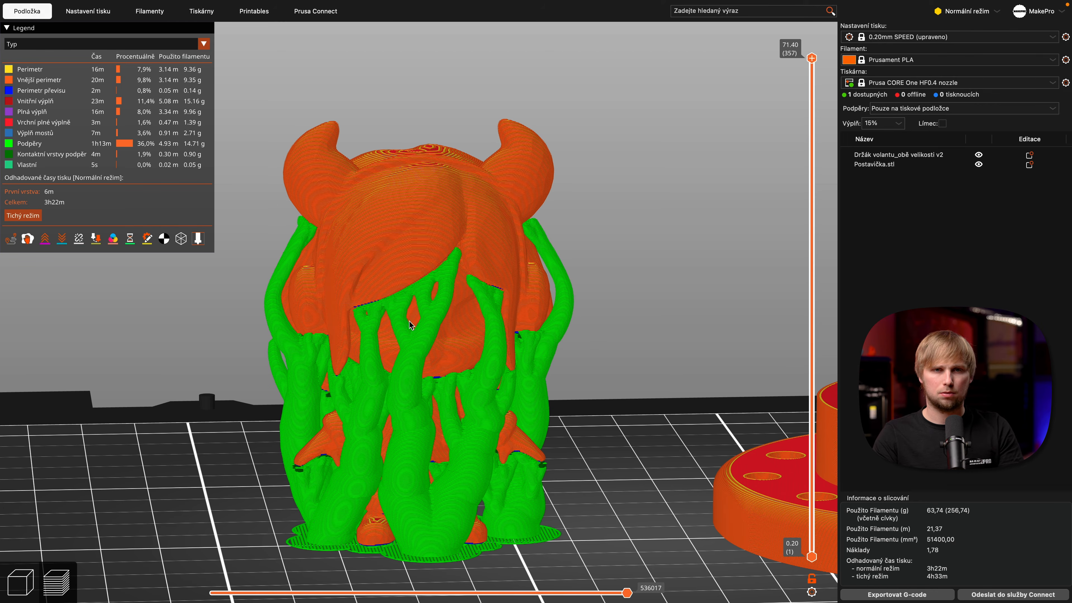
Lower the layer preview to 15.60 mm and raise it to 19.40 mm to examine the organic supports inside the holder.
{"action": "mouse_move", "coordinate": [811, 57]}
{"action": "left_mouse_down"}
{"action": "mouse_move", "coordinate": [811, 314]}
{"action": "mouse_move", "coordinate": [814, 50]}
{"action": "left_mouse_up"}
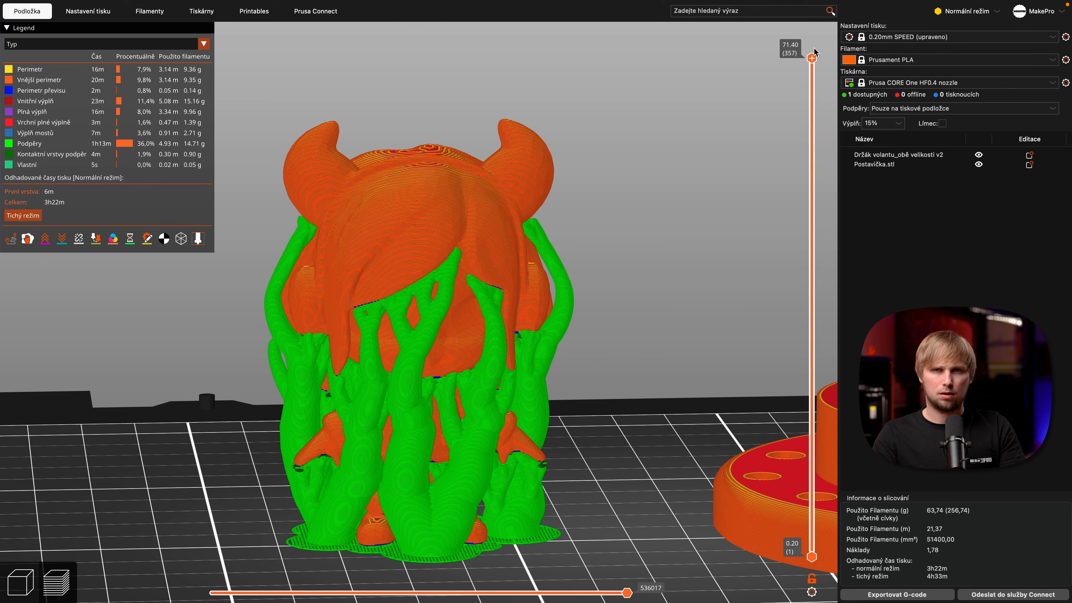
{"action": "left_click_drag", "start_coordinate": [684, 392], "coordinate": [585, 454]}
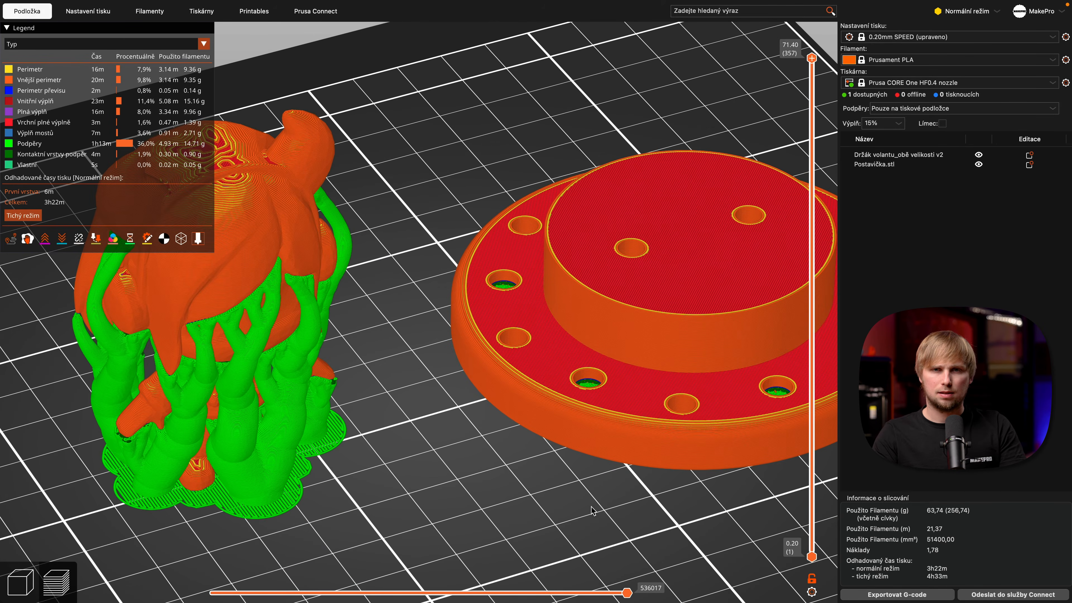
{"action": "left_click_drag", "start_coordinate": [592, 511], "coordinate": [593, 549]}
{"action": "left_click_drag", "start_coordinate": [811, 58], "coordinate": [830, 448]}
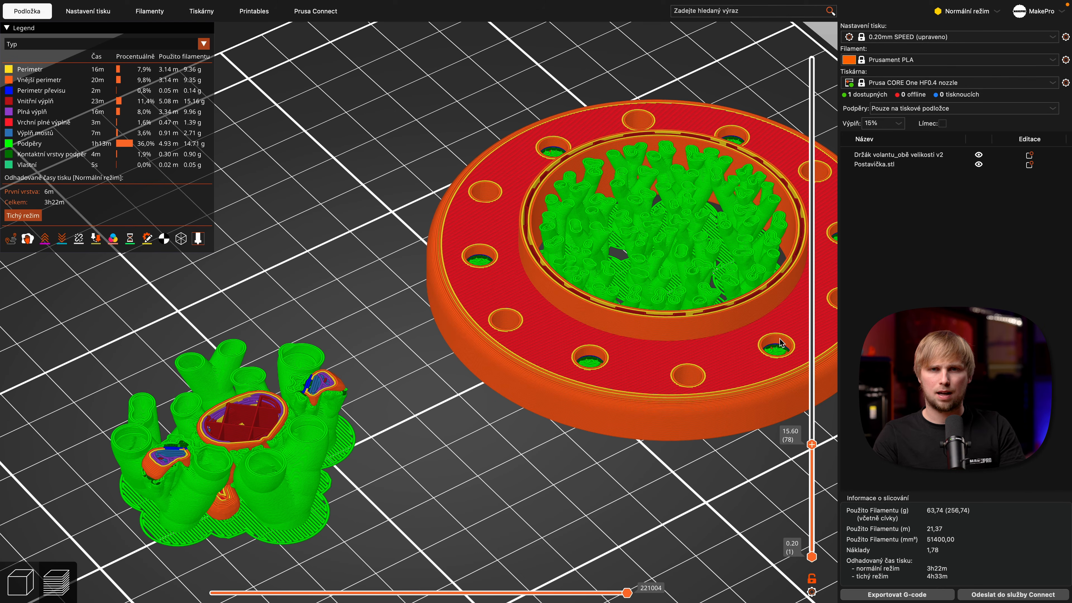
{"action": "left_click_drag", "start_coordinate": [816, 446], "coordinate": [825, 423]}
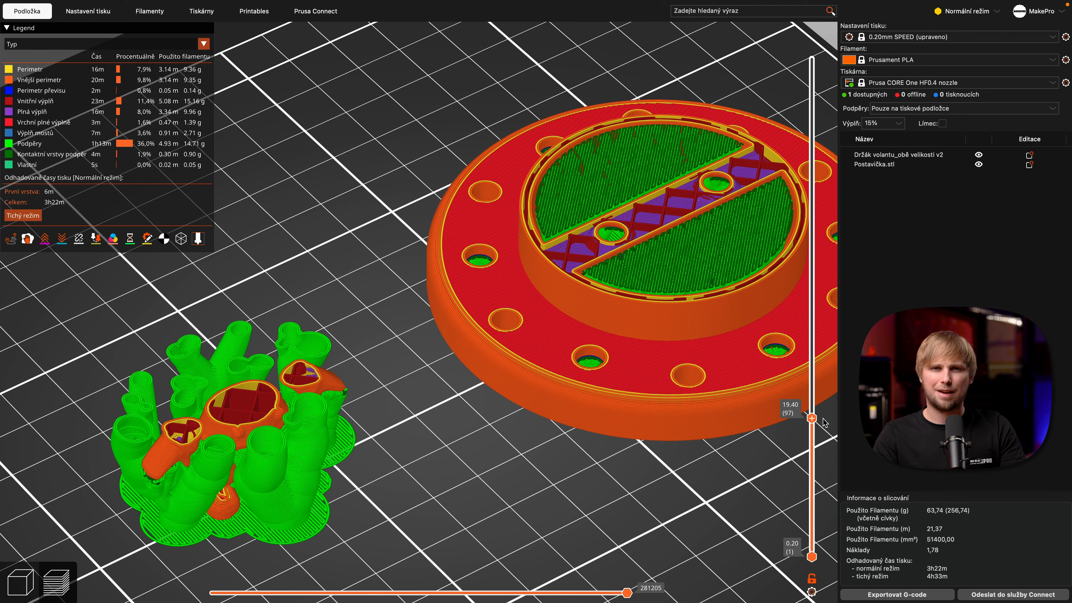
Lower the preview layer by layer to 16.40 mm and examine the supports beneath the holder's central bridge.
{"action": "key", "text": "Down"}
{"action": "key", "text": "Down"}
{"action": "key", "text": "Down"}
{"action": "key", "text": "Down"}
{"action": "key", "text": "Down"}
{"action": "key", "text": "Down"}
{"action": "key", "text": "Down"}
{"action": "key", "text": "Down"}
{"action": "key", "text": "Down"}
{"action": "key", "text": "Down"}
{"action": "key", "text": "Down"}
{"action": "key", "text": "Down"}
{"action": "key", "text": "Down"}
{"action": "key", "text": "Down"}
{"action": "key", "text": "Down"}
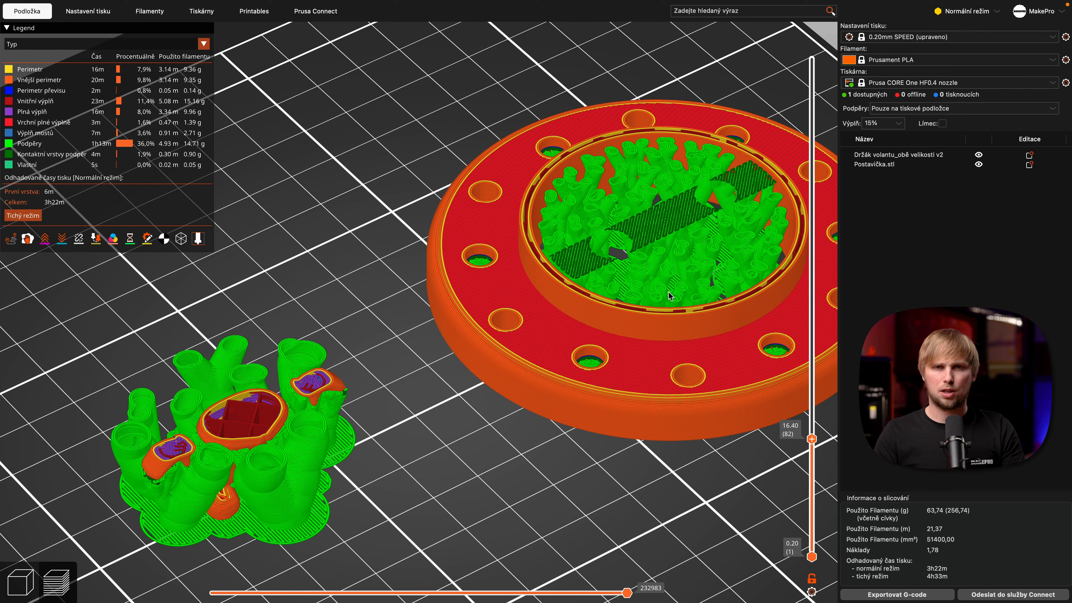
Restore the full 71.40 mm layer preview and examine the figurine's organic supports beside the holder.
{"action": "left_click_drag", "start_coordinate": [811, 439], "coordinate": [850, 51]}
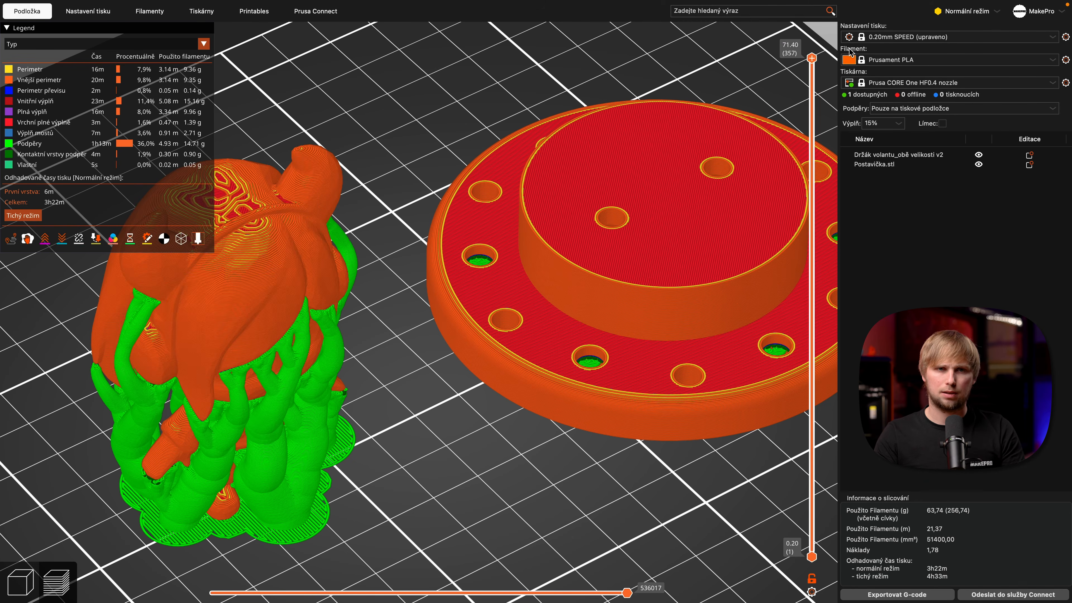
{"action": "left_click_drag", "start_coordinate": [524, 444], "coordinate": [501, 439]}
{"action": "right_click_drag", "start_coordinate": [491, 450], "coordinate": [575, 476]}
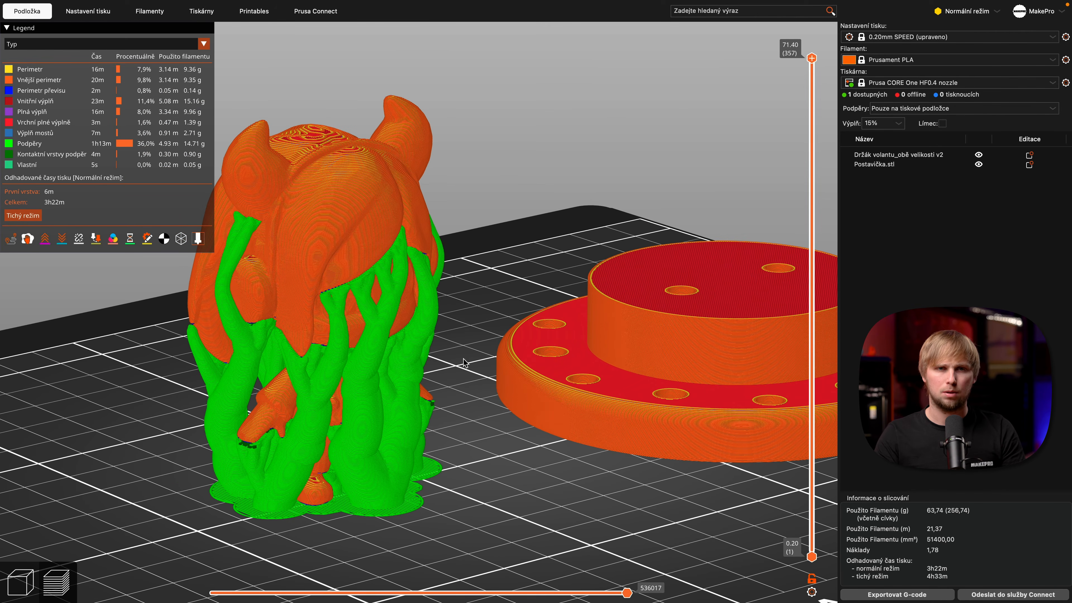
{"action": "scroll", "coordinate": [454, 506], "scroll_direction": "down", "scroll_amount": 8}
{"action": "scroll", "coordinate": [522, 489], "scroll_direction": "up", "scroll_amount": 3}
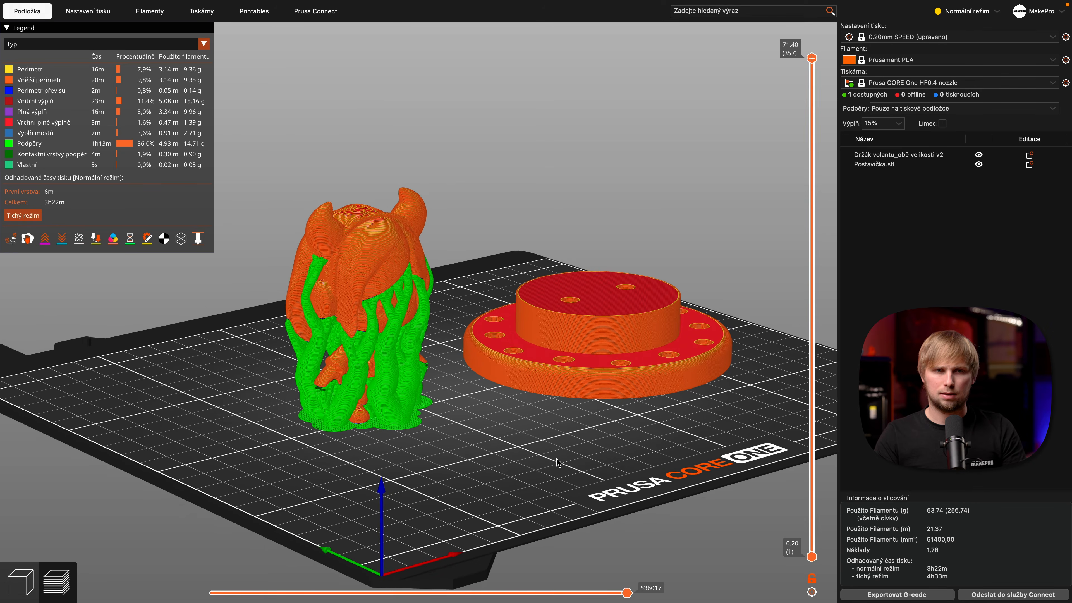
{"action": "right_click_drag", "start_coordinate": [558, 459], "coordinate": [540, 470]}
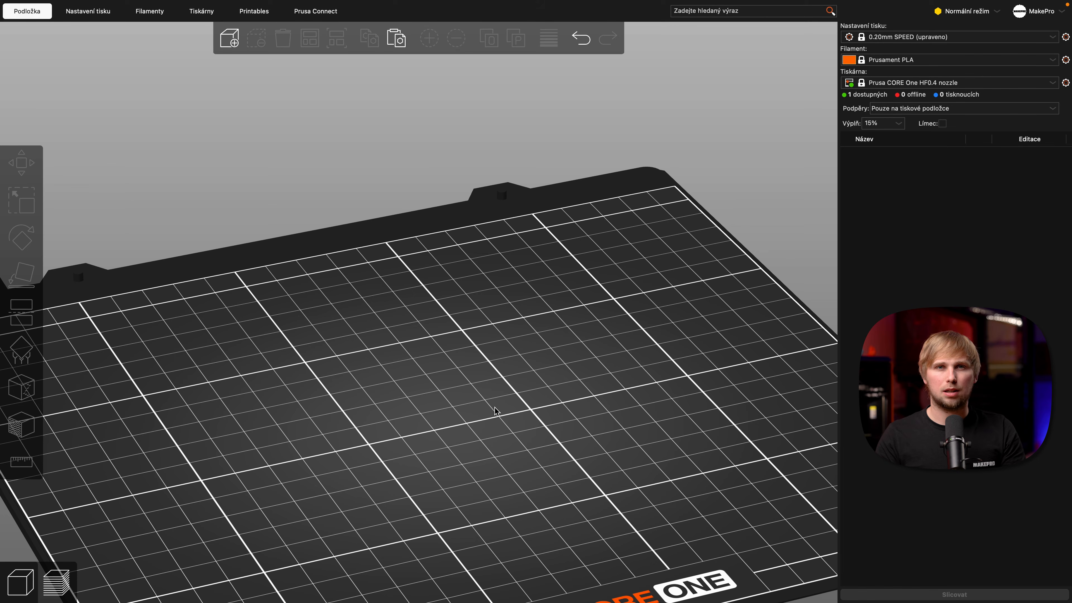
Import TePe Stojánek_real.3mf from the Downloads folder onto the empty plate.
{"action": "left_click", "coordinate": [229, 29]}
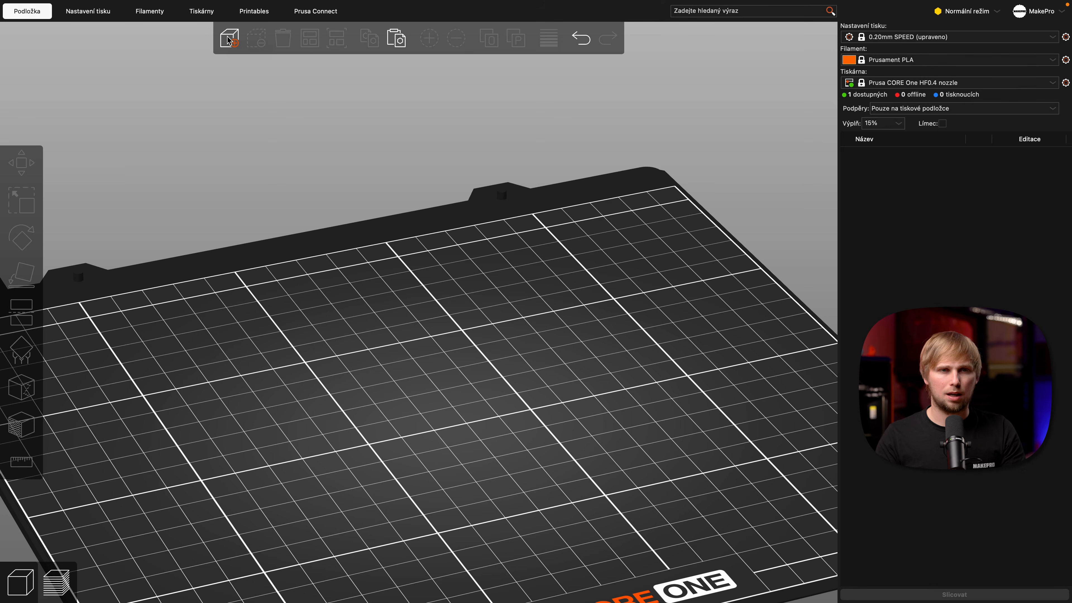
{"action": "left_click", "coordinate": [202, 173]}
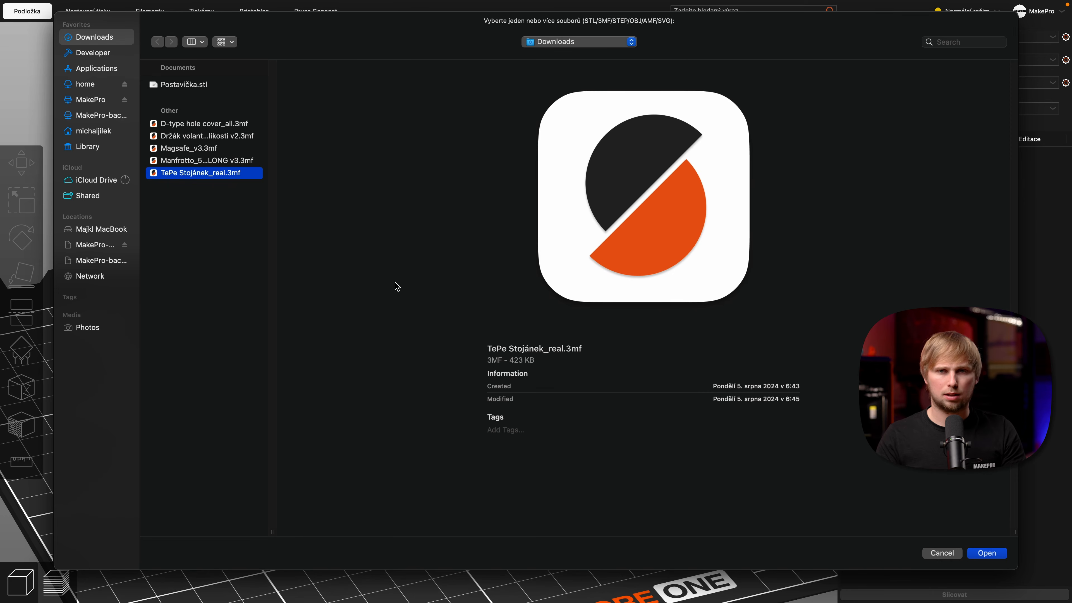
{"action": "left_click", "coordinate": [987, 553]}
{"action": "mouse_move", "coordinate": [678, 452]}
{"action": "left_mouse_down"}
{"action": "mouse_move", "coordinate": [686, 446]}
{"action": "mouse_move", "coordinate": [679, 453]}
{"action": "left_mouse_up"}
{"action": "right_click_drag", "start_coordinate": [673, 469], "coordinate": [706, 398]}
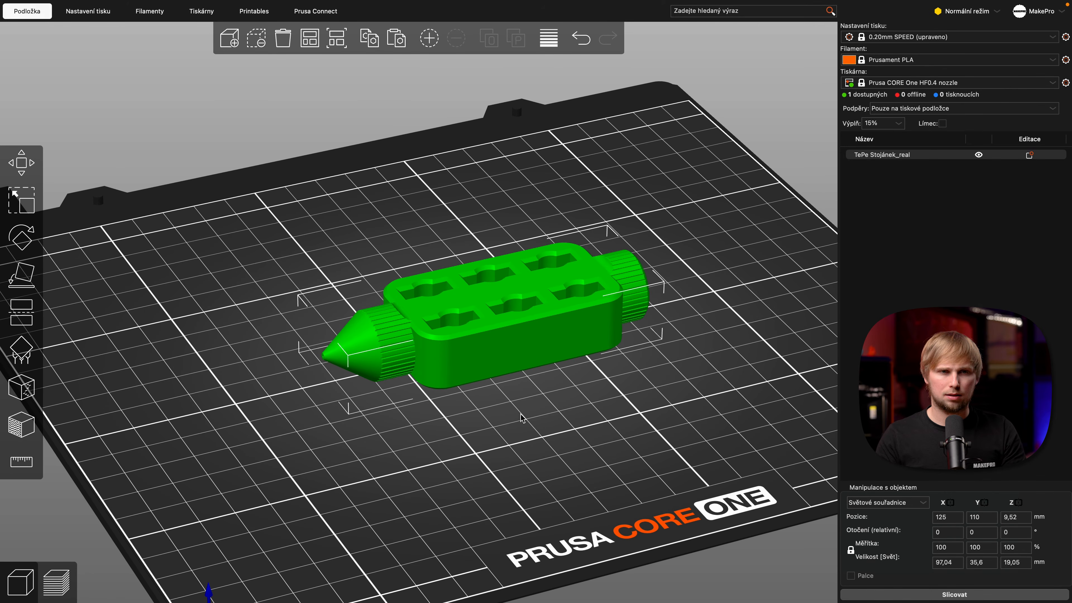
Slice the stand with supports set to Žádné and show the seams in the sliced preview.
{"action": "left_click", "coordinate": [15, 384]}
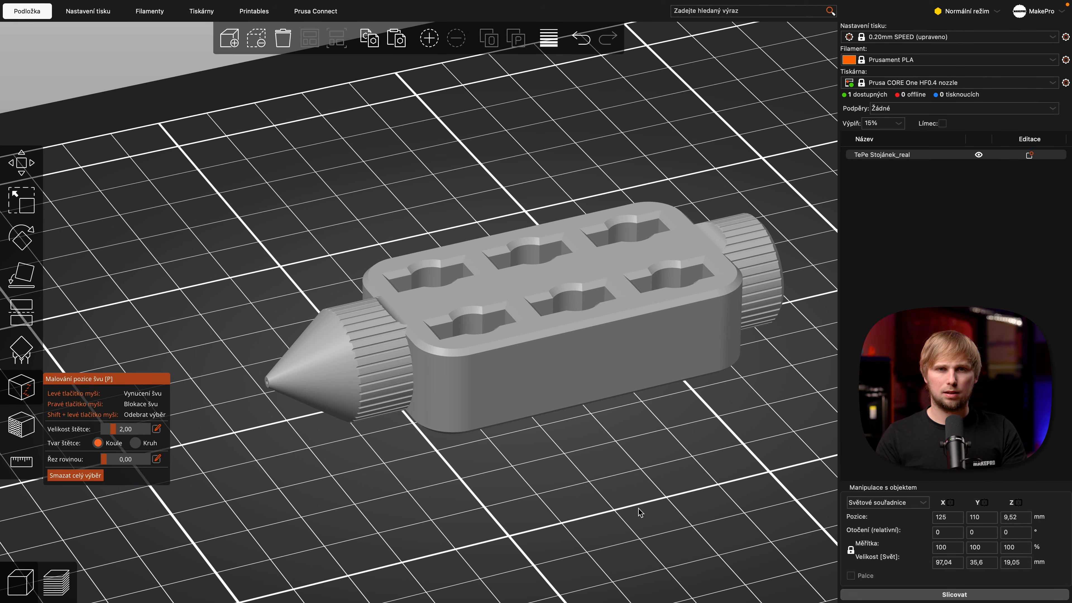
{"action": "left_click", "coordinate": [914, 595]}
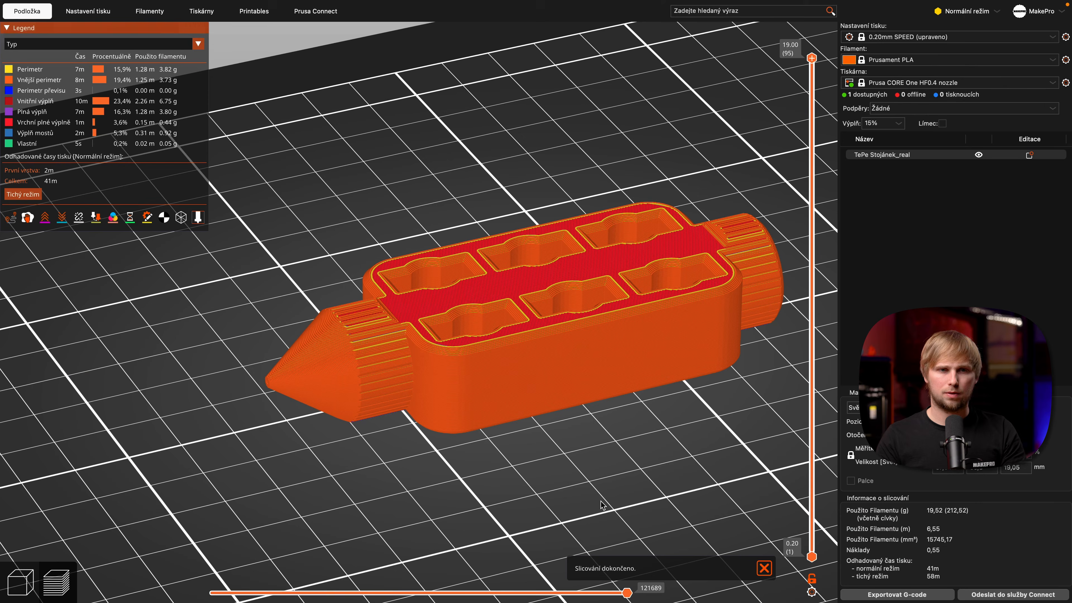
{"action": "left_click", "coordinate": [79, 217]}
Examine the seams in the stand's pockets and around its ribbed cap from several angles.
{"action": "left_click_drag", "start_coordinate": [157, 380], "coordinate": [206, 381]}
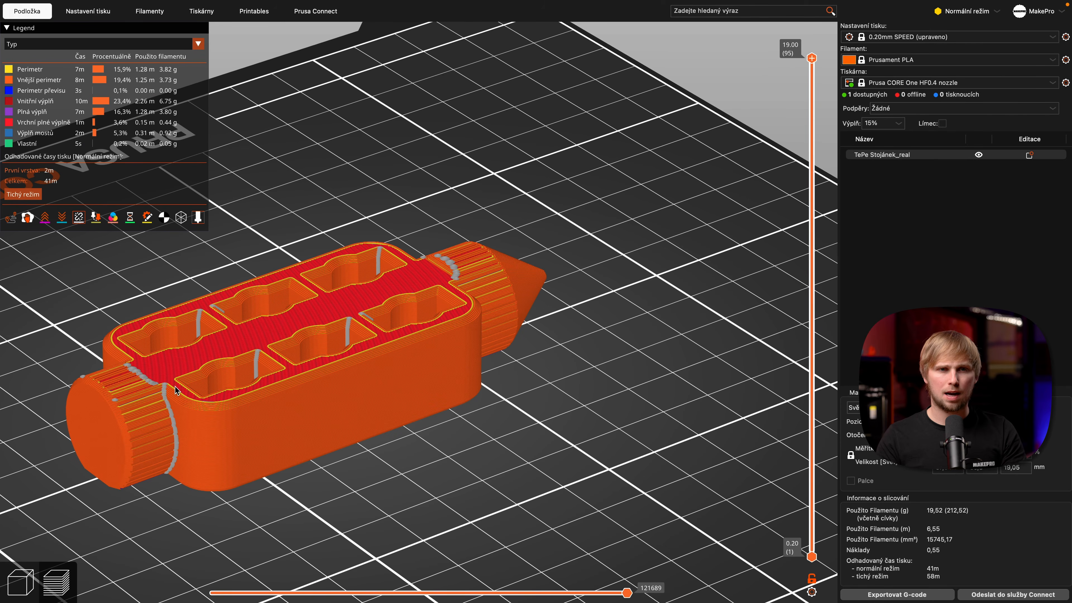
{"action": "left_click_drag", "start_coordinate": [475, 457], "coordinate": [493, 444]}
{"action": "right_click_drag", "start_coordinate": [490, 464], "coordinate": [598, 446]}
{"action": "left_click_drag", "start_coordinate": [599, 450], "coordinate": [558, 460]}
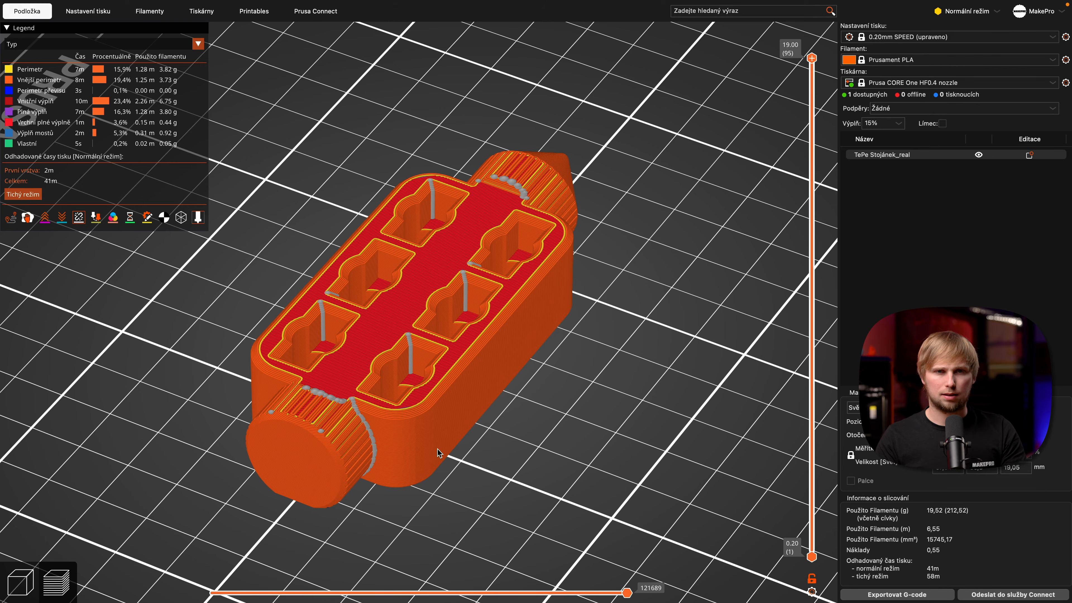
{"action": "scroll", "coordinate": [487, 496], "scroll_direction": "up", "scroll_amount": 10}
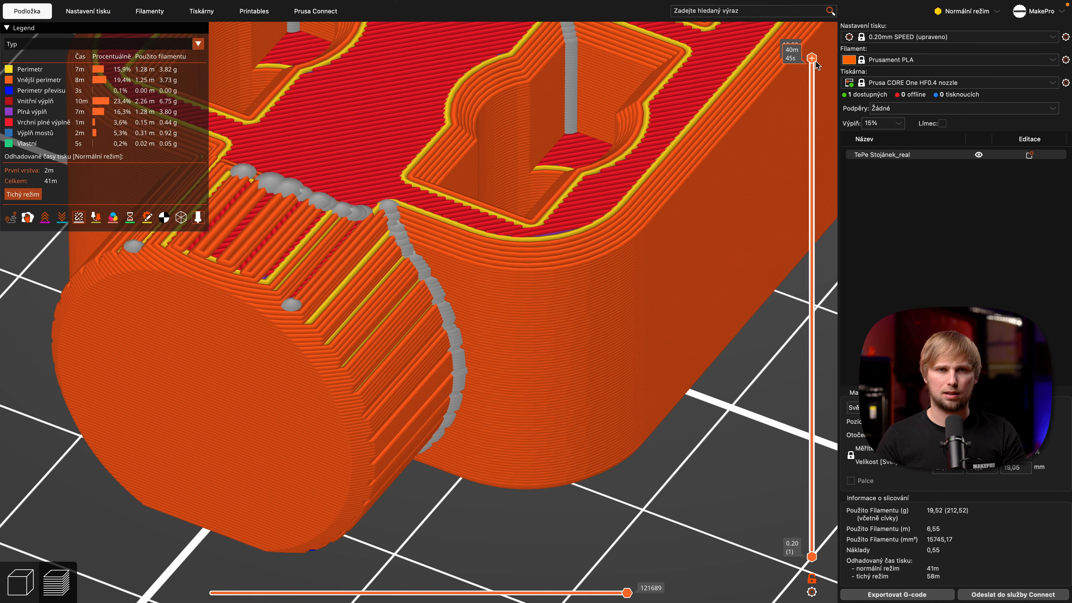
Lower the layer preview to 10.40 mm and examine the seams where the ribbed cap meets the body and inside the pockets.
{"action": "left_click_drag", "start_coordinate": [818, 63], "coordinate": [823, 288]}
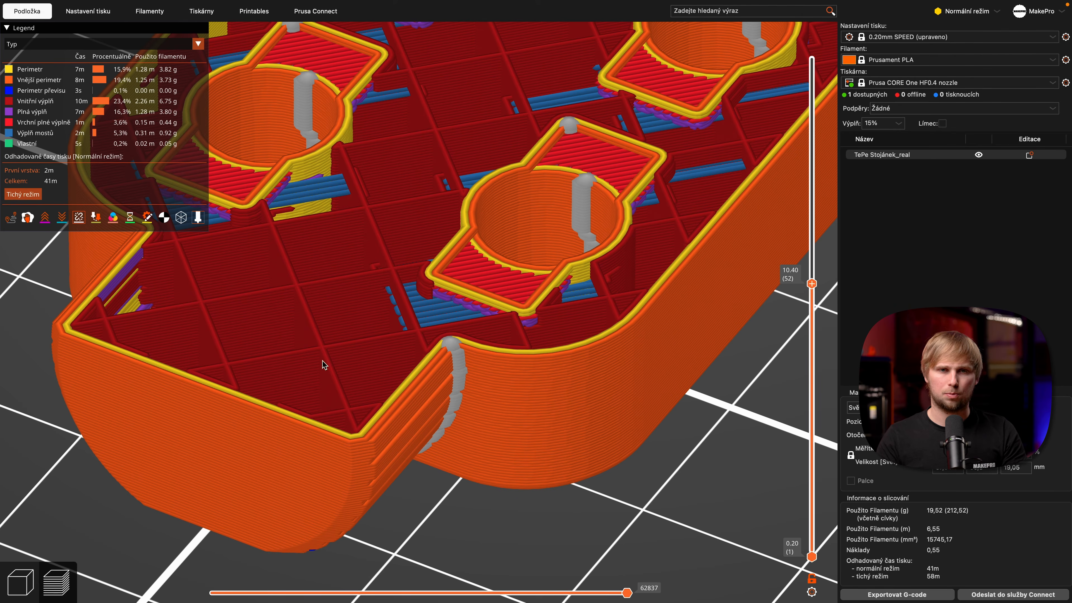
{"action": "left_click_drag", "start_coordinate": [667, 475], "coordinate": [704, 459]}
{"action": "scroll", "coordinate": [670, 464], "scroll_direction": "down", "scroll_amount": 4}
{"action": "left_click_drag", "start_coordinate": [697, 443], "coordinate": [500, 445]}
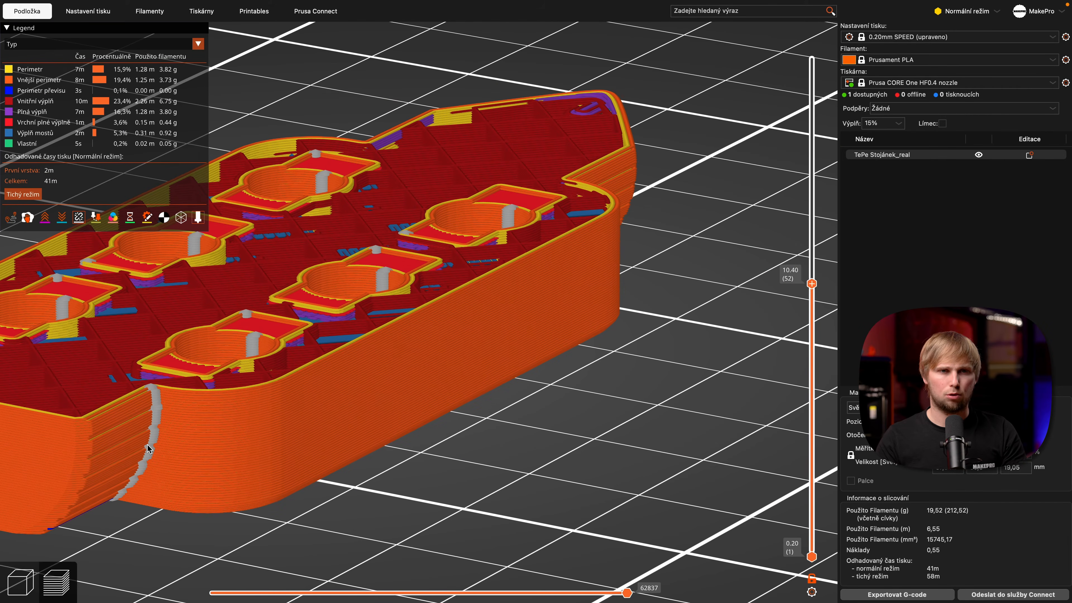
{"action": "left_click_drag", "start_coordinate": [439, 462], "coordinate": [700, 480]}
{"action": "left_click_drag", "start_coordinate": [595, 519], "coordinate": [707, 499]}
{"action": "left_click_drag", "start_coordinate": [600, 485], "coordinate": [629, 539]}
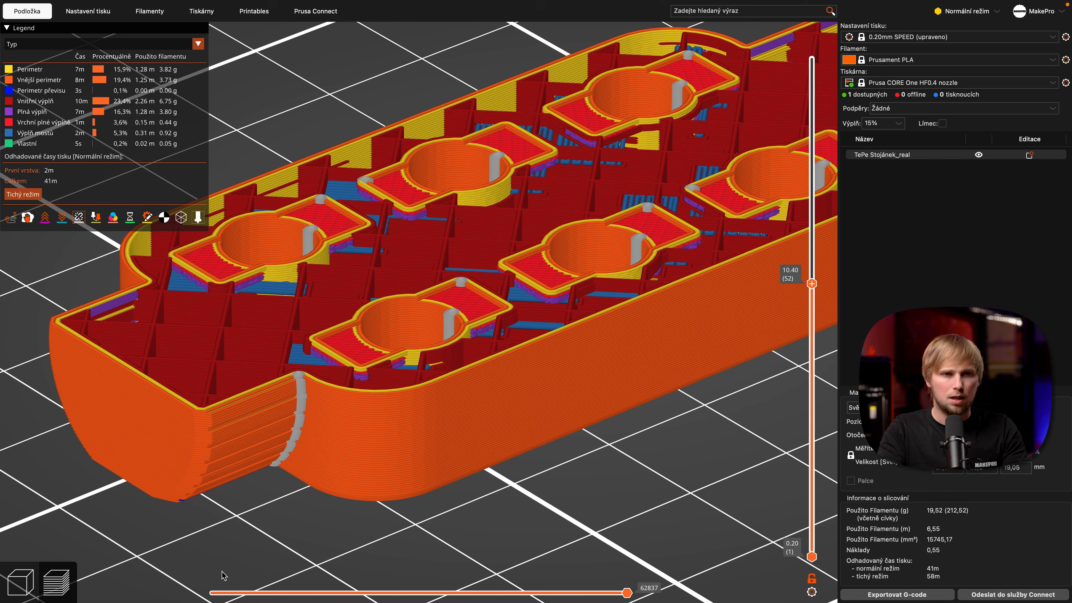
Add Držák volantu_obě velikosti v2.3mf to the plate and delete the TePe Stojánek_real model.
{"action": "left_click", "coordinate": [20, 581]}
{"action": "key", "text": "p"}
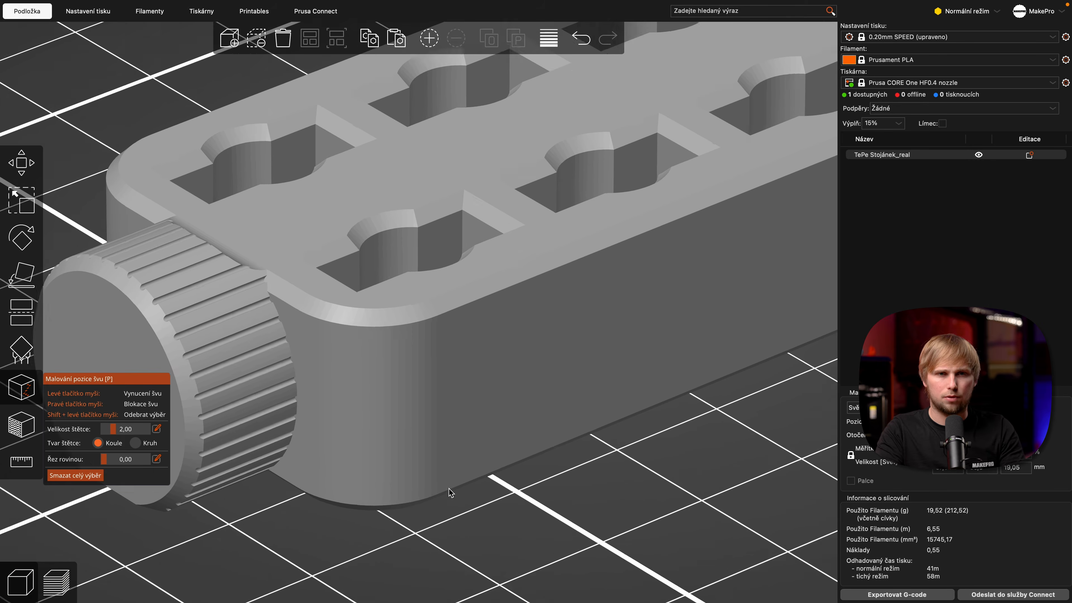
{"action": "scroll", "coordinate": [449, 488], "scroll_direction": "down", "scroll_amount": 13}
{"action": "left_click", "coordinate": [227, 37]}
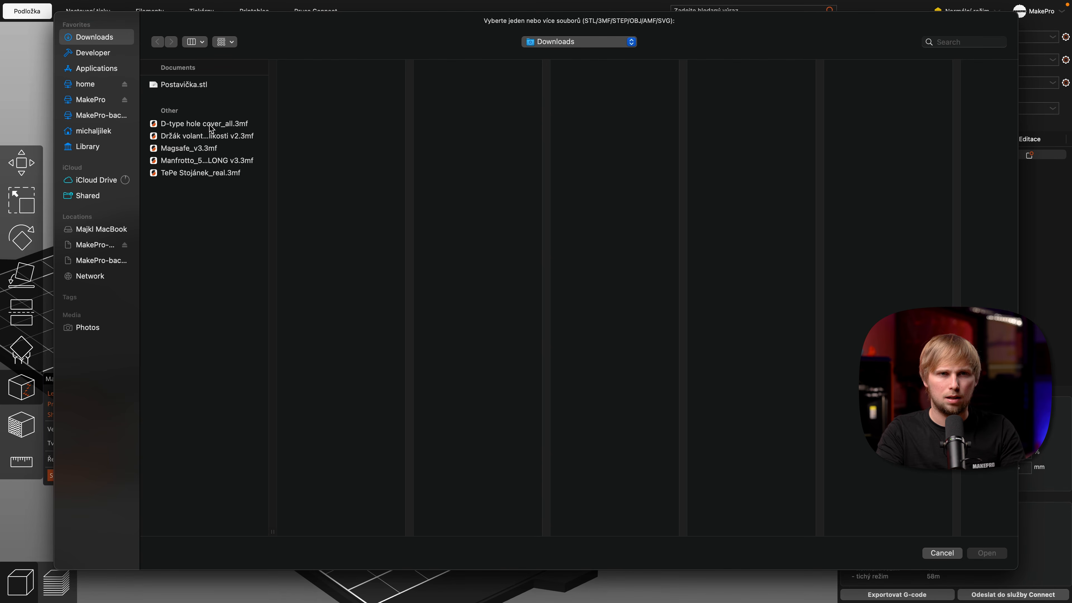
{"action": "left_click", "coordinate": [209, 136]}
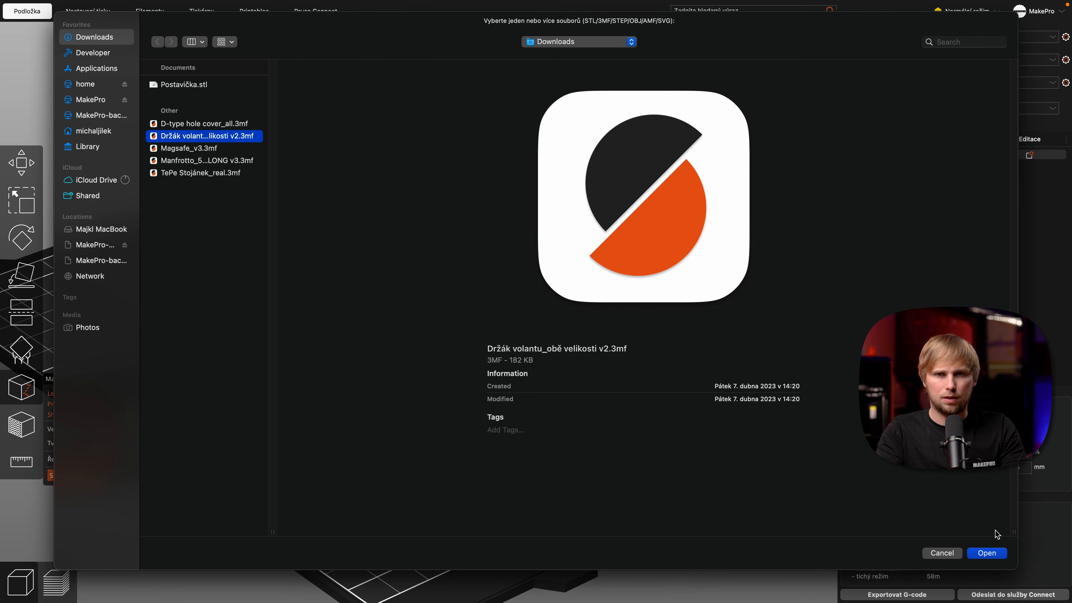
{"action": "left_click", "coordinate": [992, 559]}
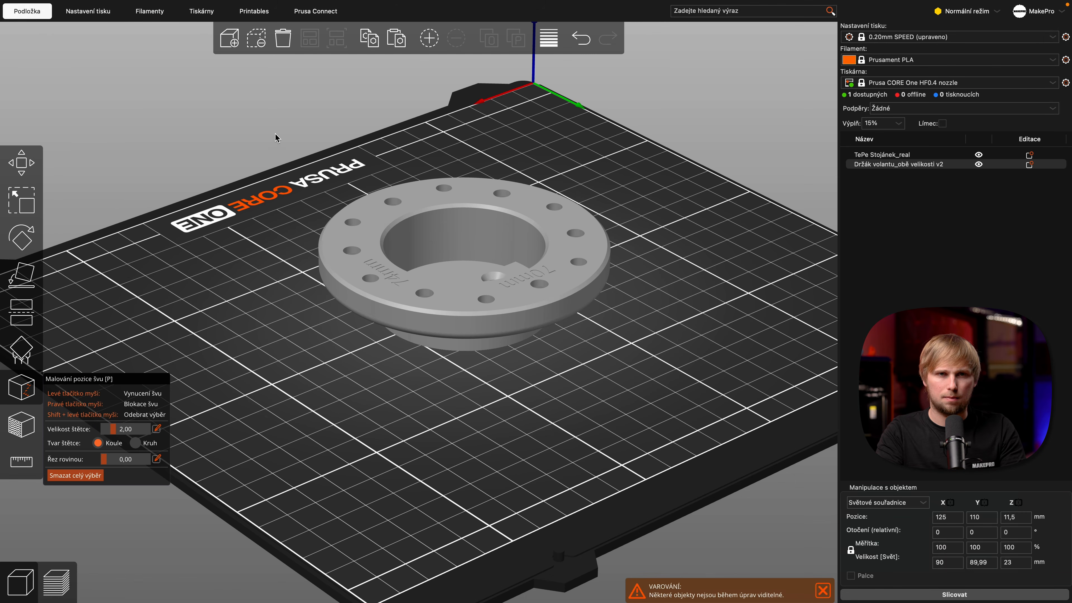
{"action": "left_click", "coordinate": [15, 385]}
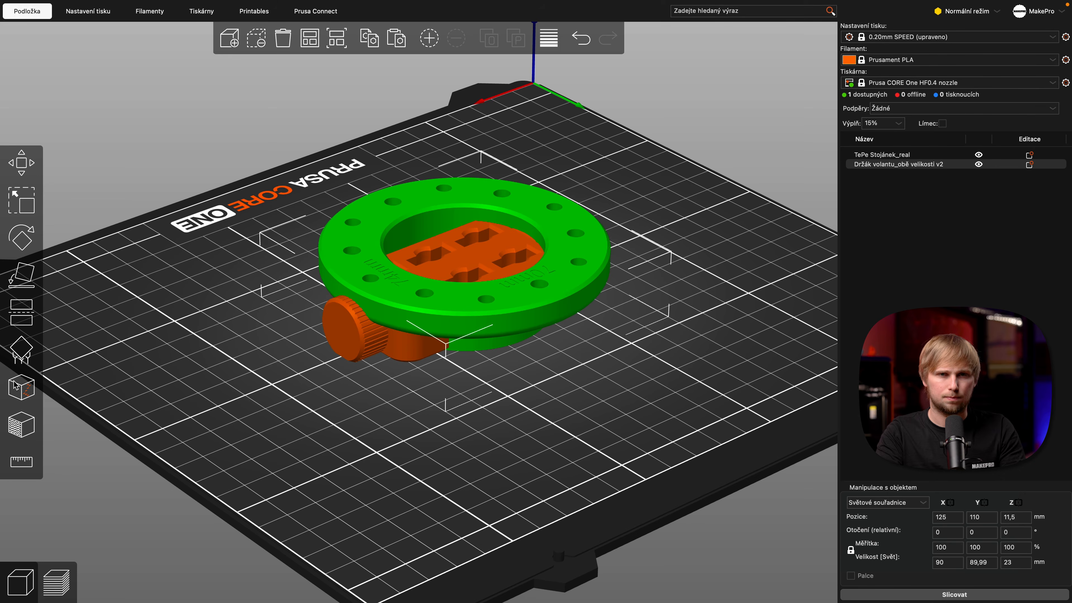
{"action": "left_click", "coordinate": [323, 358]}
{"action": "key", "text": "Delete"}
Place the holder on the face of its wide flange and slice it to examine the default seams.
{"action": "left_click", "coordinate": [378, 333]}
{"action": "left_click", "coordinate": [21, 275]}
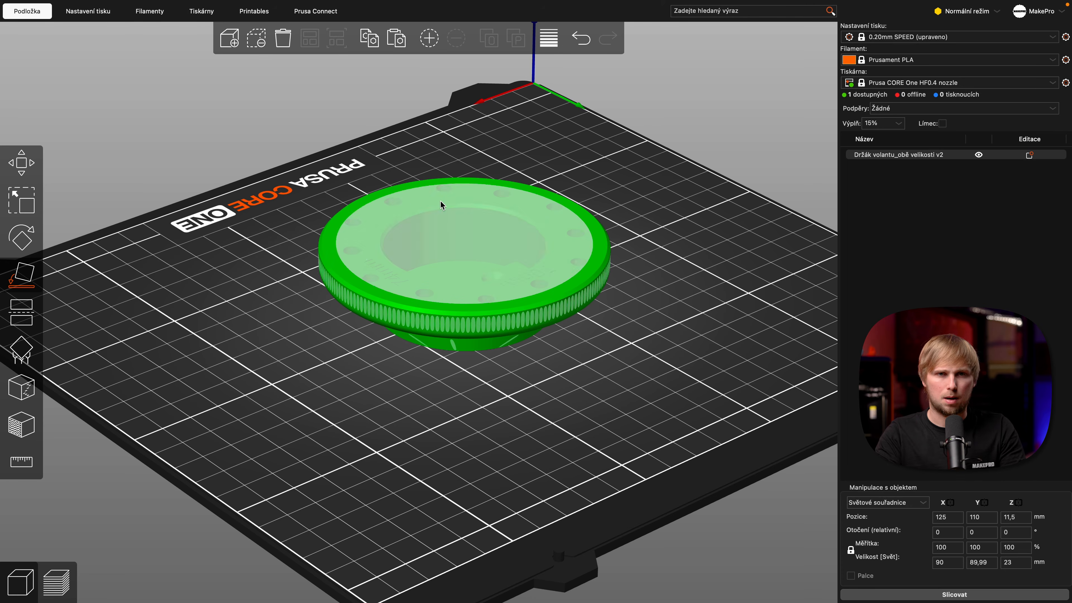
{"action": "left_click", "coordinate": [441, 206]}
{"action": "left_click", "coordinate": [554, 544]}
{"action": "left_click", "coordinate": [916, 596]}
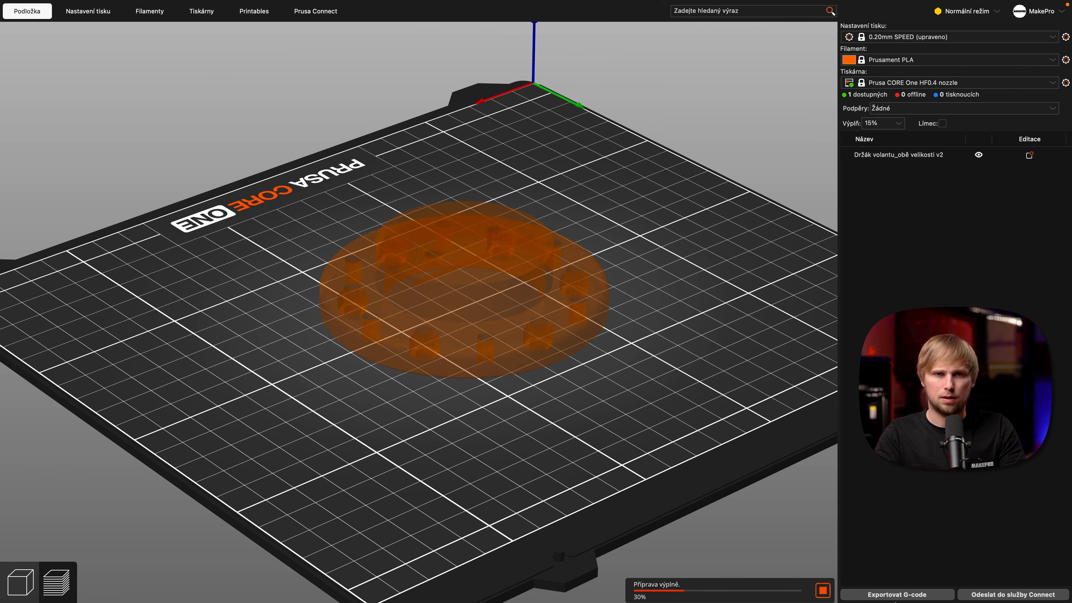
{"action": "scroll", "coordinate": [557, 405], "scroll_direction": "up", "scroll_amount": 8}
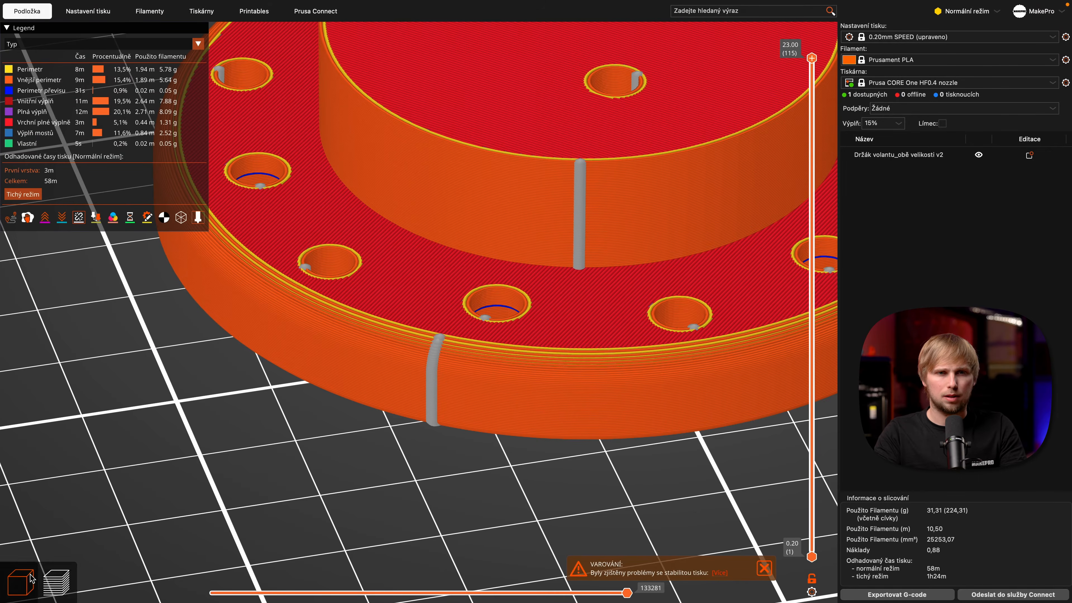
Paint an enforced diagonal seam down the holder's central cylinder with a 2,00 spherical brush and slice to check it.
{"action": "left_click", "coordinate": [35, 570]}
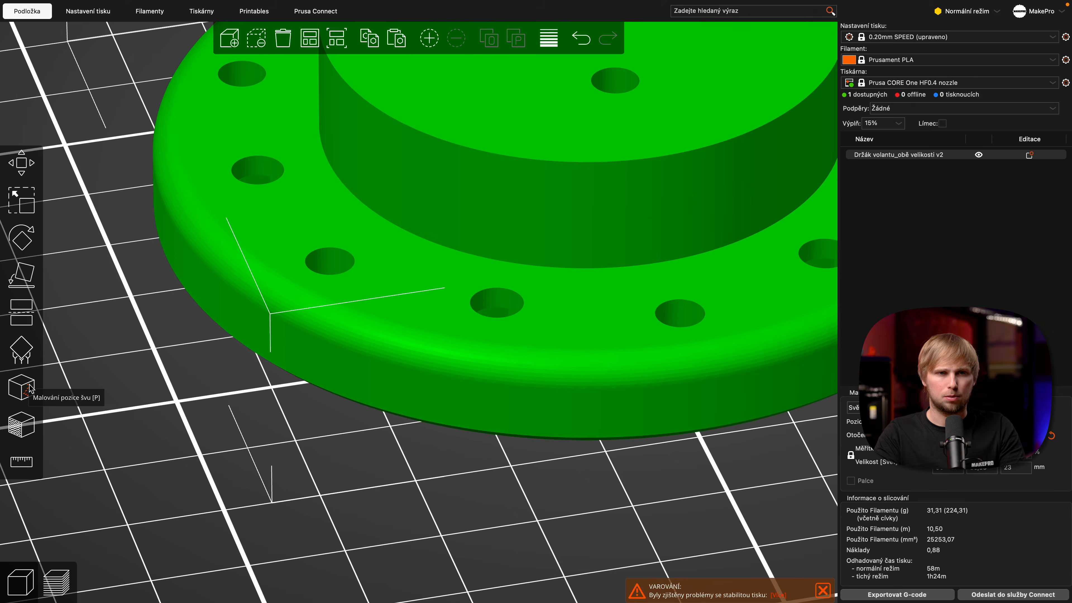
{"action": "left_click", "coordinate": [30, 390]}
{"action": "left_click_drag", "start_coordinate": [403, 488], "coordinate": [394, 484]}
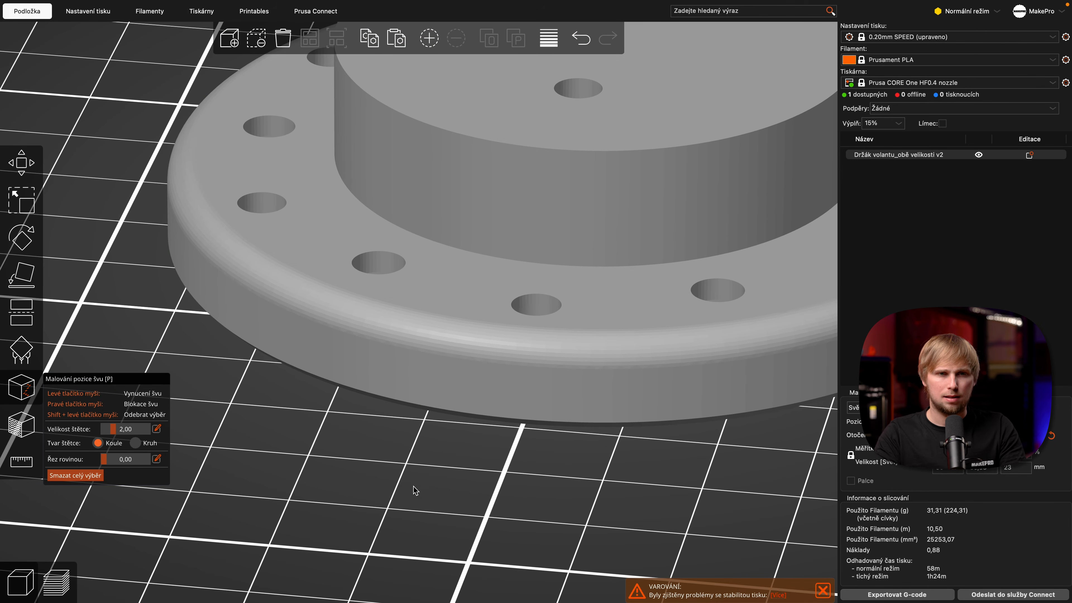
{"action": "middle_click_drag", "start_coordinate": [524, 467], "coordinate": [478, 488]}
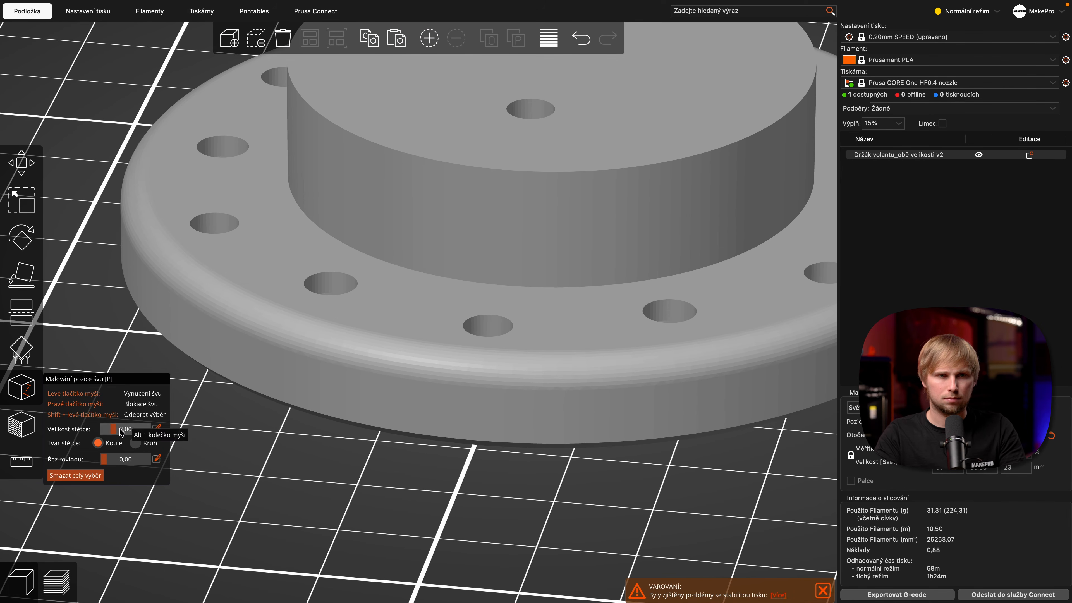
{"action": "mouse_move", "coordinate": [494, 165]}
{"action": "left_mouse_down"}
{"action": "mouse_move", "coordinate": [586, 239]}
{"action": "mouse_move", "coordinate": [696, 290]}
{"action": "left_mouse_up"}
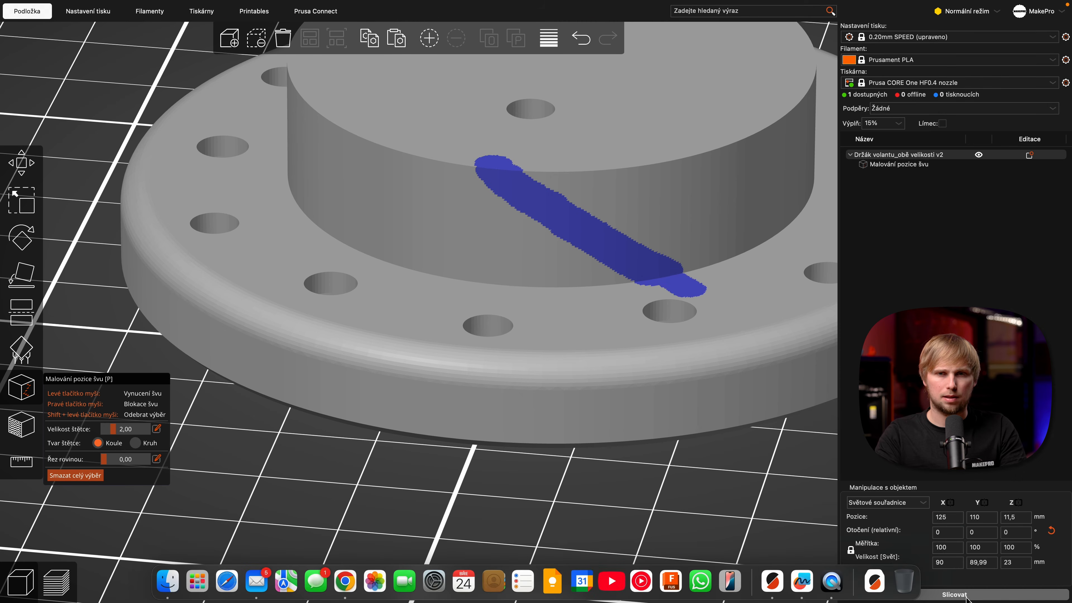
{"action": "left_click", "coordinate": [954, 594]}
{"action": "left_click_drag", "start_coordinate": [512, 164], "coordinate": [469, 222]}
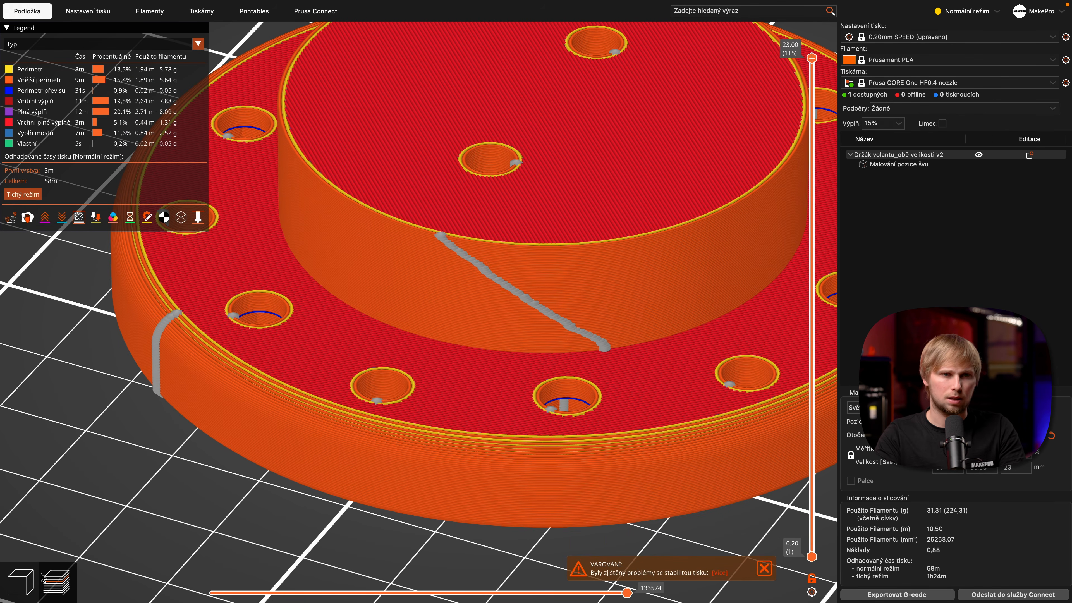
Switch the seam brush shape to Kruh and paint a second diagonal enforced seam beside the first on the central cylinder.
{"action": "left_click", "coordinate": [20, 583]}
{"action": "left_click", "coordinate": [135, 442]}
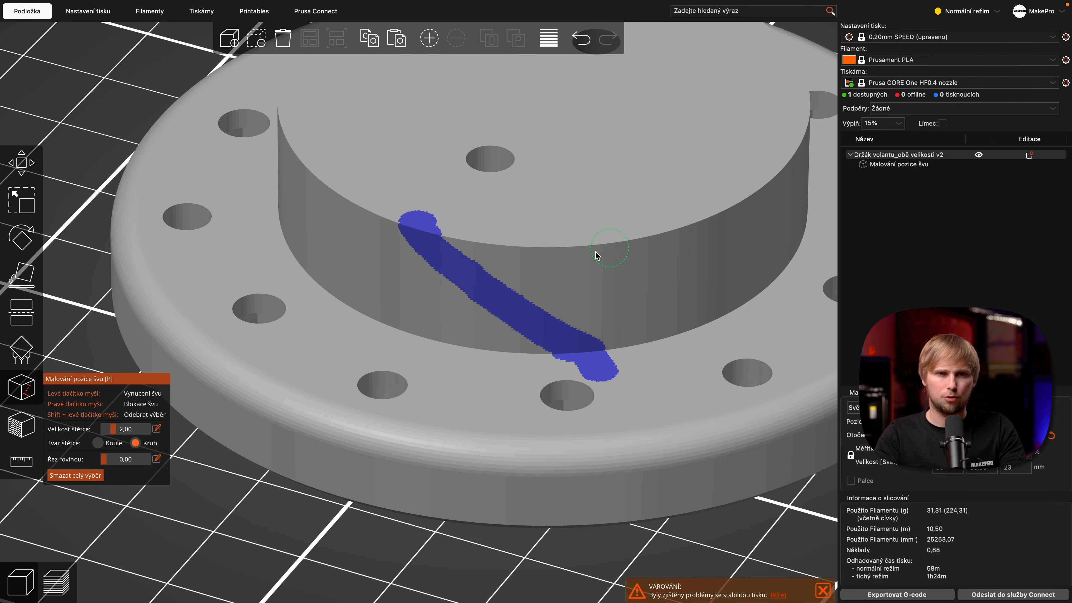
{"action": "left_click_drag", "start_coordinate": [602, 244], "coordinate": [714, 338]}
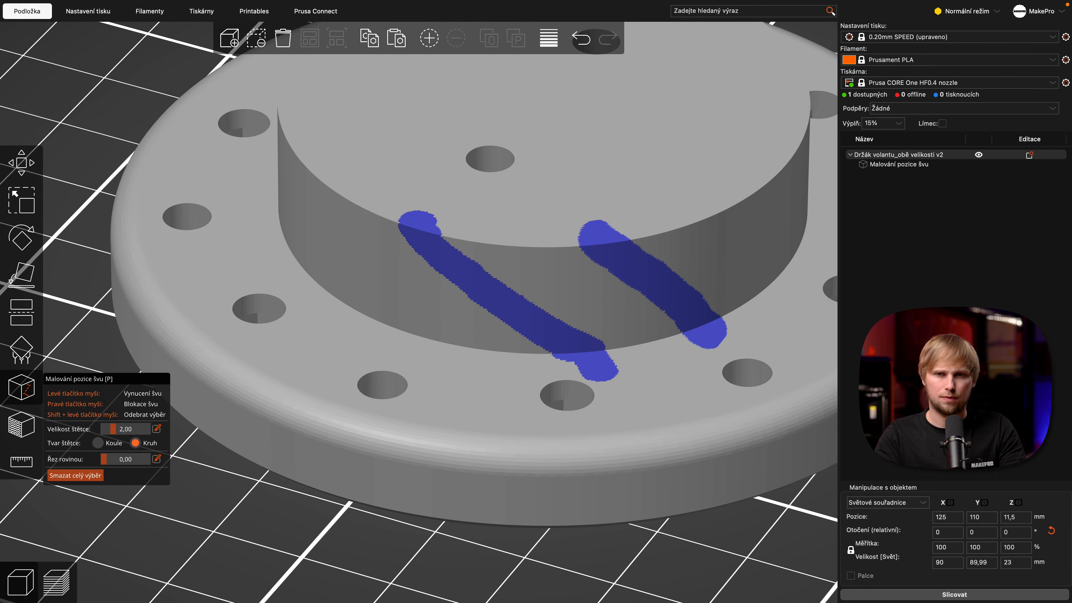
Set the seam brush to Koule with size 1,47, then erase all painted seams from the holder and leave seam painting.
{"action": "key", "text": "ctrl+z"}
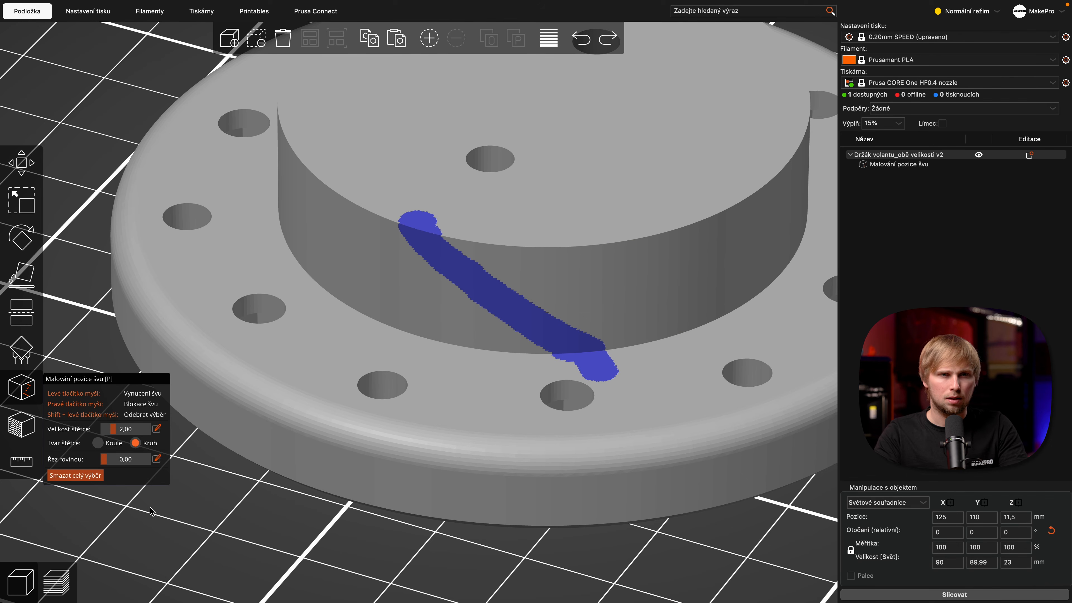
{"action": "left_click_drag", "start_coordinate": [112, 429], "coordinate": [110, 429]}
{"action": "left_click", "coordinate": [106, 443]}
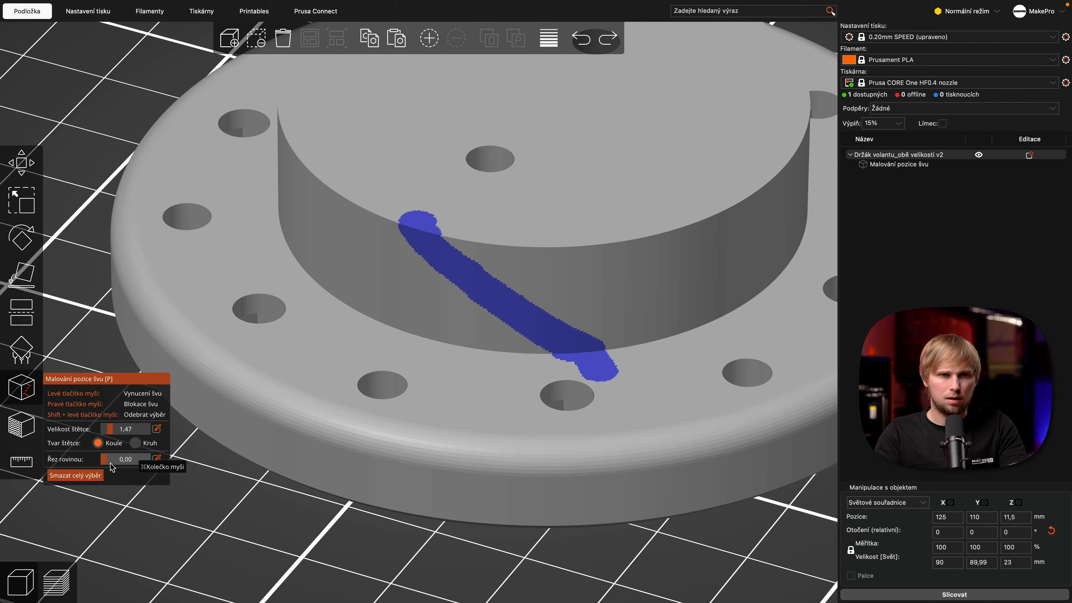
{"action": "mouse_move", "coordinate": [109, 467]}
{"action": "left_mouse_down"}
{"action": "mouse_move", "coordinate": [131, 462]}
{"action": "mouse_move", "coordinate": [101, 468]}
{"action": "left_mouse_up"}
{"action": "left_click", "coordinate": [78, 475]}
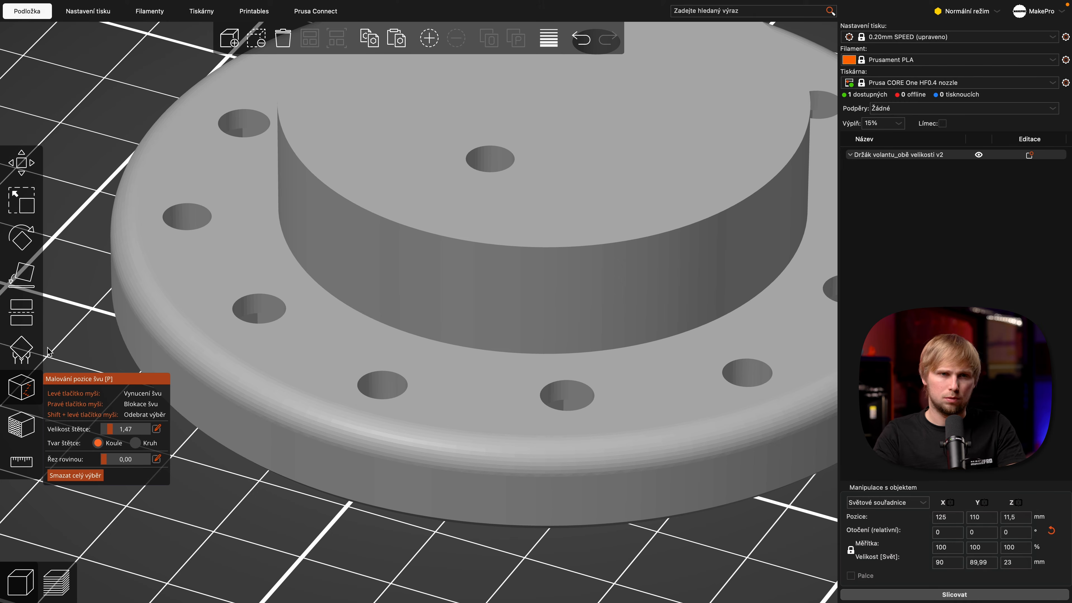
{"action": "left_click", "coordinate": [24, 384]}
Set the seam position (Pozice švu) to Náhodný in the layers and perimeters print settings.
{"action": "mouse_move", "coordinate": [139, 519]}
{"action": "left_mouse_down"}
{"action": "mouse_move", "coordinate": [147, 496]}
{"action": "mouse_move", "coordinate": [156, 514]}
{"action": "mouse_move", "coordinate": [358, 513]}
{"action": "left_mouse_up"}
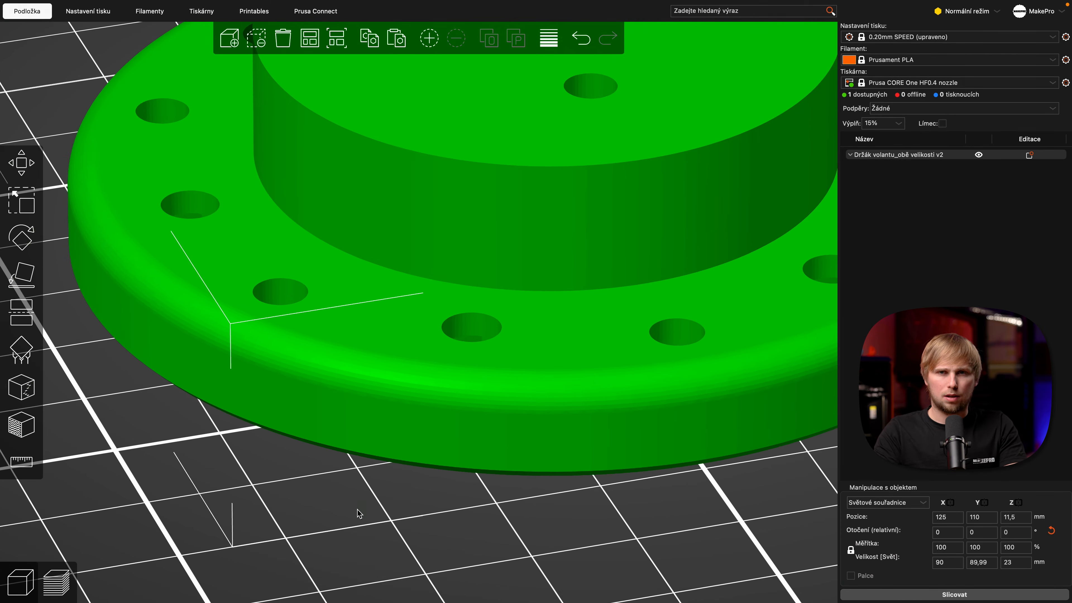
{"action": "scroll", "coordinate": [357, 509], "scroll_direction": "down", "scroll_amount": 4}
{"action": "right_click_drag", "start_coordinate": [372, 509], "coordinate": [369, 551]}
{"action": "left_click_drag", "start_coordinate": [448, 547], "coordinate": [451, 546]}
{"action": "left_click", "coordinate": [100, 14]}
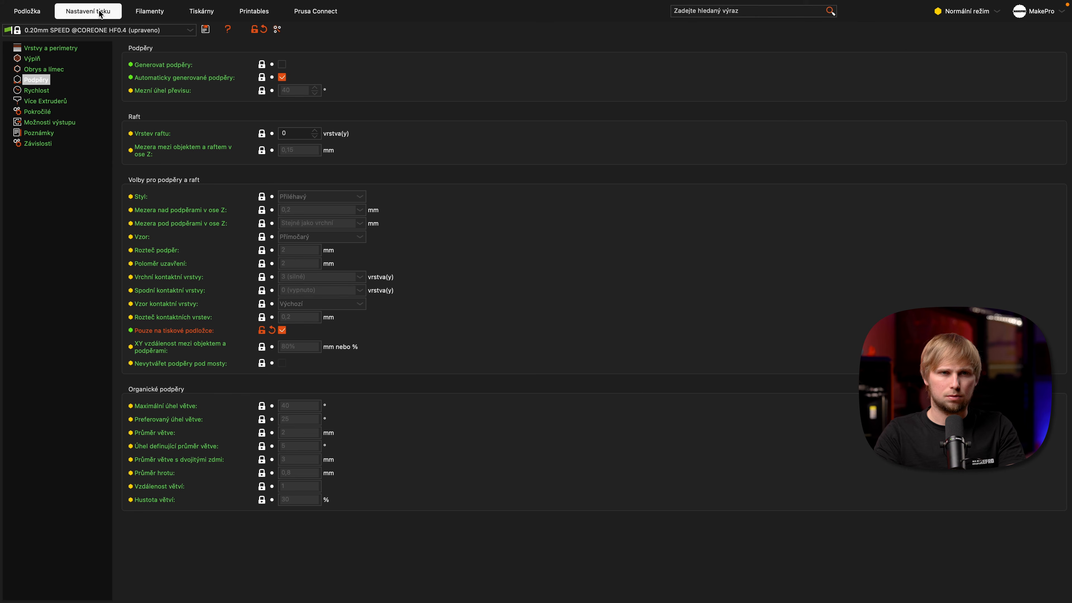
{"action": "left_click", "coordinate": [40, 80]}
{"action": "left_click", "coordinate": [46, 50]}
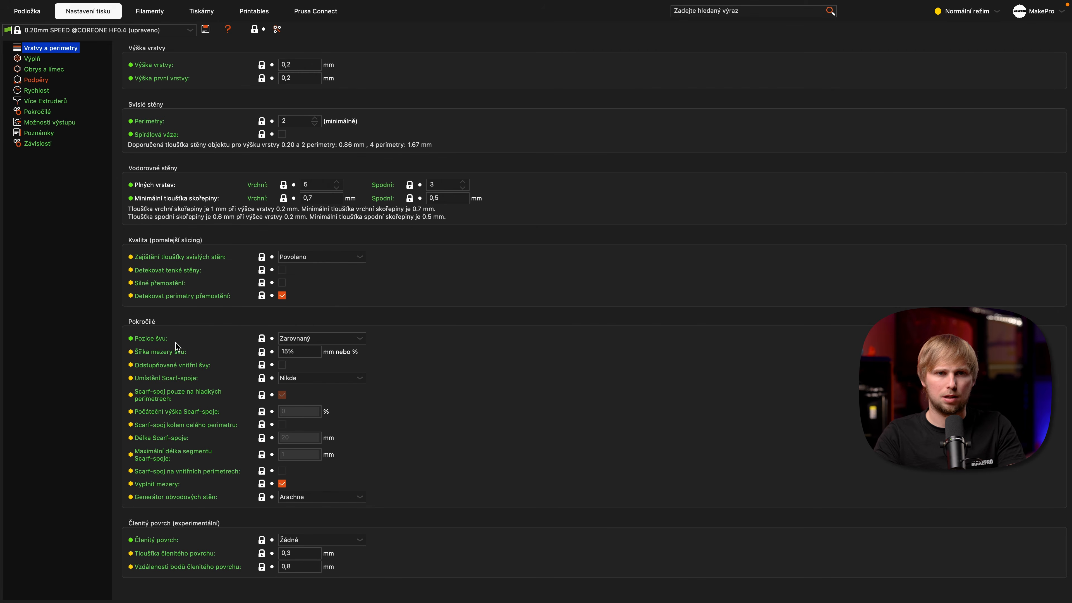
{"action": "left_click", "coordinate": [391, 402]}
{"action": "left_click", "coordinate": [344, 342]}
{"action": "left_click", "coordinate": [345, 343]}
{"action": "left_click", "coordinate": [346, 343]}
{"action": "left_click", "coordinate": [341, 353]}
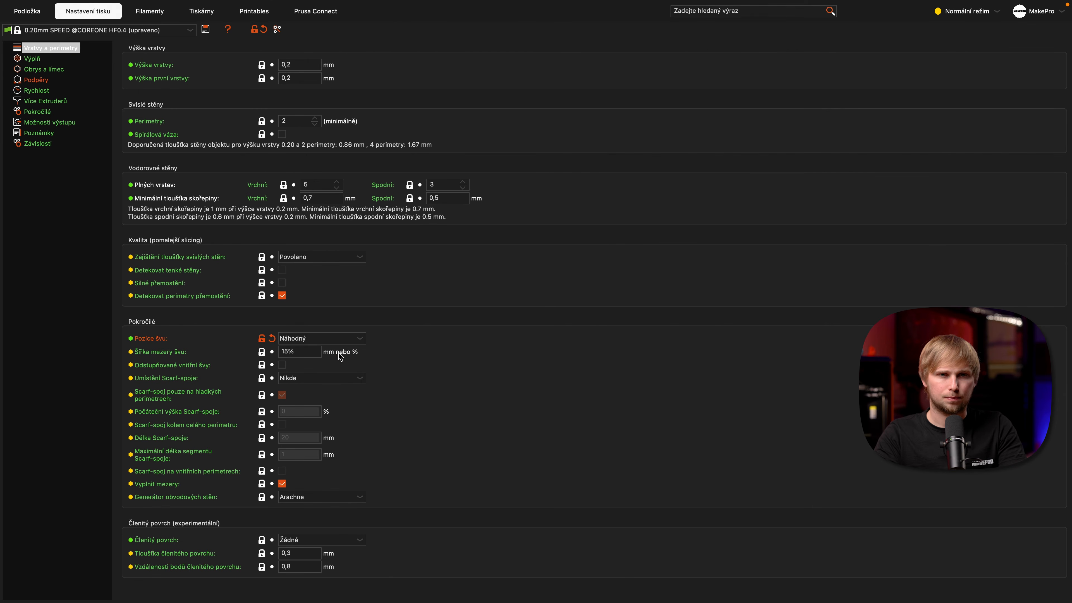
Slice the holder and examine how the random seams are spread over its walls and holes.
{"action": "left_click", "coordinate": [42, 17]}
{"action": "left_click", "coordinate": [985, 595]}
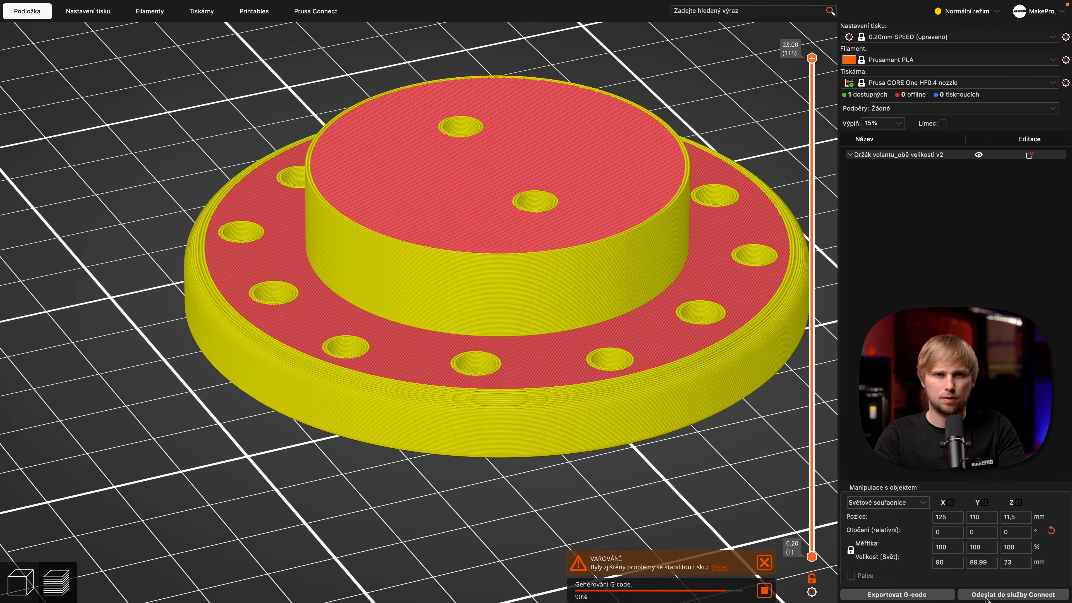
{"action": "left_click_drag", "start_coordinate": [446, 491], "coordinate": [455, 379]}
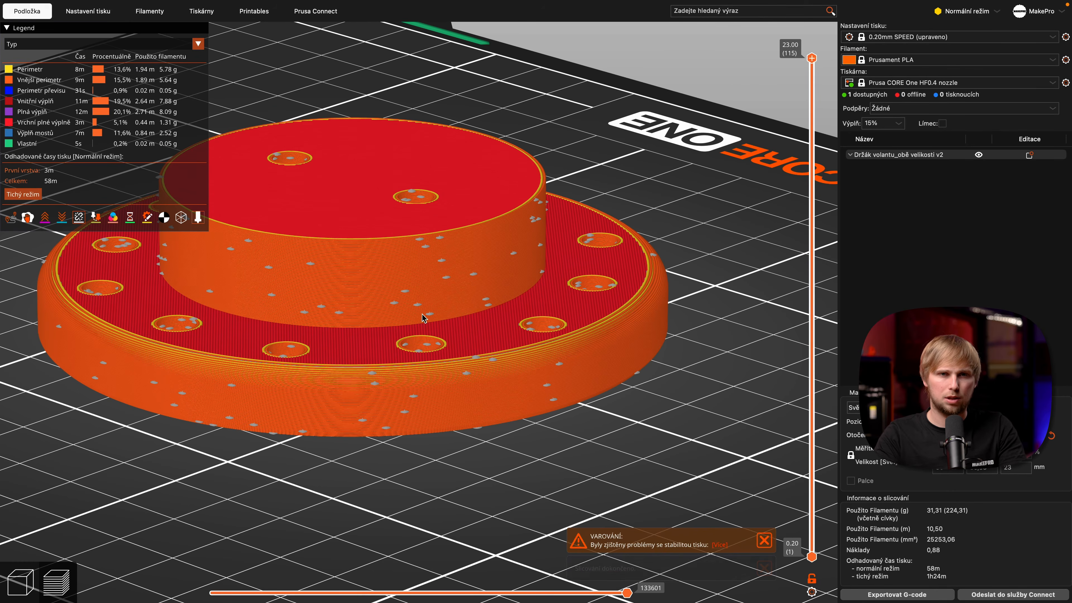
{"action": "left_click_drag", "start_coordinate": [656, 127], "coordinate": [649, 146]}
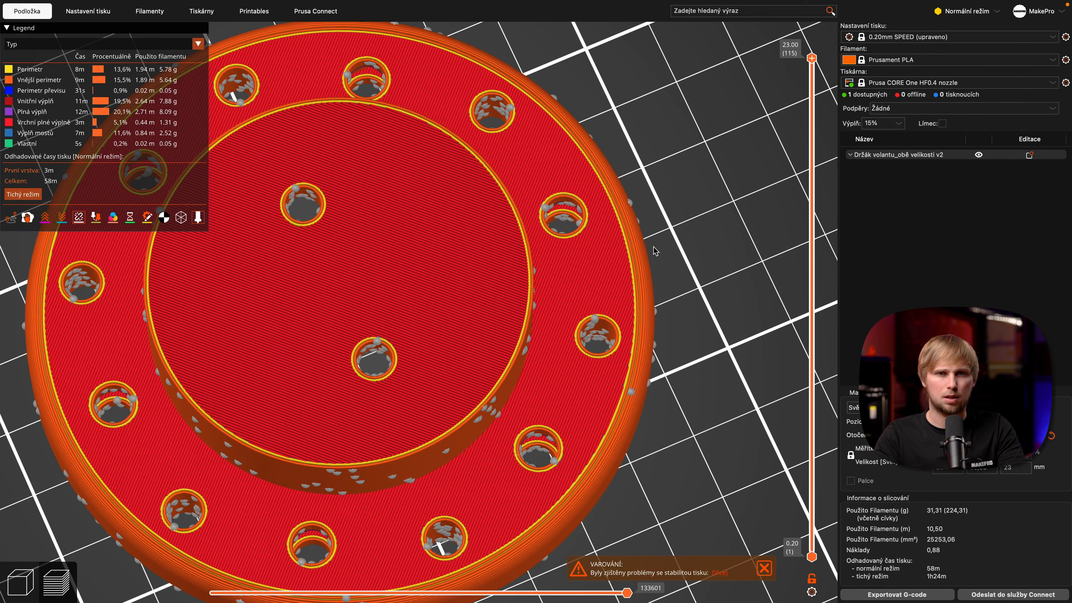
{"action": "left_click_drag", "start_coordinate": [653, 247], "coordinate": [636, 235]}
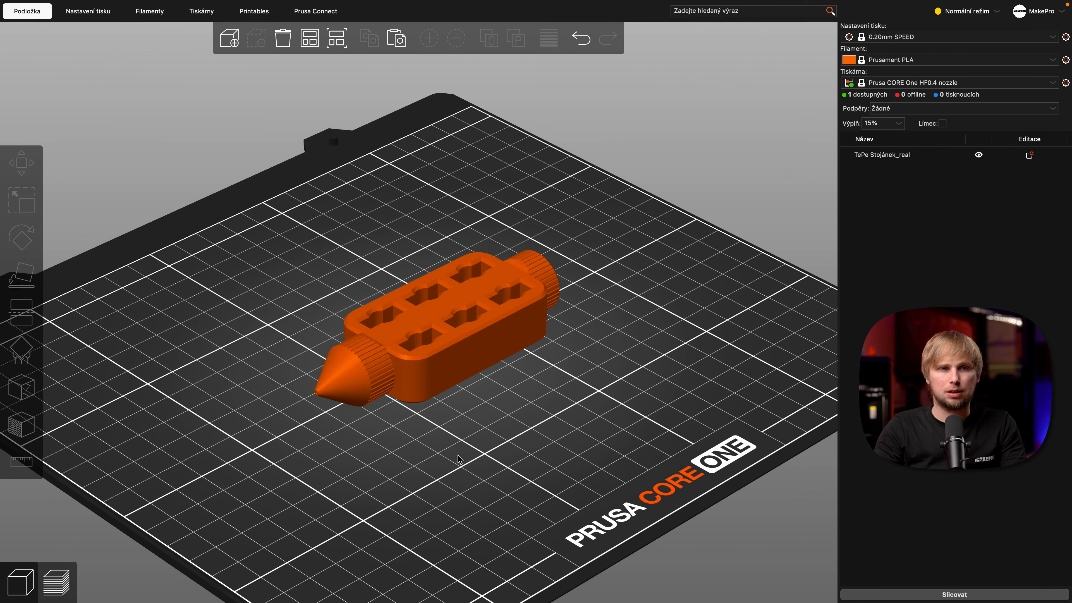
Select the TePe Stojánek_real model and start fuzzy skin painting on it.
{"action": "left_click", "coordinate": [478, 352]}
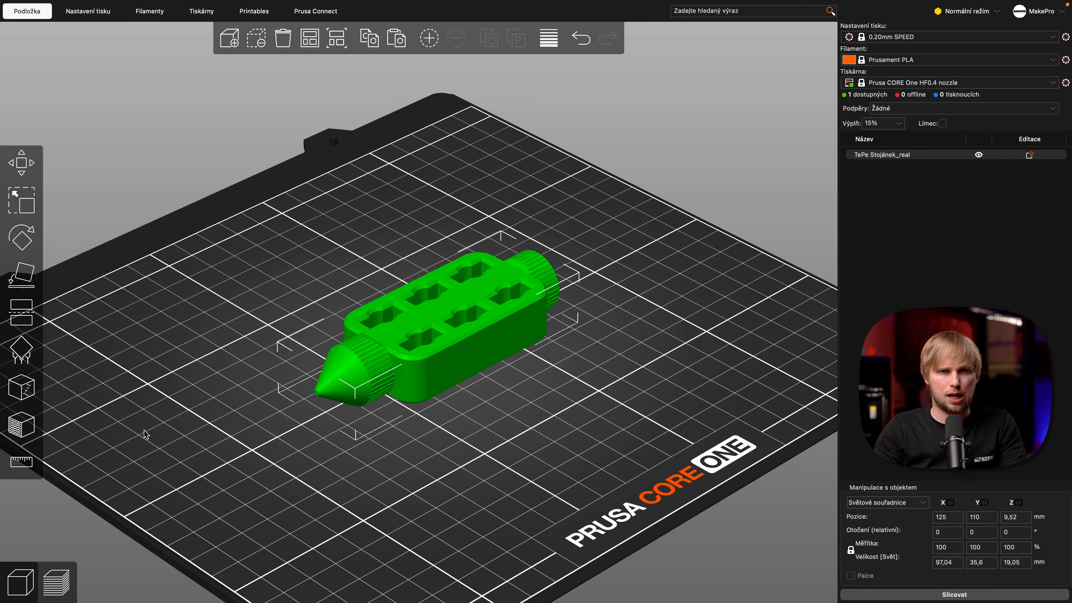
{"action": "left_click", "coordinate": [37, 430]}
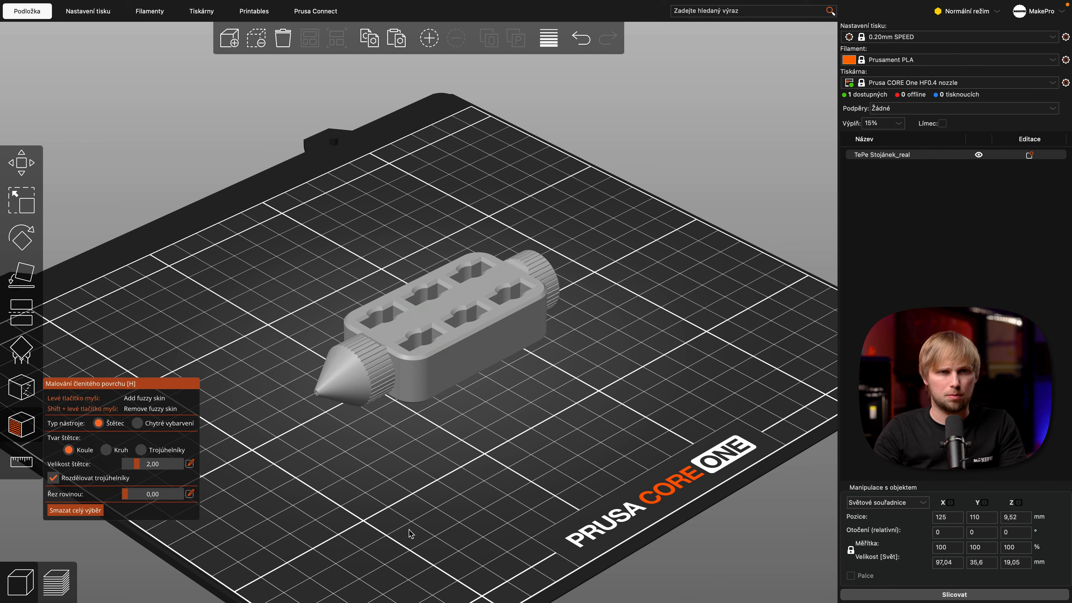
{"action": "key", "text": "z"}
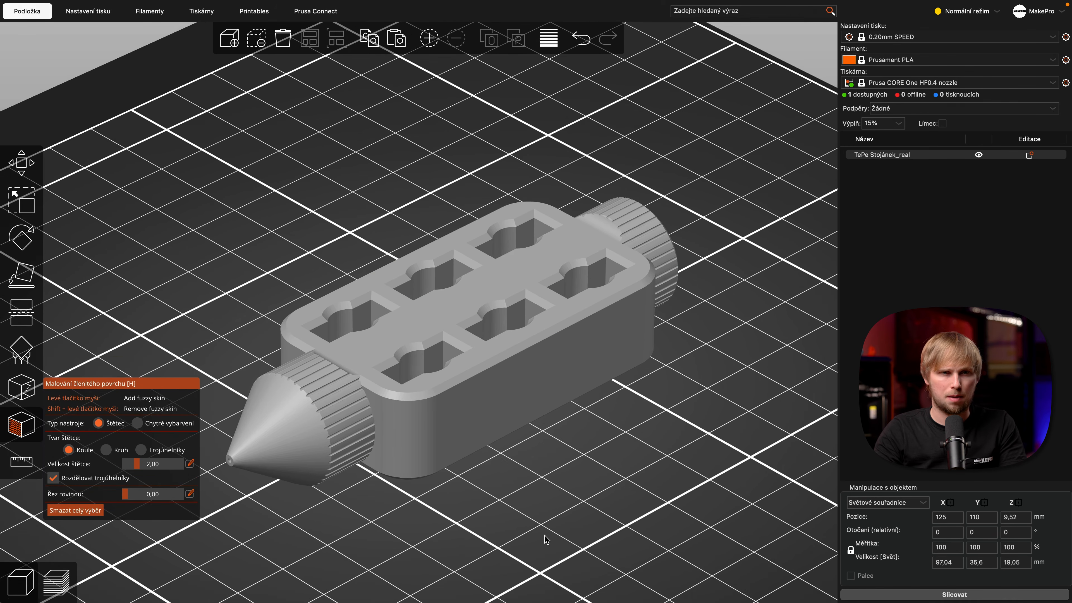
{"action": "mouse_move", "coordinate": [544, 535]}
{"action": "right_mouse_down"}
{"action": "mouse_move", "coordinate": [546, 559]}
{"action": "mouse_move", "coordinate": [565, 539]}
{"action": "right_mouse_up"}
{"action": "scroll", "coordinate": [547, 537], "scroll_direction": "up", "scroll_amount": 2}
{"action": "scroll", "coordinate": [565, 543], "scroll_direction": "up", "scroll_amount": 1}
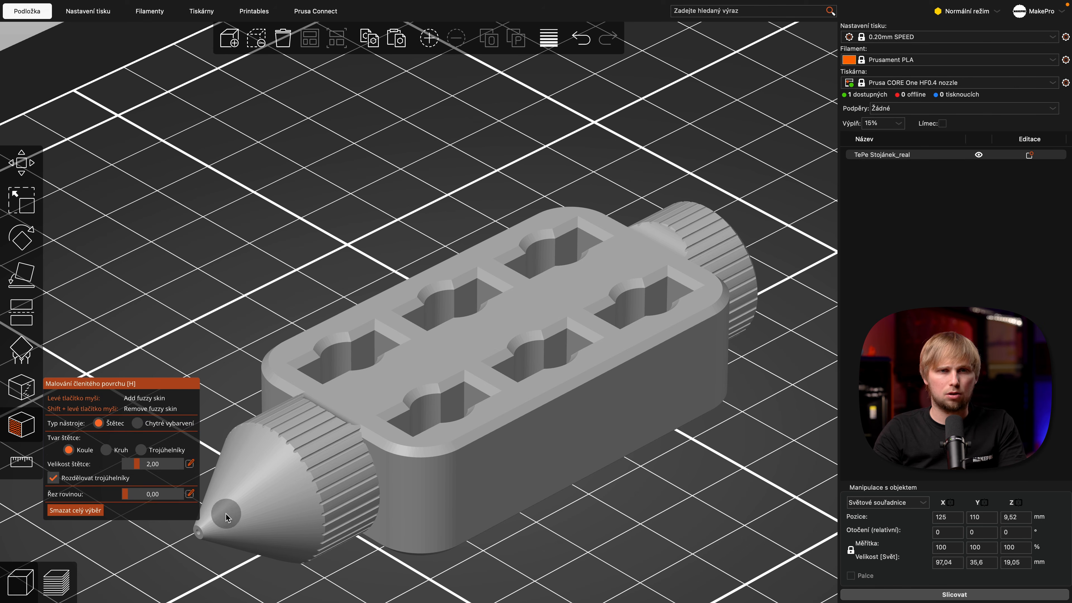
Paint fuzzy skin over the stand's side wall using Chytré vybarvení with a 30° angle.
{"action": "left_click", "coordinate": [169, 423]}
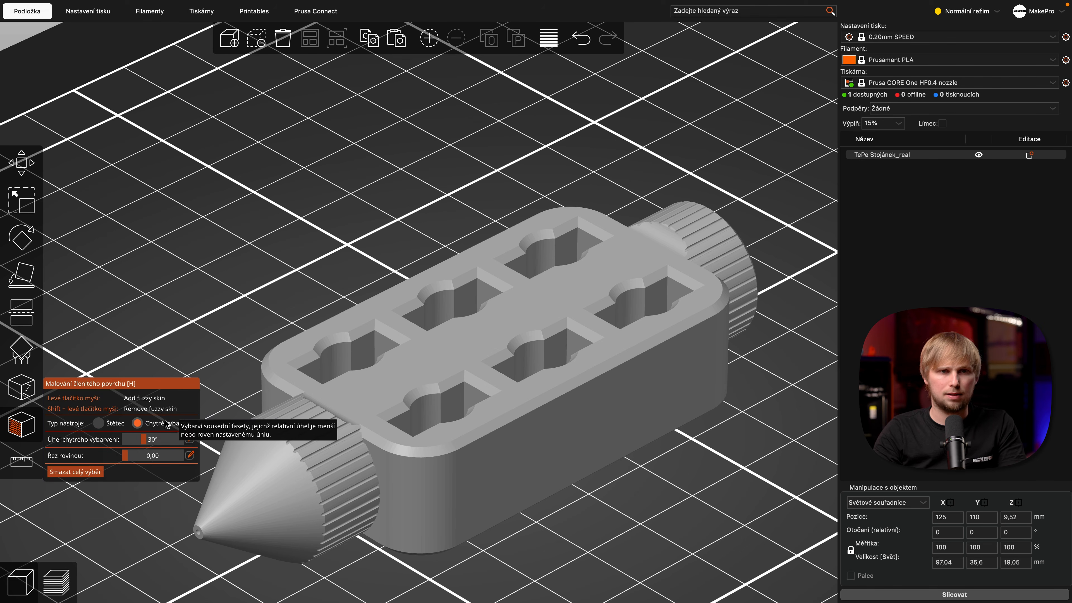
{"action": "left_click", "coordinate": [108, 423]}
{"action": "left_click", "coordinate": [136, 424]}
{"action": "left_click", "coordinate": [113, 425]}
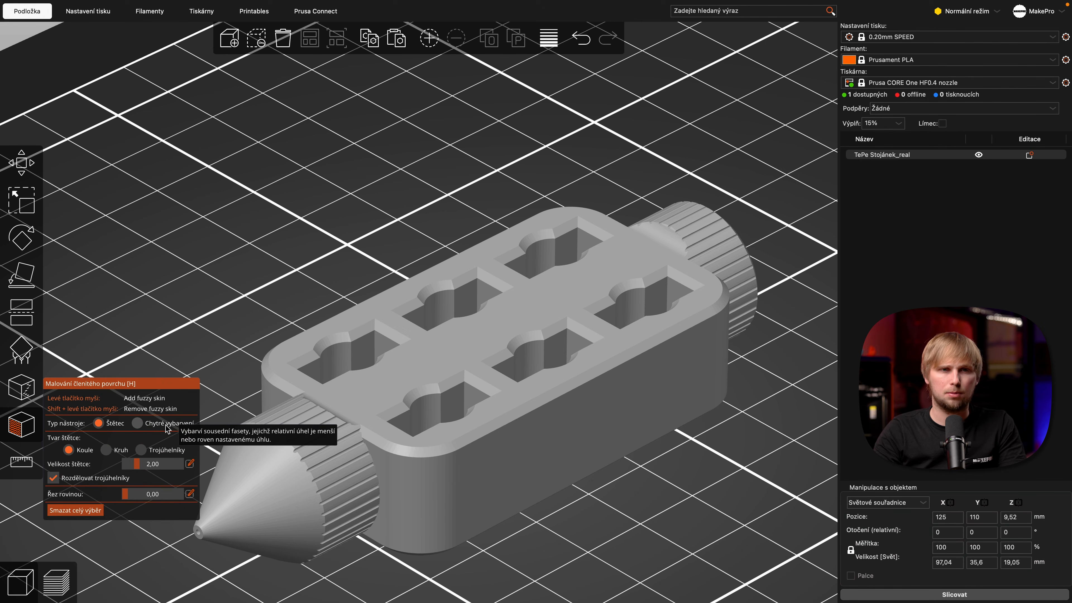
{"action": "left_click", "coordinate": [165, 424]}
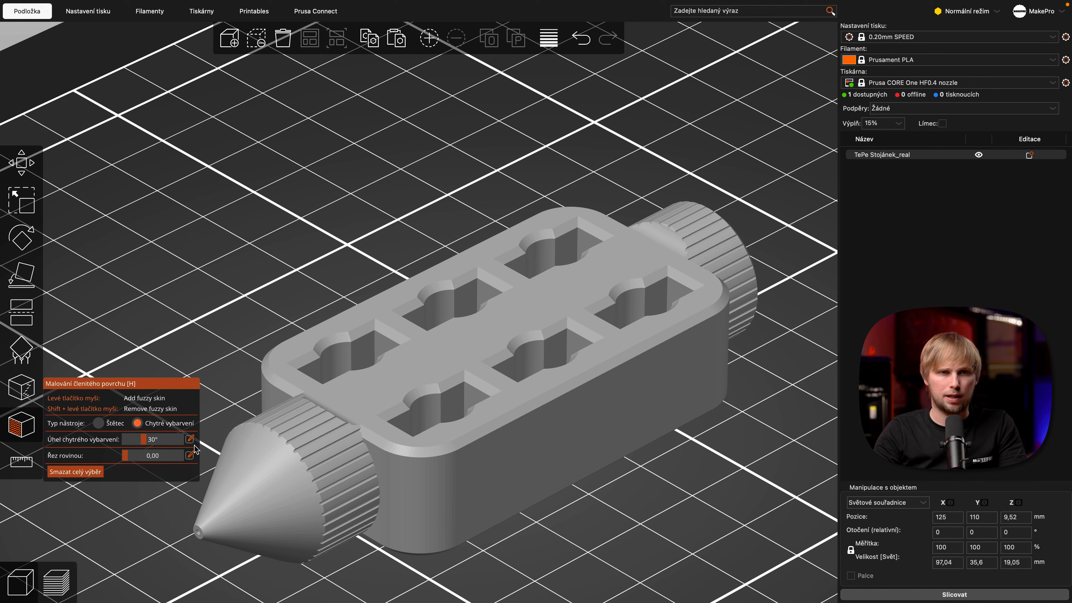
{"action": "left_click", "coordinate": [534, 484]}
{"action": "left_click_drag", "start_coordinate": [604, 527], "coordinate": [660, 528]}
{"action": "left_click", "coordinate": [515, 474]}
{"action": "left_click_drag", "start_coordinate": [656, 246], "coordinate": [606, 241]}
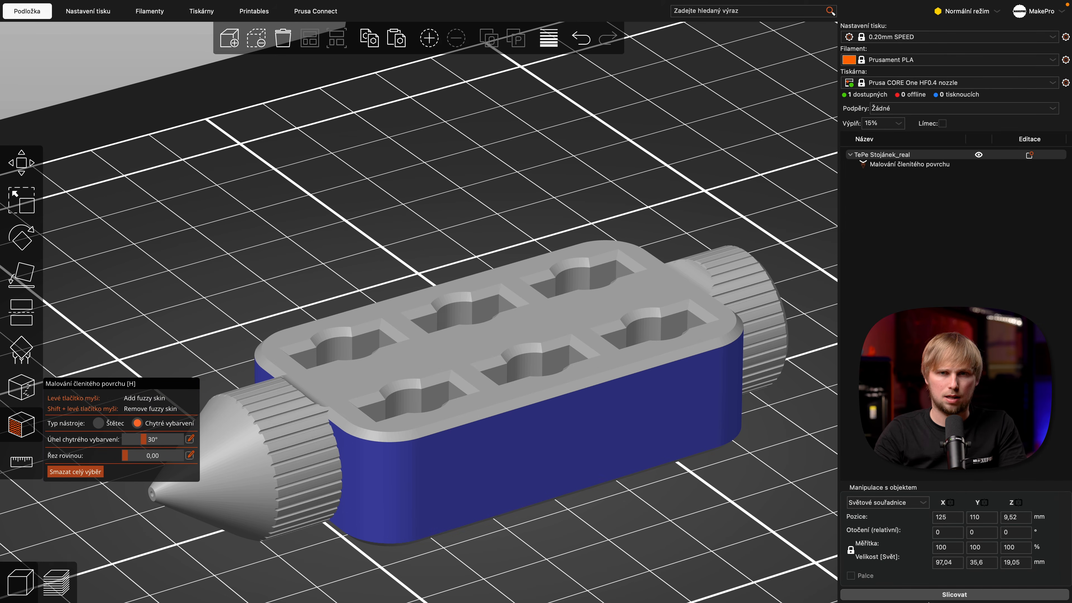
Slice the stand and hide the seam markers in the preview to examine the fuzzy side wall up close.
{"action": "left_click", "coordinate": [936, 596]}
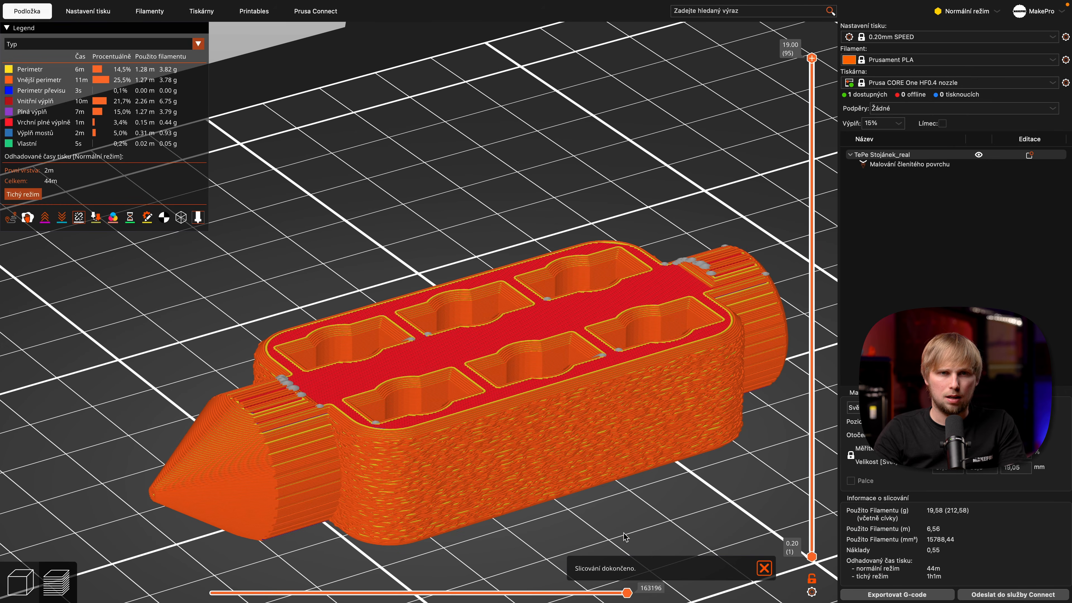
{"action": "scroll", "coordinate": [624, 536], "scroll_direction": "up", "scroll_amount": 5}
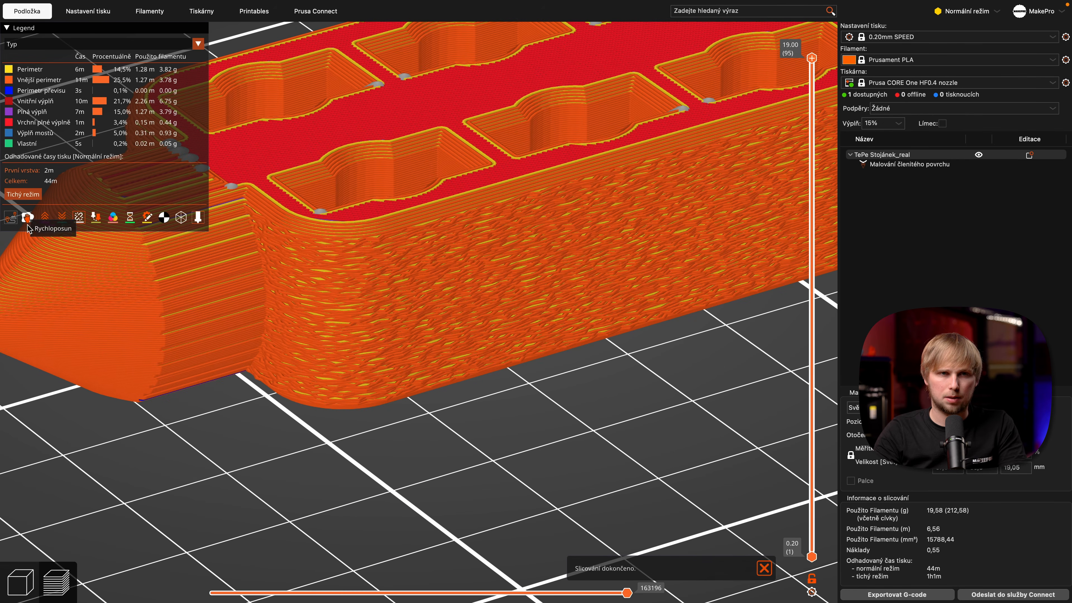
{"action": "left_click", "coordinate": [78, 217]}
{"action": "left_click_drag", "start_coordinate": [587, 420], "coordinate": [588, 275]}
{"action": "scroll", "coordinate": [589, 272], "scroll_direction": "up", "scroll_amount": 6}
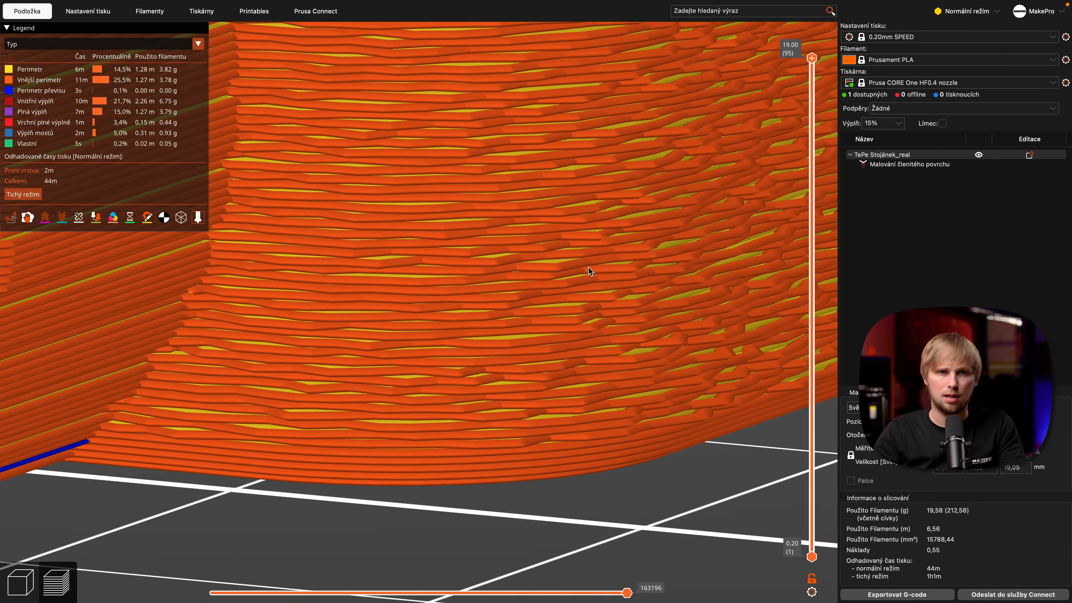
{"action": "scroll", "coordinate": [567, 420], "scroll_direction": "down", "scroll_amount": 8}
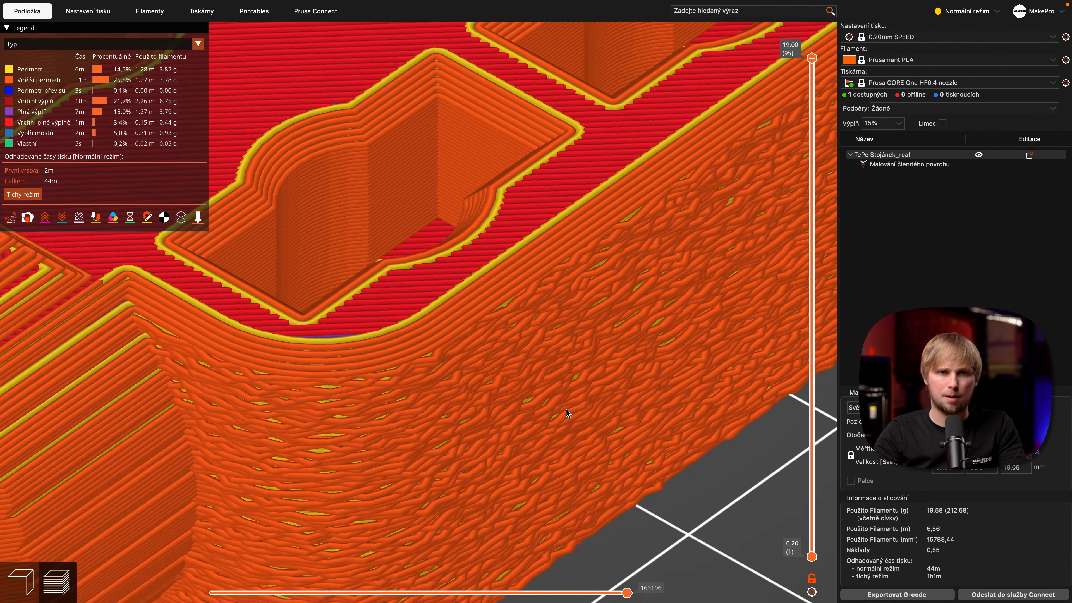
{"action": "left_click_drag", "start_coordinate": [566, 409], "coordinate": [562, 408]}
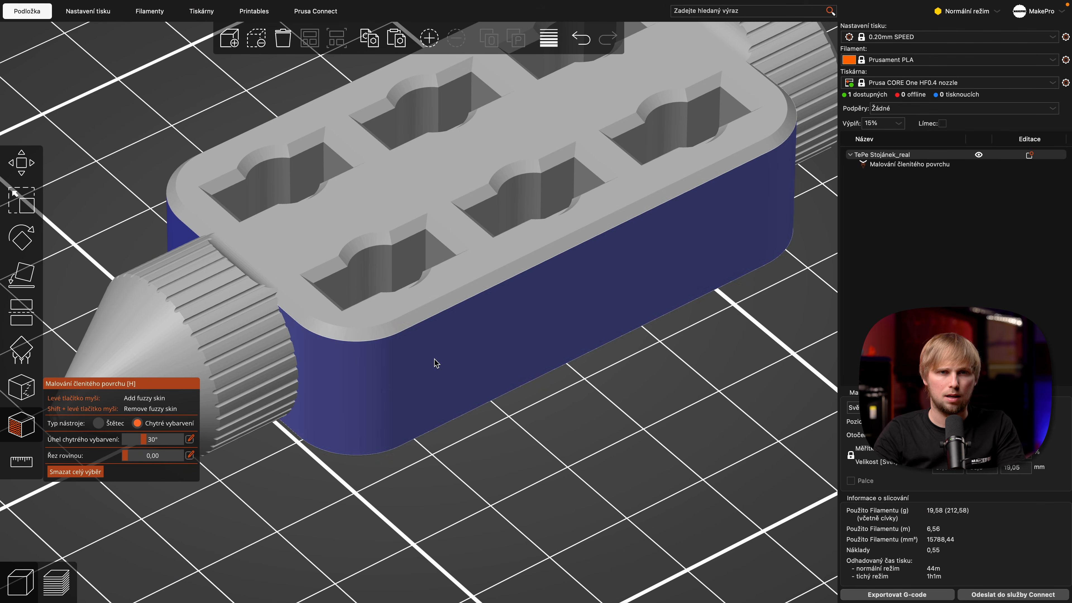
Erase the fuzzy skin painting from the stand's near long side wall.
{"action": "scroll", "coordinate": [292, 306], "scroll_direction": "up", "scroll_amount": 4}
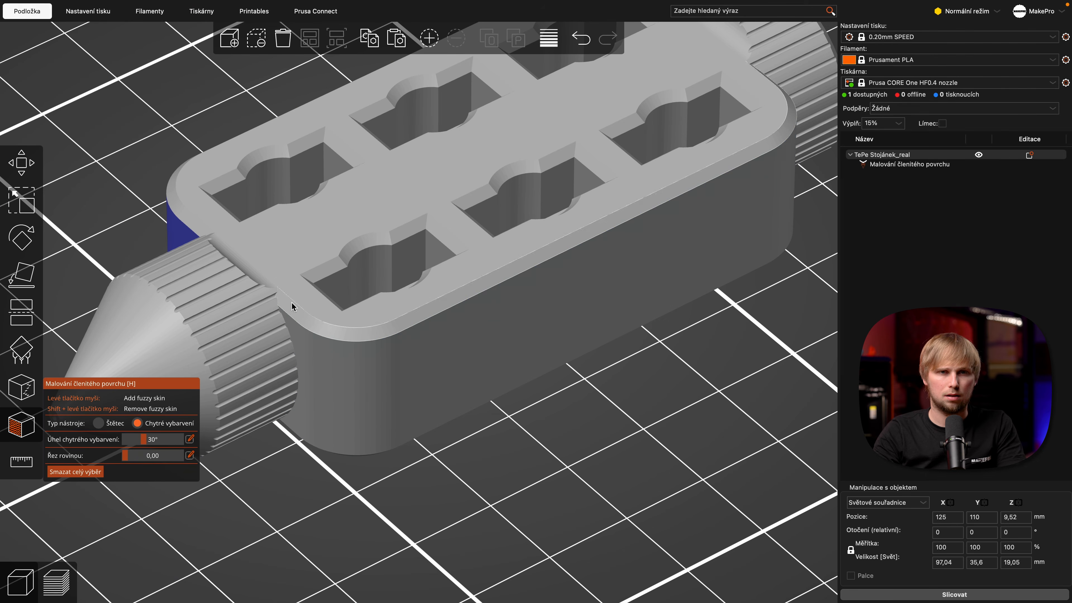
{"action": "left_click", "coordinate": [191, 240], "text": "shift"}
{"action": "left_click", "coordinate": [186, 239]}
{"action": "left_click_drag", "start_coordinate": [591, 351], "coordinate": [482, 475]}
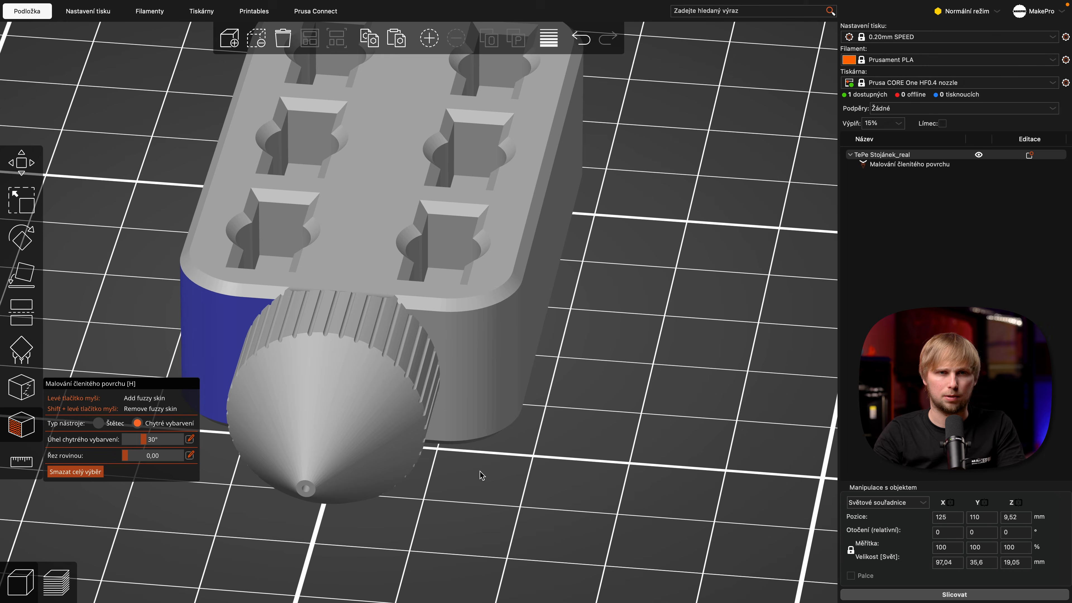
Slice the stand again, compare its smooth and fuzzy long side walls, and return to the 3D editor.
{"action": "left_click", "coordinate": [909, 597]}
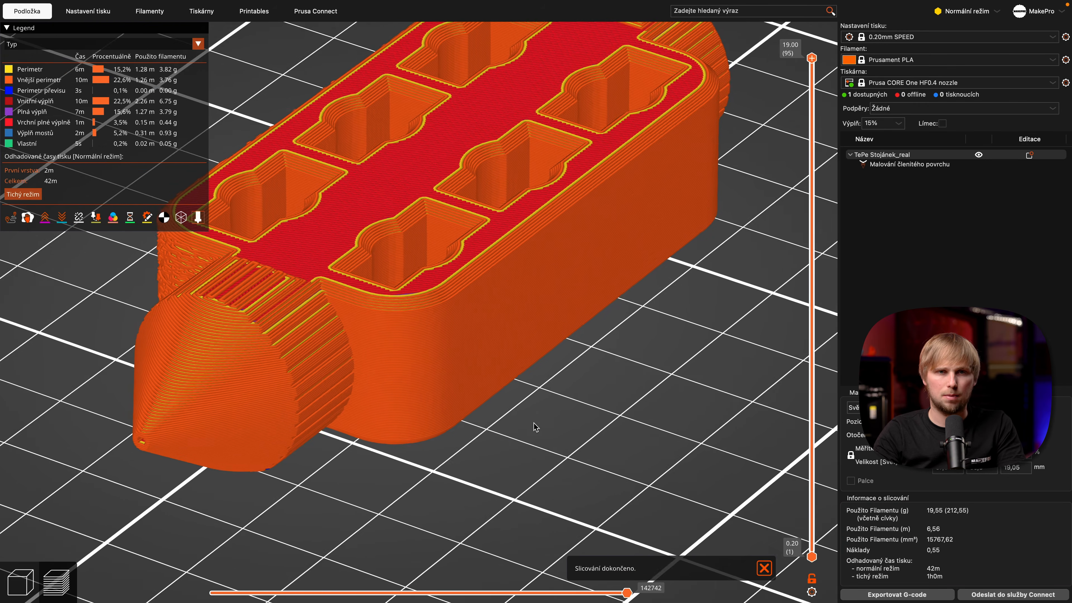
{"action": "scroll", "coordinate": [535, 427], "scroll_direction": "up", "scroll_amount": 2}
{"action": "left_click_drag", "start_coordinate": [462, 522], "coordinate": [504, 515]}
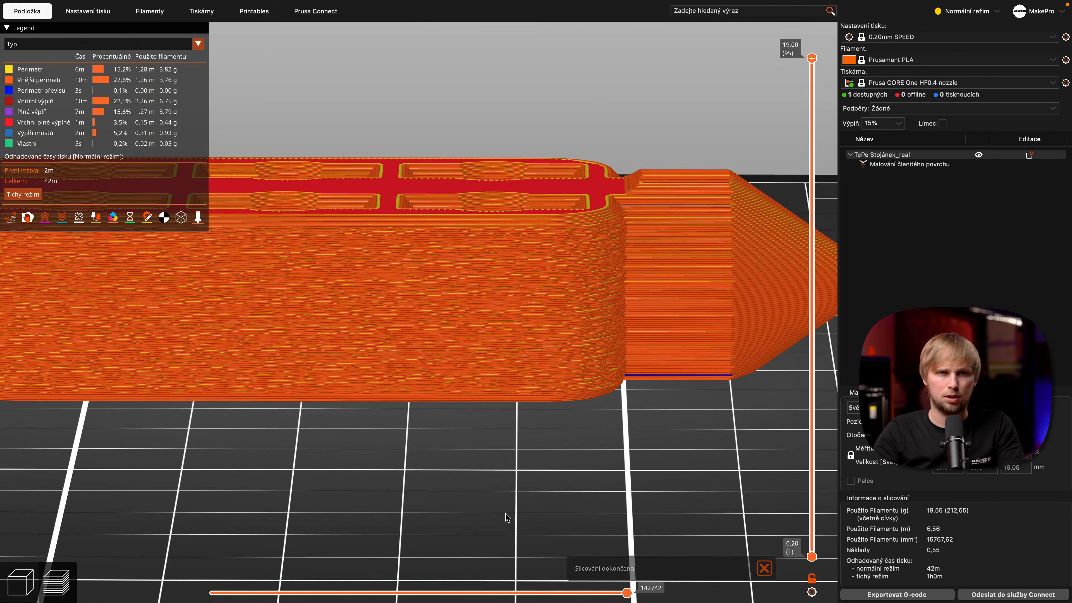
{"action": "left_click_drag", "start_coordinate": [581, 452], "coordinate": [561, 565]}
{"action": "scroll", "coordinate": [545, 477], "scroll_direction": "down", "scroll_amount": 5}
{"action": "left_click", "coordinate": [20, 582]}
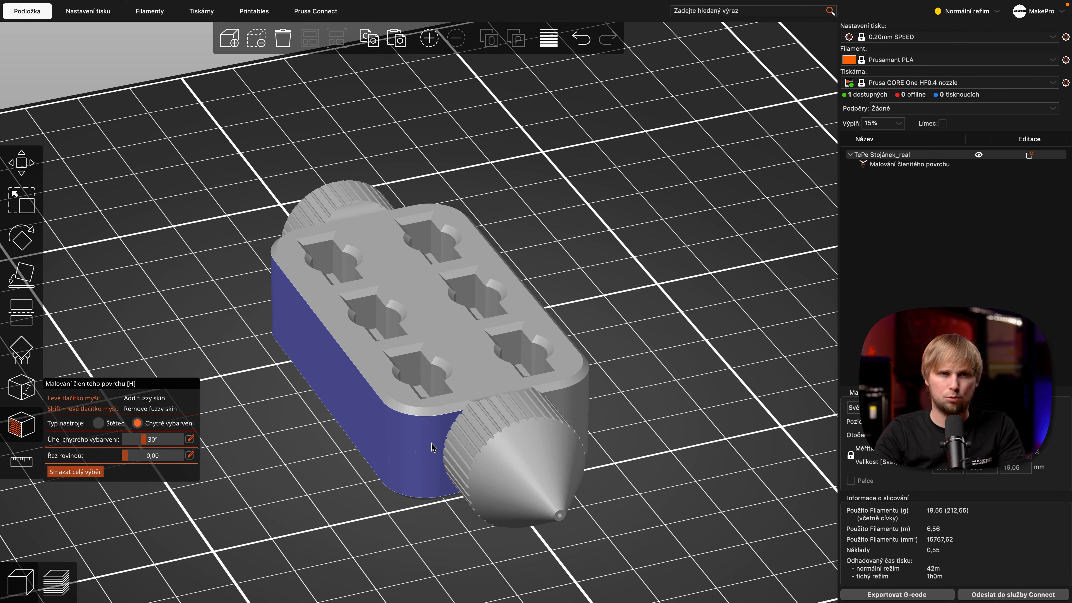
Paint fuzzy skin triangles on the stand's top face using Štětec with the Trojúhelníky shape and slice to check them.
{"action": "left_click_drag", "start_coordinate": [718, 534], "coordinate": [694, 535]}
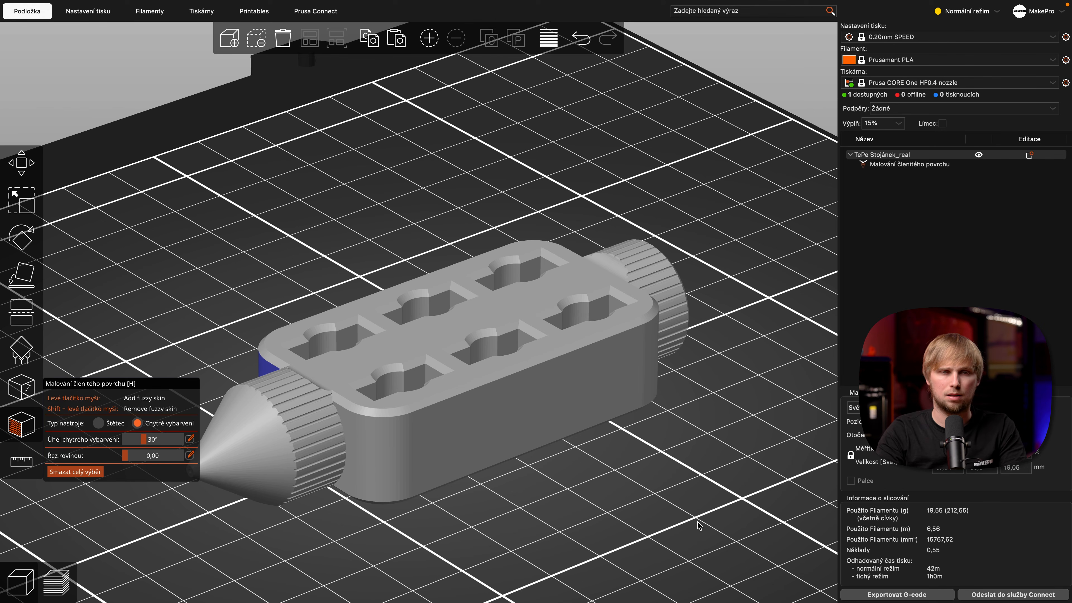
{"action": "left_click", "coordinate": [98, 423]}
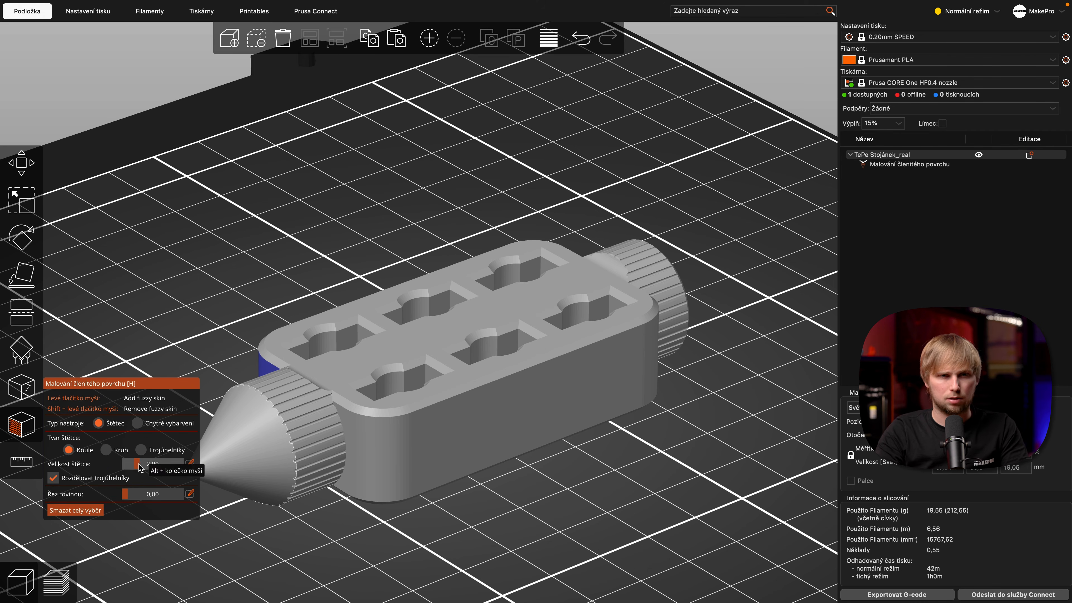
{"action": "left_click", "coordinate": [419, 352]}
{"action": "left_click", "coordinate": [465, 321]}
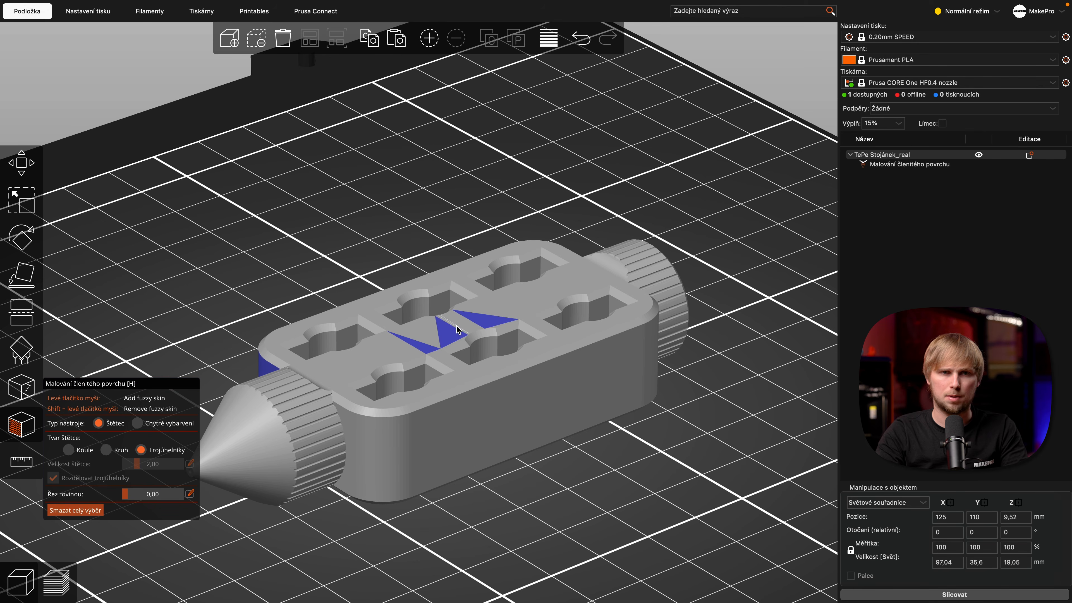
{"action": "left_click", "coordinate": [892, 594]}
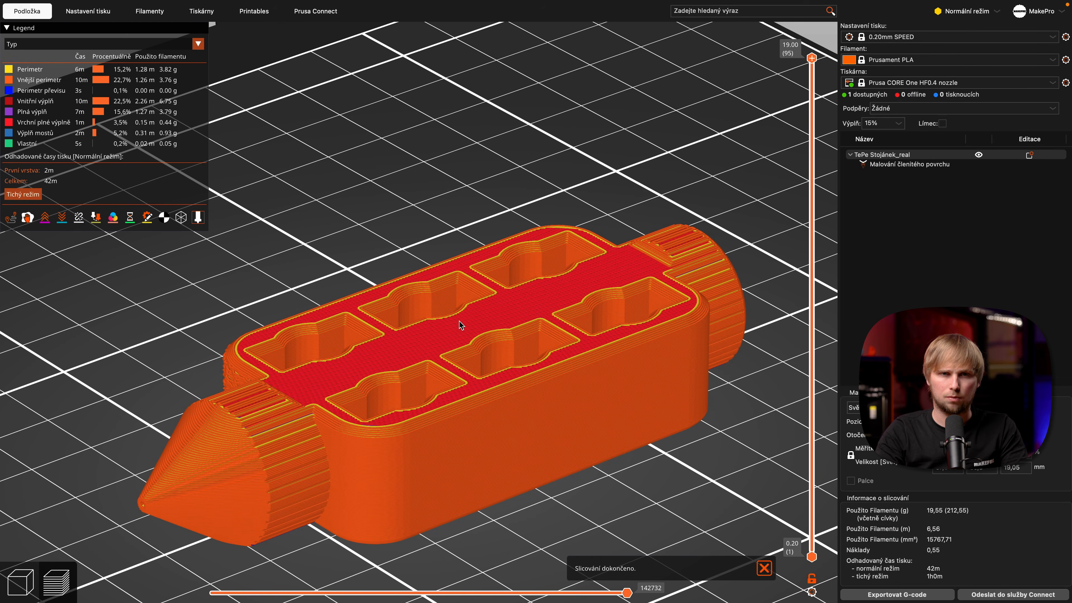
{"action": "mouse_move", "coordinate": [460, 337]}
{"action": "left_mouse_down"}
{"action": "mouse_move", "coordinate": [475, 364]}
{"action": "mouse_move", "coordinate": [466, 325]}
{"action": "mouse_move", "coordinate": [464, 335]}
{"action": "left_mouse_up"}
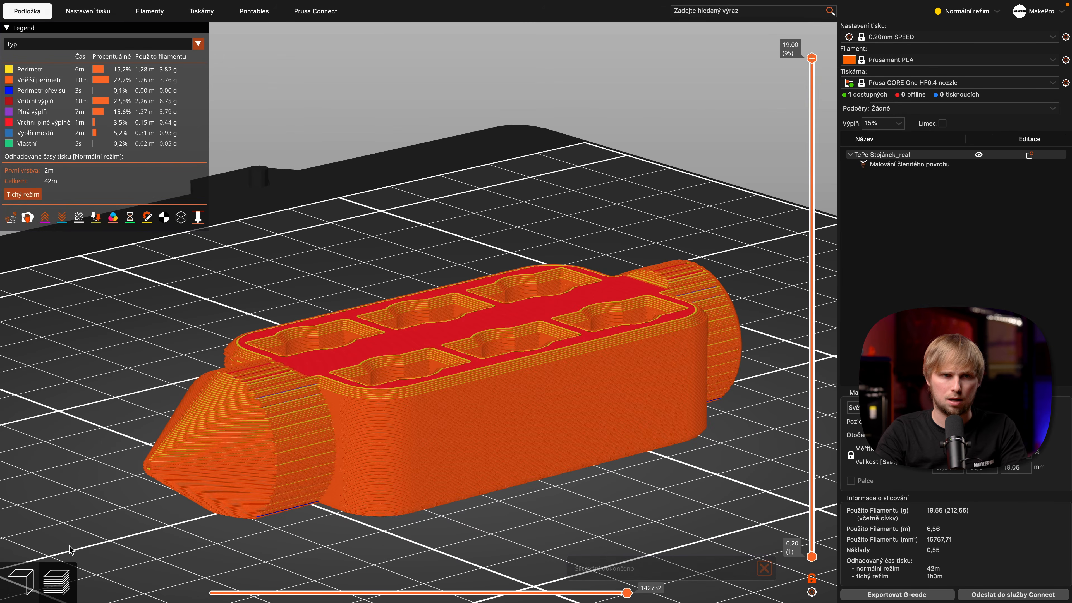
{"action": "left_click", "coordinate": [21, 582]}
Paint a fuzzy skin patch on the side of the stand's cone with a 2,00 Kruh brush.
{"action": "middle_click_drag", "start_coordinate": [220, 547], "coordinate": [287, 546]}
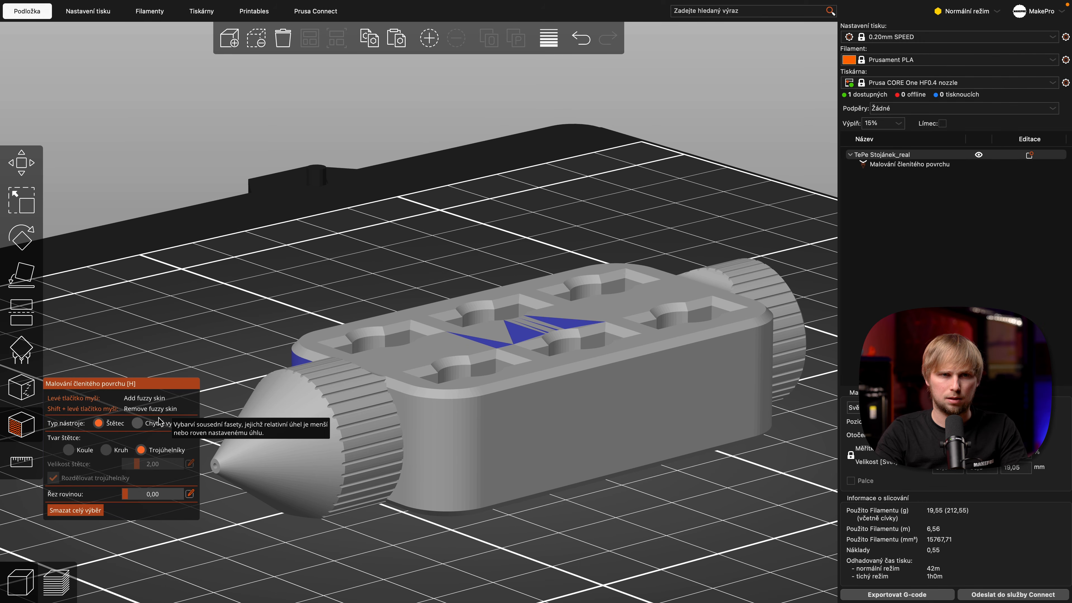
{"action": "left_click", "coordinate": [106, 449]}
{"action": "left_click_drag", "start_coordinate": [325, 437], "coordinate": [306, 440]}
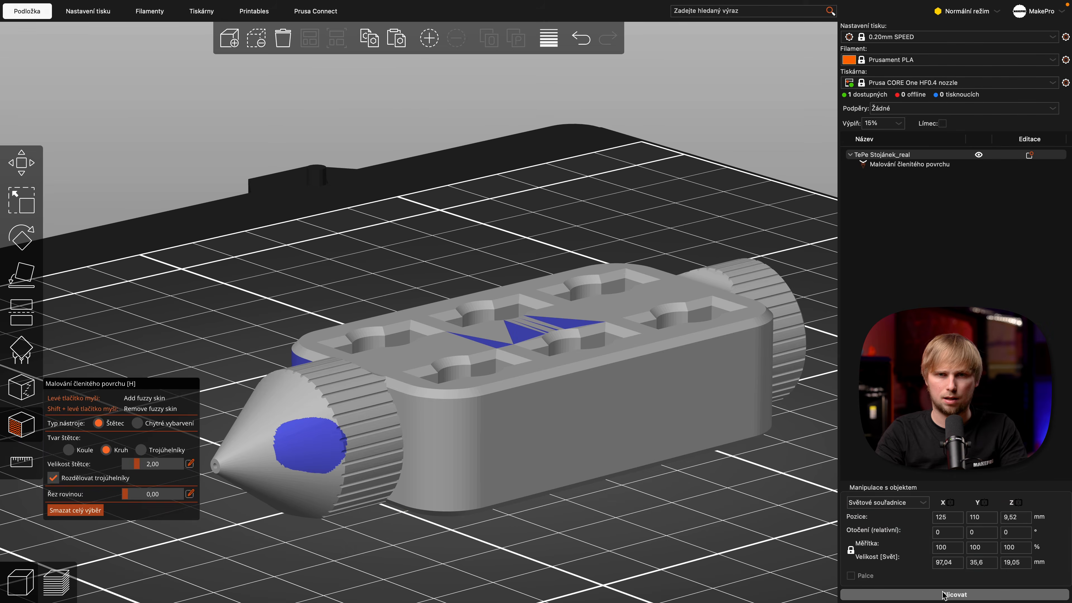
Slice the stand to examine the fuzzy patch on the cone, then return to the 3D editor.
{"action": "key", "text": "Tab"}
{"action": "scroll", "coordinate": [338, 473], "scroll_direction": "up", "scroll_amount": 10}
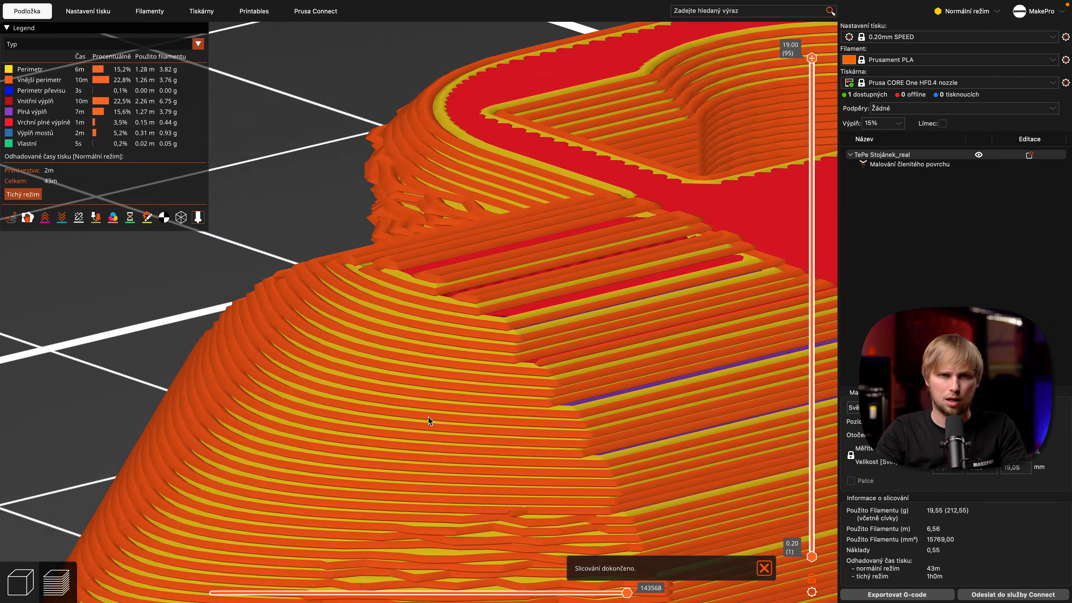
{"action": "scroll", "coordinate": [428, 416], "scroll_direction": "down", "scroll_amount": 5}
{"action": "right_click_drag", "start_coordinate": [428, 416], "coordinate": [453, 295]}
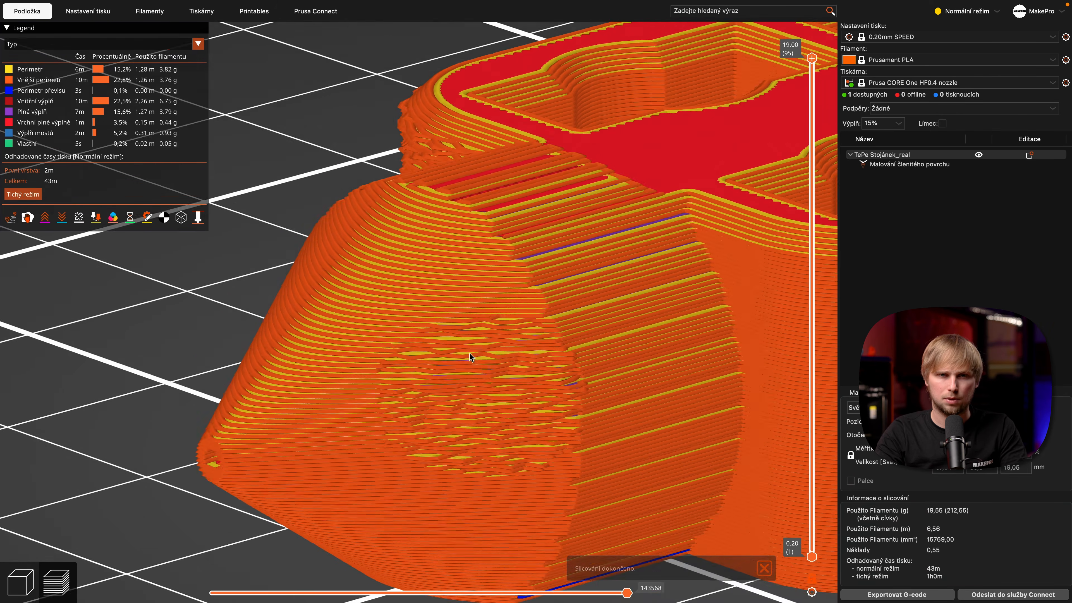
{"action": "left_click_drag", "start_coordinate": [469, 353], "coordinate": [479, 362]}
{"action": "right_click_drag", "start_coordinate": [479, 362], "coordinate": [246, 272]}
{"action": "scroll", "coordinate": [338, 313], "scroll_direction": "down", "scroll_amount": 10}
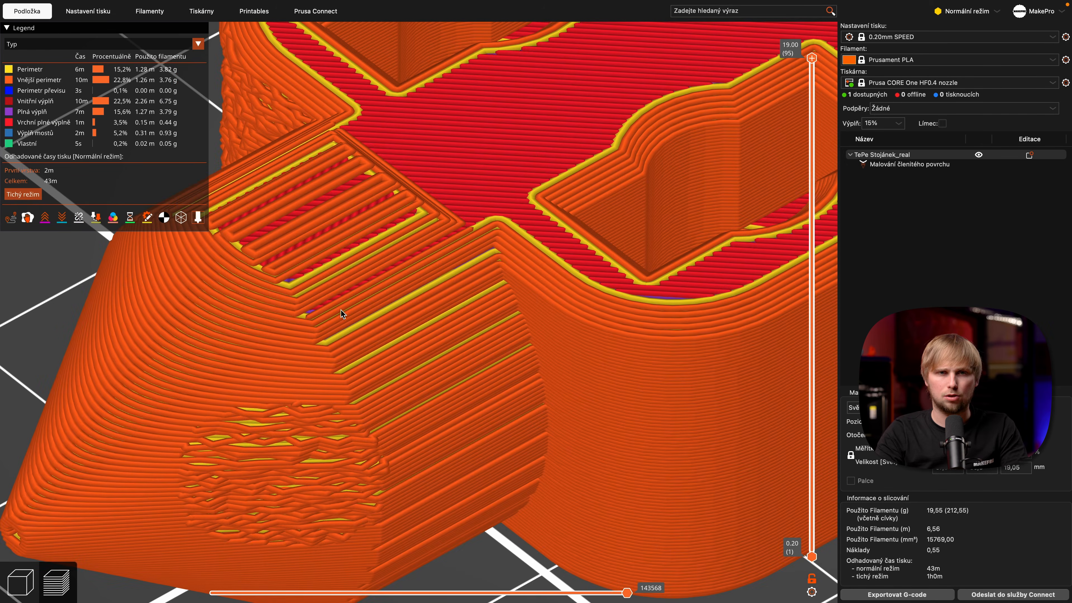
{"action": "left_click", "coordinate": [37, 585]}
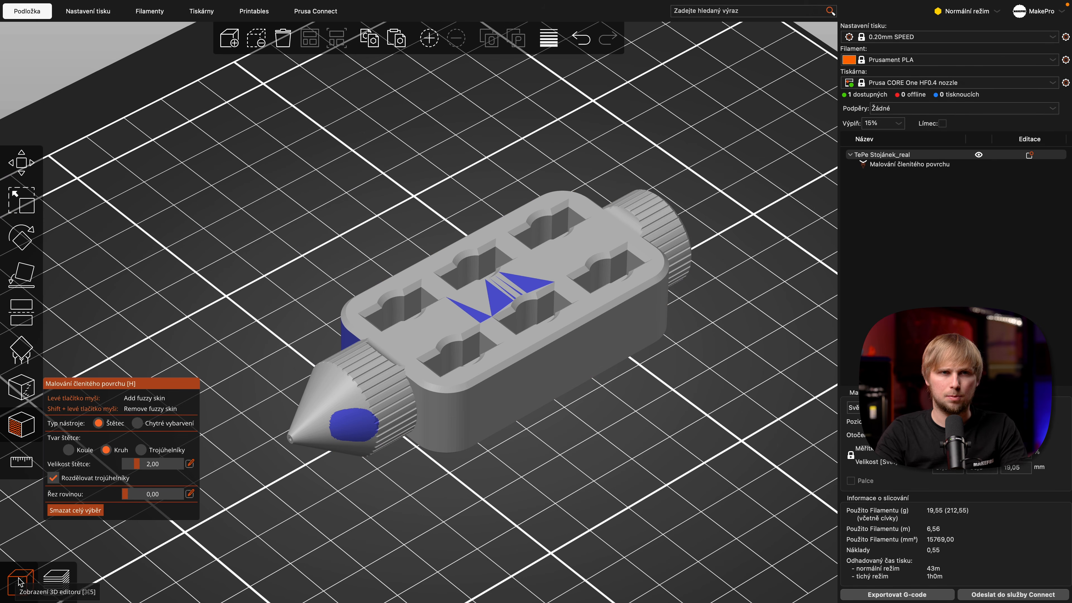